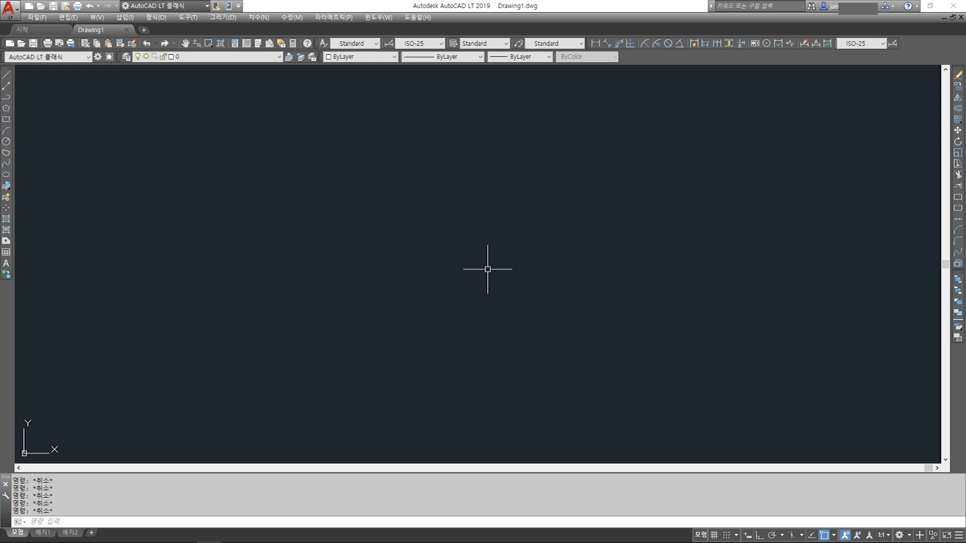
{"action": "scroll", "coordinate": [487, 269], "scroll_direction": "up", "scroll_amount": 2}
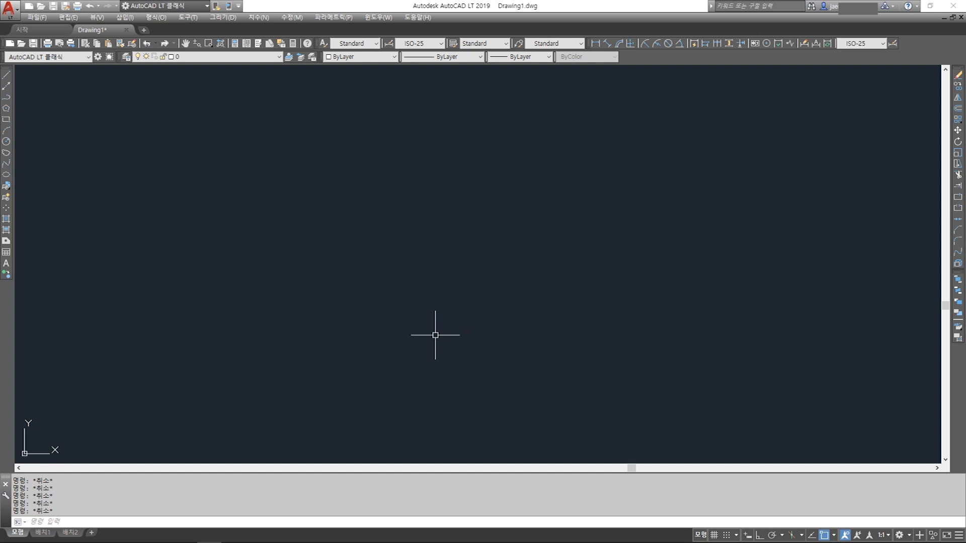
{"action": "type", "text": "aa"}
{"action": "key", "text": "Escape"}
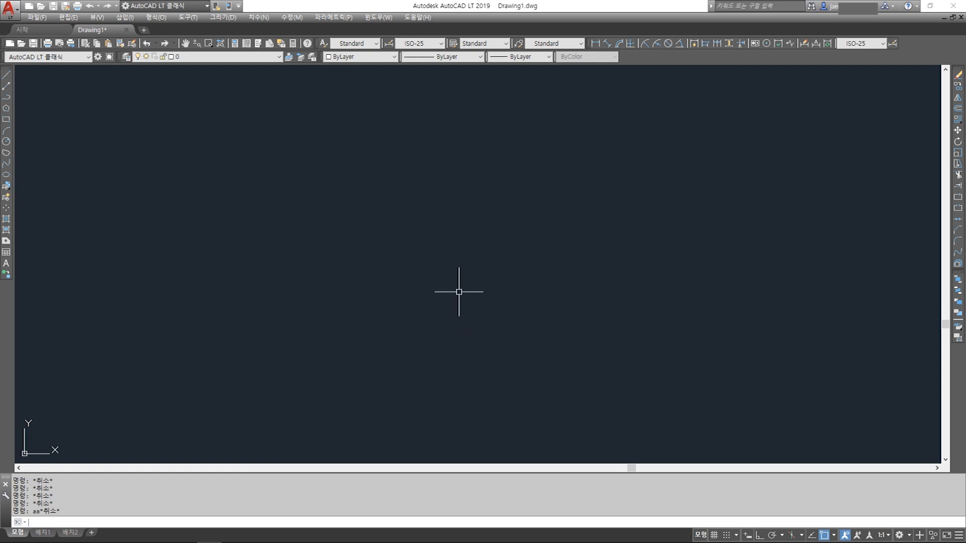
{"action": "key", "text": "Escape"}
{"action": "key", "text": "Escape"}
{"action": "key", "text": "Escape"}
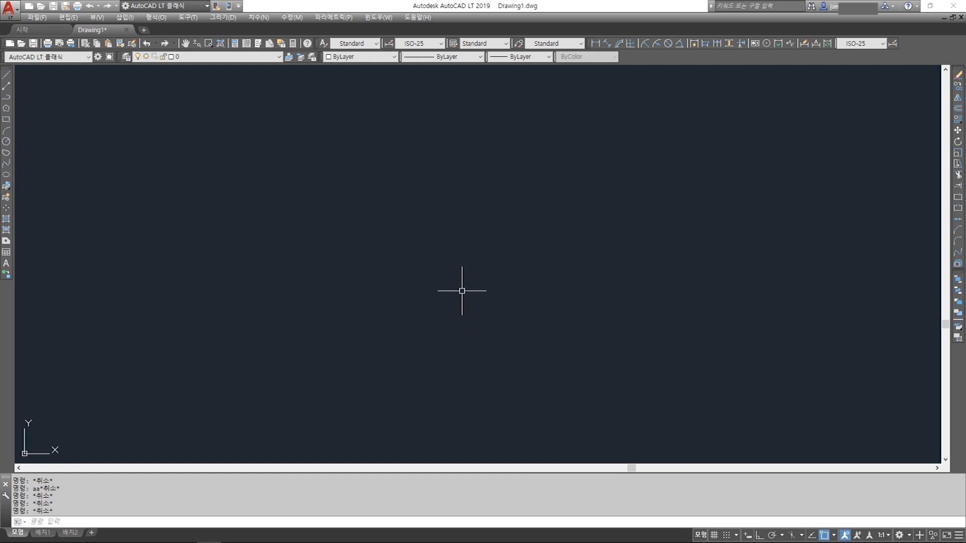
Step: Place a horizontal linear dimension about 47.84 wide between two free points in the upper middle of the drawing
{"action": "type", "text": "dli"}
{"action": "key", "text": "Return"}
{"action": "left_click", "coordinate": [362, 115]}
{"action": "left_click", "coordinate": [525, 127]}
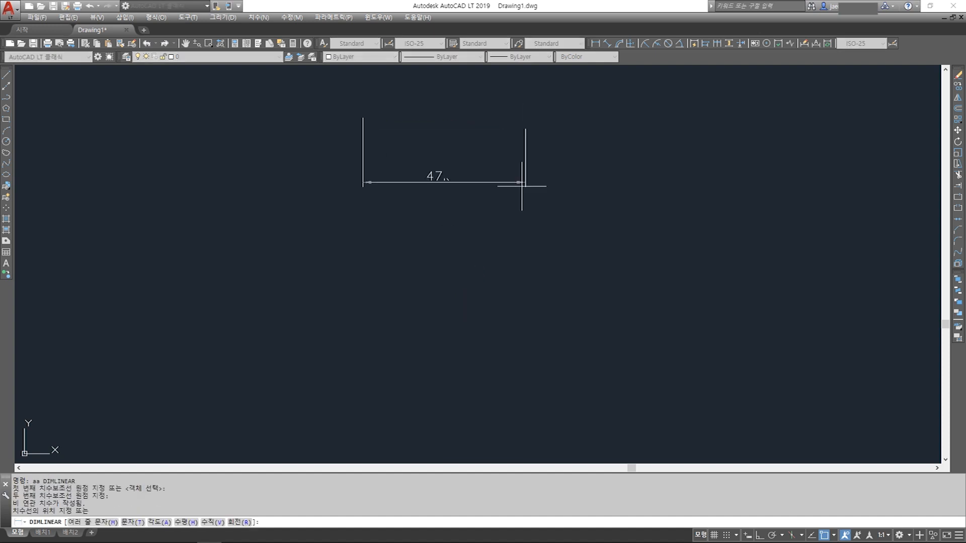
{"action": "left_click", "coordinate": [524, 198]}
Step: Explode the linear dimension and erase its lines and arrowheads, keeping only the dimension text
{"action": "key", "text": "Escape"}
{"action": "key", "text": "Return"}
{"action": "left_click", "coordinate": [516, 116]}
{"action": "left_click", "coordinate": [385, 200]}
{"action": "type", "text": "ee"}
{"action": "left_click", "coordinate": [566, 129]}
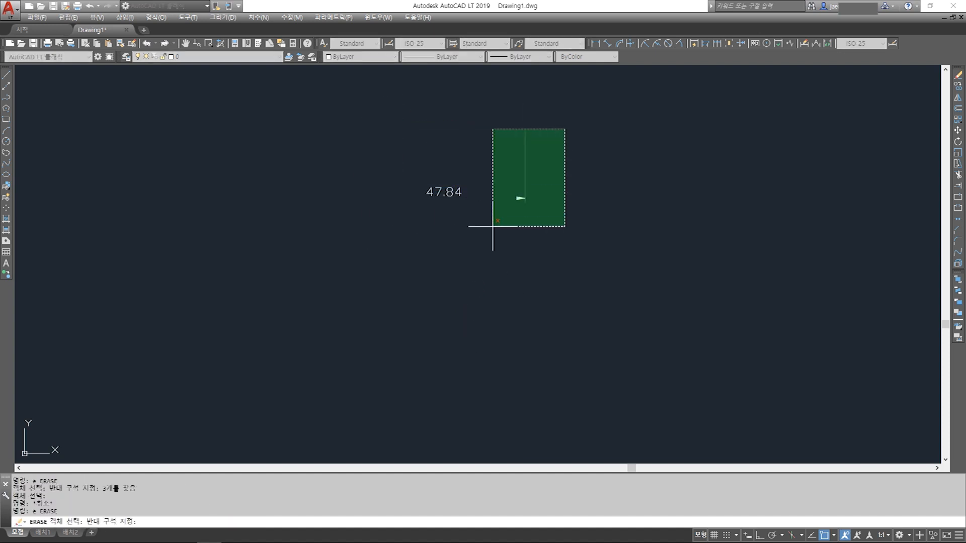
{"action": "left_click", "coordinate": [492, 228]}
Step: Replace the remaining dimension text with "선그리기" and add a second line reading "Line"
{"action": "left_click", "coordinate": [460, 193]}
{"action": "double_click", "coordinate": [458, 193]}
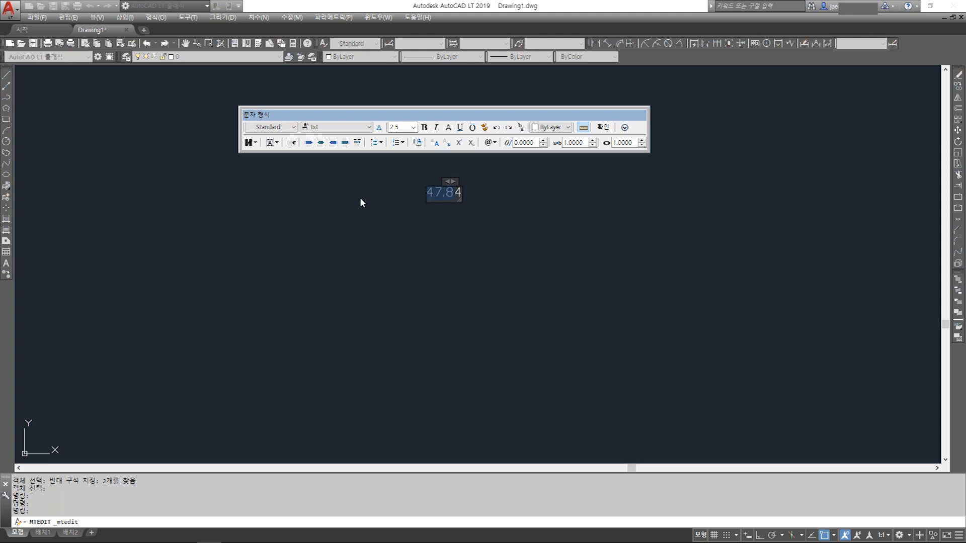
{"action": "type", "text": "4선그릭기니"}
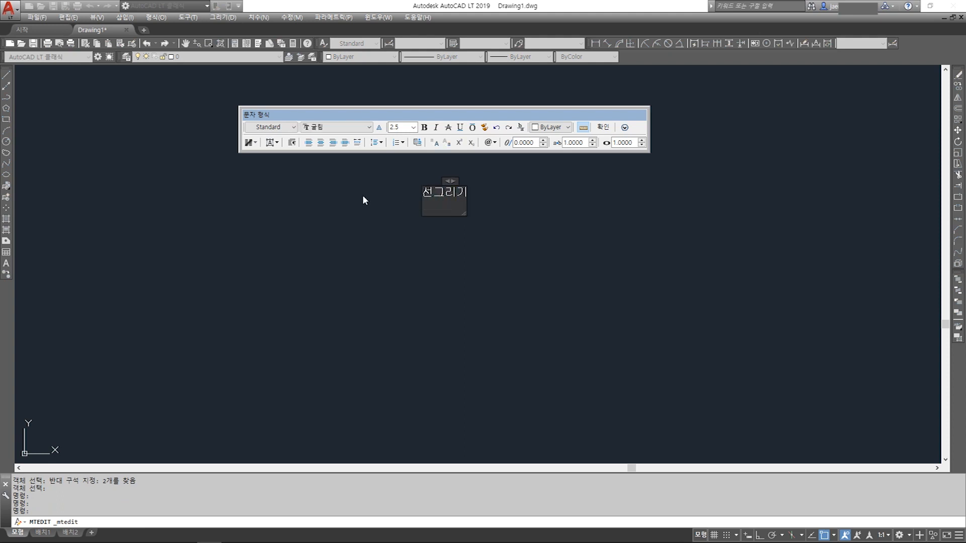
{"action": "key", "text": "BackSpace"}
{"action": "key", "text": "Hangul"}
{"action": "type", "text": "Line"}
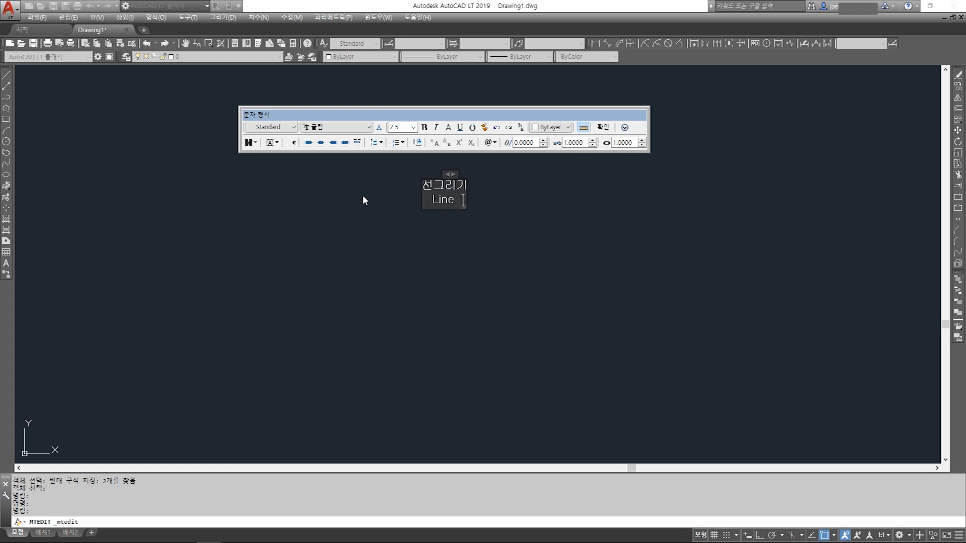
Step: Continue the second text line after "Line" with " : L(단축키)"
{"action": "type", "text": " :"}
{"action": "key", "text": "Hangul"}
{"action": "type", "text": "ㄴ"}
{"action": "key", "text": "BackSpace"}
{"action": "key", "text": "Hangul"}
{"action": "type", "text": "L ("}
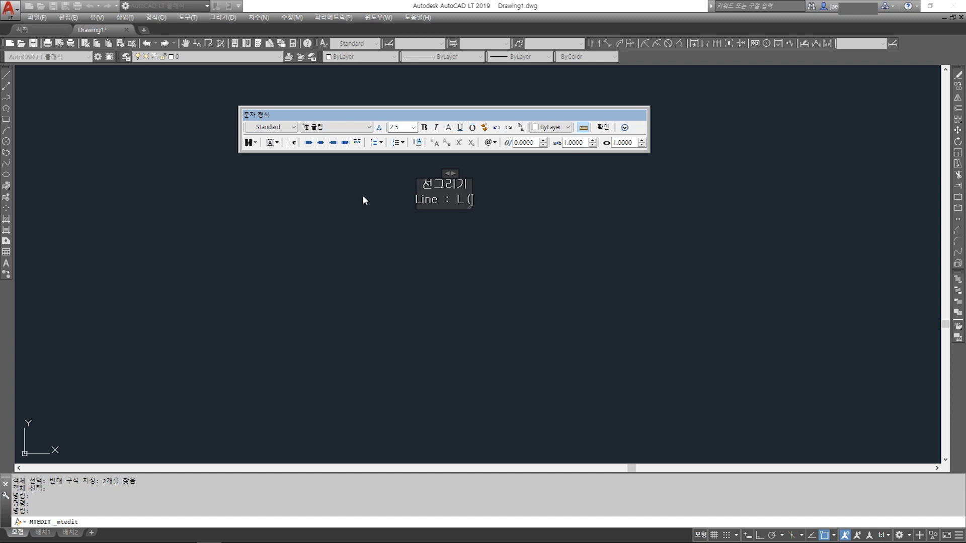
{"action": "key", "text": "Hangul"}
{"action": "type", "text": "단축키"}
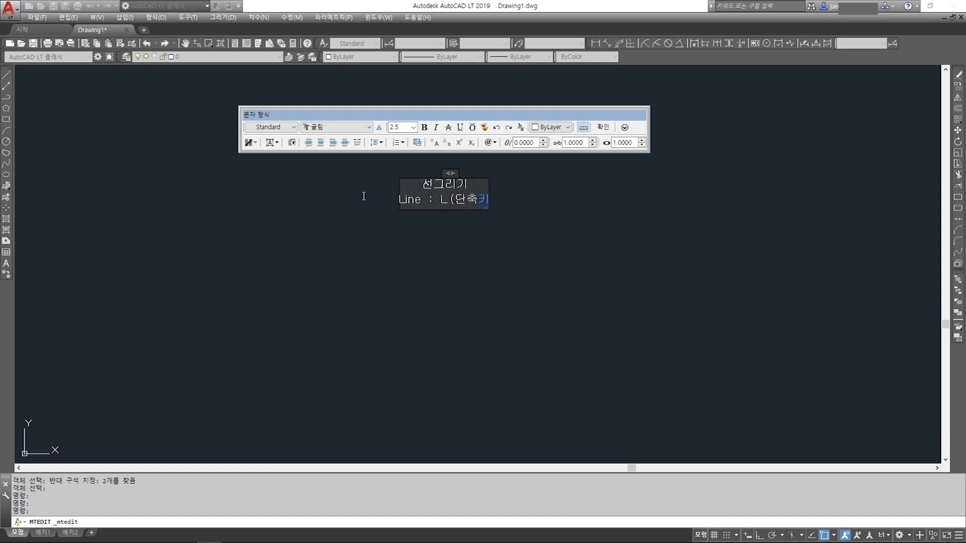
{"action": "type", "text": ")"}
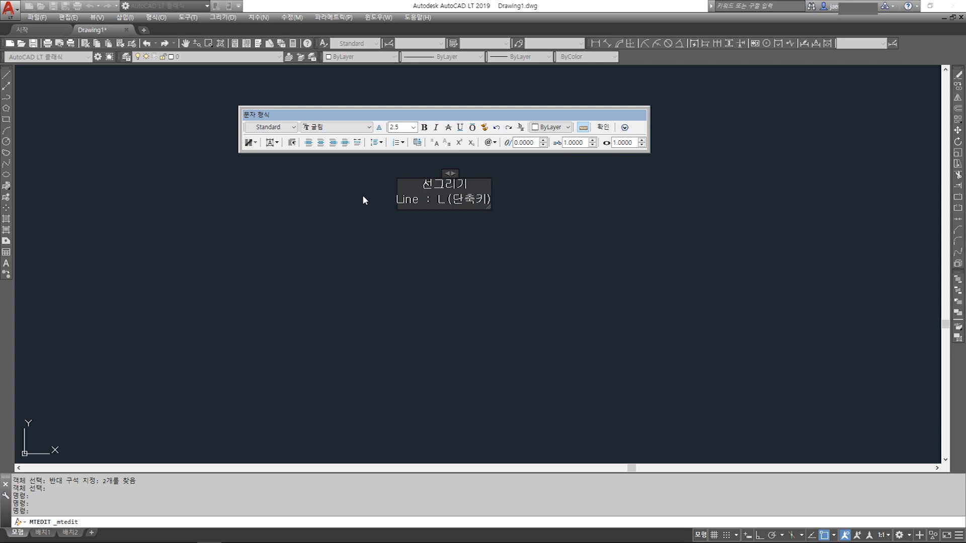
Step: Append " 엔터 또는 스페이스바" to the second text line and finish editing the text
{"action": "type", "text": " 엔터"}
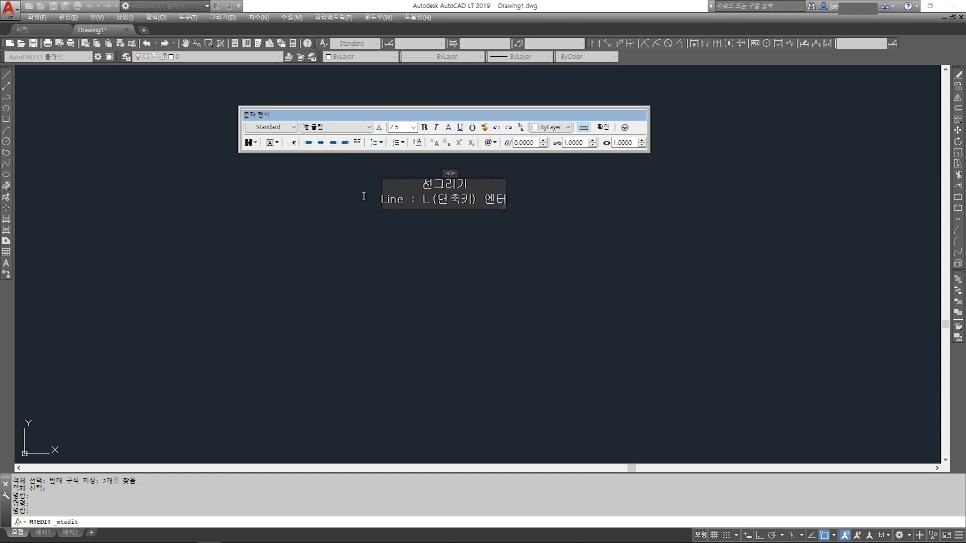
{"action": "type", "text": " 또는"}
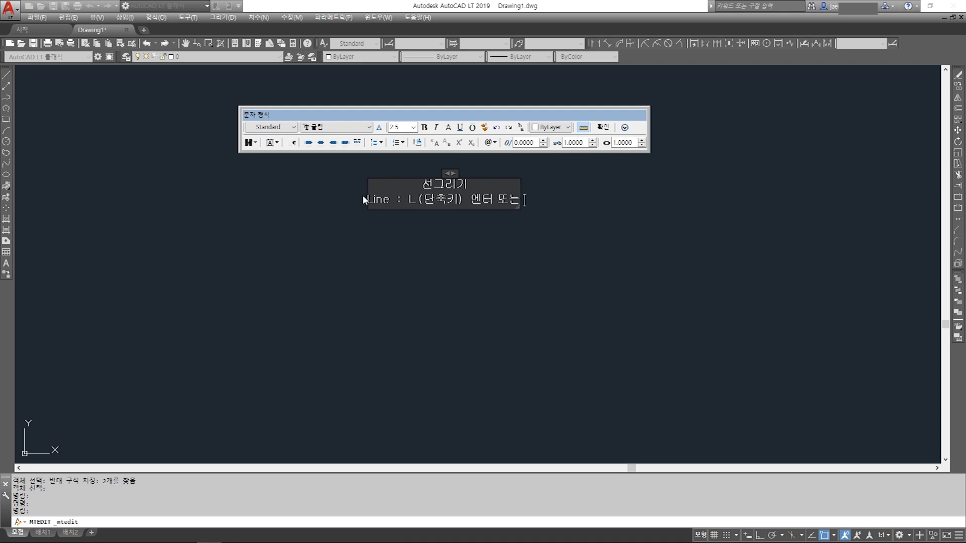
{"action": "type", "text": " 스페이스바"}
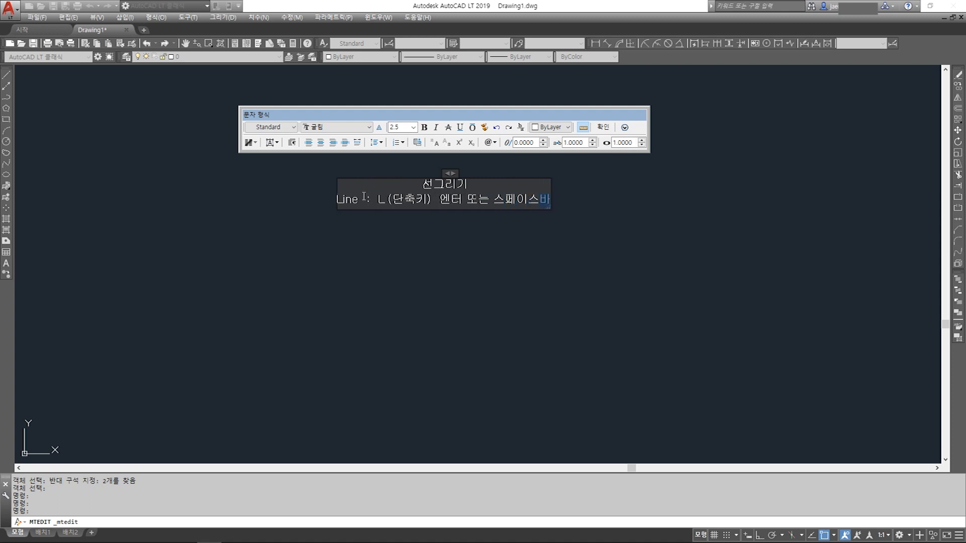
{"action": "left_click", "coordinate": [509, 270]}
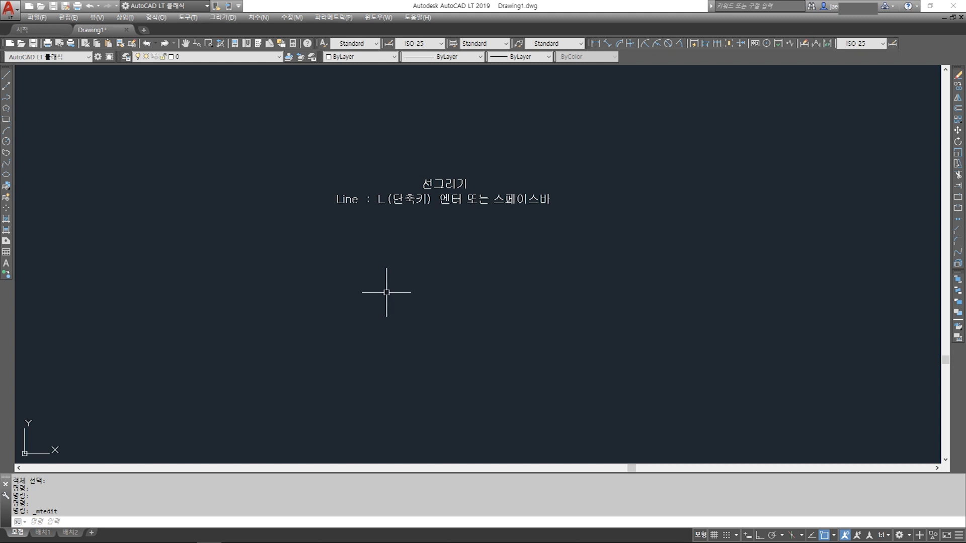
Step: Draw an open chain of six freehand-placed line segments zigzagging and looping around the area beside the heading text
{"action": "key", "text": "Escape"}
{"action": "type", "text": "ll"}
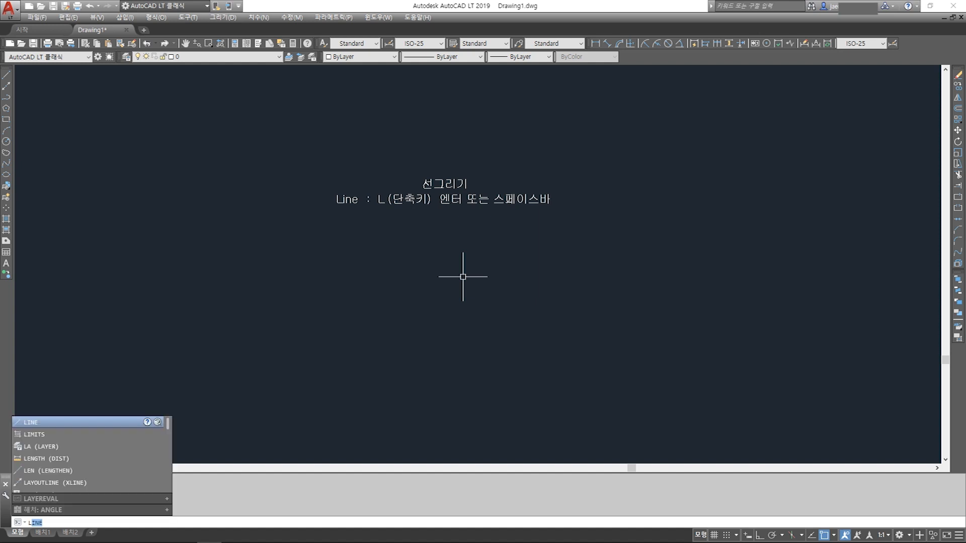
{"action": "key", "text": "Return"}
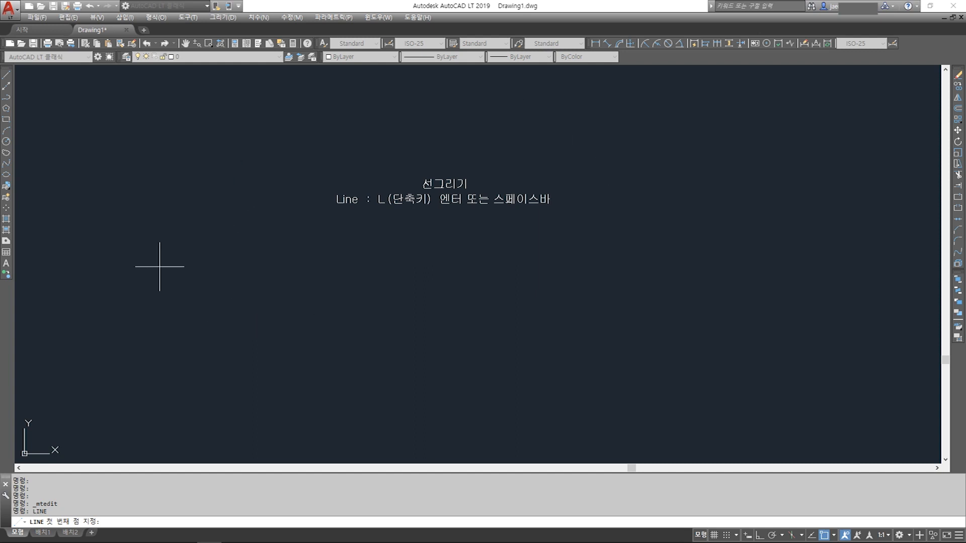
{"action": "left_click", "coordinate": [204, 315]}
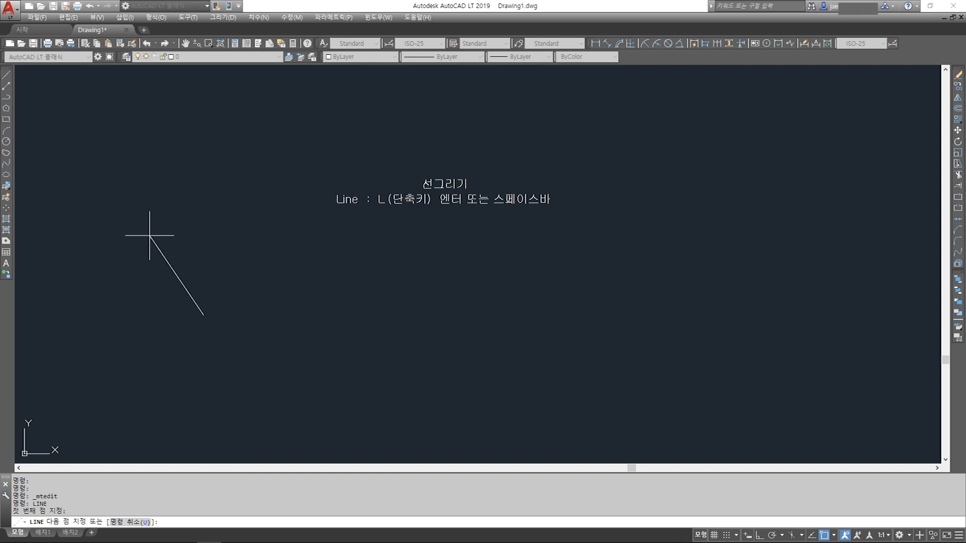
{"action": "left_click", "coordinate": [349, 266]}
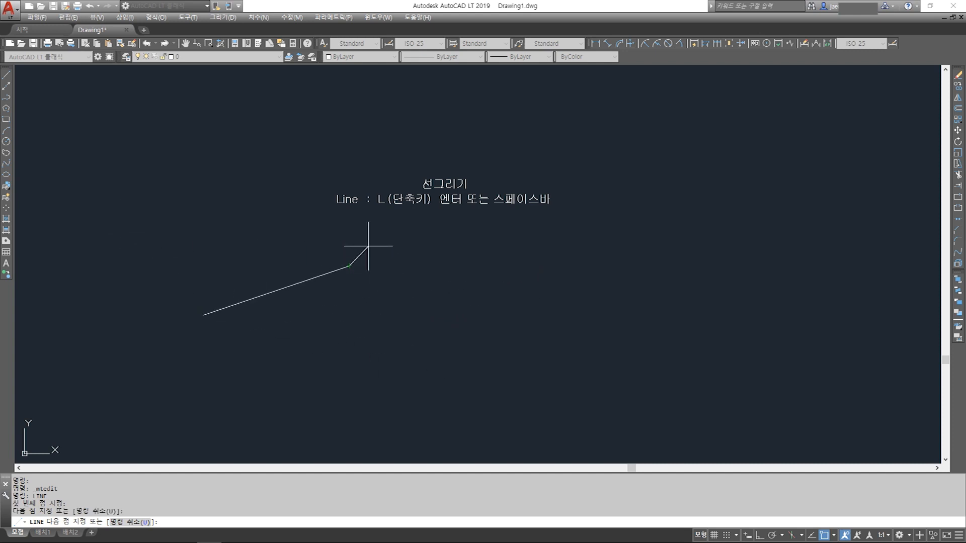
{"action": "left_click", "coordinate": [264, 198]}
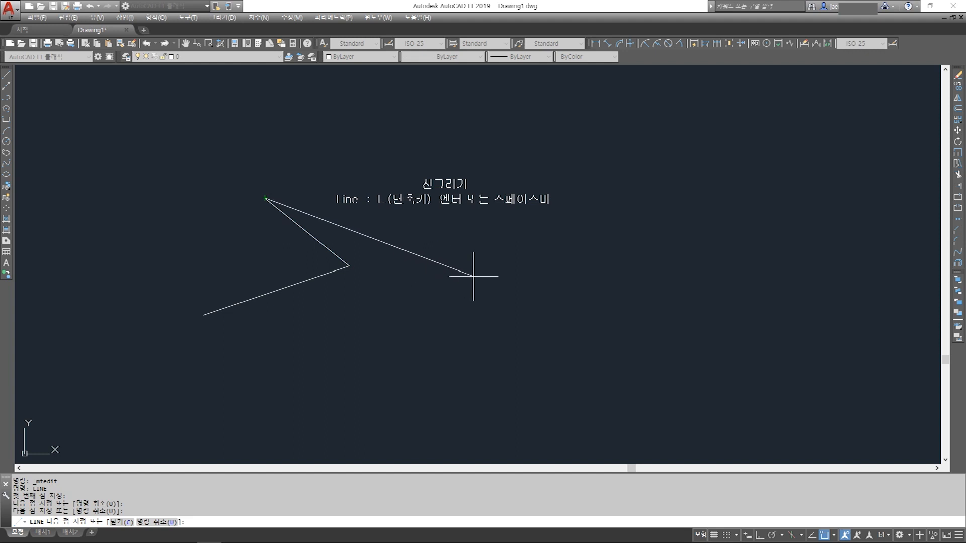
{"action": "left_click", "coordinate": [446, 145]}
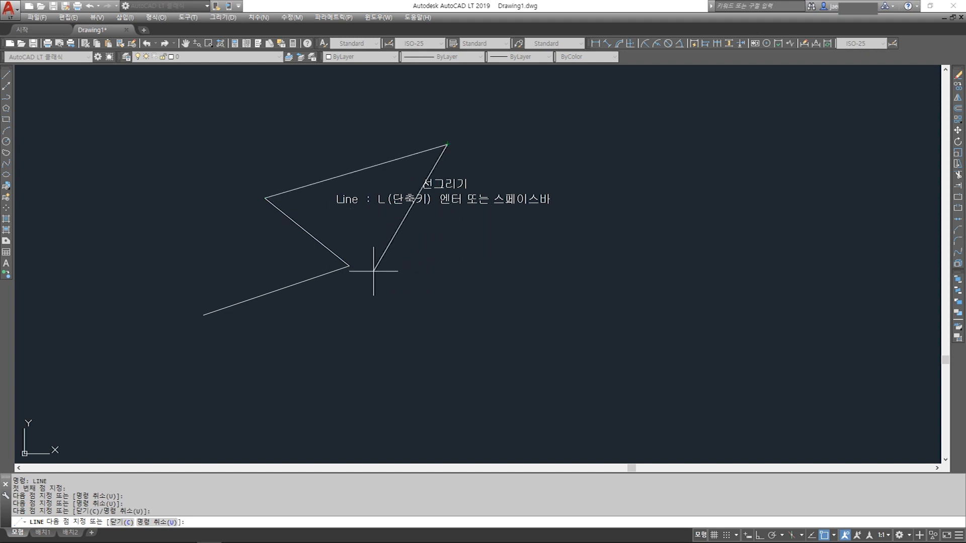
{"action": "left_click", "coordinate": [189, 156]}
{"action": "left_click", "coordinate": [147, 330]}
{"action": "left_click", "coordinate": [269, 404]}
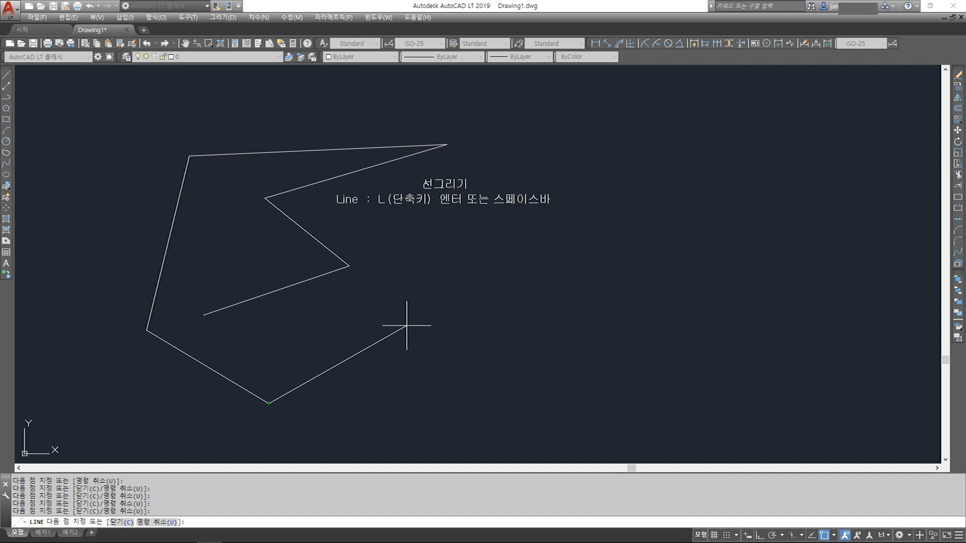
{"action": "key", "text": "Return"}
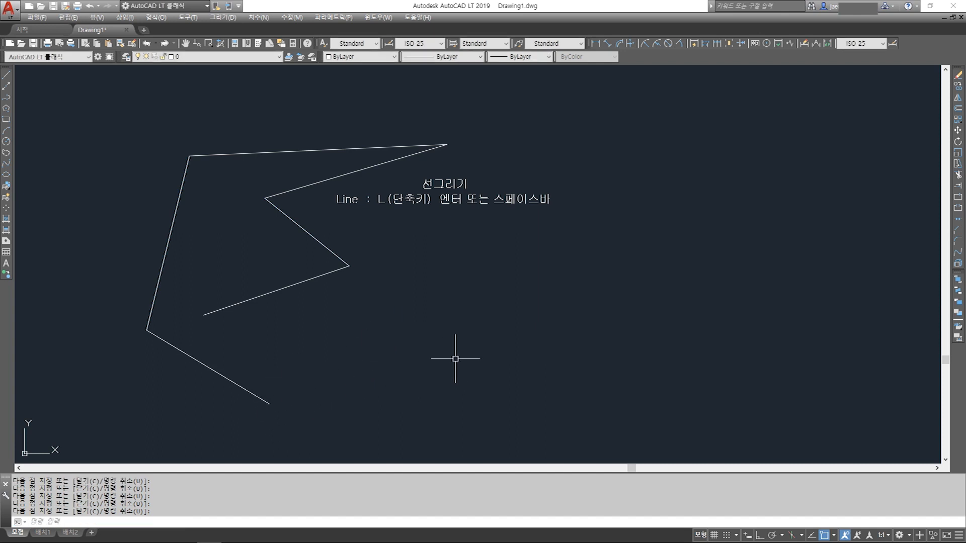
Step: Draw a second open chain of five connected line segments on the opposite side of the heading text, then end the Line command
{"action": "type", "text": "l"}
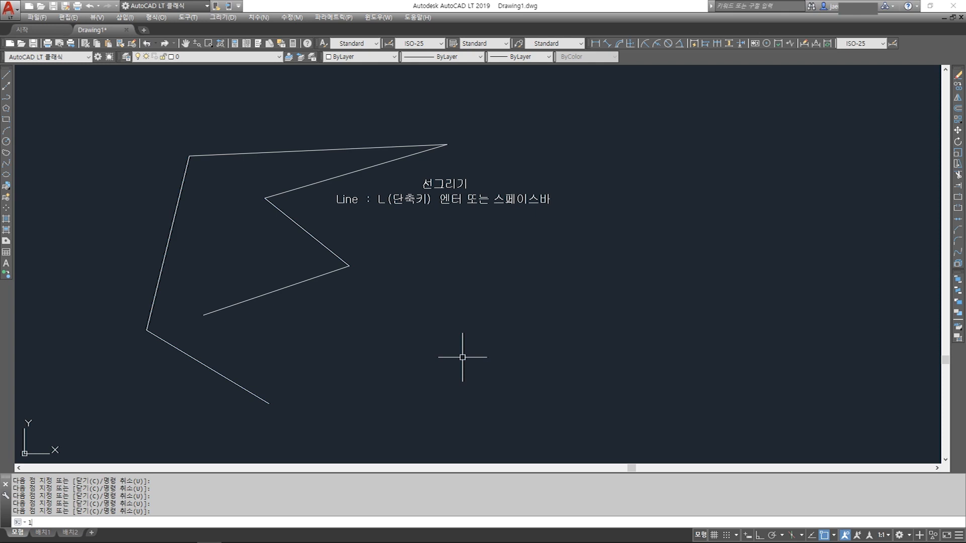
{"action": "key", "text": "Return"}
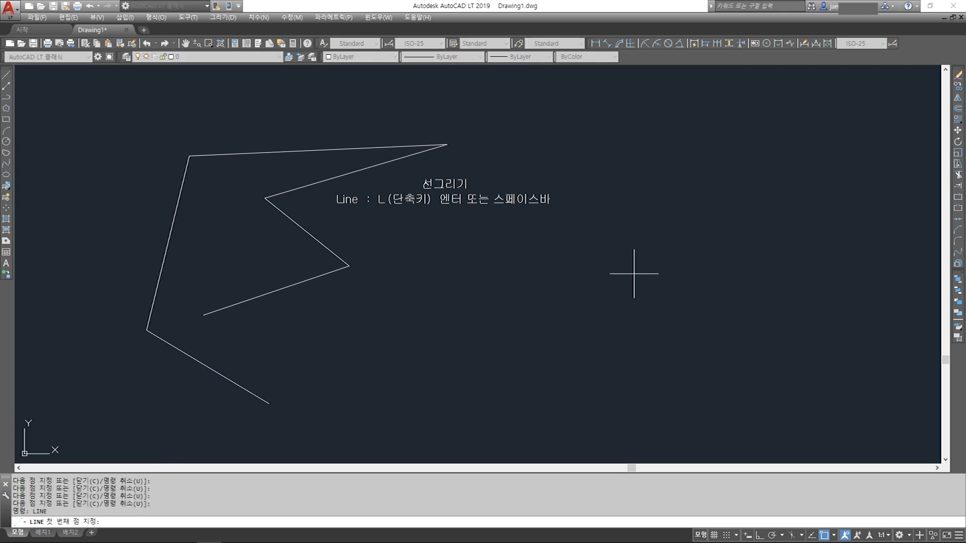
{"action": "left_click", "coordinate": [625, 283]}
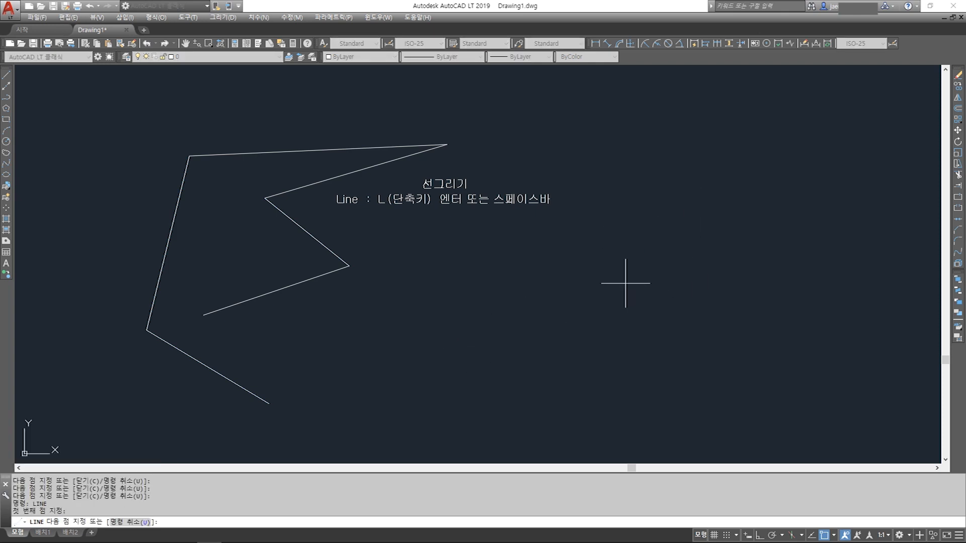
{"action": "left_click", "coordinate": [476, 360]}
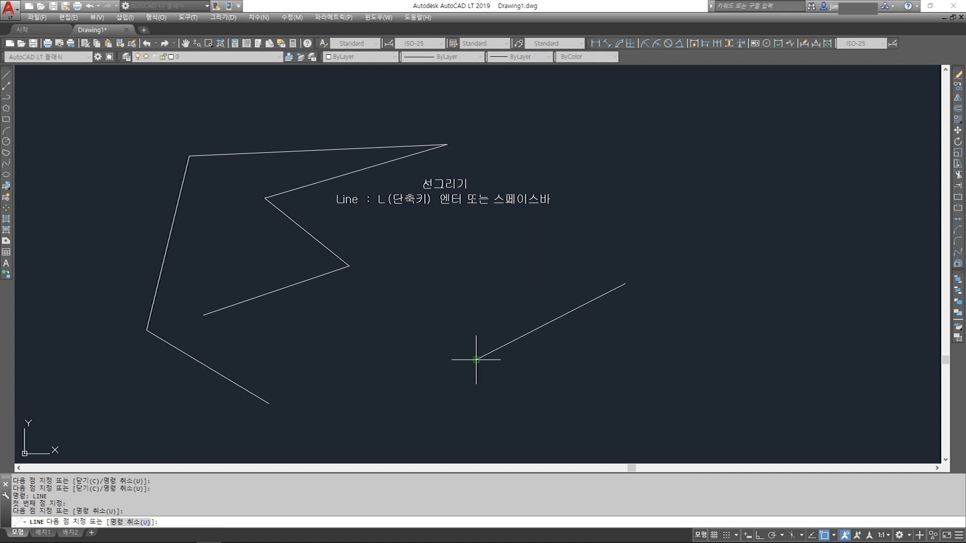
{"action": "left_click", "coordinate": [653, 383]}
{"action": "left_click", "coordinate": [751, 233]}
{"action": "left_click", "coordinate": [654, 162]}
{"action": "left_click", "coordinate": [569, 253]}
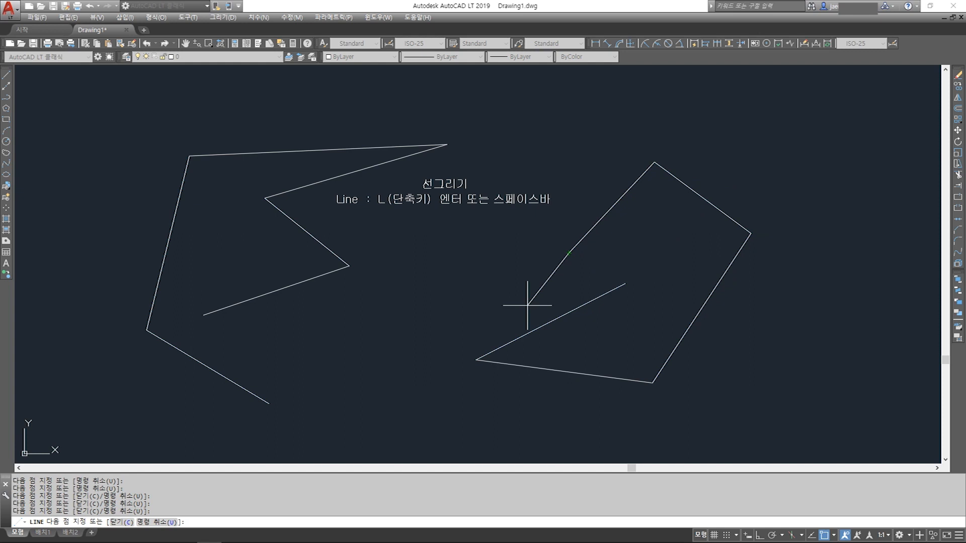
{"action": "key", "text": "Escape"}
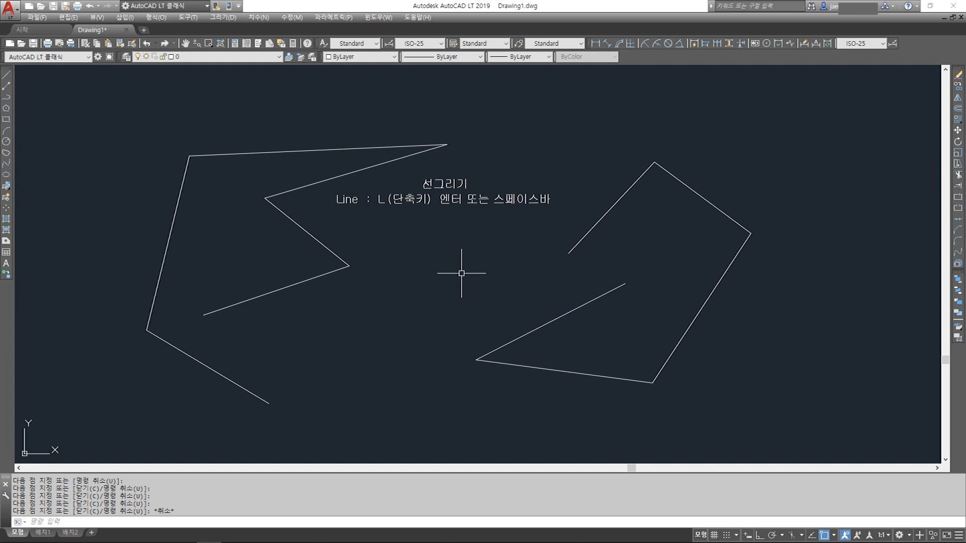
Step: Start a line in the empty area beyond the second open chain and turn on Ortho mode for its first segment
{"action": "middle_click_drag", "start_coordinate": [461, 273], "coordinate": [461, 274]}
{"action": "mouse_move", "coordinate": [462, 273]}
{"action": "middle_mouse_down"}
{"action": "mouse_move", "coordinate": [599, 222]}
{"action": "mouse_move", "coordinate": [399, 226]}
{"action": "mouse_move", "coordinate": [351, 255]}
{"action": "mouse_move", "coordinate": [414, 324]}
{"action": "mouse_move", "coordinate": [634, 207]}
{"action": "mouse_move", "coordinate": [258, 203]}
{"action": "middle_mouse_up"}
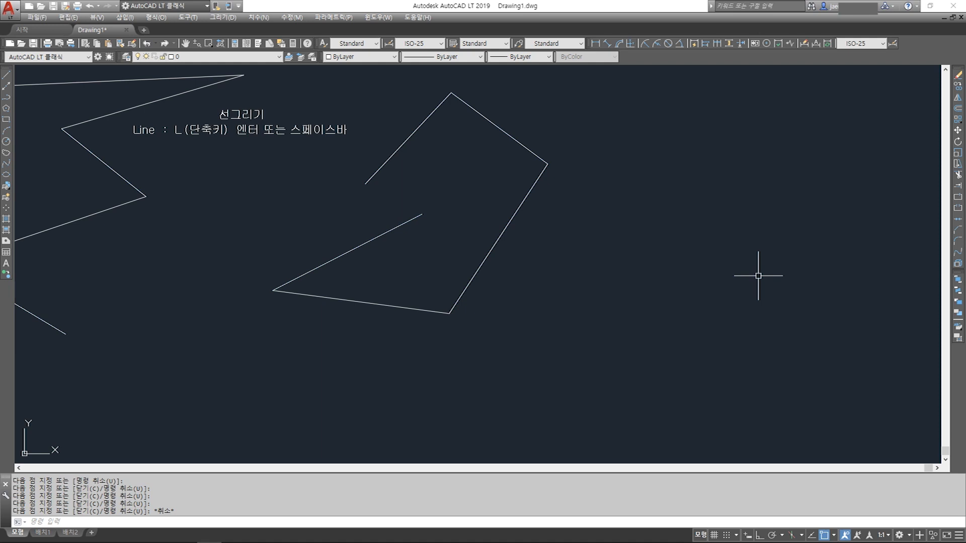
{"action": "mouse_move", "coordinate": [753, 275]}
{"action": "middle_mouse_down"}
{"action": "mouse_move", "coordinate": [546, 319]}
{"action": "mouse_move", "coordinate": [401, 323]}
{"action": "middle_mouse_up"}
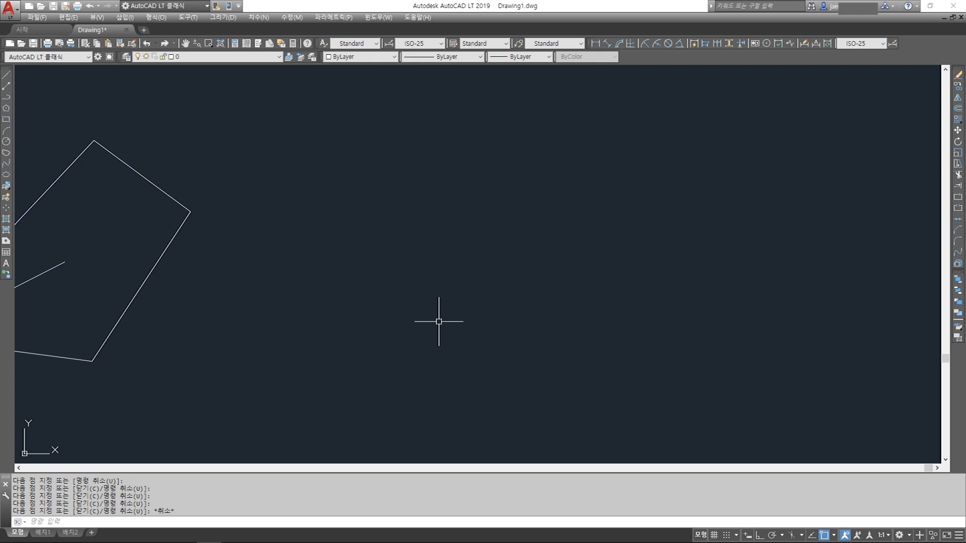
{"action": "type", "text": "line"}
{"action": "key", "text": "Return"}
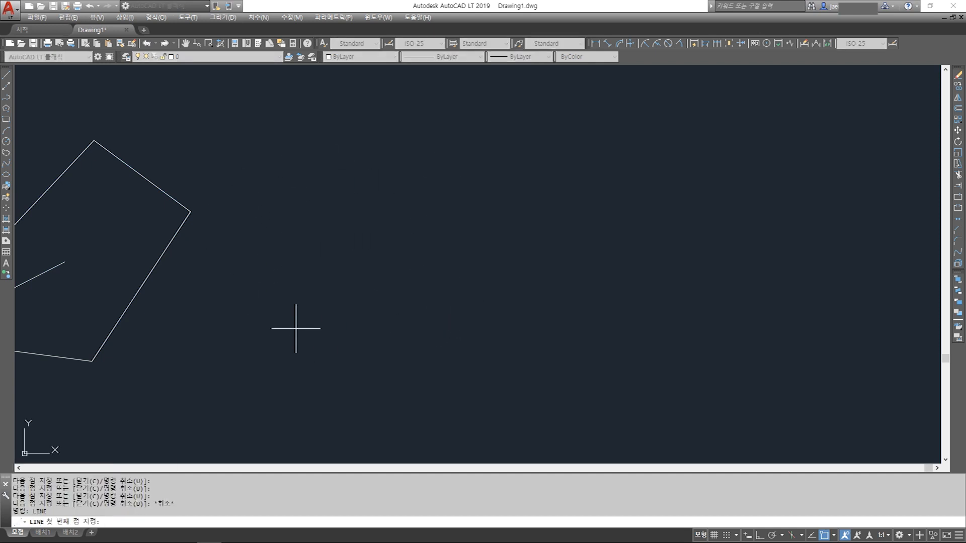
{"action": "left_click", "coordinate": [286, 172]}
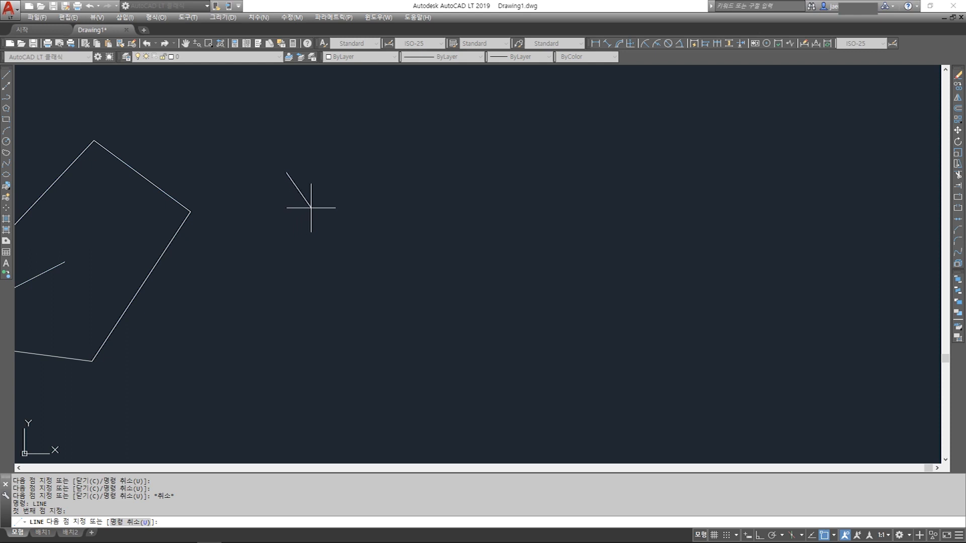
{"action": "key", "text": "F8"}
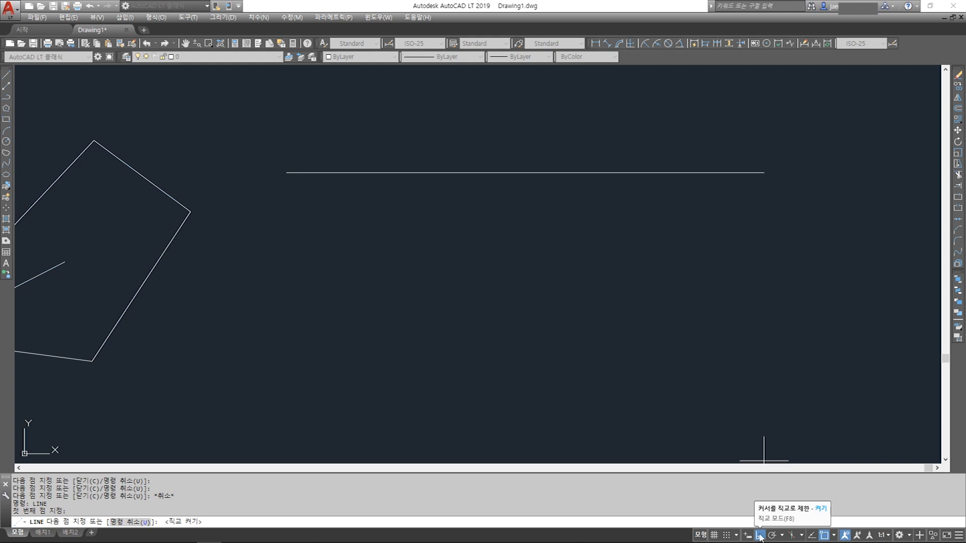
{"action": "left_click", "coordinate": [760, 537]}
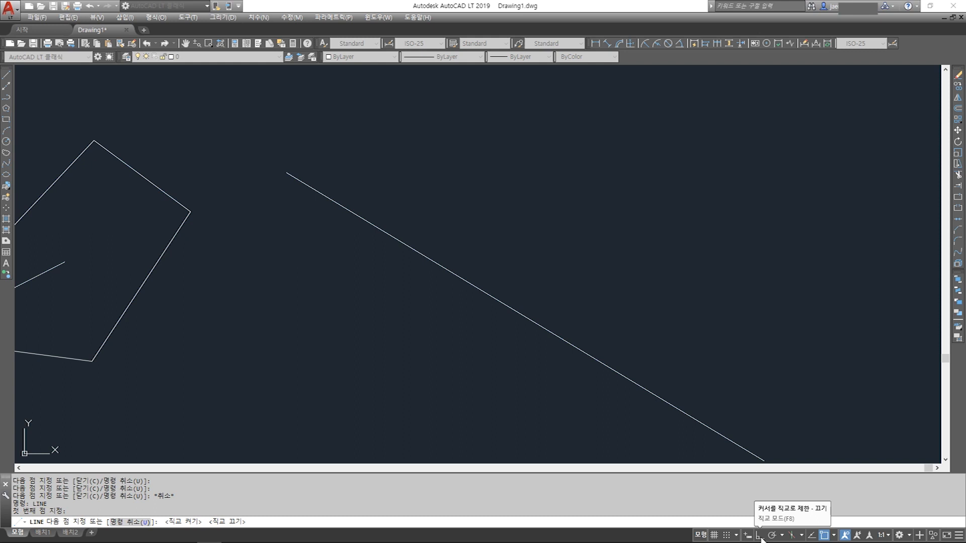
{"action": "left_click", "coordinate": [760, 536]}
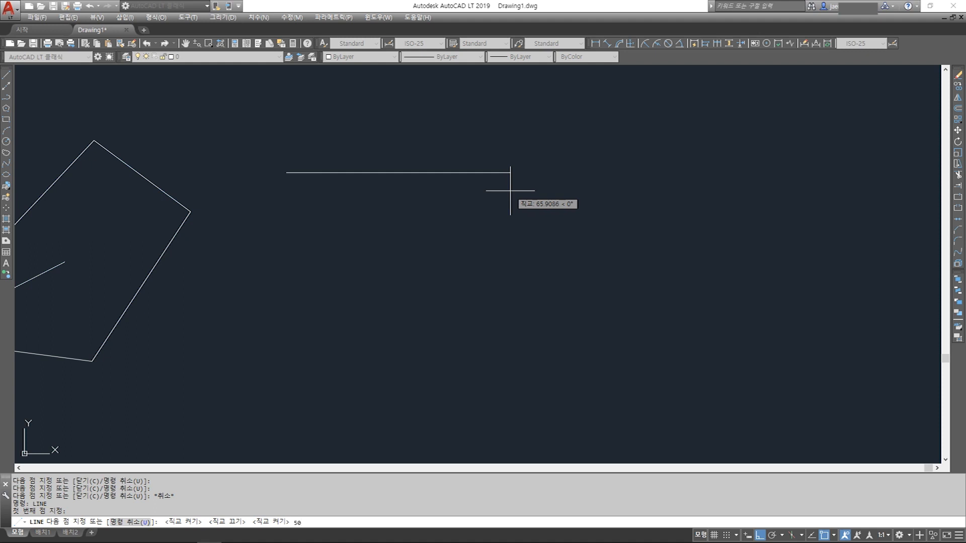
Step: Draw a 50 by 50 square clockwise from the upper-left start point with four 50-unit Ortho segments, then end the Line command
{"action": "key", "text": "Return"}
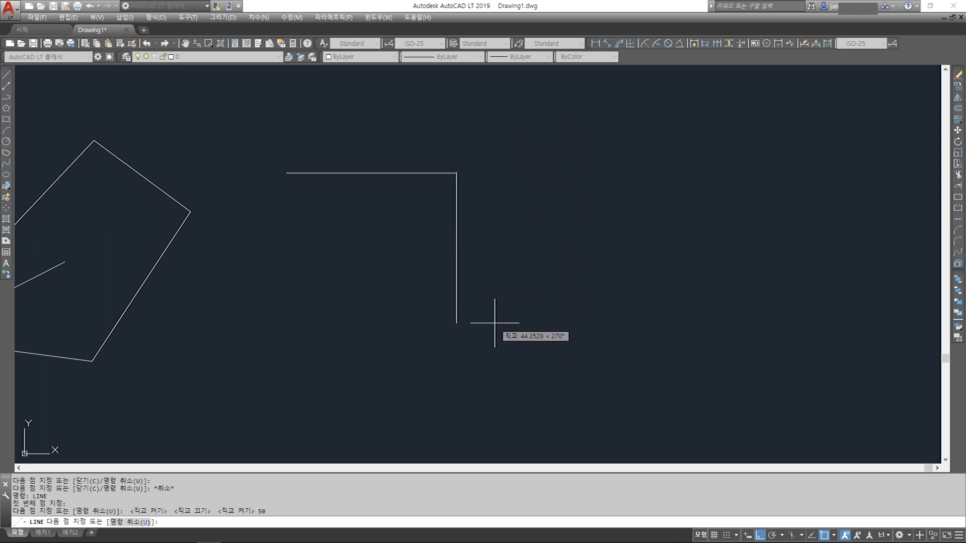
{"action": "type", "text": "0"}
{"action": "key", "text": "Return"}
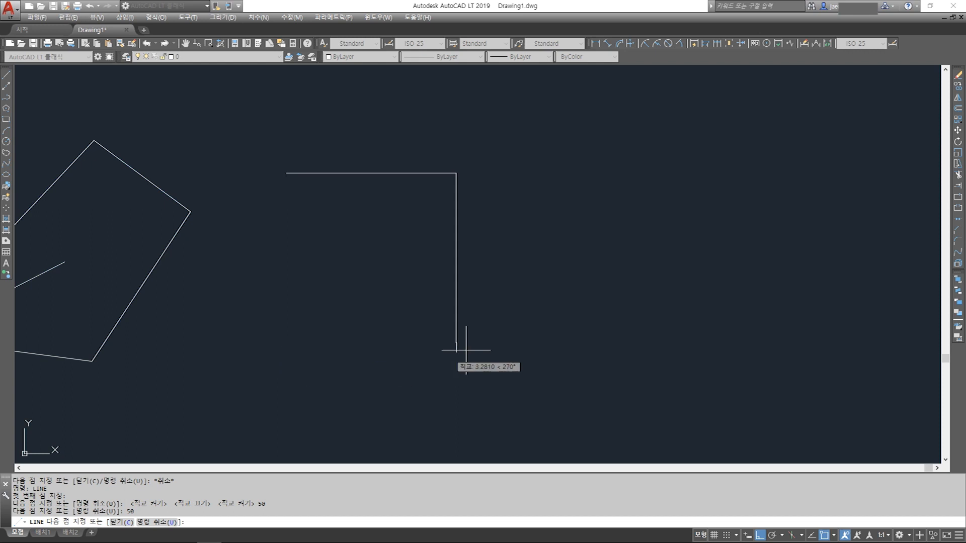
{"action": "type", "text": "50"}
{"action": "key", "text": "Return"}
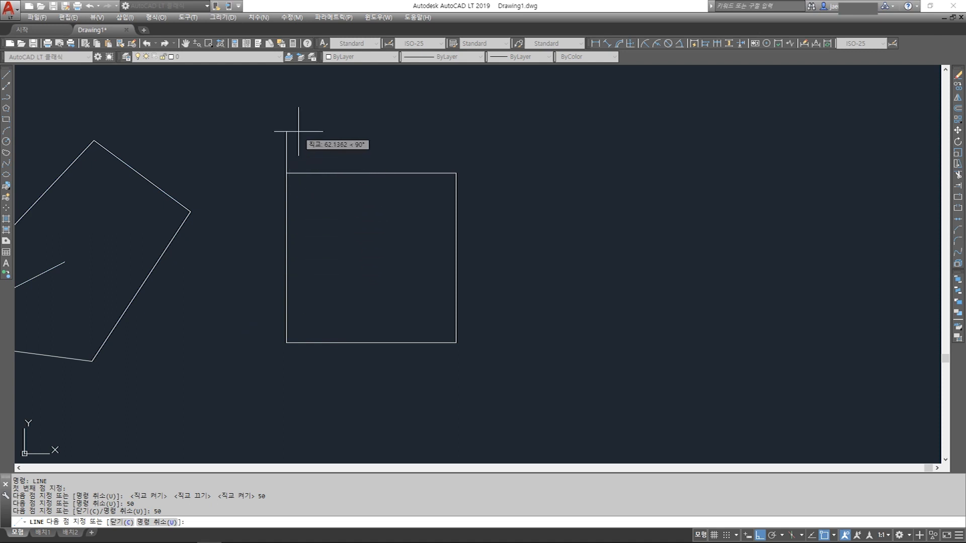
{"action": "type", "text": "50"}
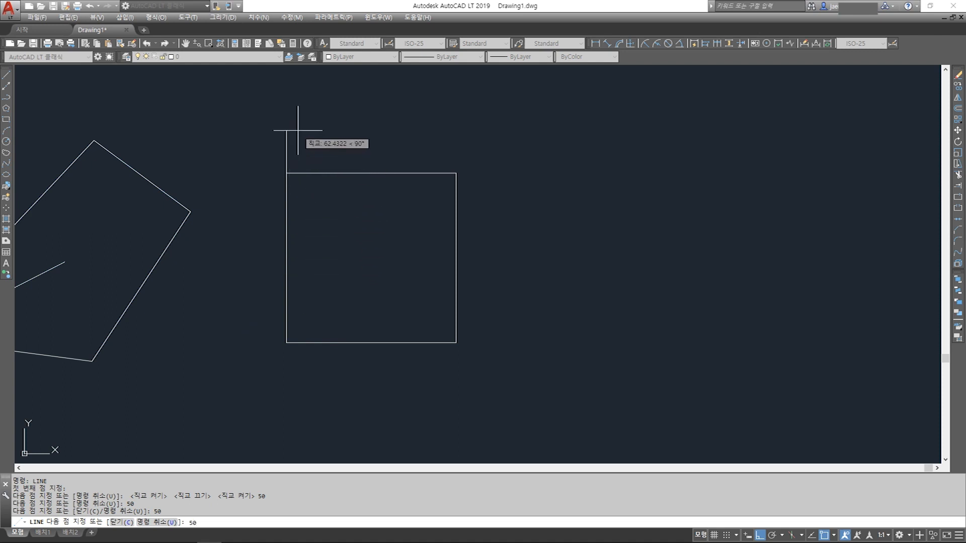
{"action": "key", "text": "Return"}
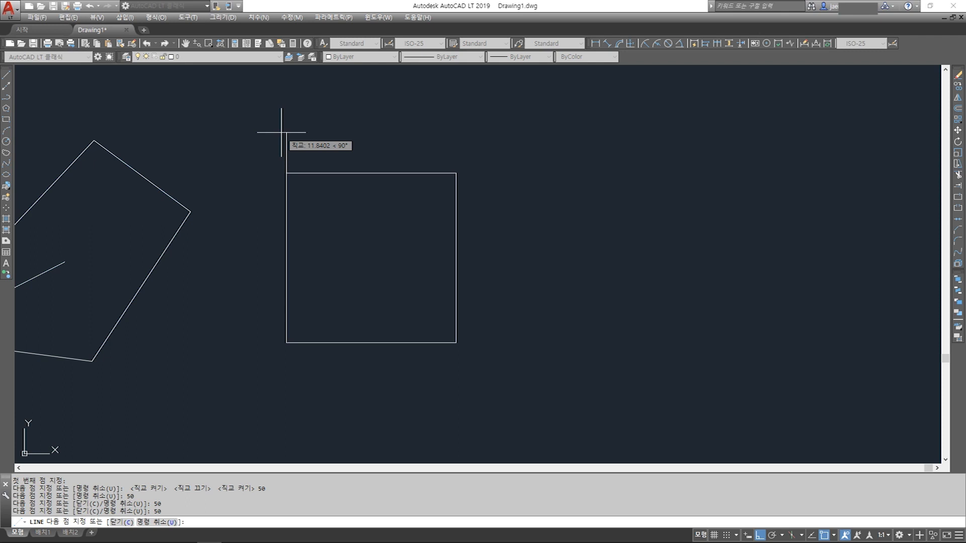
{"action": "key", "text": "Escape"}
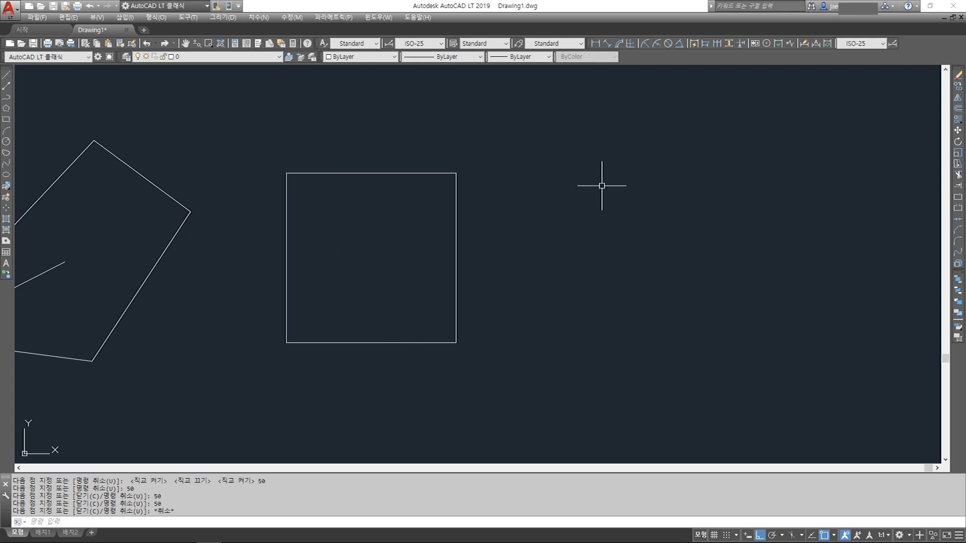
Step: Draw a second 50 by 50 square counterclockwise from its lower-left corner with three 50-unit segments, closing it with the Close option (C)
{"action": "type", "text": "l"}
{"action": "key", "text": "Return"}
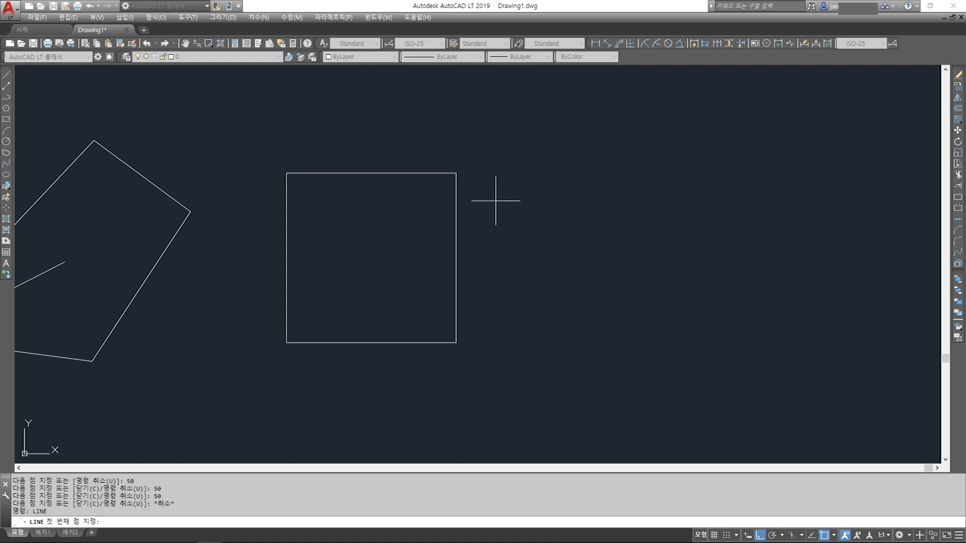
{"action": "left_click", "coordinate": [566, 341]}
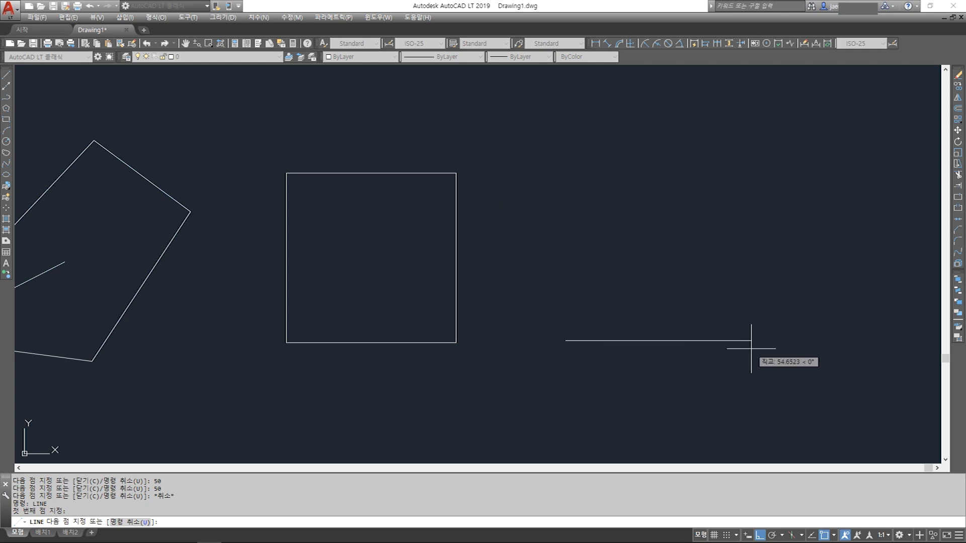
{"action": "type", "text": "50"}
{"action": "key", "text": "Return"}
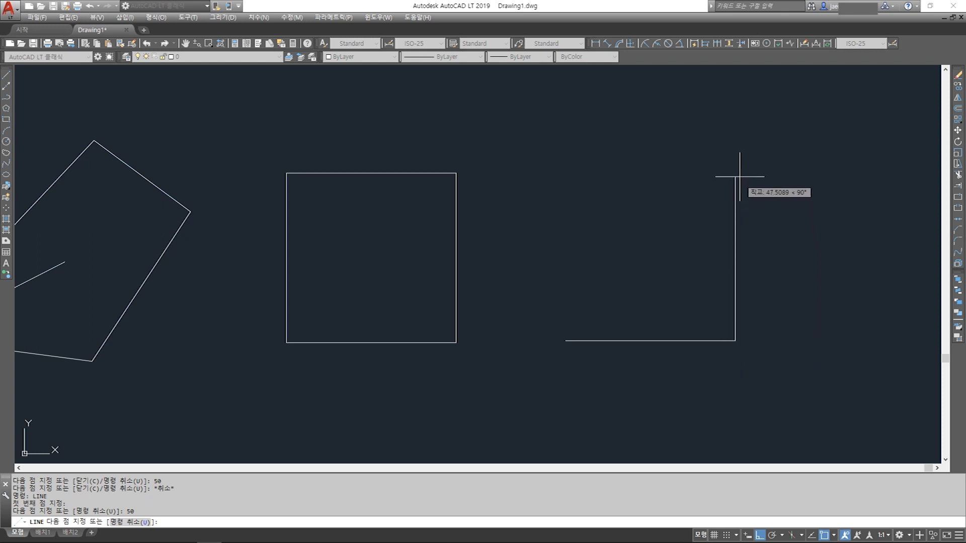
{"action": "type", "text": "50"}
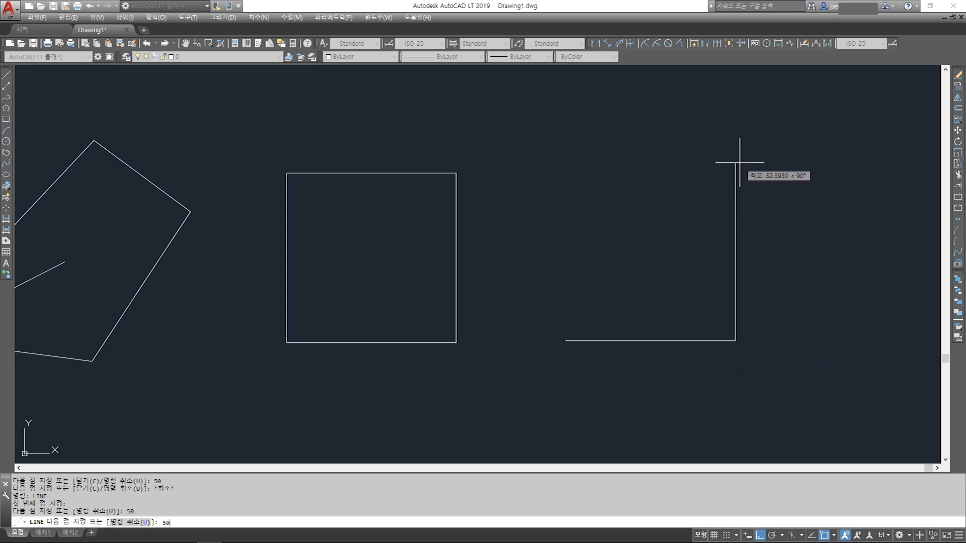
{"action": "key", "text": "Return"}
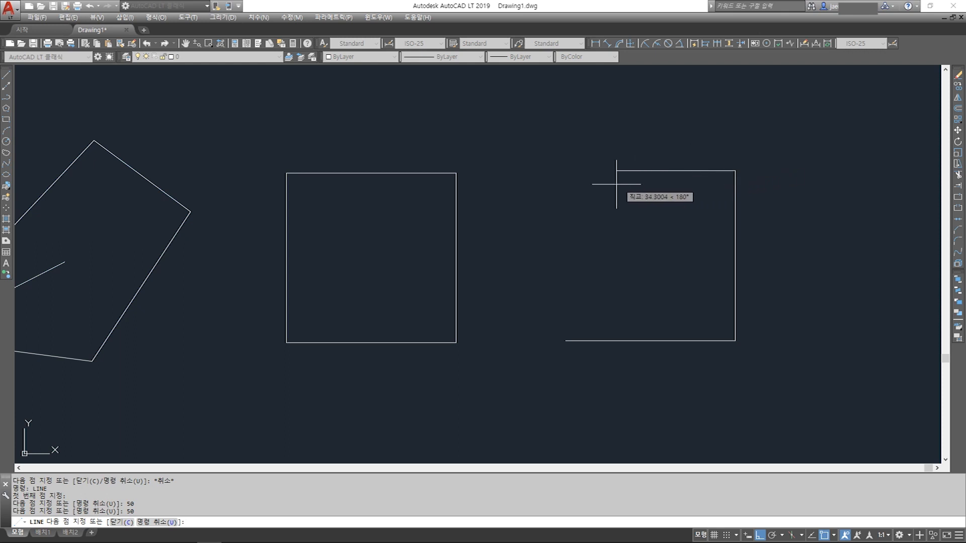
{"action": "type", "text": "50"}
{"action": "key", "text": "Return"}
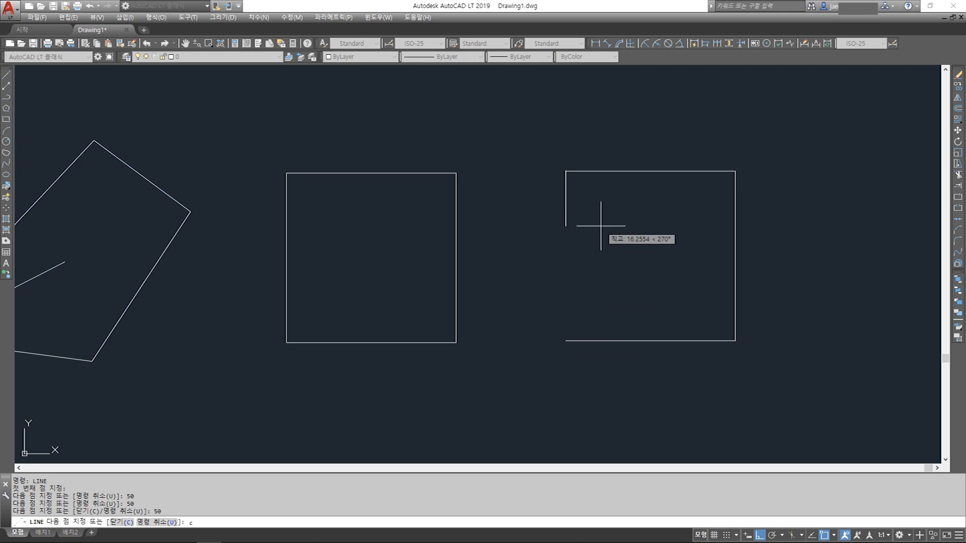
{"action": "key", "text": "Return"}
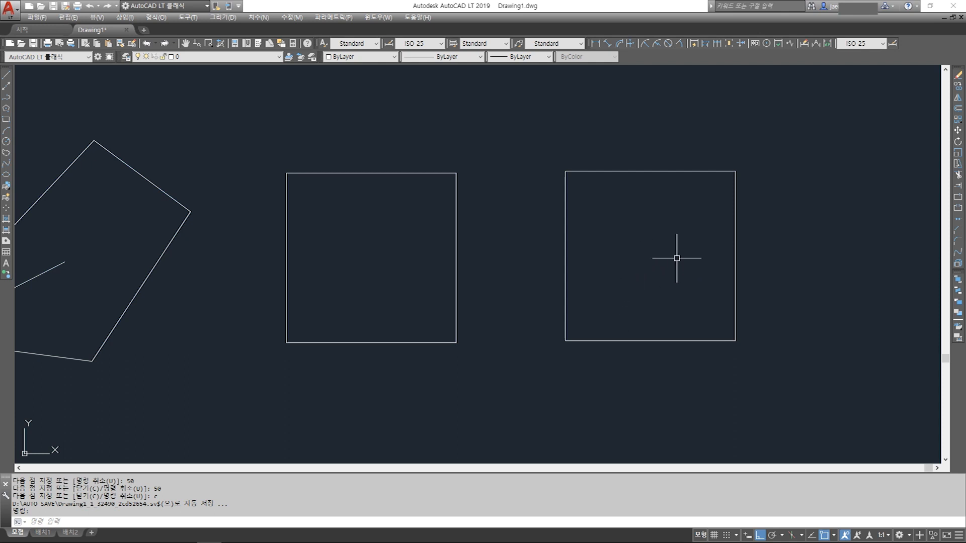
Step: Draw a third 50 by 50 square clockwise from its upper-left corner beside the second one, closing it with the Close option (C)
{"action": "middle_click_drag", "start_coordinate": [676, 259], "coordinate": [338, 266]}
{"action": "middle_click_drag", "start_coordinate": [596, 267], "coordinate": [506, 267]}
{"action": "type", "text": "l"}
{"action": "key", "text": "Return"}
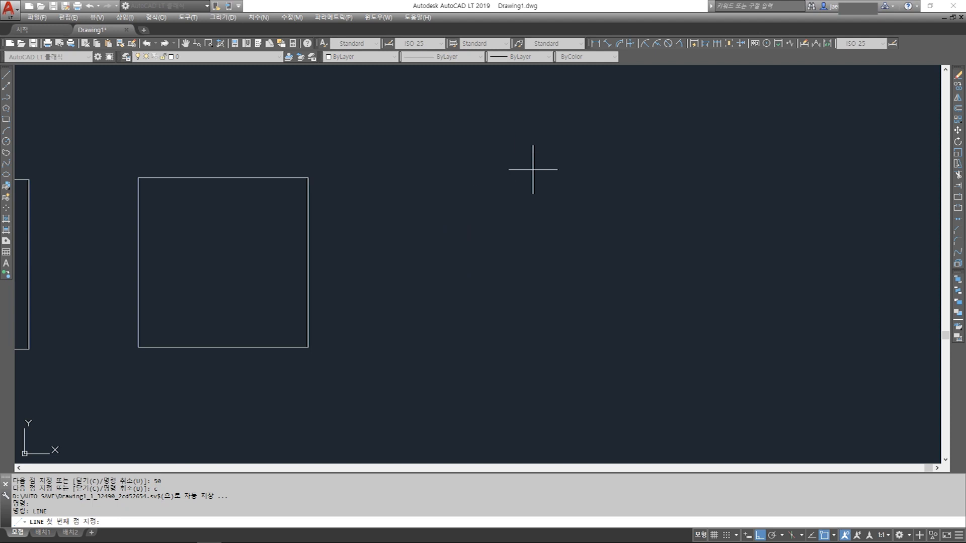
{"action": "left_click", "coordinate": [430, 176]}
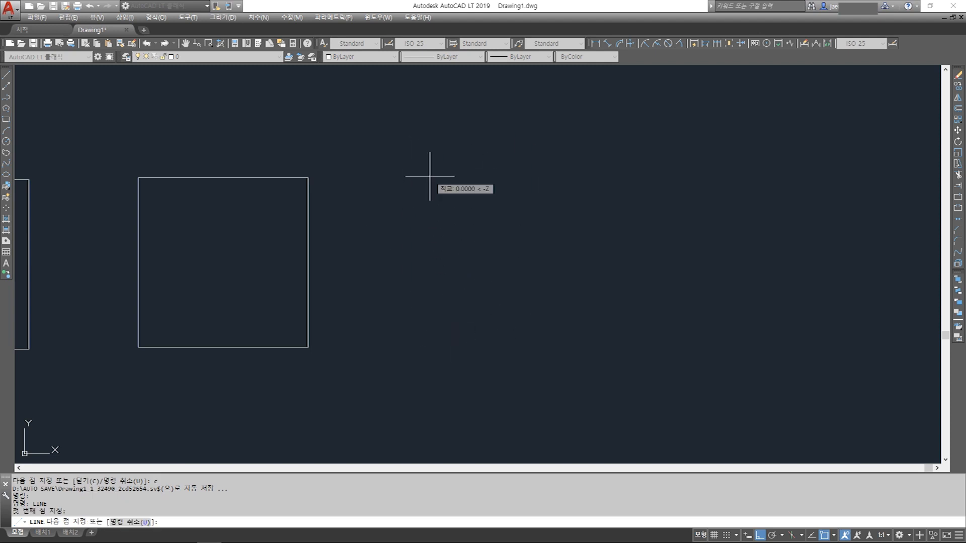
{"action": "type", "text": "50"}
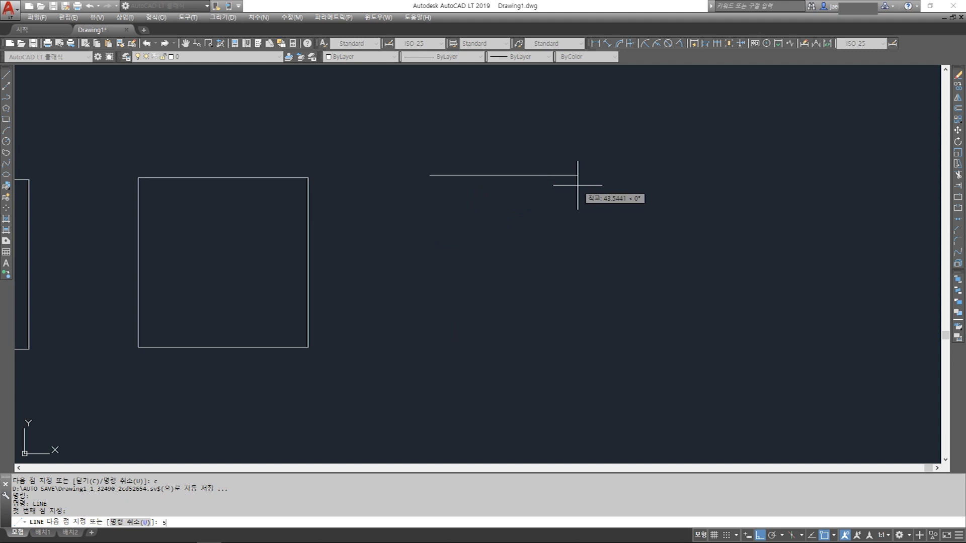
{"action": "key", "text": "Return"}
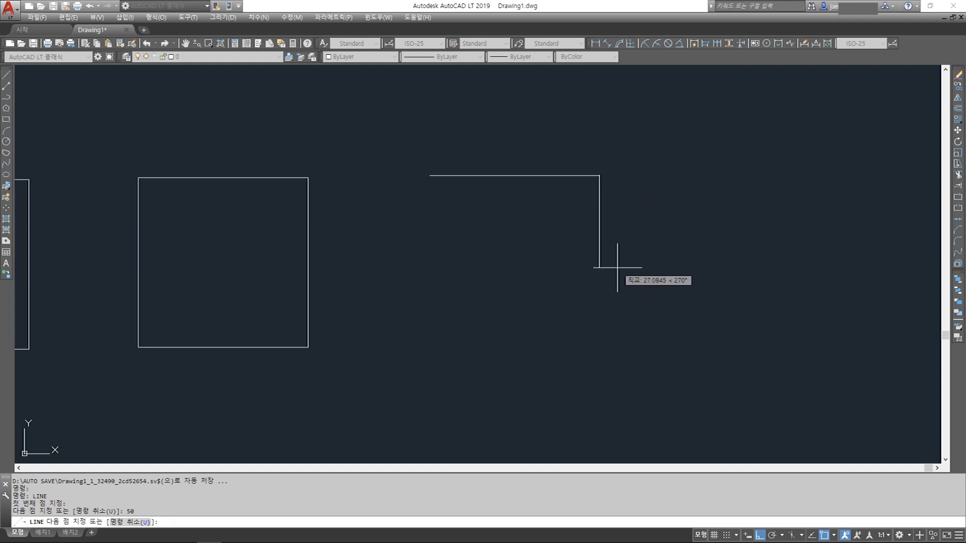
{"action": "type", "text": "50"}
{"action": "key", "text": "Return"}
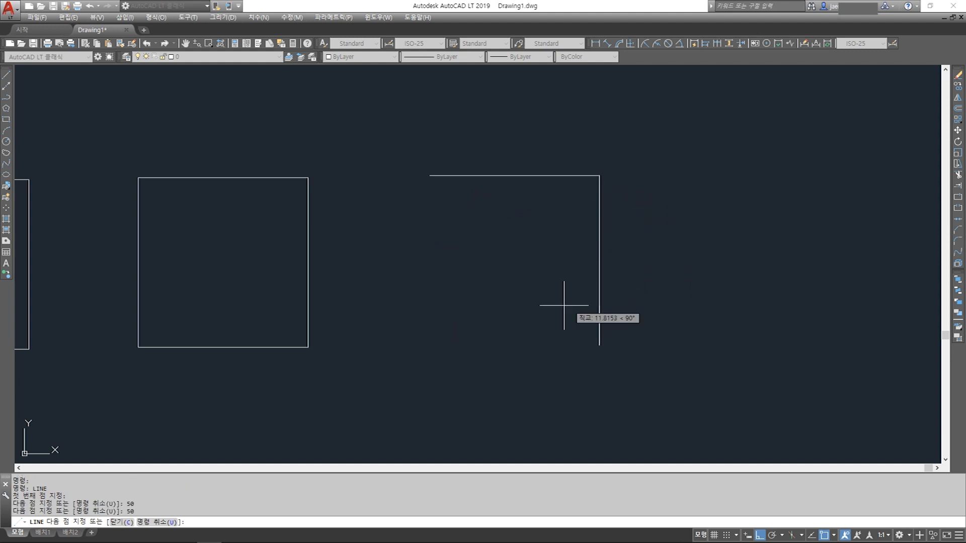
{"action": "type", "text": "50"}
{"action": "key", "text": "Return"}
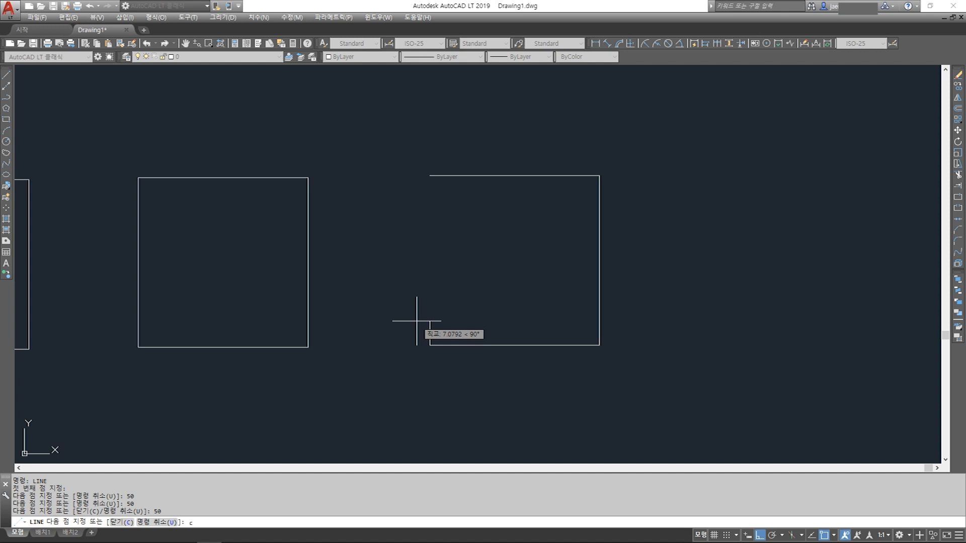
{"action": "type", "text": "c"}
{"action": "key", "text": "Return"}
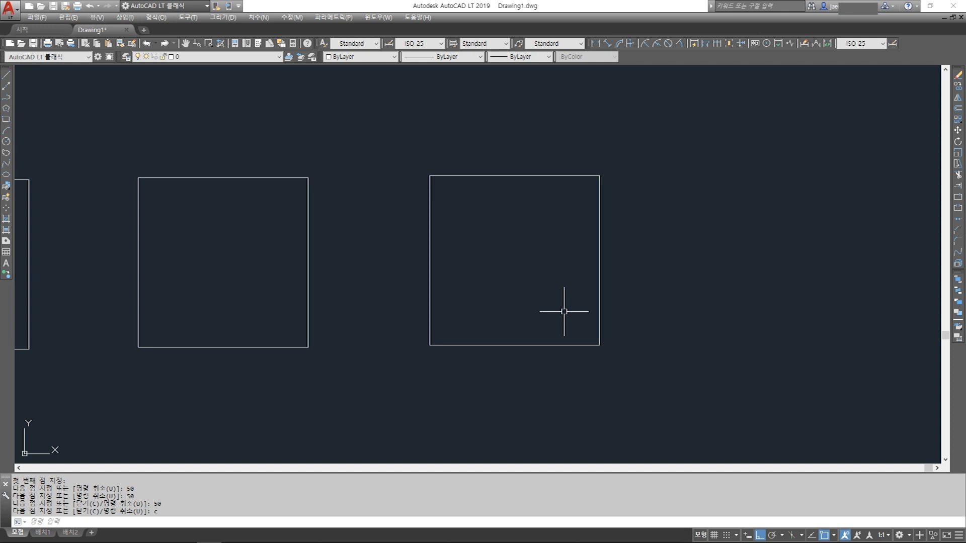
Step: Undo the last line and draw two 200-unit Ortho segments, rightward and downward, from a new start point beyond the third square
{"action": "type", "text": "u"}
{"action": "key", "text": "Return"}
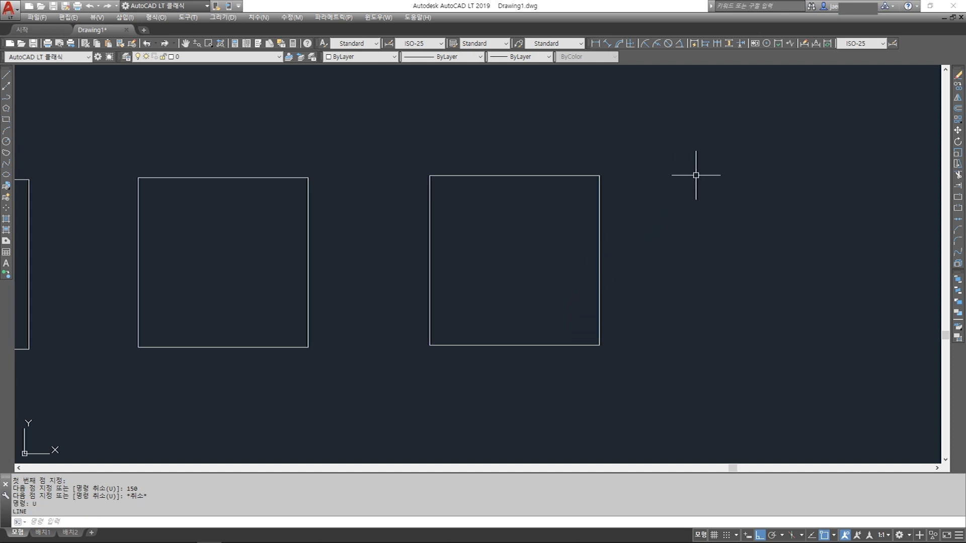
{"action": "type", "text": "line"}
{"action": "key", "text": "Return"}
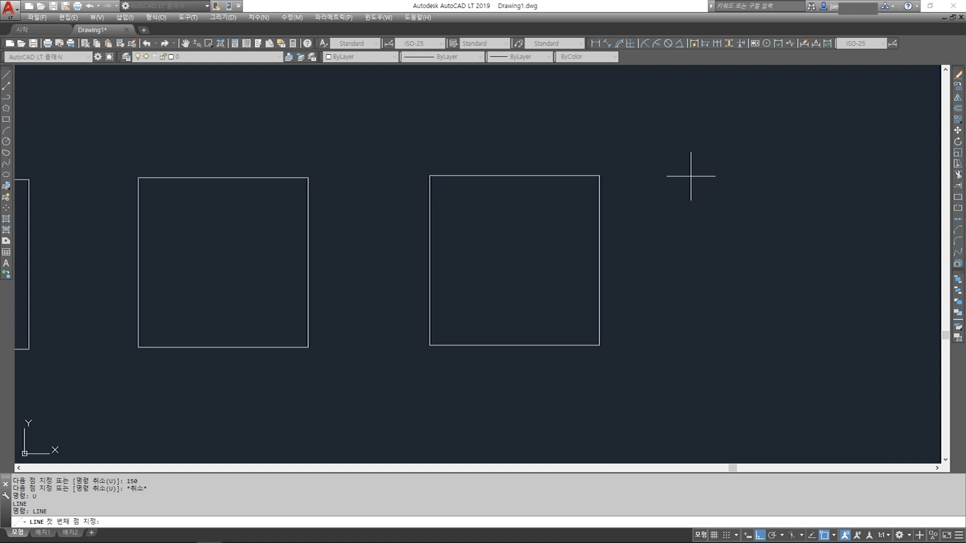
{"action": "left_click", "coordinate": [676, 170]}
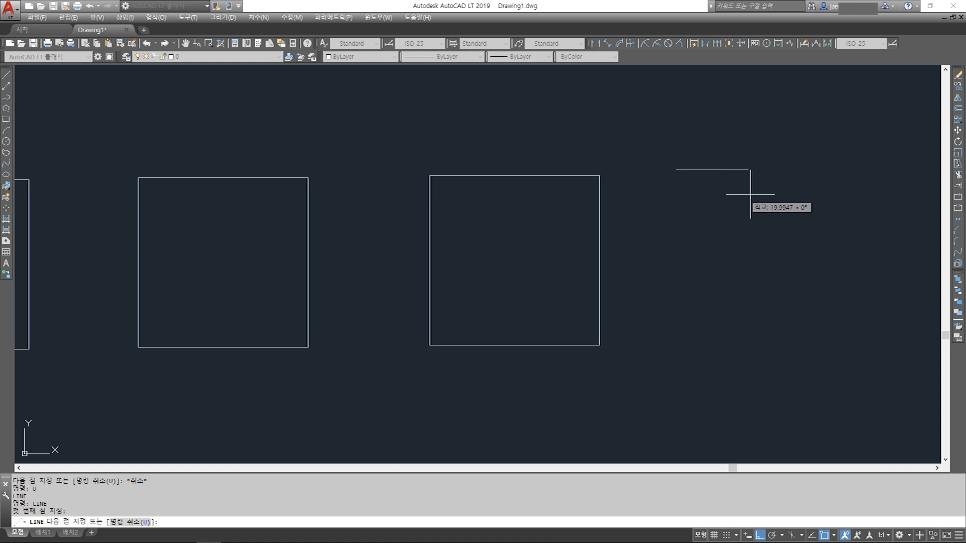
{"action": "type", "text": "200"}
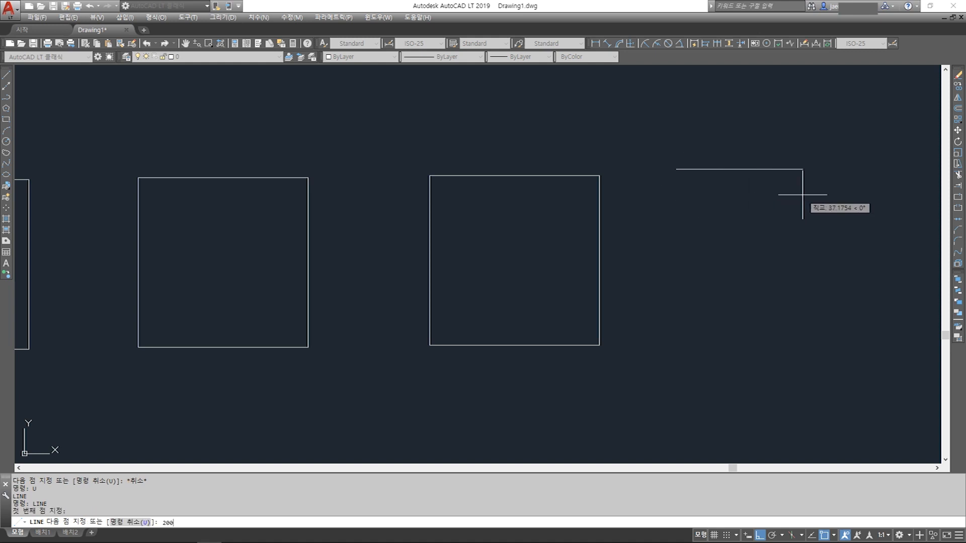
{"action": "key", "text": "Return"}
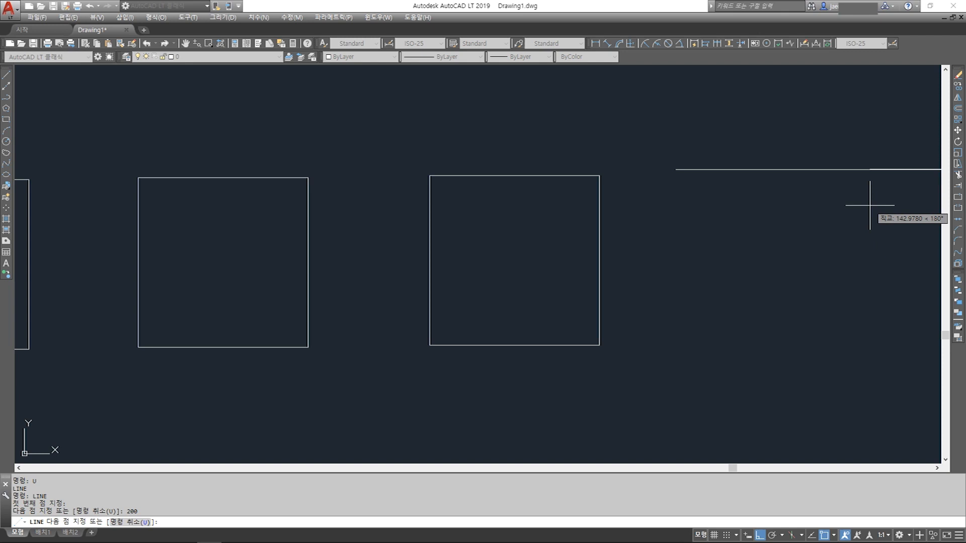
{"action": "middle_click_drag", "start_coordinate": [870, 205], "coordinate": [361, 201]}
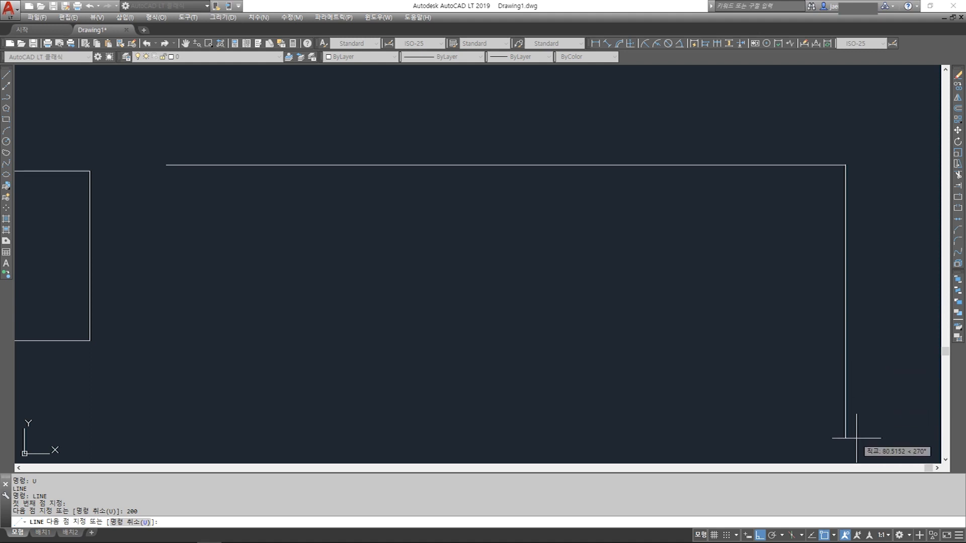
{"action": "type", "text": "200"}
{"action": "key", "text": "Return"}
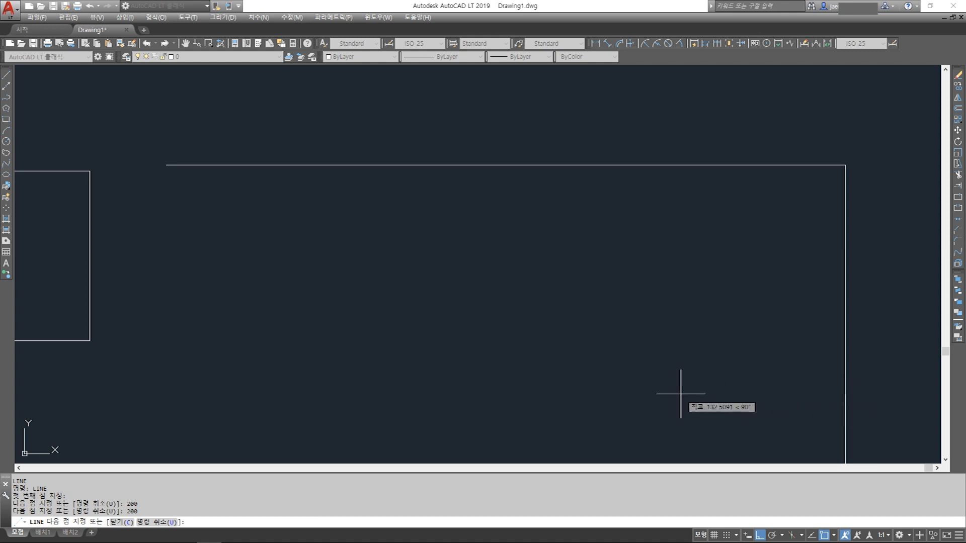
Step: Examine the unfinished 200-unit square and the earlier shapes at several zoom levels while the Line command stays active
{"action": "mouse_move", "coordinate": [654, 387]}
{"action": "middle_mouse_down"}
{"action": "mouse_move", "coordinate": [657, 364]}
{"action": "mouse_move", "coordinate": [625, 297]}
{"action": "mouse_move", "coordinate": [658, 386]}
{"action": "mouse_move", "coordinate": [606, 149]}
{"action": "mouse_move", "coordinate": [619, 224]}
{"action": "mouse_move", "coordinate": [677, 347]}
{"action": "middle_mouse_up"}
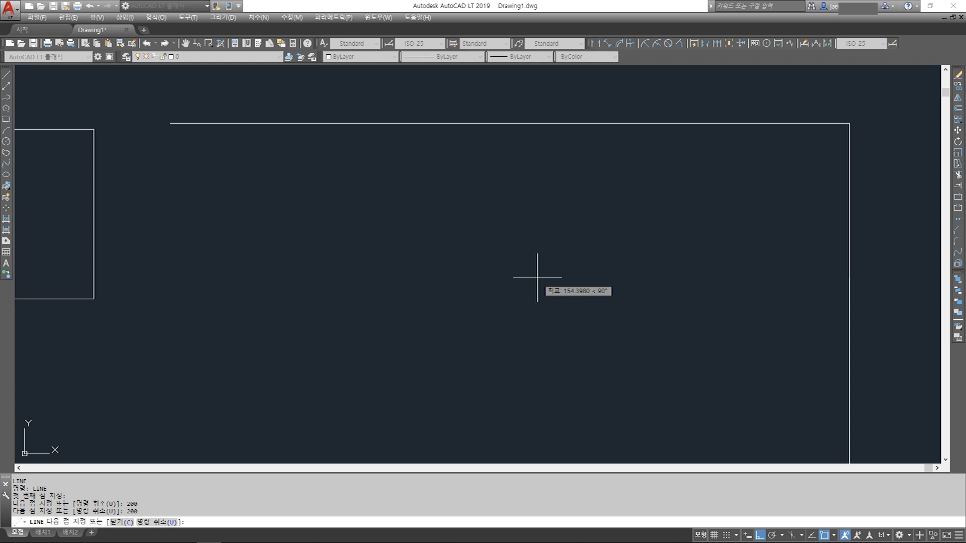
{"action": "scroll", "coordinate": [537, 283], "scroll_direction": "down", "scroll_amount": 5}
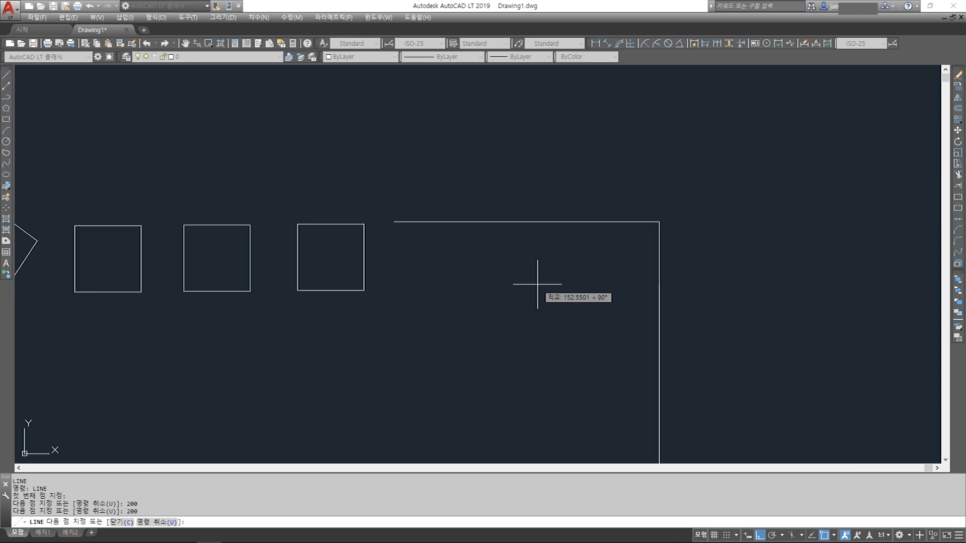
{"action": "scroll", "coordinate": [539, 284], "scroll_direction": "down", "scroll_amount": 2}
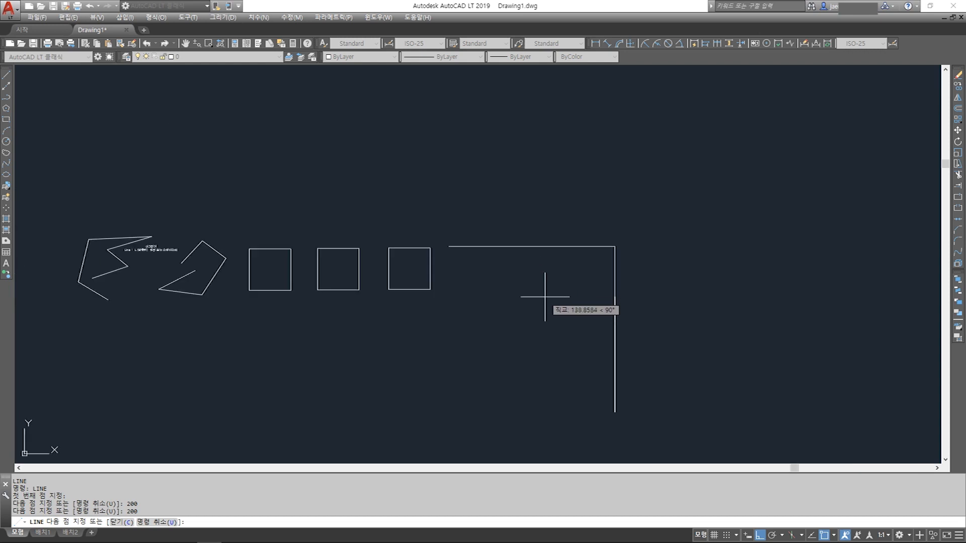
{"action": "scroll", "coordinate": [545, 304], "scroll_direction": "up", "scroll_amount": 2}
{"action": "scroll", "coordinate": [544, 304], "scroll_direction": "up", "scroll_amount": 2}
{"action": "scroll", "coordinate": [544, 305], "scroll_direction": "up", "scroll_amount": 2}
{"action": "scroll", "coordinate": [545, 305], "scroll_direction": "down", "scroll_amount": 6}
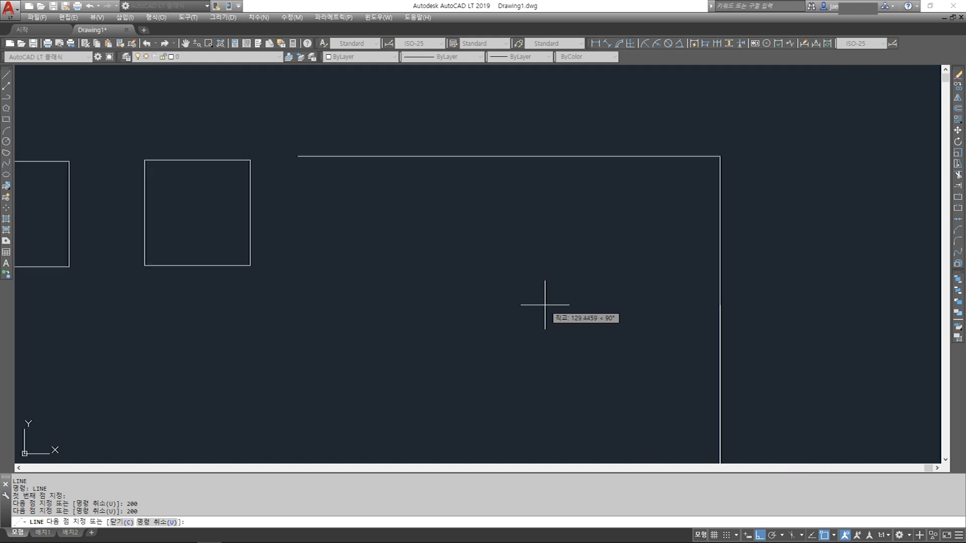
{"action": "scroll", "coordinate": [545, 304], "scroll_direction": "up", "scroll_amount": 4}
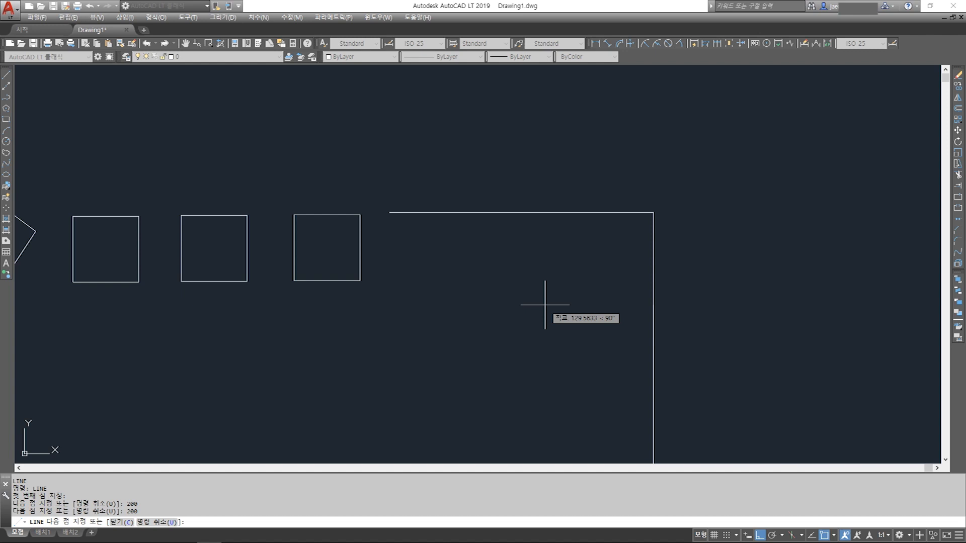
{"action": "scroll", "coordinate": [545, 305], "scroll_direction": "up", "scroll_amount": 2}
{"action": "scroll", "coordinate": [545, 305], "scroll_direction": "down", "scroll_amount": 7}
{"action": "scroll", "coordinate": [545, 304], "scroll_direction": "up", "scroll_amount": 6}
{"action": "scroll", "coordinate": [545, 304], "scroll_direction": "down", "scroll_amount": 6}
{"action": "scroll", "coordinate": [545, 305], "scroll_direction": "up", "scroll_amount": 6}
{"action": "scroll", "coordinate": [545, 304], "scroll_direction": "down", "scroll_amount": 6}
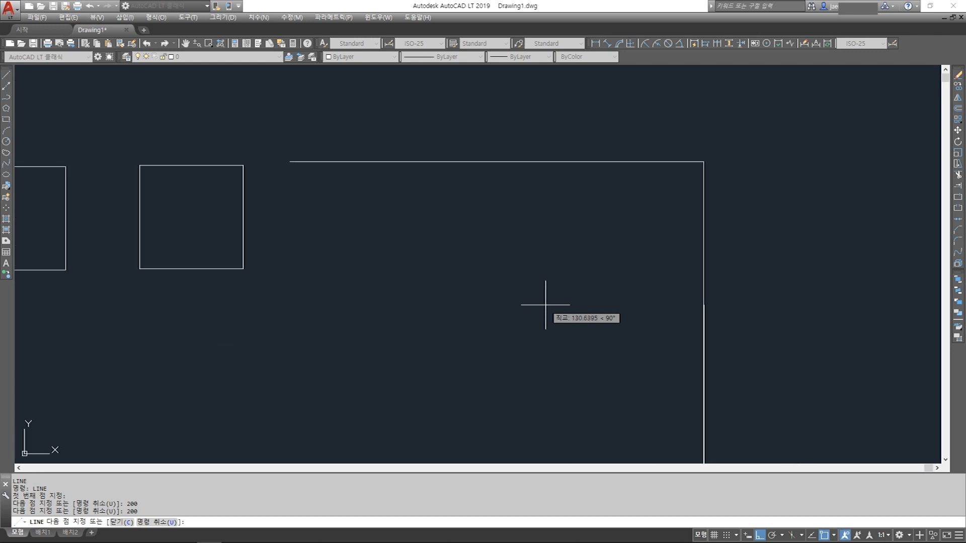
Step: Finish the large square with a third 200-unit segment running leftward and the Close option (C), ending the Line command
{"action": "mouse_move", "coordinate": [543, 319]}
{"action": "middle_mouse_down"}
{"action": "mouse_move", "coordinate": [533, 271]}
{"action": "mouse_move", "coordinate": [548, 292]}
{"action": "mouse_move", "coordinate": [563, 193]}
{"action": "mouse_move", "coordinate": [468, 257]}
{"action": "mouse_move", "coordinate": [659, 218]}
{"action": "mouse_move", "coordinate": [634, 212]}
{"action": "mouse_move", "coordinate": [543, 279]}
{"action": "mouse_move", "coordinate": [621, 168]}
{"action": "mouse_move", "coordinate": [641, 267]}
{"action": "mouse_move", "coordinate": [582, 237]}
{"action": "middle_mouse_up"}
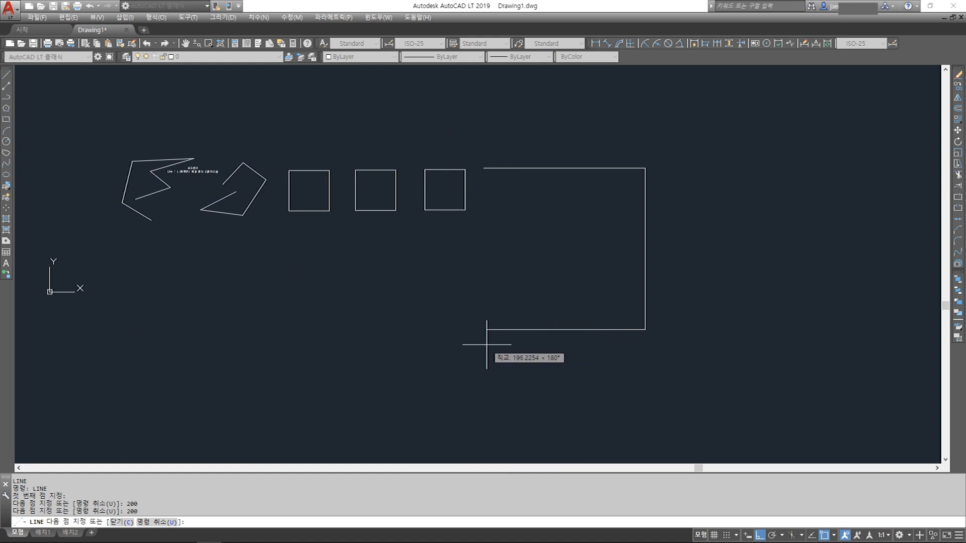
{"action": "type", "text": "200"}
{"action": "key", "text": "Return"}
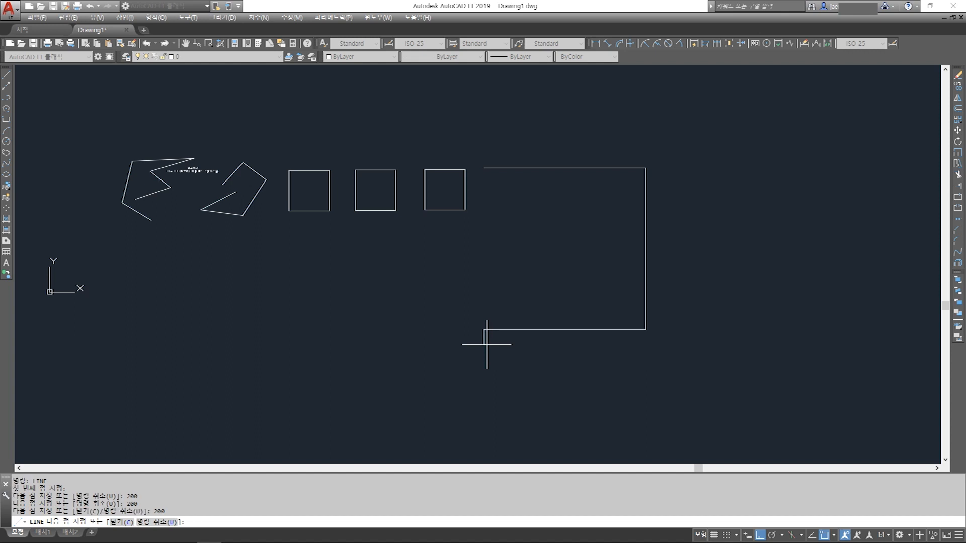
{"action": "type", "text": "c"}
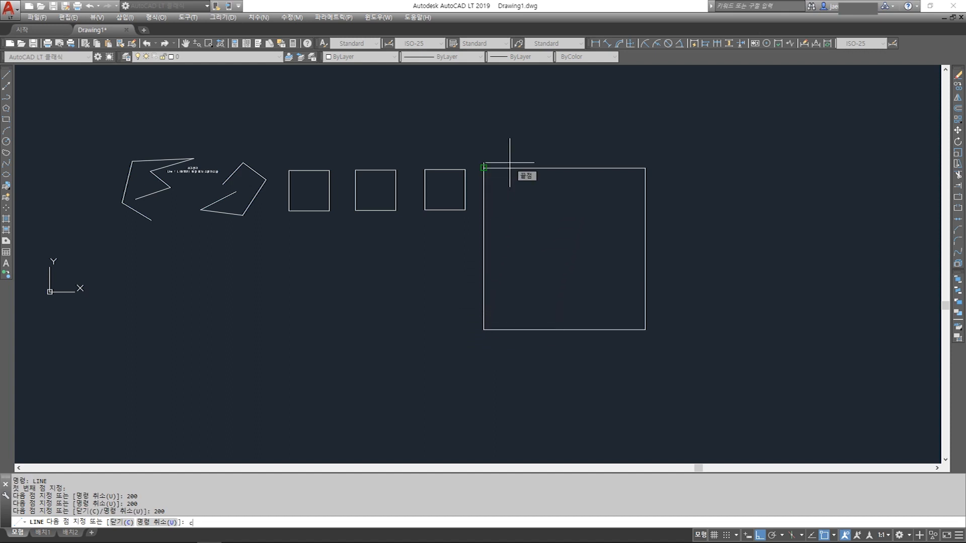
{"action": "key", "text": "Return"}
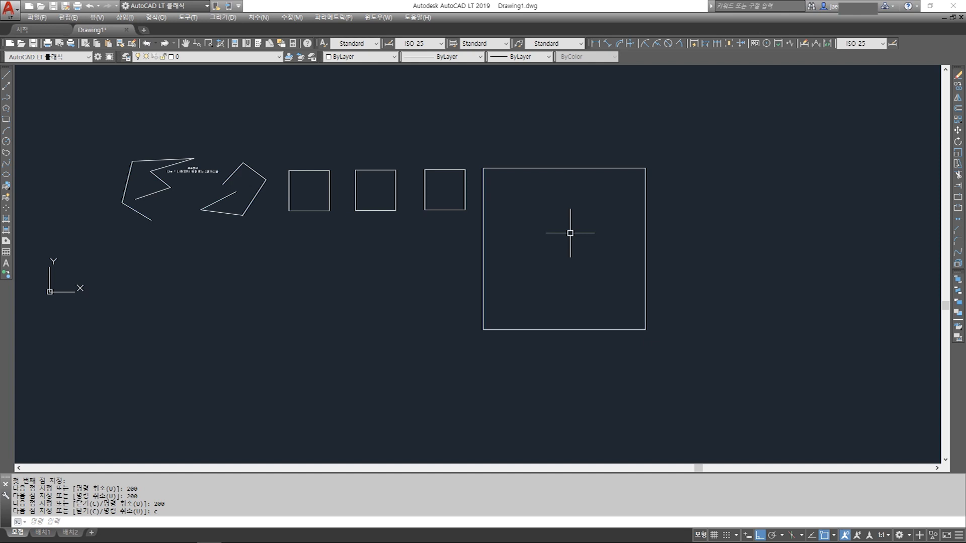
{"action": "key", "text": "Escape"}
{"action": "key", "text": "Escape"}
{"action": "key", "text": "Escape"}
{"action": "key", "text": "Escape"}
{"action": "key", "text": "Escape"}
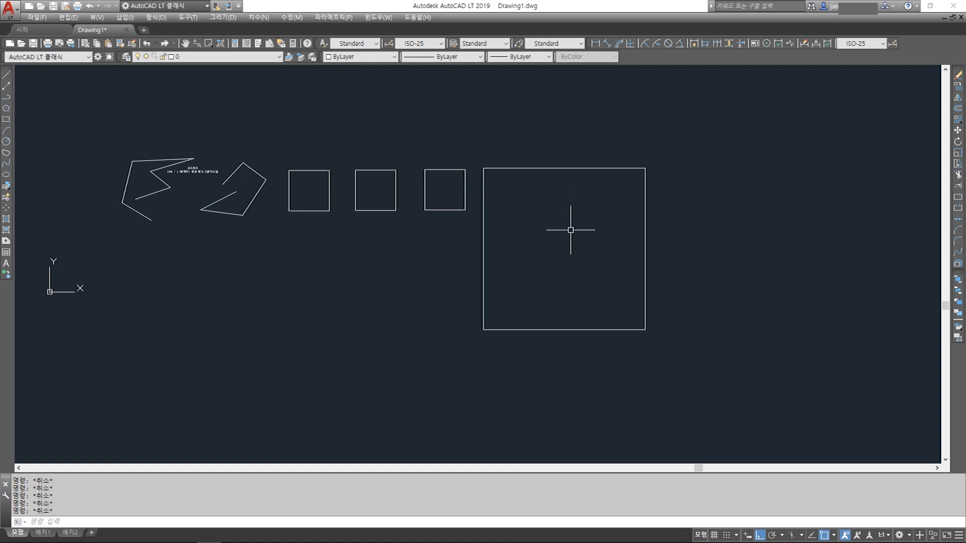
Step: Add a linear dimension to the large square's upper edge, placing the dimension line above it, and inspect its value up close
{"action": "left_click", "coordinate": [596, 44]}
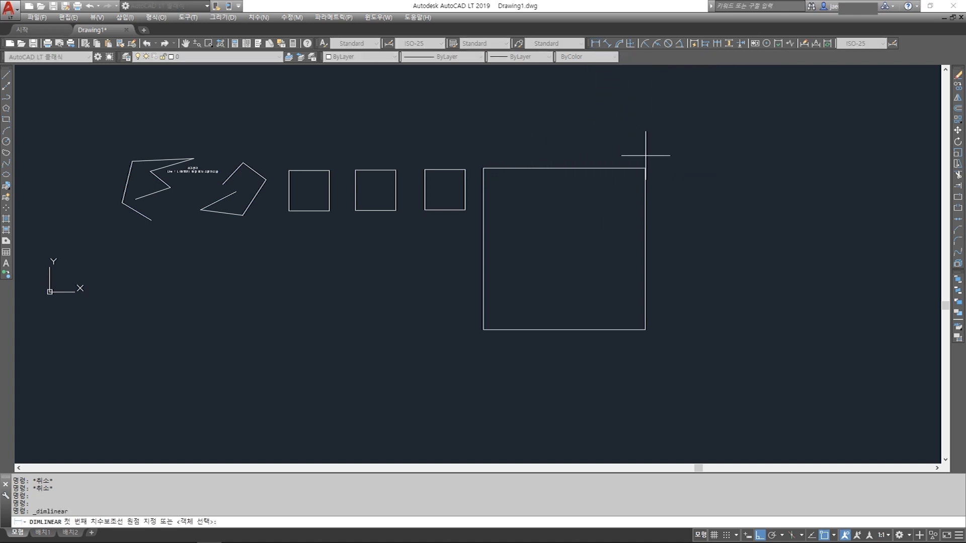
{"action": "left_click", "coordinate": [483, 168]}
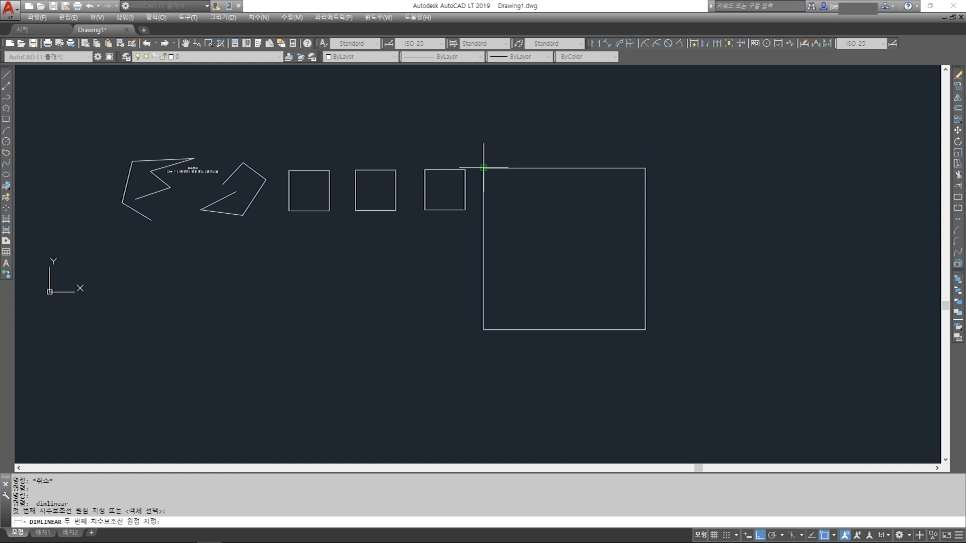
{"action": "left_click", "coordinate": [646, 167]}
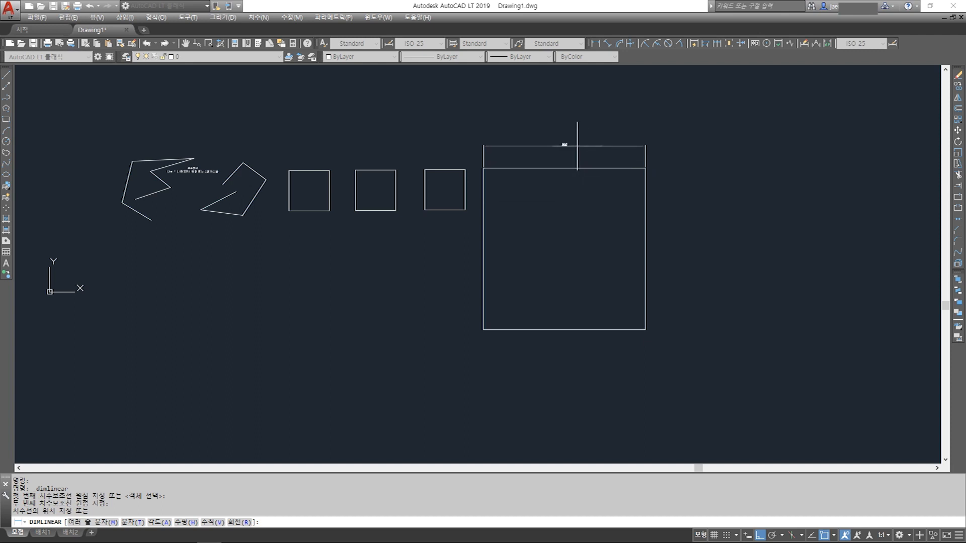
{"action": "left_click", "coordinate": [577, 146]}
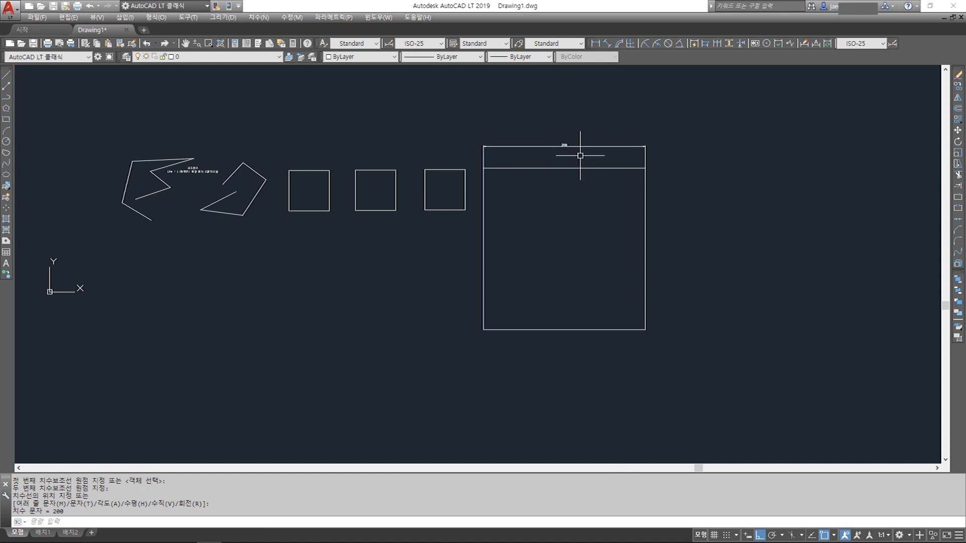
{"action": "scroll", "coordinate": [564, 142], "scroll_direction": "up", "scroll_amount": 6}
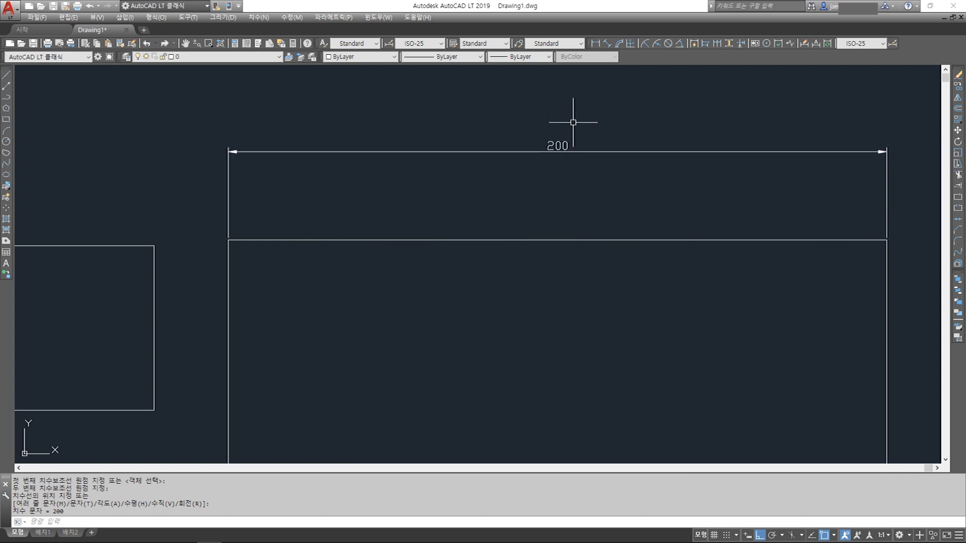
{"action": "scroll", "coordinate": [526, 185], "scroll_direction": "down", "scroll_amount": 4}
{"action": "scroll", "coordinate": [527, 184], "scroll_direction": "down", "scroll_amount": 2}
Step: Draw a horizontal line with its length entered as 75/2 in the empty area beyond the large square, ending the Line command
{"action": "mouse_move", "coordinate": [565, 250]}
{"action": "middle_mouse_down"}
{"action": "mouse_move", "coordinate": [509, 235]}
{"action": "mouse_move", "coordinate": [388, 231]}
{"action": "middle_mouse_up"}
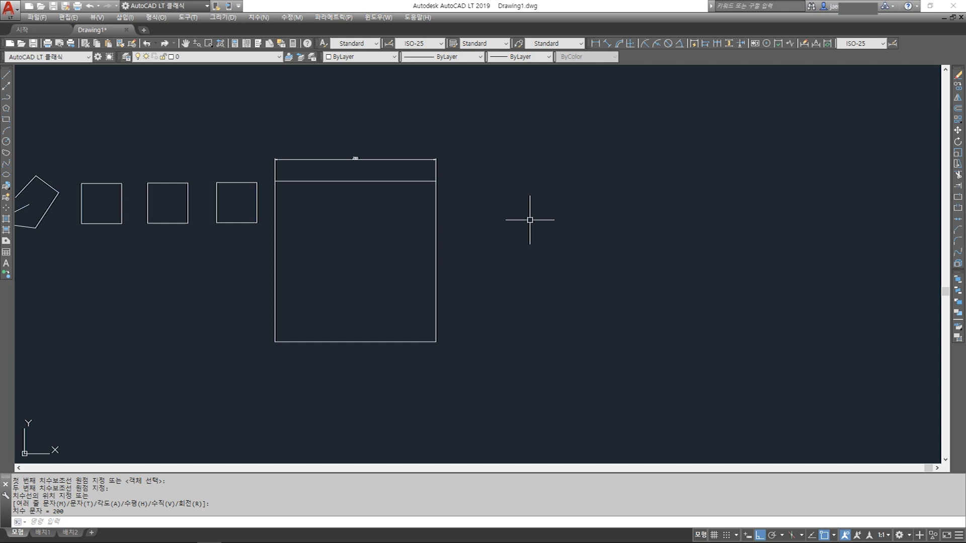
{"action": "key", "text": "Escape"}
{"action": "type", "text": "1"}
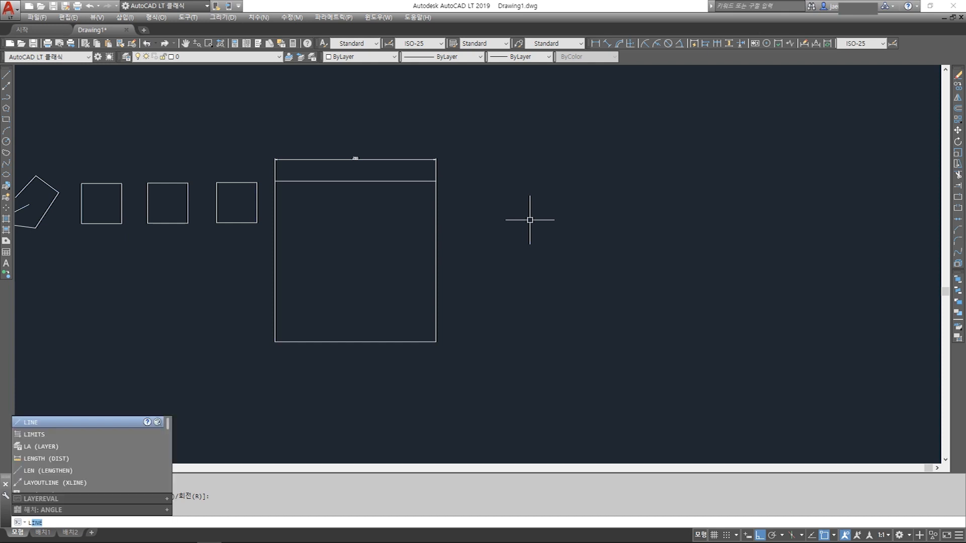
{"action": "key", "text": "Return"}
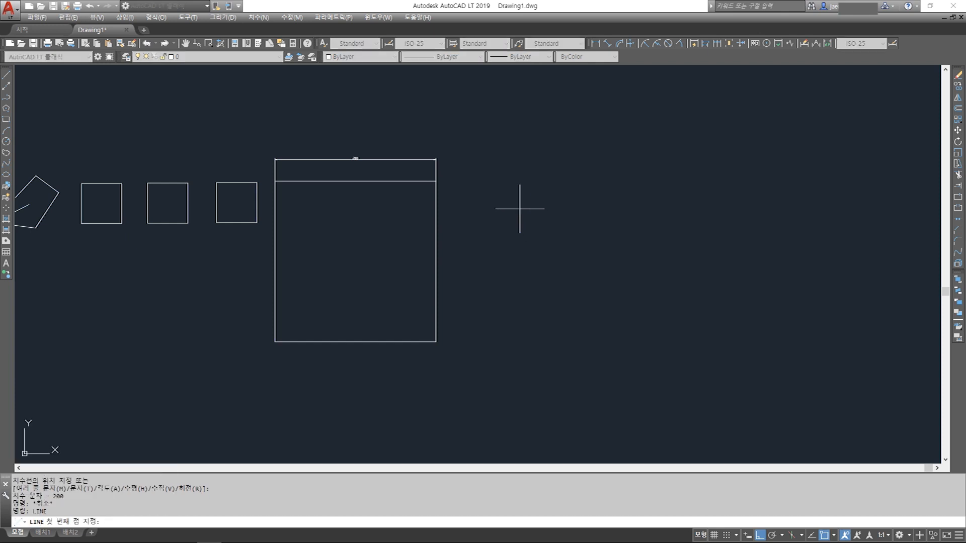
{"action": "left_click", "coordinate": [493, 187]}
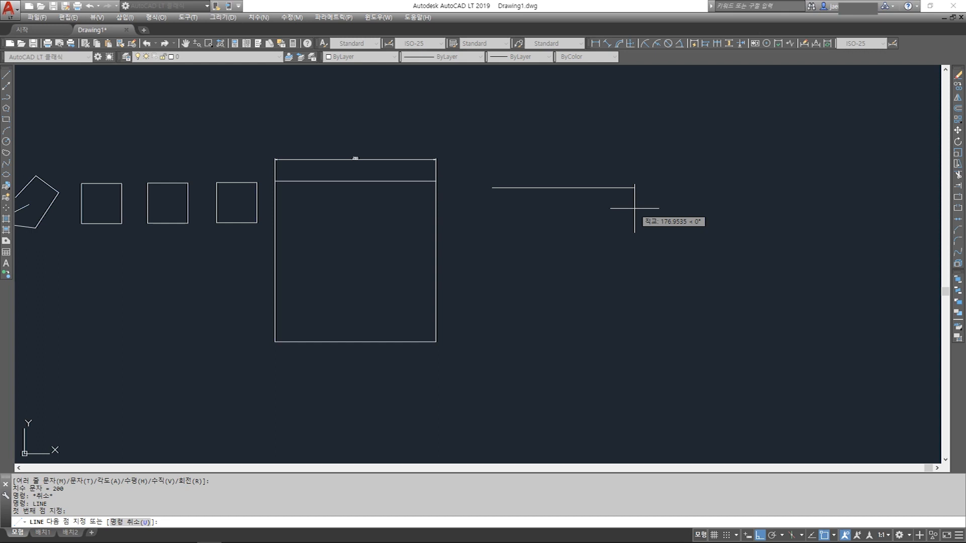
{"action": "type", "text": "75"}
{"action": "type", "text": "/2"}
{"action": "key", "text": "Return"}
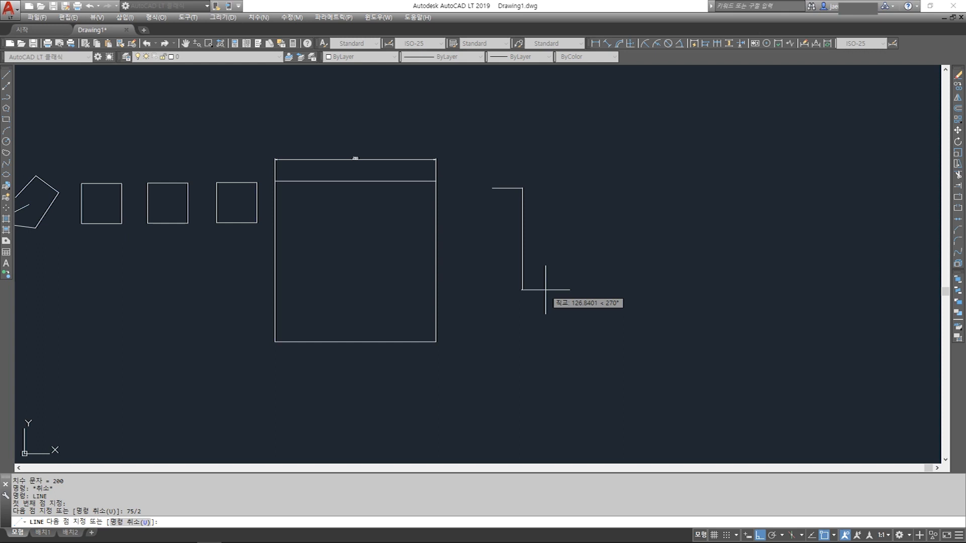
{"action": "key", "text": "Escape"}
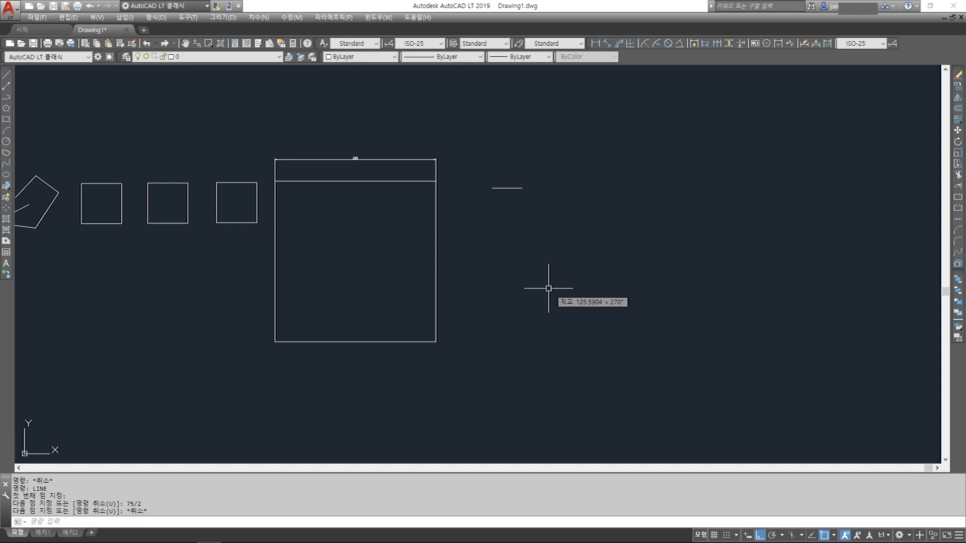
Step: Add a linear dimension above the short horizontal line and inspect its value up close
{"action": "left_click", "coordinate": [595, 43]}
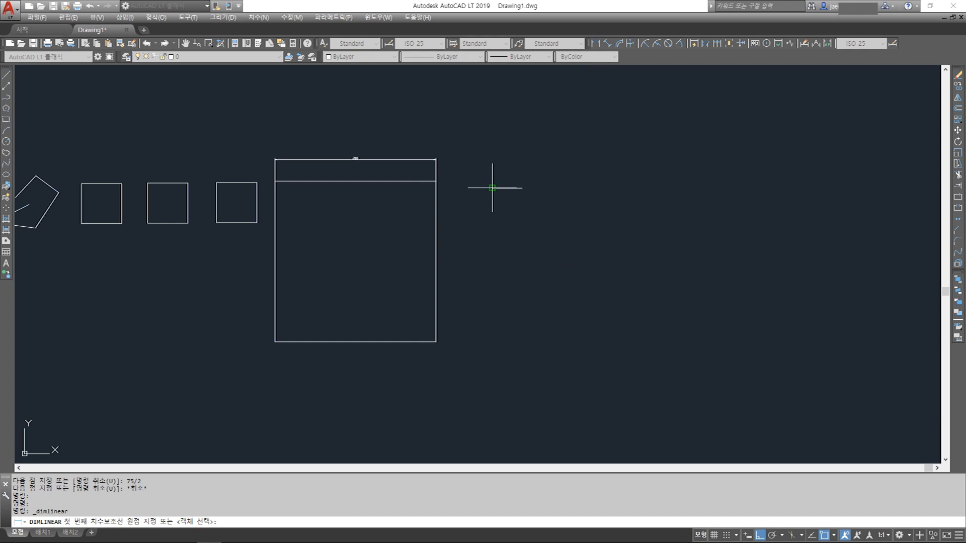
{"action": "left_click", "coordinate": [521, 189]}
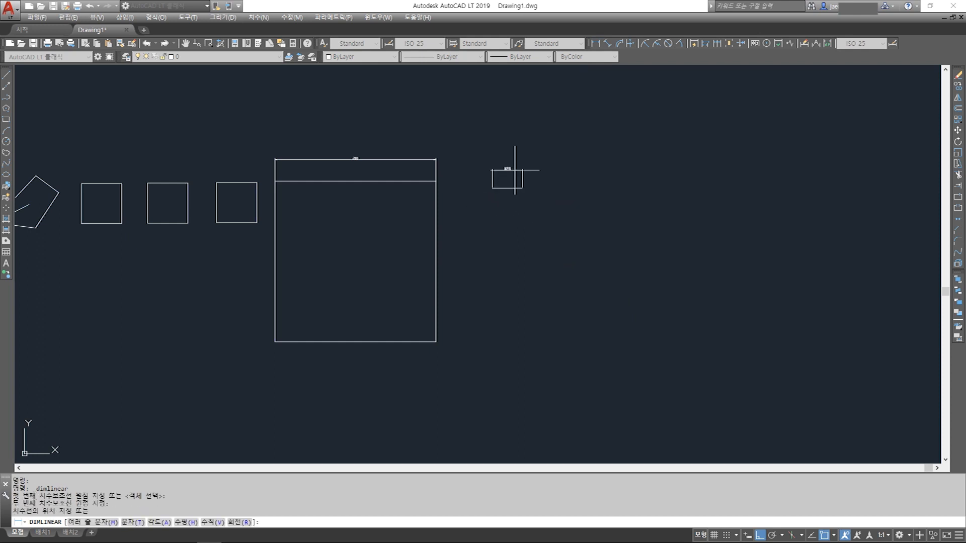
{"action": "left_click", "coordinate": [513, 171]}
{"action": "scroll", "coordinate": [514, 172], "scroll_direction": "up", "scroll_amount": 6}
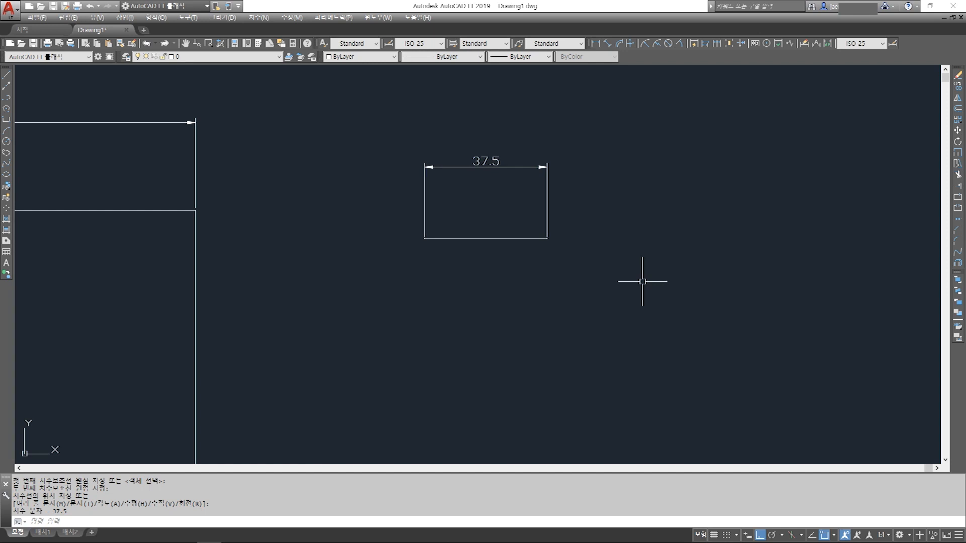
{"action": "scroll", "coordinate": [639, 275], "scroll_direction": "down", "scroll_amount": 8}
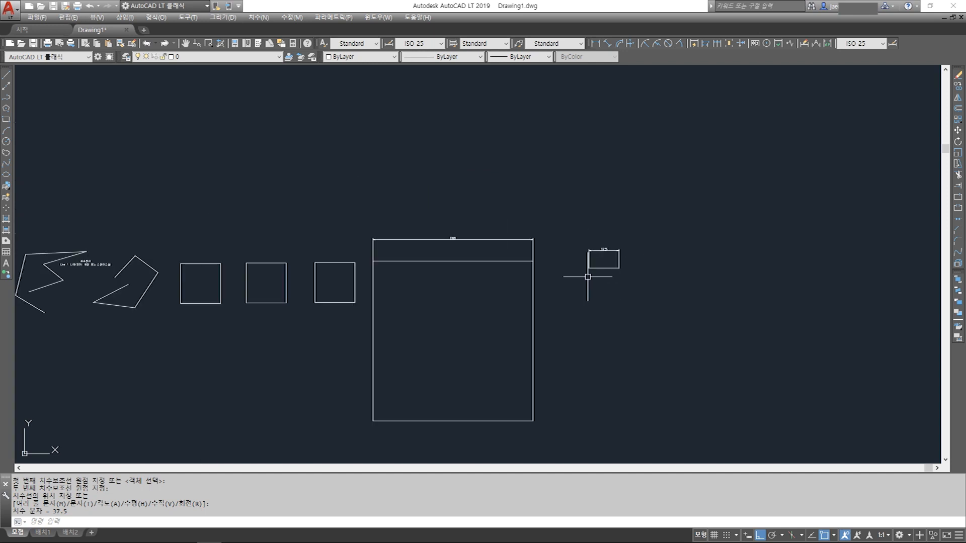
Step: Move the "선그리기" Line command note into the empty area above the row of 50-unit squares, with Ortho mode turned off
{"action": "middle_click_drag", "start_coordinate": [573, 298], "coordinate": [653, 297]}
{"action": "type", "text": "m"}
{"action": "key", "text": "space"}
{"action": "scroll", "coordinate": [369, 268], "scroll_direction": "up", "scroll_amount": 10}
{"action": "left_click", "coordinate": [318, 241]}
{"action": "left_click", "coordinate": [205, 320]}
{"action": "key", "text": "space"}
{"action": "left_click", "coordinate": [262, 312]}
{"action": "scroll", "coordinate": [265, 312], "scroll_direction": "down", "scroll_amount": 4}
{"action": "middle_click_drag", "start_coordinate": [469, 210], "coordinate": [280, 327]}
{"action": "key", "text": "F8"}
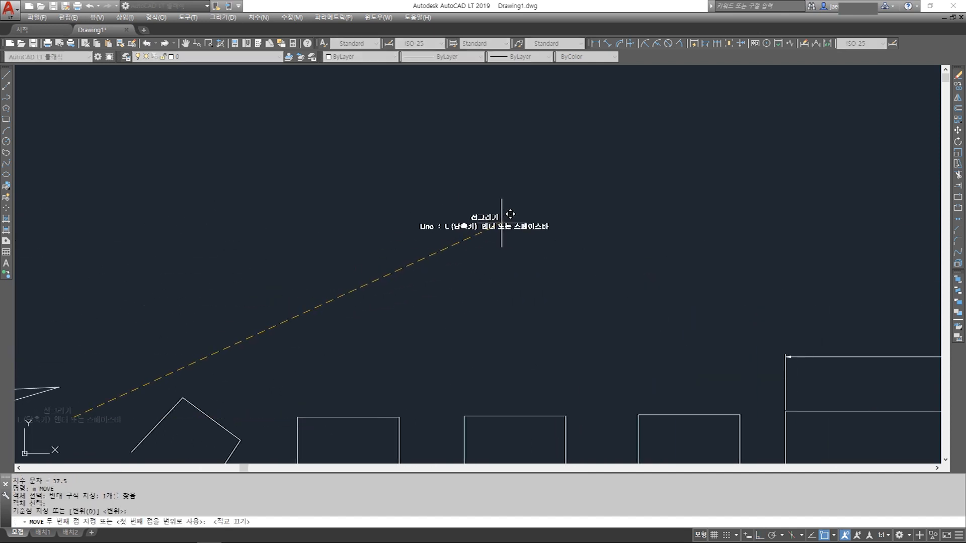
{"action": "left_click", "coordinate": [552, 232]}
{"action": "key", "text": "Escape"}
Step: Scale the "선그리기" Line command note by a factor of 2
{"action": "middle_click_drag", "start_coordinate": [562, 236], "coordinate": [504, 237]}
{"action": "scroll", "coordinate": [481, 215], "scroll_direction": "up", "scroll_amount": 5}
{"action": "type", "text": "5"}
{"action": "left_click", "coordinate": [481, 219]}
{"action": "key", "text": "space"}
{"action": "left_click", "coordinate": [479, 236]}
{"action": "type", "text": "2"}
{"action": "key", "text": "space"}
{"action": "key", "text": "Escape"}
{"action": "scroll", "coordinate": [479, 277], "scroll_direction": "down", "scroll_amount": 2}
{"action": "middle_click_drag", "start_coordinate": [503, 301], "coordinate": [428, 211]}
{"action": "scroll", "coordinate": [428, 211], "scroll_direction": "down", "scroll_amount": 4}
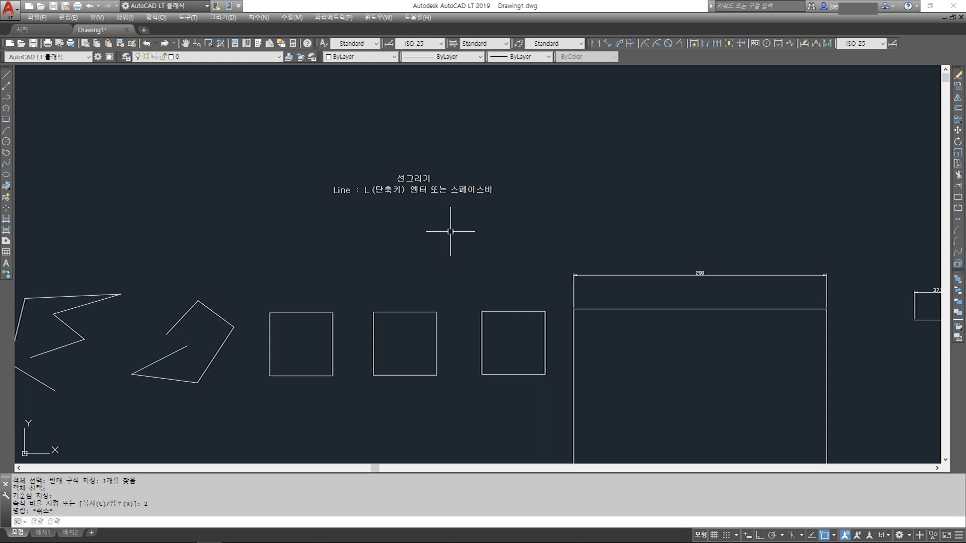
Step: Try to draw a horizontal line with its length entered as 150.5/2 below the dimensioned 37.5 line, with Ortho mode on
{"action": "middle_click_drag", "start_coordinate": [647, 282], "coordinate": [361, 257]}
{"action": "middle_click_drag", "start_coordinate": [644, 312], "coordinate": [476, 289]}
{"action": "scroll", "coordinate": [489, 305], "scroll_direction": "up", "scroll_amount": 2}
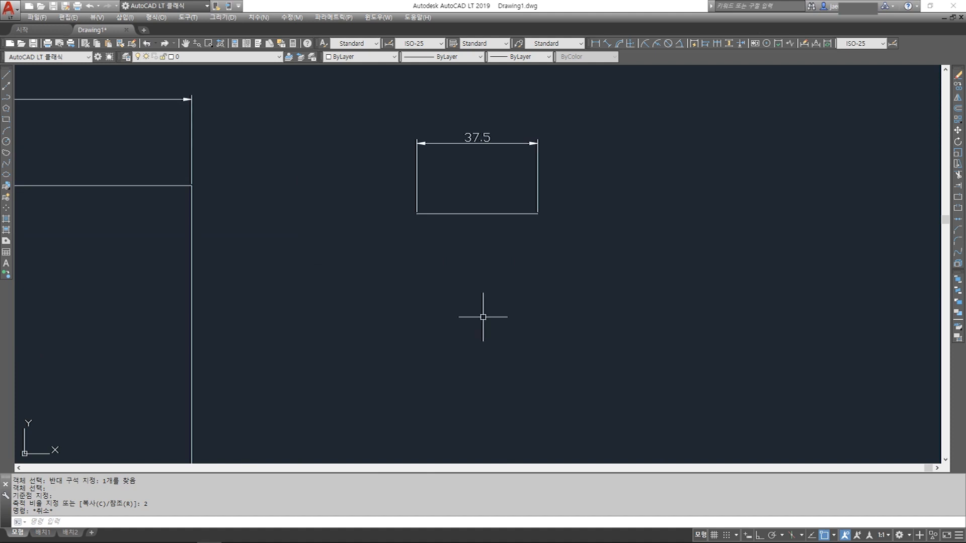
{"action": "type", "text": "line"}
{"action": "key", "text": "Return"}
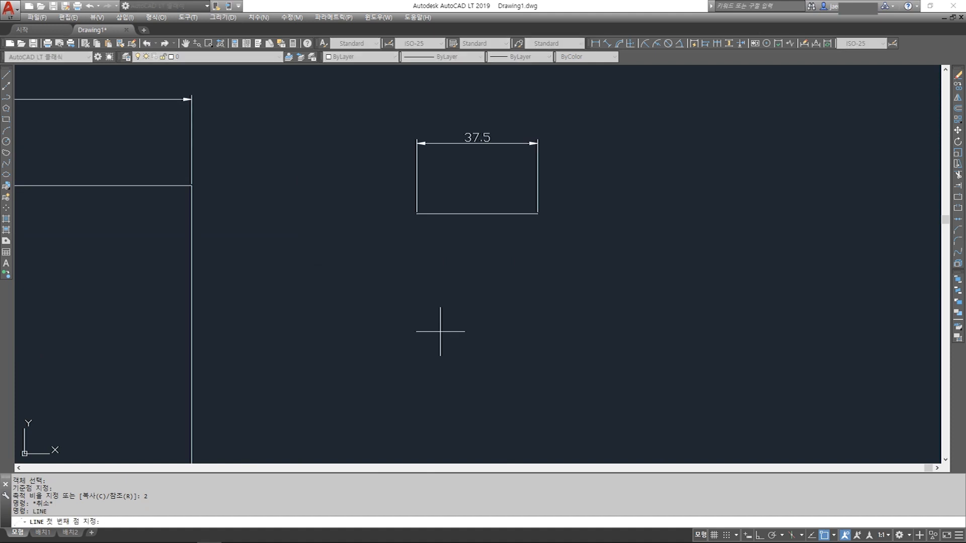
{"action": "left_click", "coordinate": [419, 300]}
{"action": "key", "text": "F8"}
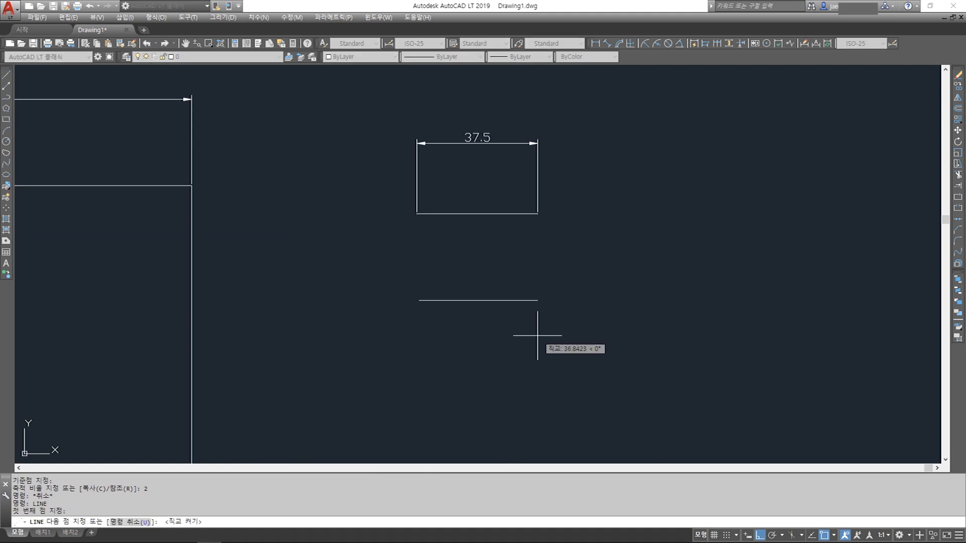
{"action": "key", "text": "F8"}
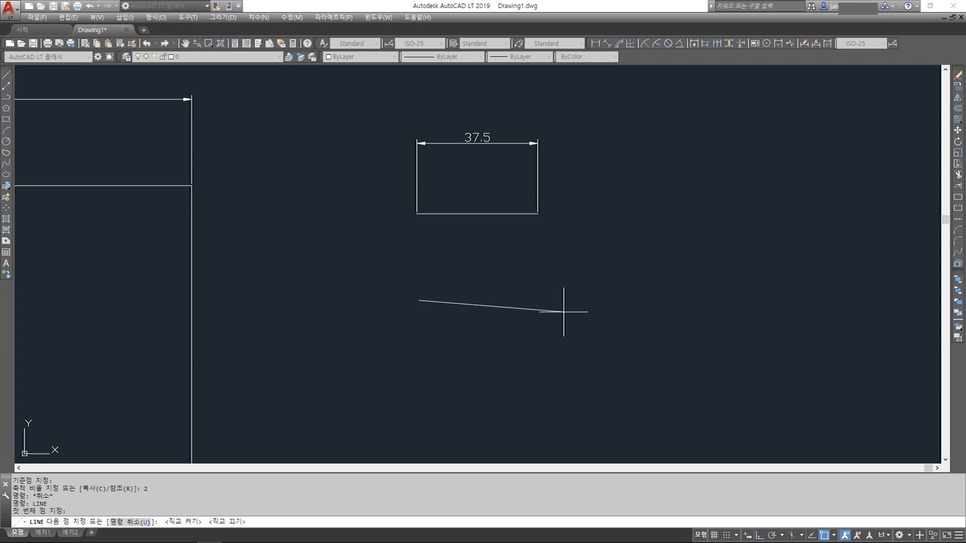
{"action": "key", "text": "F8"}
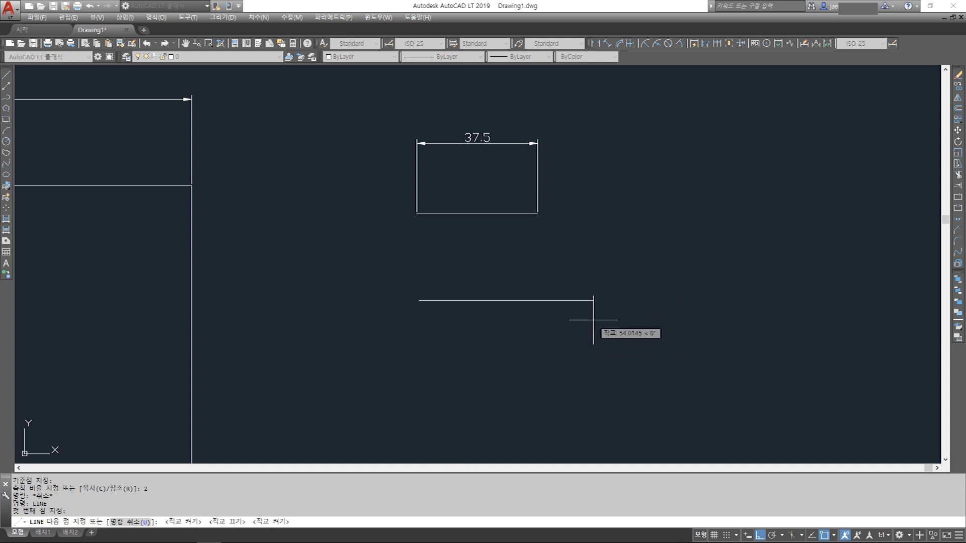
{"action": "type", "text": "150.5/2"}
{"action": "key", "text": "Return"}
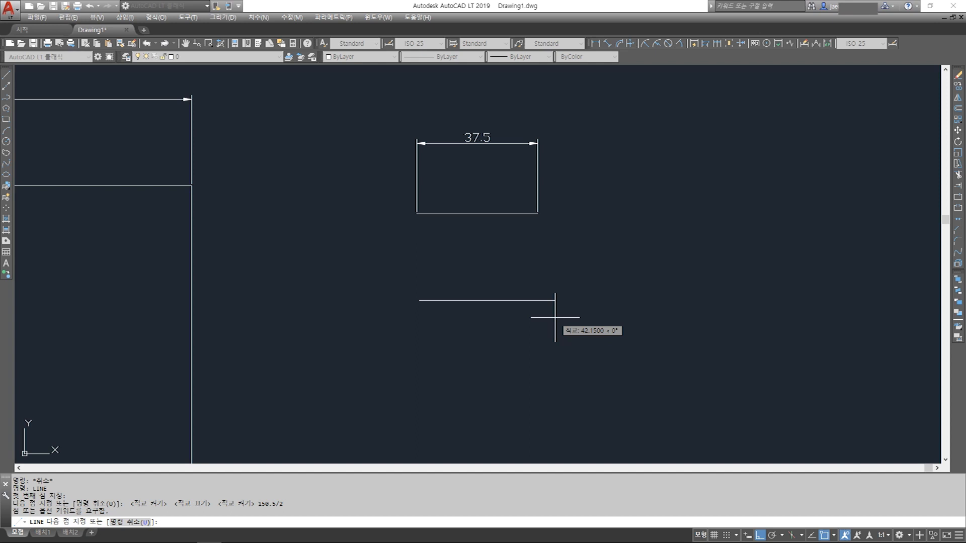
{"action": "key", "text": "Escape"}
{"action": "key", "text": "Escape"}
{"action": "key", "text": "Escape"}
{"action": "key", "text": "Escape"}
{"action": "key", "text": "Escape"}
{"action": "key", "text": "Escape"}
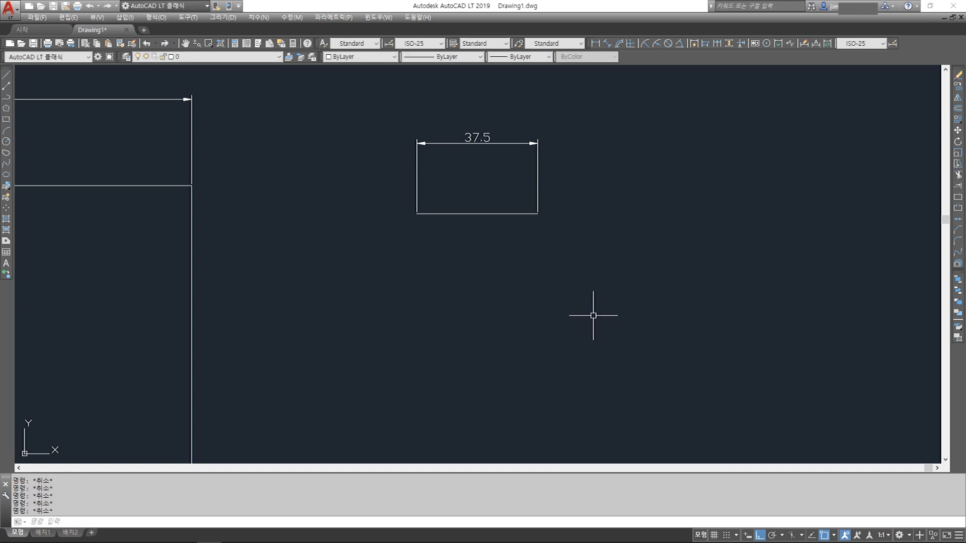
Step: Add the line "시작점 마우 클릭 75/2 엔터" below the existing text of the "선그리기" note
{"action": "scroll", "coordinate": [619, 324], "scroll_direction": "down", "scroll_amount": 6}
{"action": "middle_click_drag", "start_coordinate": [267, 224], "coordinate": [460, 270]}
{"action": "scroll", "coordinate": [460, 270], "scroll_direction": "up", "scroll_amount": 7}
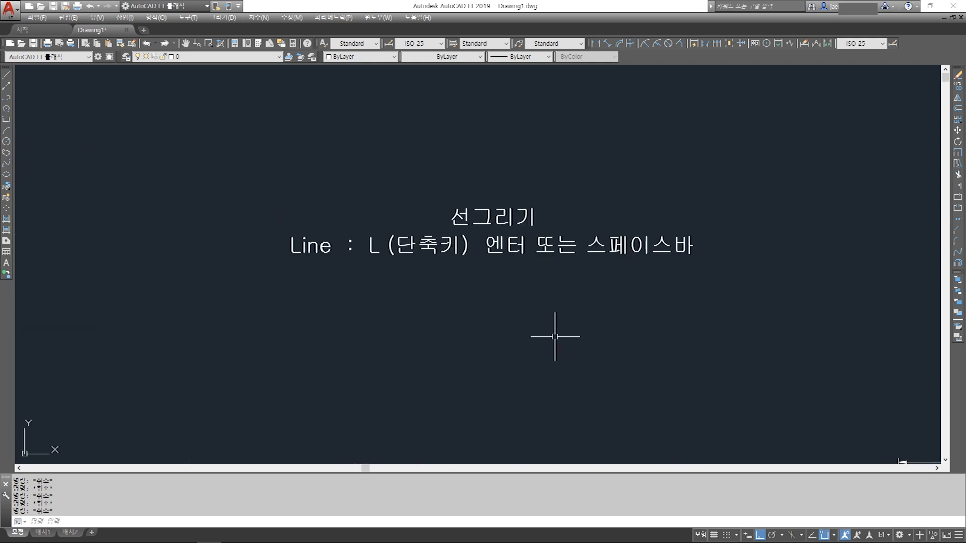
{"action": "double_click", "coordinate": [523, 246]}
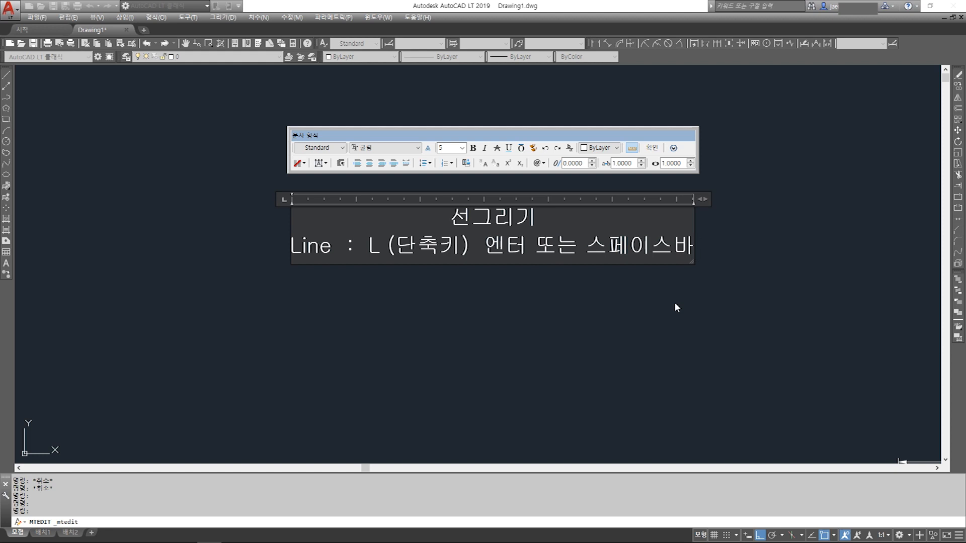
{"action": "key", "text": "Return"}
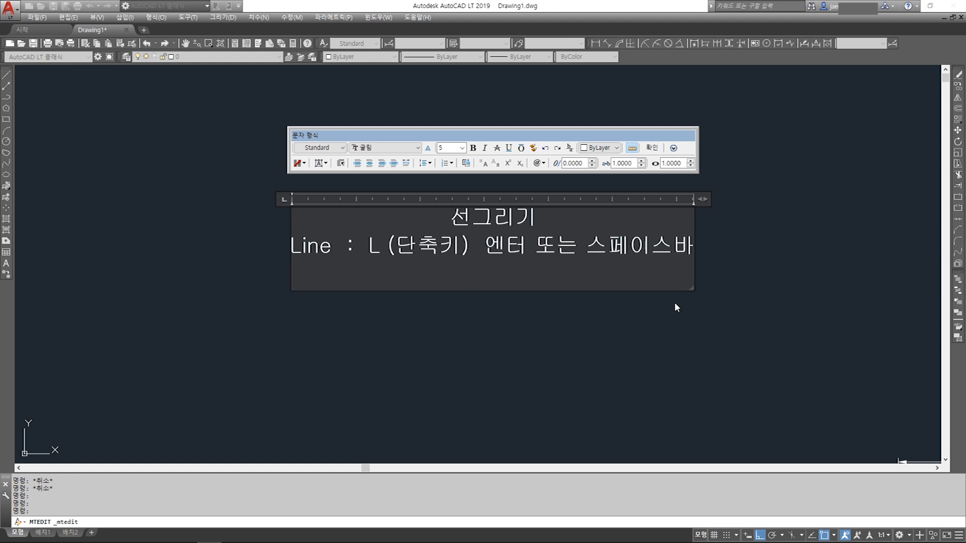
{"action": "key", "text": "Return"}
{"action": "key", "text": "BackSpace"}
{"action": "type", "text": "싯"}
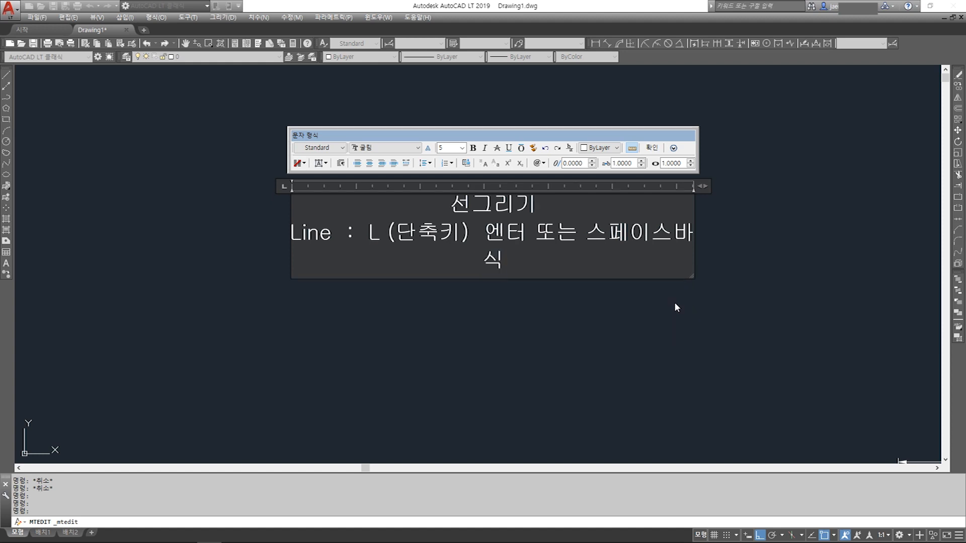
{"action": "type", "text": "작"}
{"action": "key", "text": "BackSpace"}
{"action": "key", "text": "BackSpace"}
{"action": "key", "text": "BackSpace"}
{"action": "type", "text": "작점 마우 클ㄹ릭"}
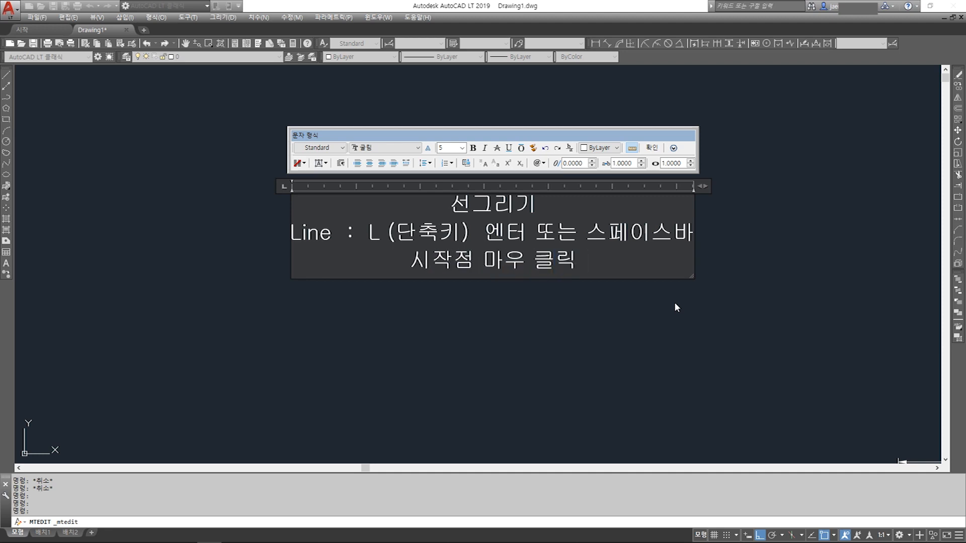
{"action": "type", "text": " 75/2"}
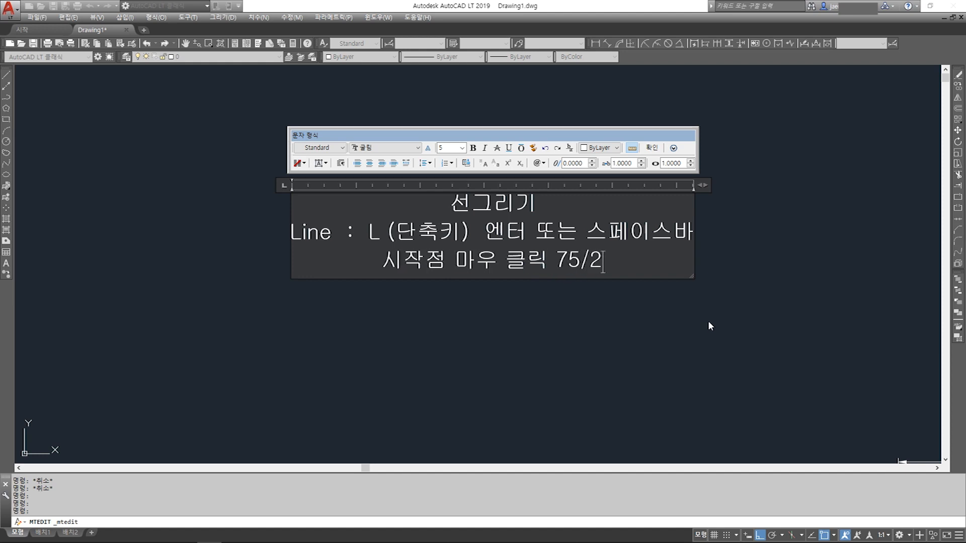
{"action": "key", "text": "ctrl+z"}
{"action": "type", "text": "네"}
{"action": "key", "text": "BackSpace"}
{"action": "type", "text": "엔ㅌ"}
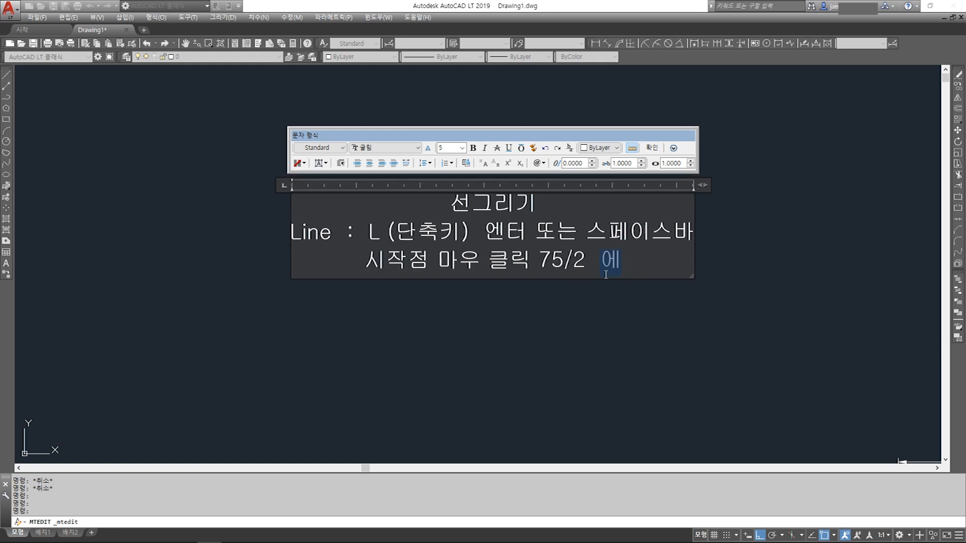
{"action": "type", "text": "ㅓ"}
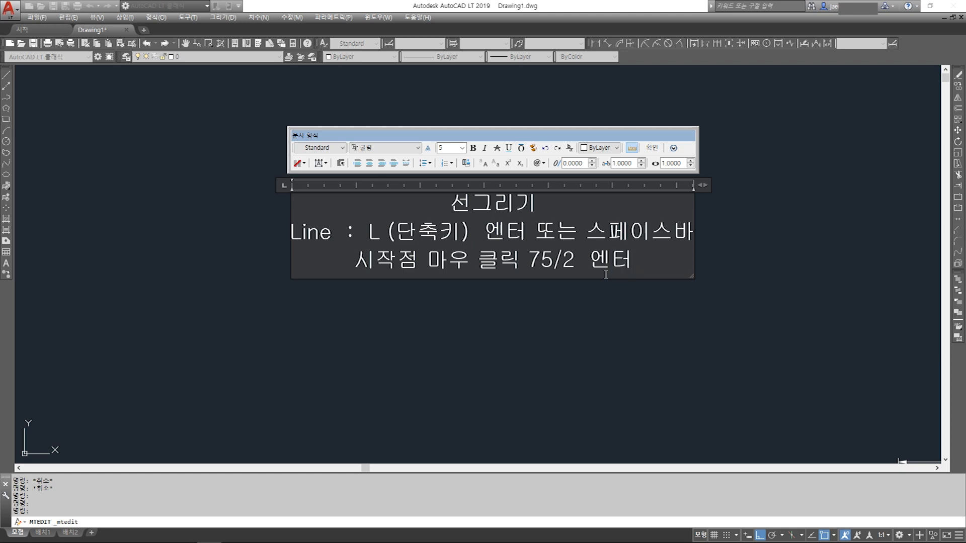
Step: Add a fourth line reading "시작점 마우 클릭 150.5/2" to the note
{"action": "key", "text": "Return"}
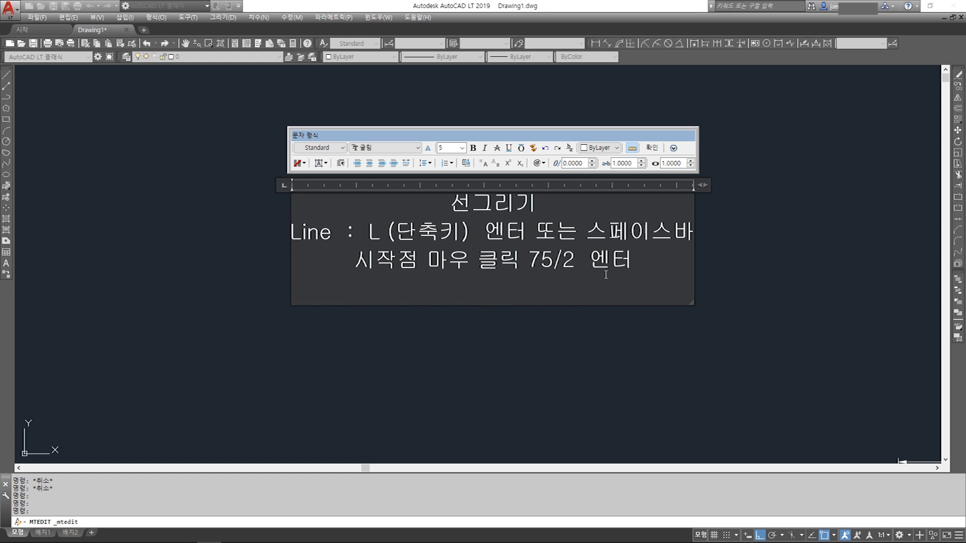
{"action": "type", "text": "시작"}
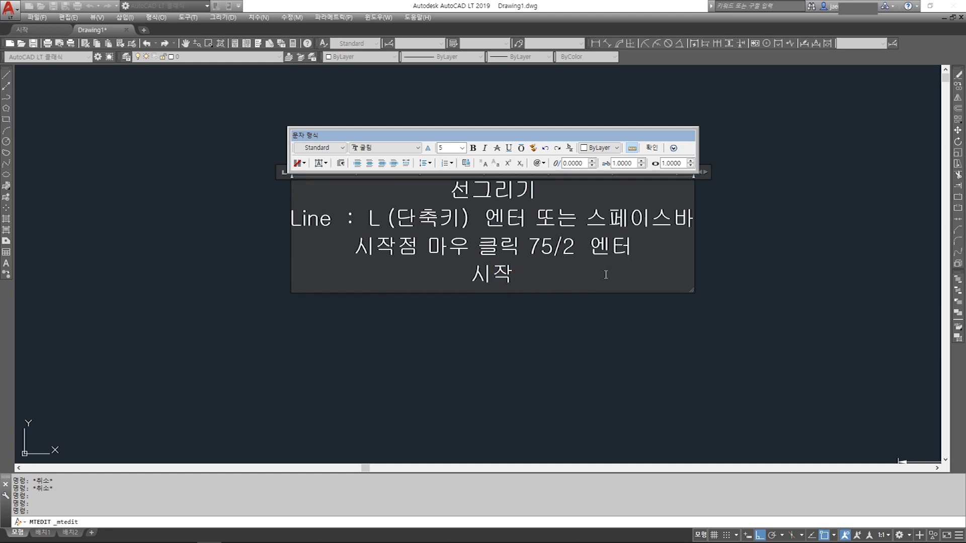
{"action": "type", "text": "점 마우 클리"}
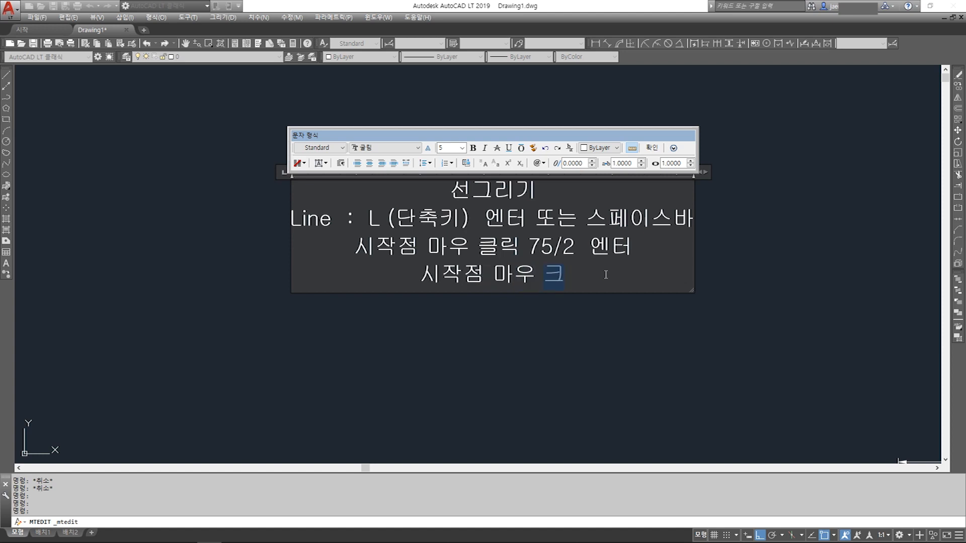
{"action": "type", "text": "ㄱ "}
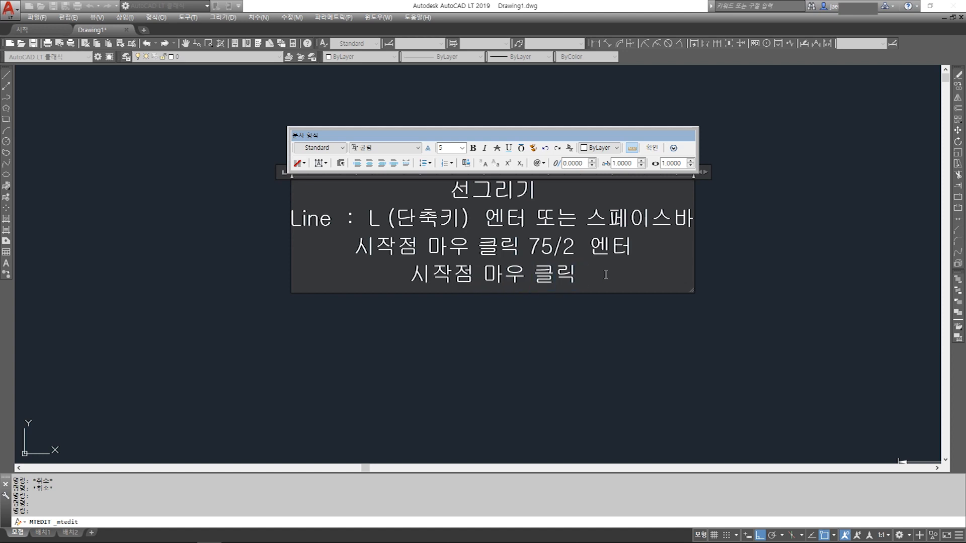
{"action": "type", "text": "150.5"}
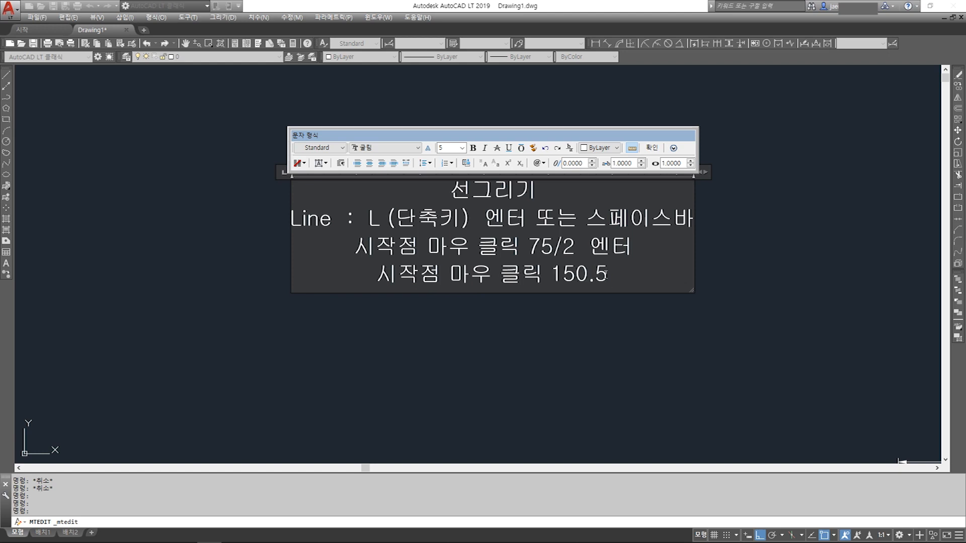
{"action": "type", "text": "/2"}
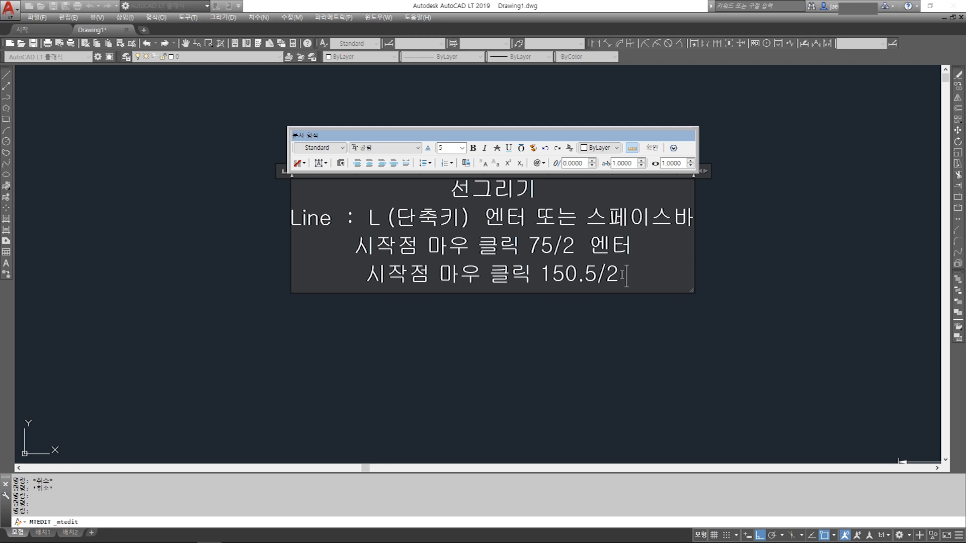
Step: Change the fraction in the note's last line to 1505/20 in unstacked form, append "엔터", and finish editing the note
{"action": "left_click", "coordinate": [587, 276]}
{"action": "key", "text": "BackSpace"}
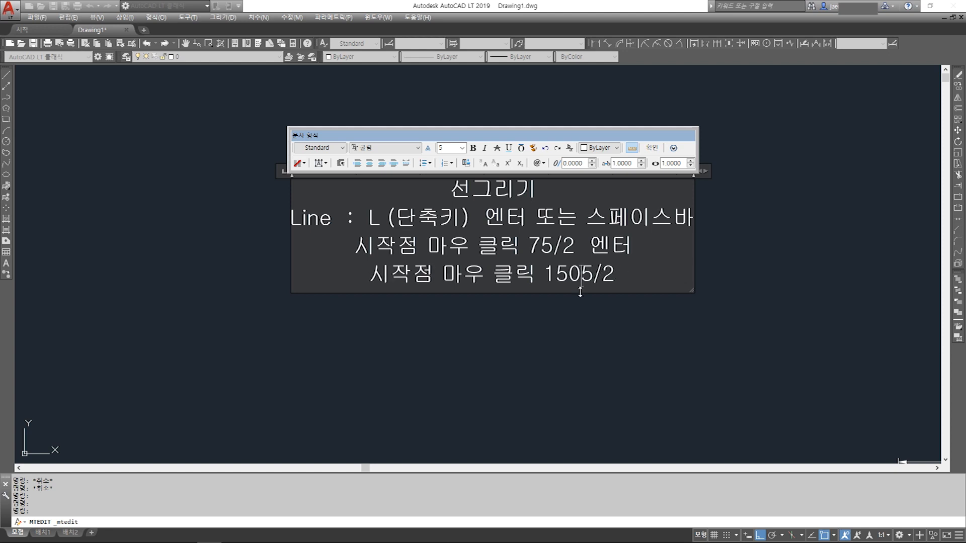
{"action": "left_click", "coordinate": [625, 290]}
{"action": "type", "text": "0"}
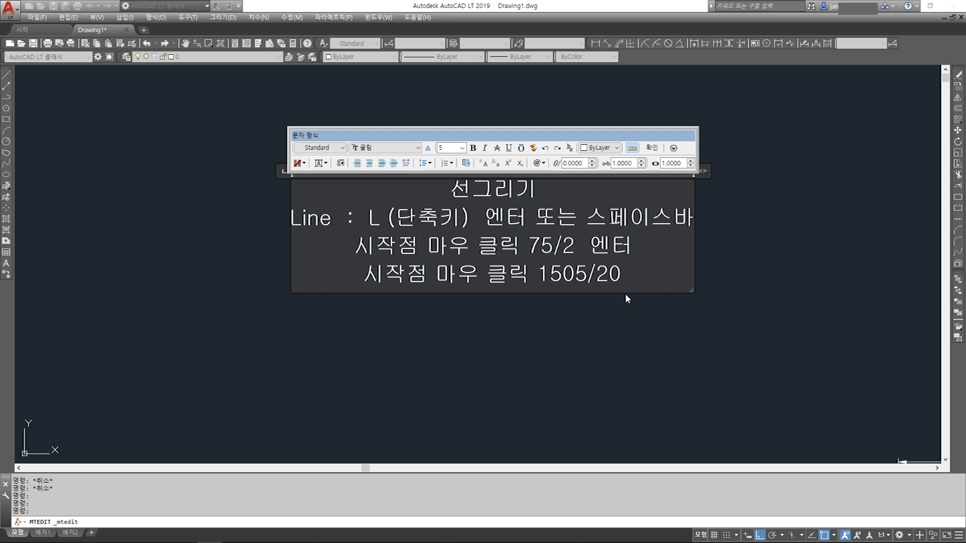
{"action": "type", "text": "에"}
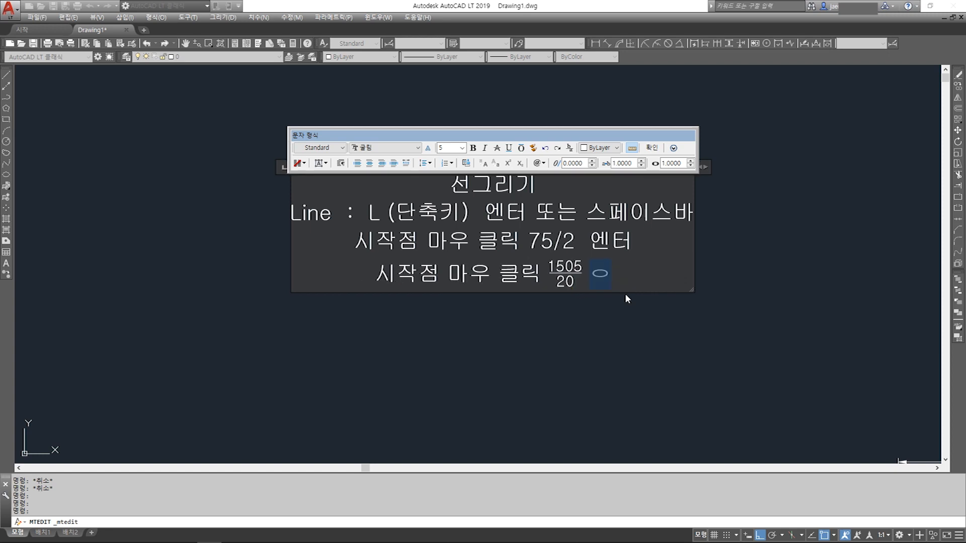
{"action": "key", "text": "ctrl+z"}
{"action": "key", "text": "ctrl+z"}
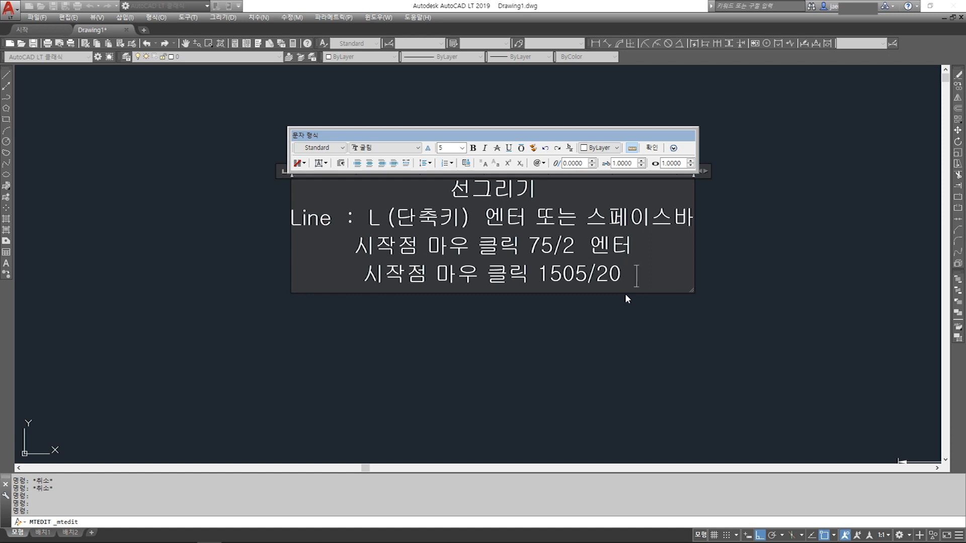
{"action": "type", "text": "엔터"}
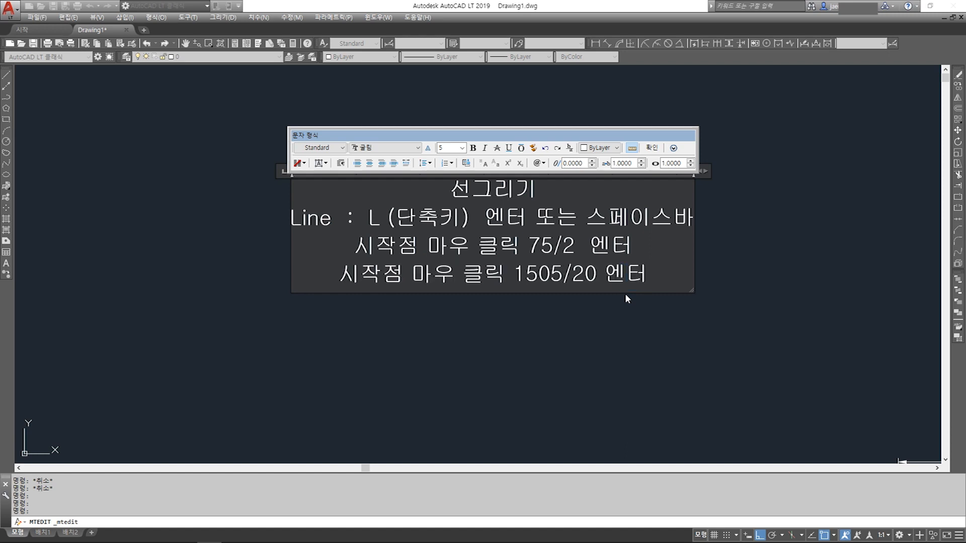
{"action": "left_click", "coordinate": [634, 388]}
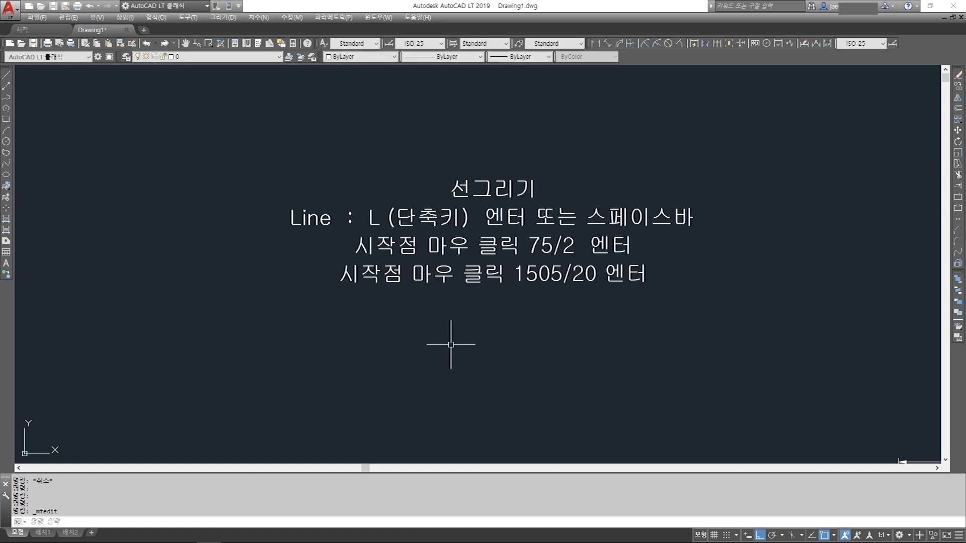
Step: Draw a horizontal line beside the 37.5 line, trying a length of 150.5/2 before entering 1505/20, and end the Line command
{"action": "scroll", "coordinate": [434, 224], "scroll_direction": "down", "scroll_amount": 6}
{"action": "scroll", "coordinate": [544, 295], "scroll_direction": "down", "scroll_amount": 2}
{"action": "middle_click_drag", "start_coordinate": [586, 307], "coordinate": [440, 291]}
{"action": "middle_click_drag", "start_coordinate": [539, 300], "coordinate": [455, 271]}
{"action": "scroll", "coordinate": [489, 260], "scroll_direction": "up", "scroll_amount": 4}
{"action": "scroll", "coordinate": [517, 272], "scroll_direction": "up", "scroll_amount": 2}
{"action": "middle_click_drag", "start_coordinate": [518, 271], "coordinate": [485, 316]}
{"action": "key", "text": "Escape"}
{"action": "type", "text": "line"}
{"action": "key", "text": "Return"}
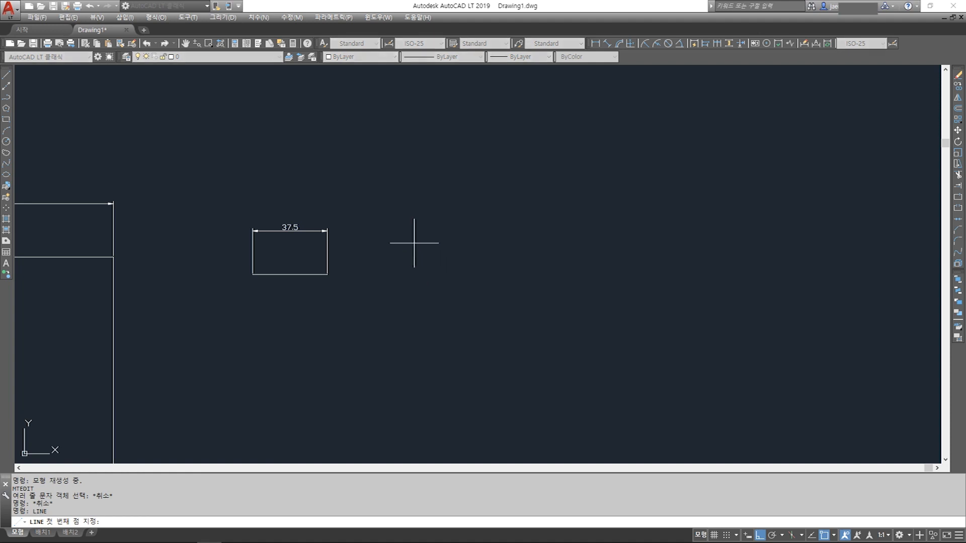
{"action": "left_click", "coordinate": [414, 242]}
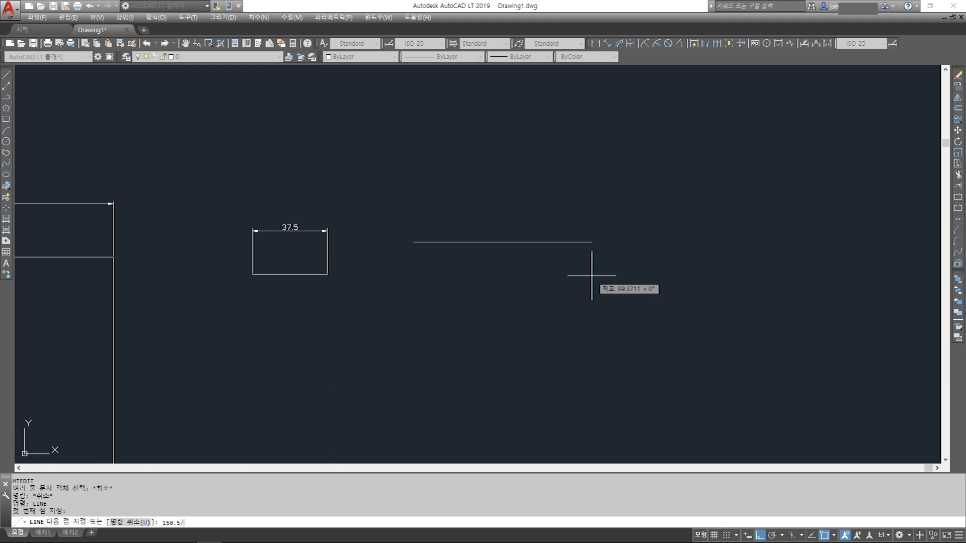
{"action": "key", "text": "Return"}
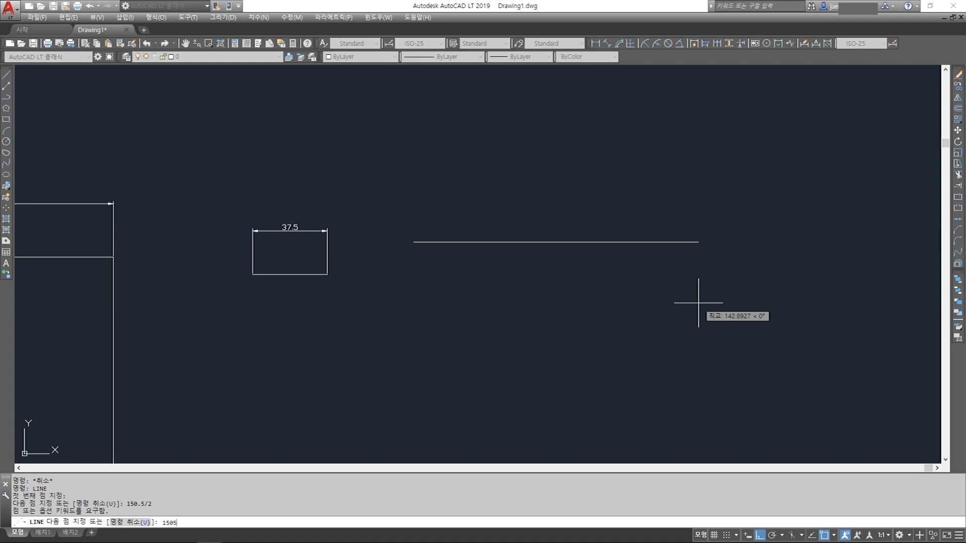
{"action": "key", "text": "Return"}
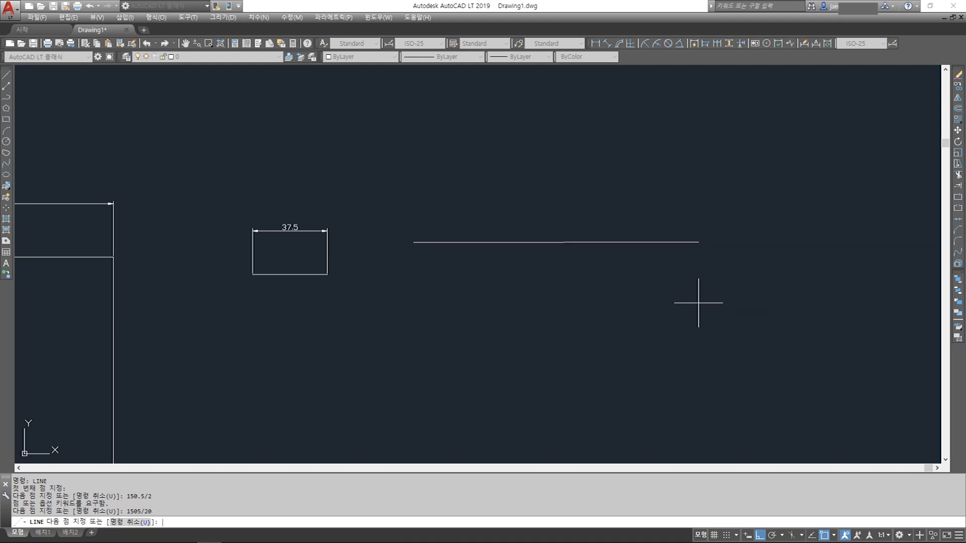
{"action": "key", "text": "Return"}
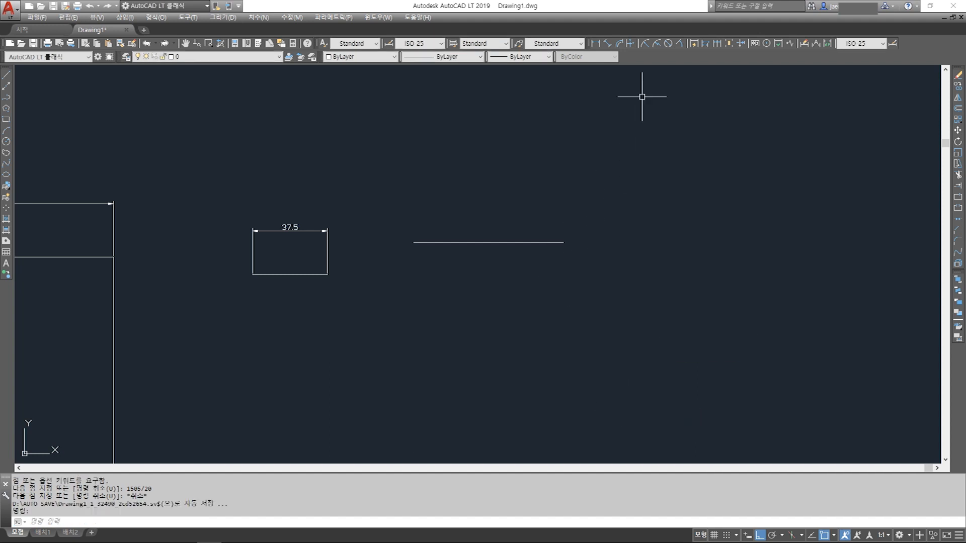
Step: Add a linear dimension between the endpoints of the new horizontal line, placed just above it
{"action": "left_click", "coordinate": [596, 43]}
{"action": "left_click", "coordinate": [418, 238]}
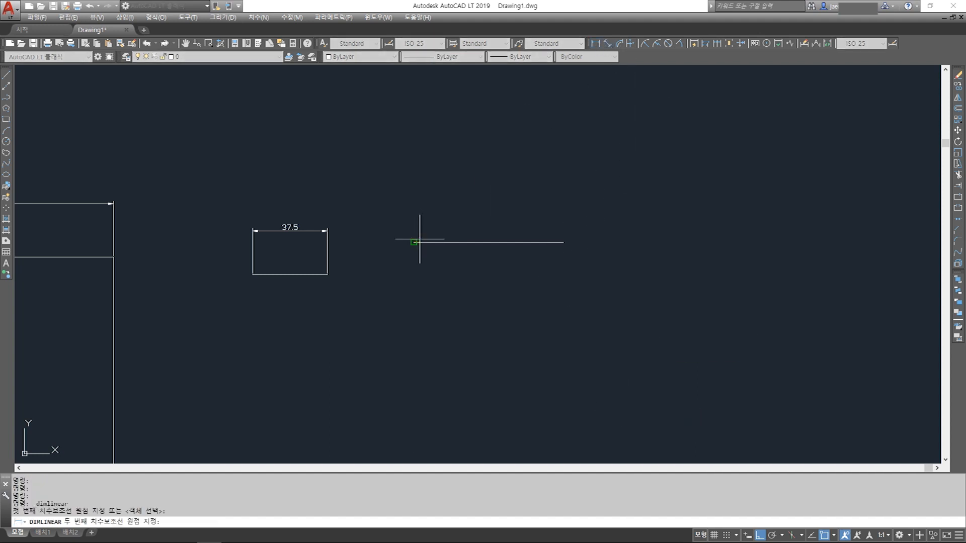
{"action": "left_click", "coordinate": [559, 242]}
{"action": "left_click", "coordinate": [540, 220]}
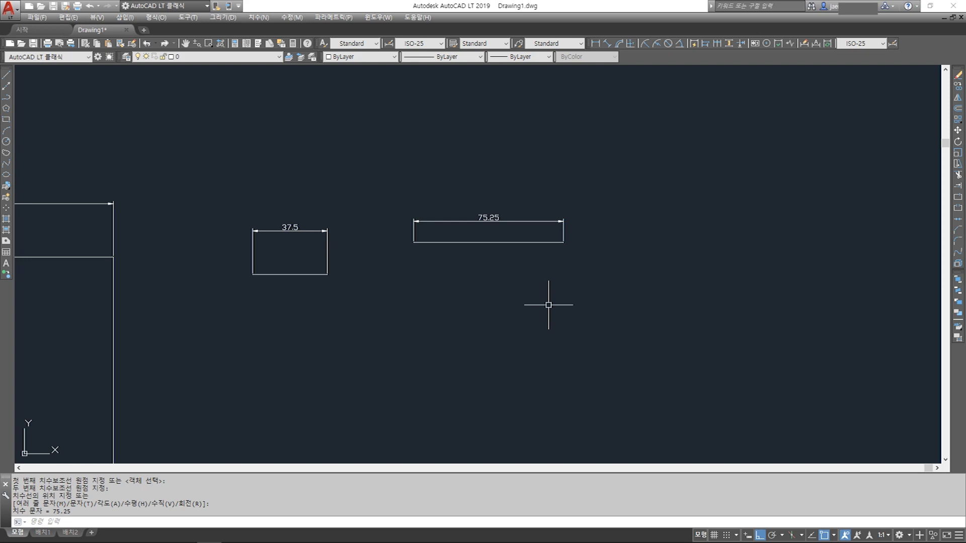
{"action": "scroll", "coordinate": [544, 298], "scroll_direction": "down", "scroll_amount": 5}
{"action": "scroll", "coordinate": [420, 261], "scroll_direction": "up", "scroll_amount": 12}
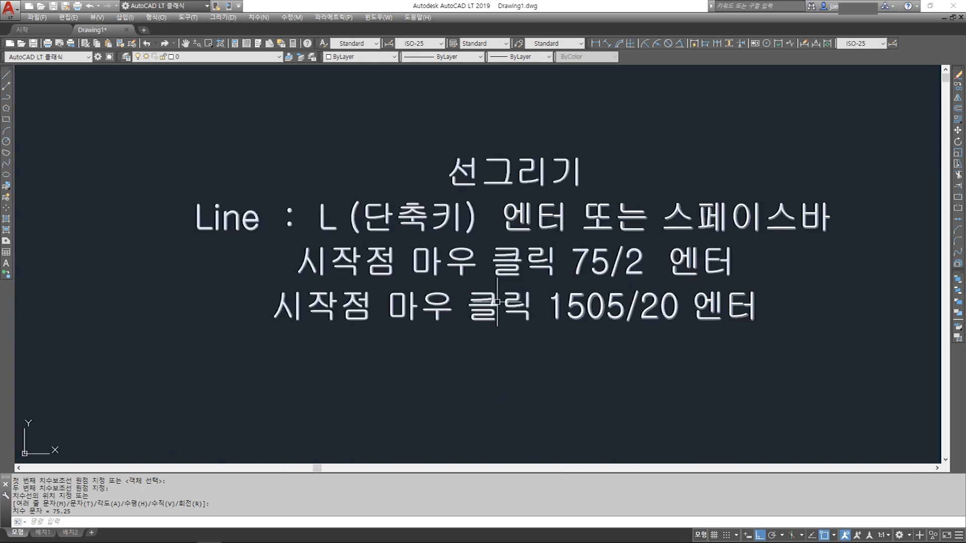
Step: Duplicate the note's last line as a fifth line and remove "1505/20 엔터" from the copy
{"action": "double_click", "coordinate": [680, 256]}
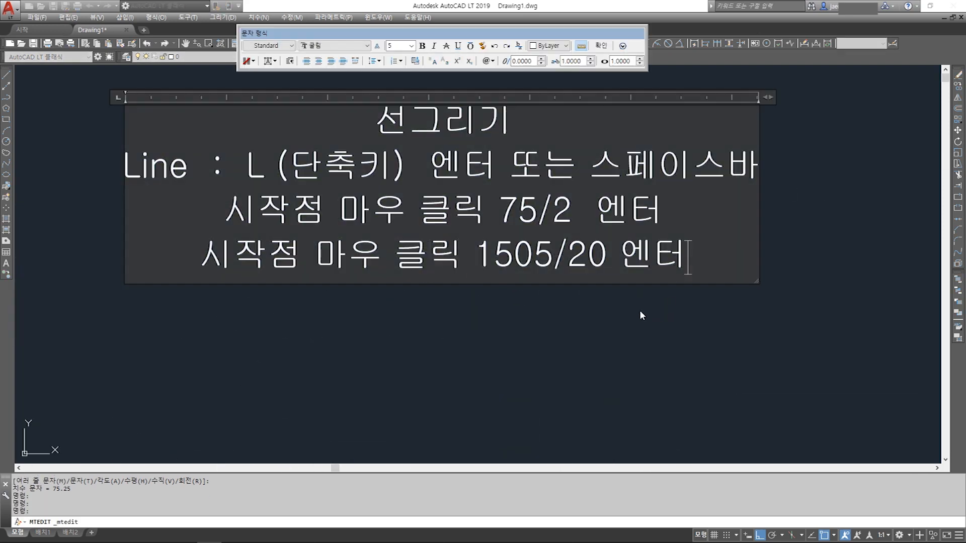
{"action": "key", "text": "Return"}
{"action": "left_click_drag", "start_coordinate": [697, 256], "coordinate": [210, 275]}
{"action": "key", "text": "ctrl+c"}
{"action": "left_click", "coordinate": [442, 308]}
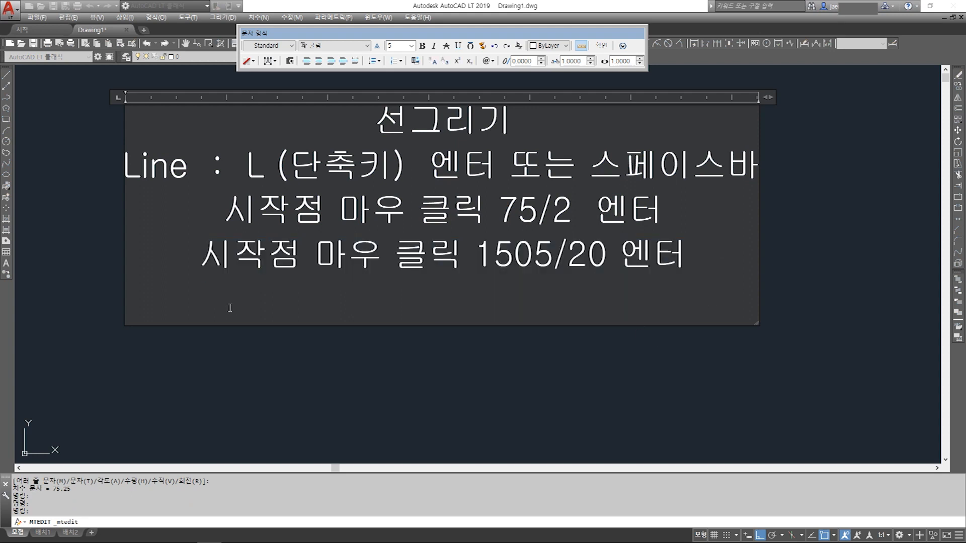
{"action": "key", "text": "ctrl+v"}
{"action": "left_click_drag", "start_coordinate": [691, 276], "coordinate": [405, 299]}
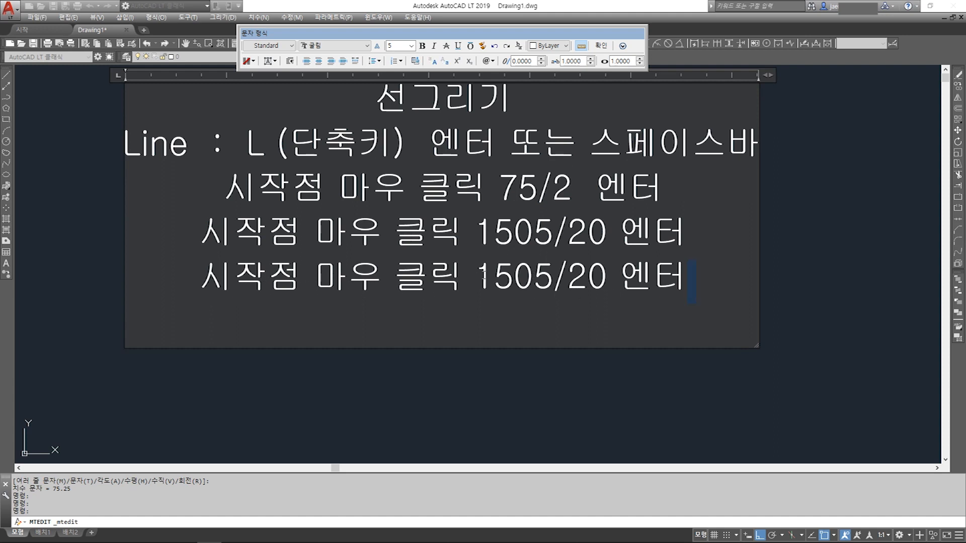
{"action": "left_click_drag", "start_coordinate": [477, 276], "coordinate": [688, 277]}
{"action": "key", "text": "Delete"}
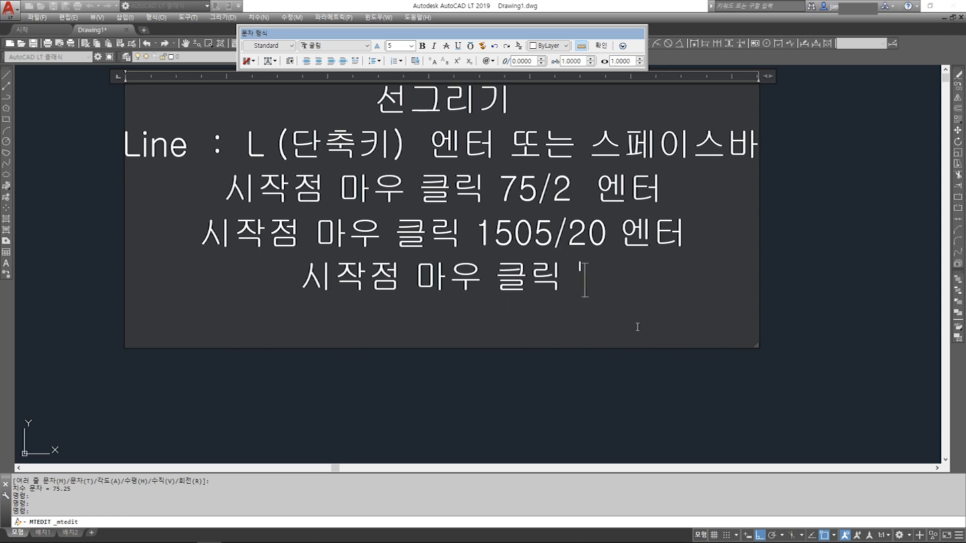
Step: Complete the note's fifth line with "'cal 엔터 150.5/2 엔터" and finish editing the note
{"action": "type", "text": "ㅊㅁㅣ"}
{"action": "key", "text": "BackSpace"}
{"action": "key", "text": "BackSpace"}
{"action": "key", "text": "BackSpace"}
{"action": "type", "text": "cal"}
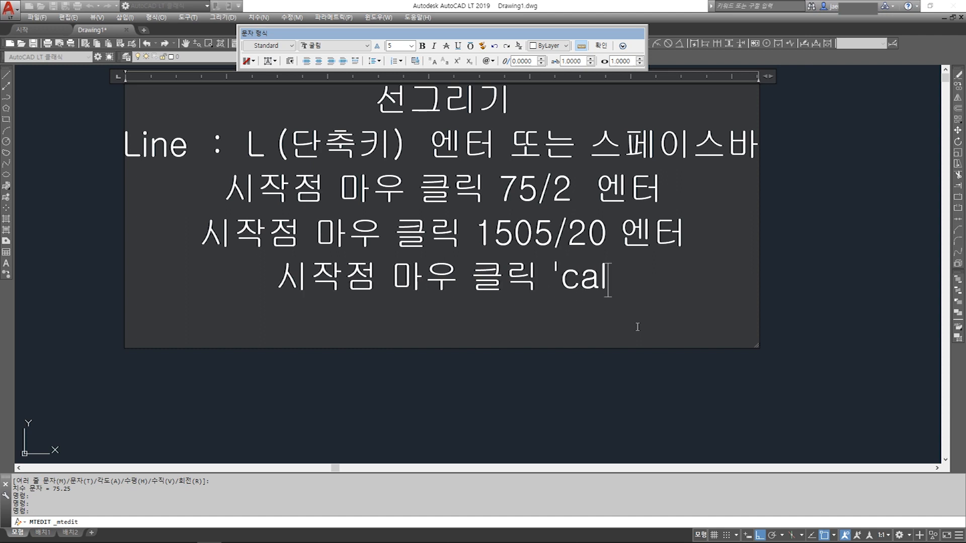
{"action": "type", "text": " 엔터"}
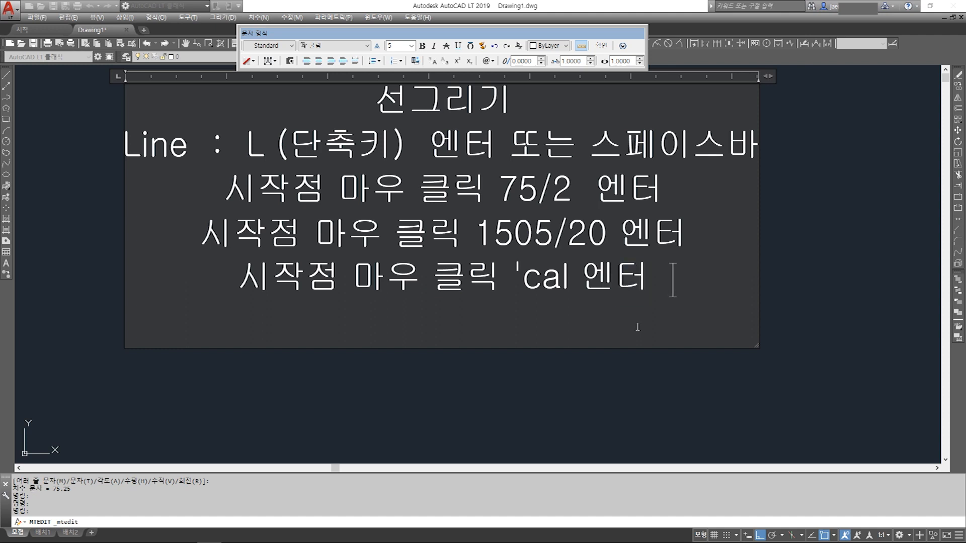
{"action": "type", "text": "150."}
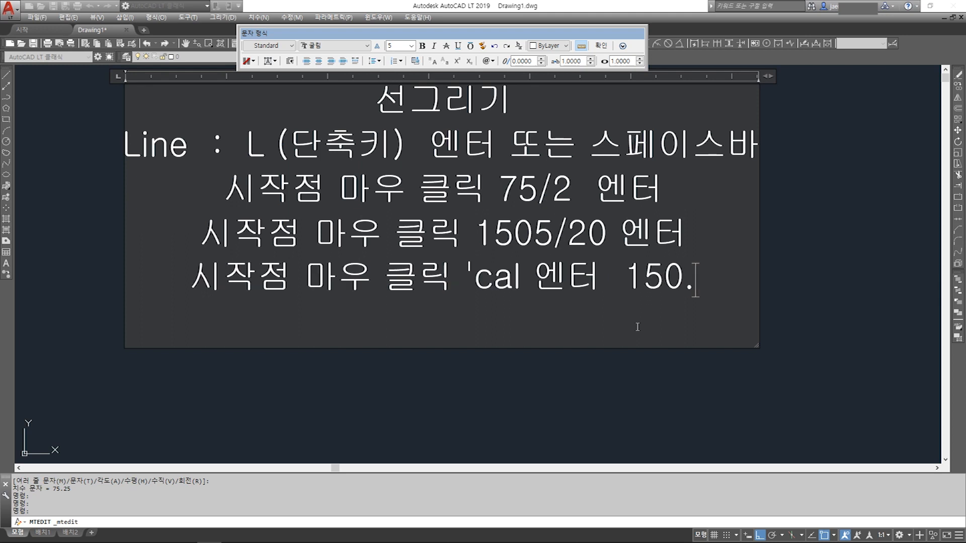
{"action": "type", "text": "5/2"}
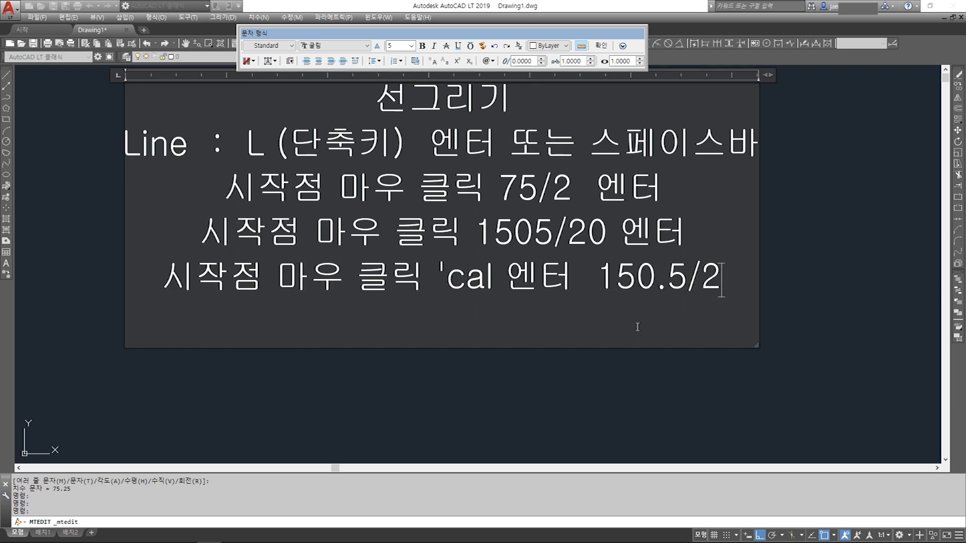
{"action": "type", "text": " 엔터"}
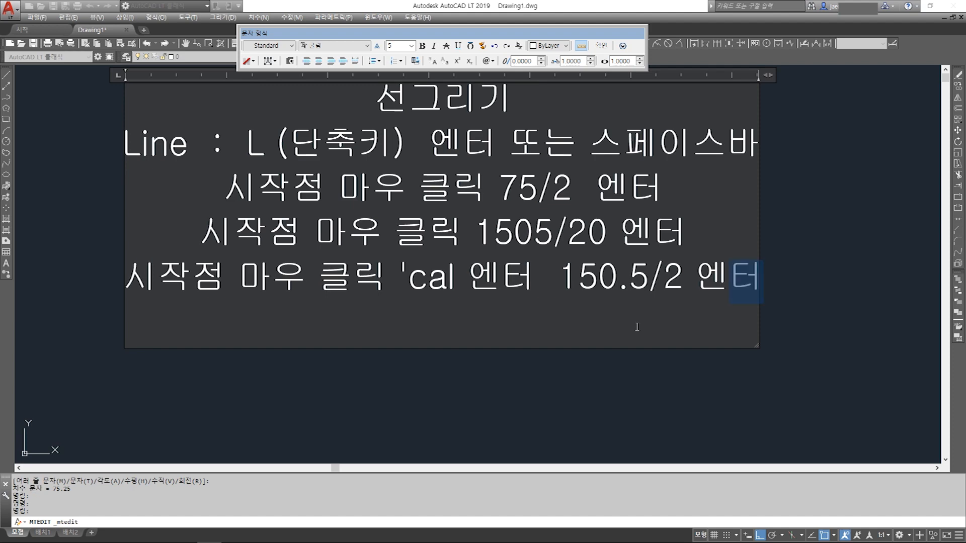
{"action": "left_click", "coordinate": [463, 388]}
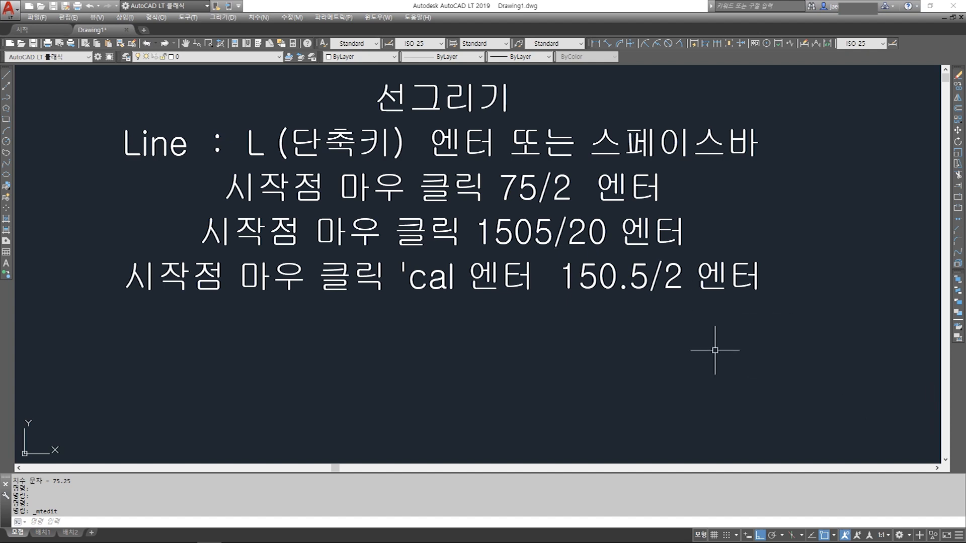
{"action": "scroll", "coordinate": [523, 251], "scroll_direction": "down", "scroll_amount": 10}
{"action": "middle_click_drag", "start_coordinate": [627, 273], "coordinate": [384, 229]}
{"action": "scroll", "coordinate": [506, 276], "scroll_direction": "up", "scroll_amount": 4}
{"action": "middle_click_drag", "start_coordinate": [507, 276], "coordinate": [483, 304]}
{"action": "type", "text": "l"}
{"action": "key", "text": "space"}
{"action": "left_click", "coordinate": [401, 320]}
{"action": "key", "text": "Escape"}
{"action": "key", "text": "Escape"}
{"action": "type", "text": "l"}
{"action": "key", "text": "Escape"}
Step: Draw a horizontal line below the 37.5 line, getting its length from 'cal with the expression 150.5/2, and end the Line command
{"action": "type", "text": "l"}
{"action": "key", "text": "space"}
{"action": "left_click", "coordinate": [385, 314]}
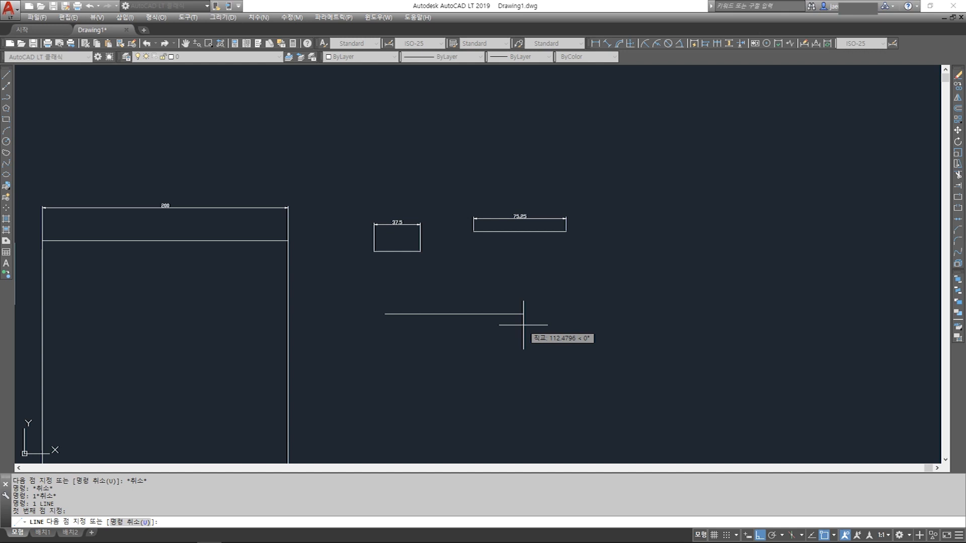
{"action": "type", "text": "ㅊ"}
{"action": "type", "text": "al"}
{"action": "key", "text": "Return"}
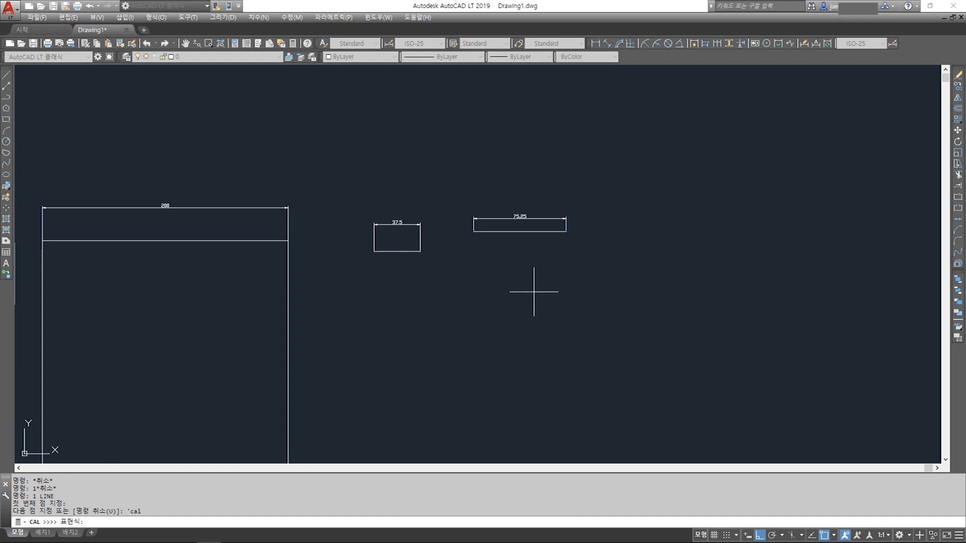
{"action": "type", "text": "50.5/2"}
{"action": "key", "text": "Return"}
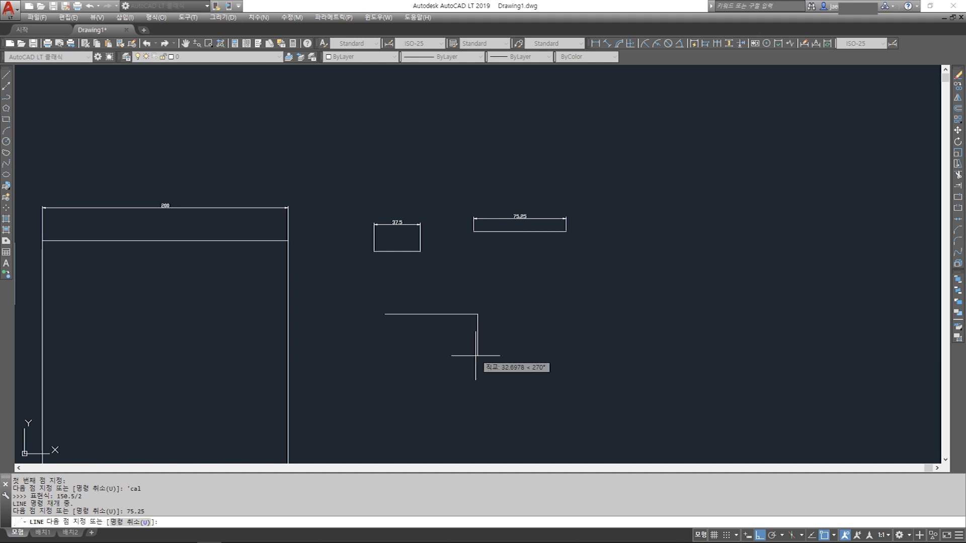
{"action": "key", "text": "Escape"}
{"action": "key", "text": "Escape"}
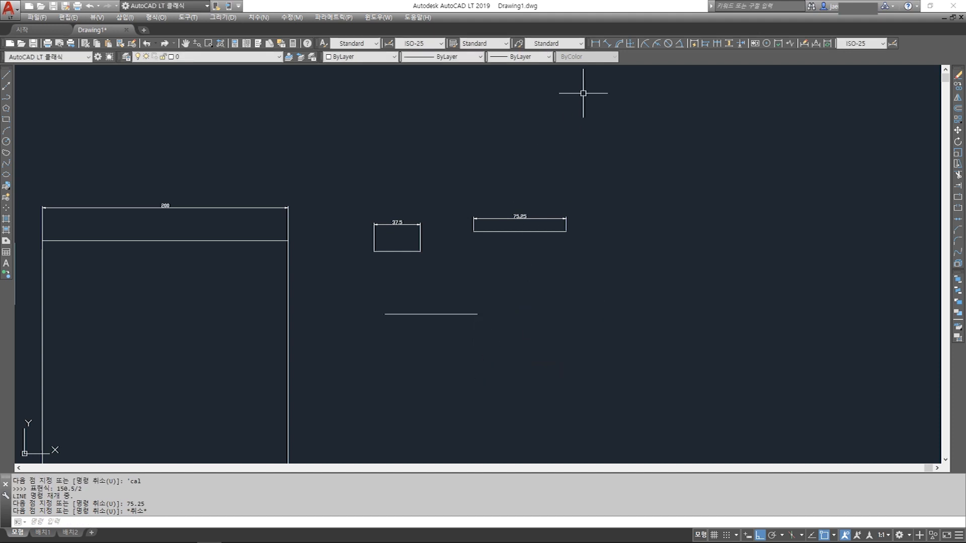
Step: Add a linear dimension between the endpoints of the line drawn with 'cal, placed just above it
{"action": "left_click", "coordinate": [596, 44]}
{"action": "left_click", "coordinate": [477, 314]}
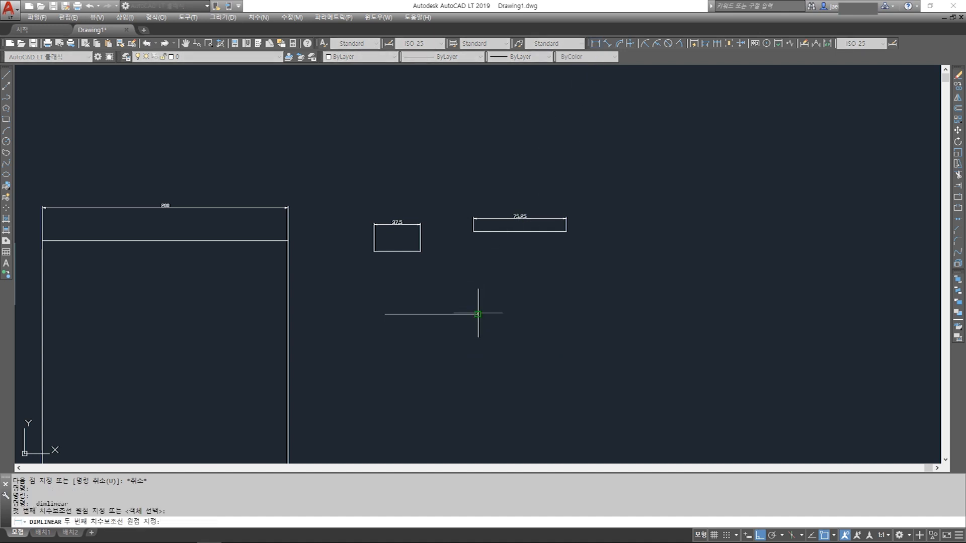
{"action": "left_click", "coordinate": [385, 314]}
{"action": "left_click", "coordinate": [410, 300]}
{"action": "scroll", "coordinate": [459, 334], "scroll_direction": "up", "scroll_amount": 4}
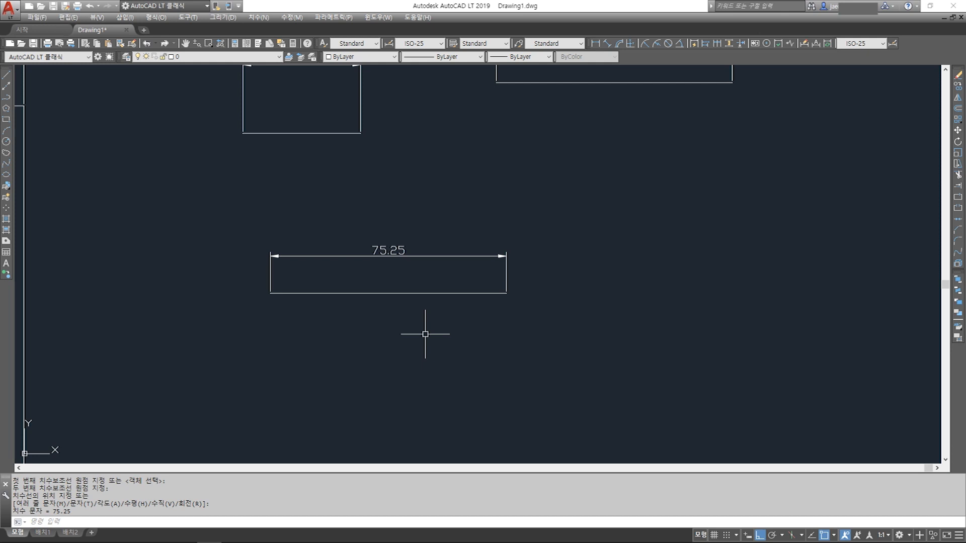
Step: Copy the line-drawing note horizontally to the empty space on its right
{"action": "scroll", "coordinate": [468, 334], "scroll_direction": "down", "scroll_amount": 8}
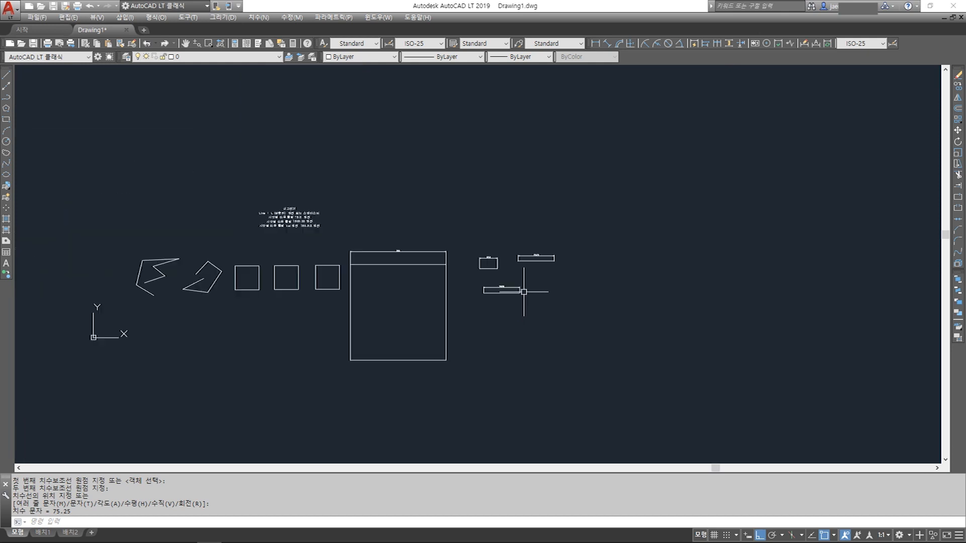
{"action": "scroll", "coordinate": [425, 273], "scroll_direction": "up", "scroll_amount": 5}
{"action": "mouse_move", "coordinate": [447, 286]}
{"action": "middle_mouse_down"}
{"action": "mouse_move", "coordinate": [488, 289]}
{"action": "mouse_move", "coordinate": [416, 295]}
{"action": "mouse_move", "coordinate": [424, 272]}
{"action": "mouse_move", "coordinate": [465, 288]}
{"action": "middle_mouse_up"}
{"action": "scroll", "coordinate": [475, 282], "scroll_direction": "down", "scroll_amount": 3}
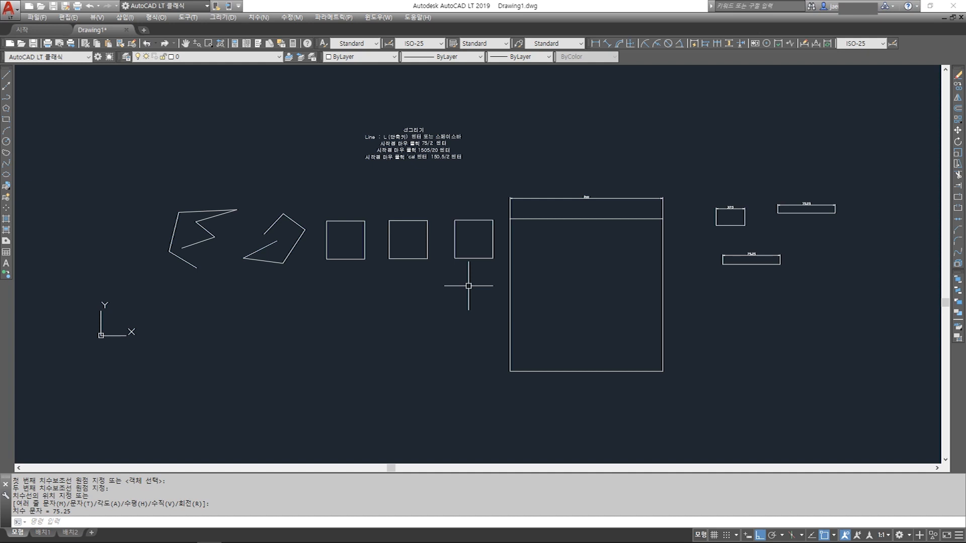
{"action": "type", "text": "cc"}
{"action": "key", "text": "Return"}
{"action": "left_click", "coordinate": [464, 168]}
{"action": "left_click", "coordinate": [367, 108]}
{"action": "key", "text": "Return"}
{"action": "left_click", "coordinate": [464, 150]}
{"action": "left_click", "coordinate": [582, 150]}
{"action": "key", "text": "Return"}
Step: Replace the title of the copied note with "지우기", keeping the command description on its own second line
{"action": "double_click", "coordinate": [526, 129]}
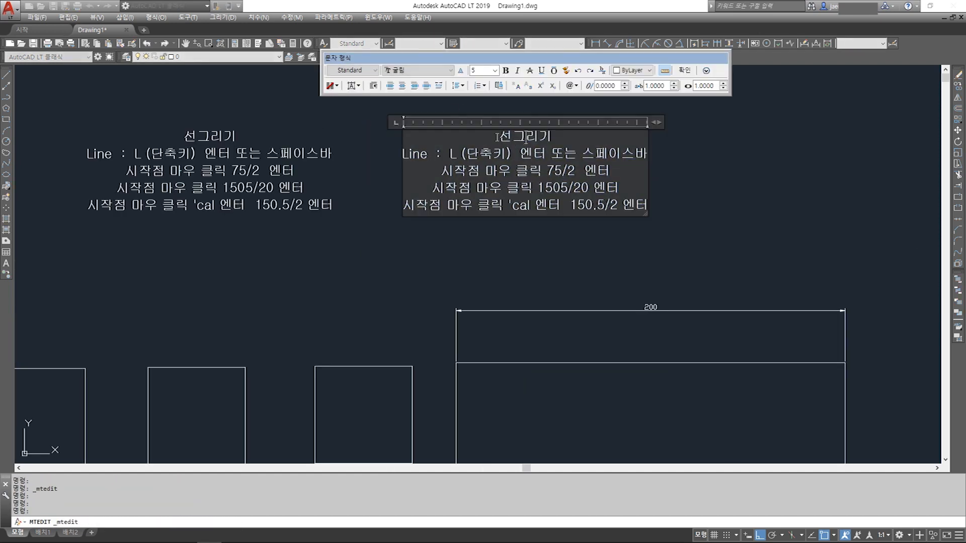
{"action": "left_click_drag", "start_coordinate": [499, 136], "coordinate": [559, 142]}
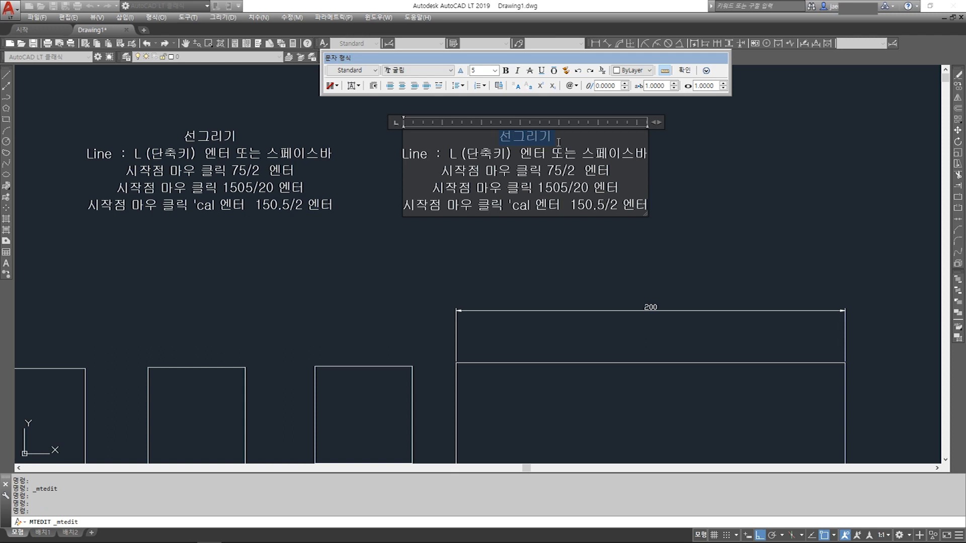
{"action": "key", "text": "Delete"}
{"action": "type", "text": "지욱Line : L (단축키) 엔터 또는 스페이스바"}
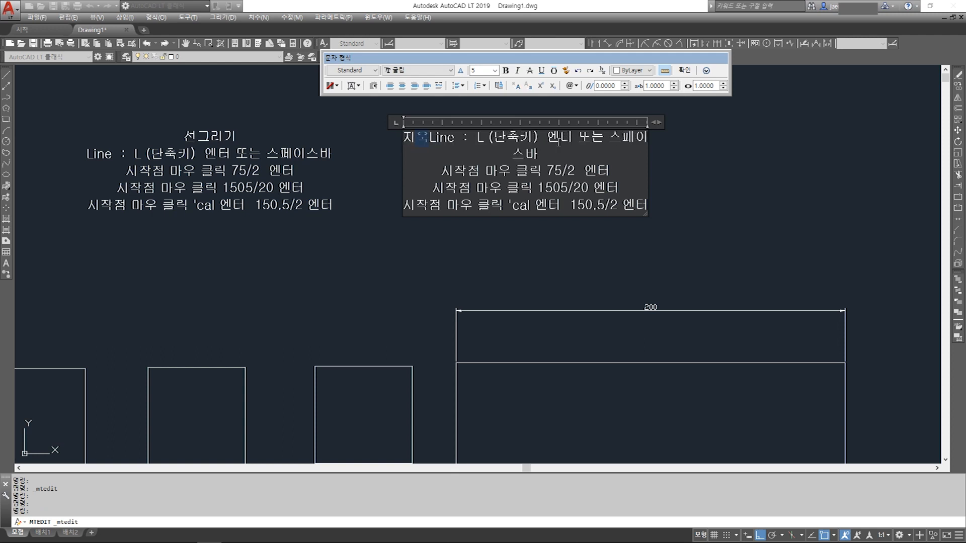
{"action": "type", "text": "기"}
{"action": "key", "text": "Return"}
Step: Change the second line's command name to "Erase" and its shortcut to "e", and widen the text frame until the line fits
{"action": "key", "text": "Delete"}
{"action": "key", "text": "Delete"}
{"action": "key", "text": "Delete"}
{"action": "key", "text": "Delete"}
{"action": "key", "text": "Delete"}
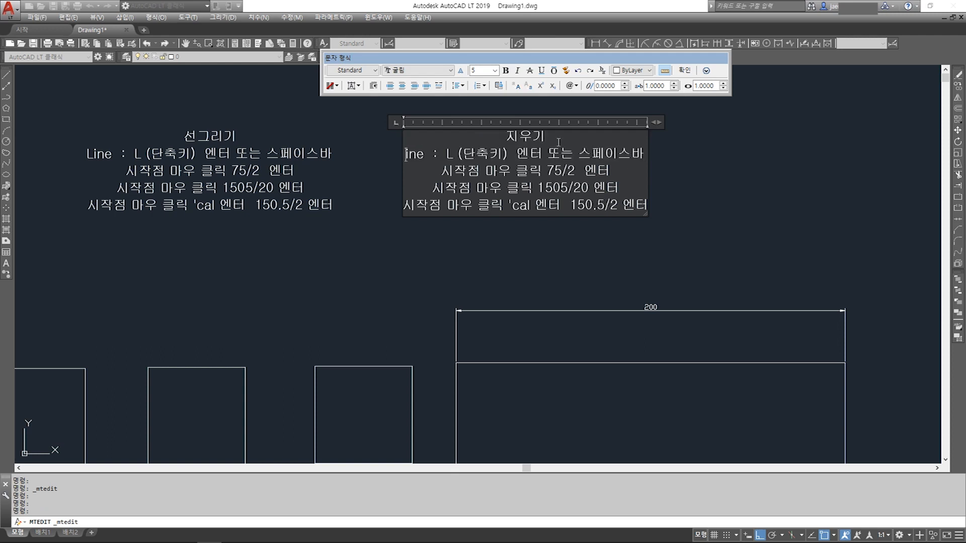
{"action": "type", "text": "ㅌ"}
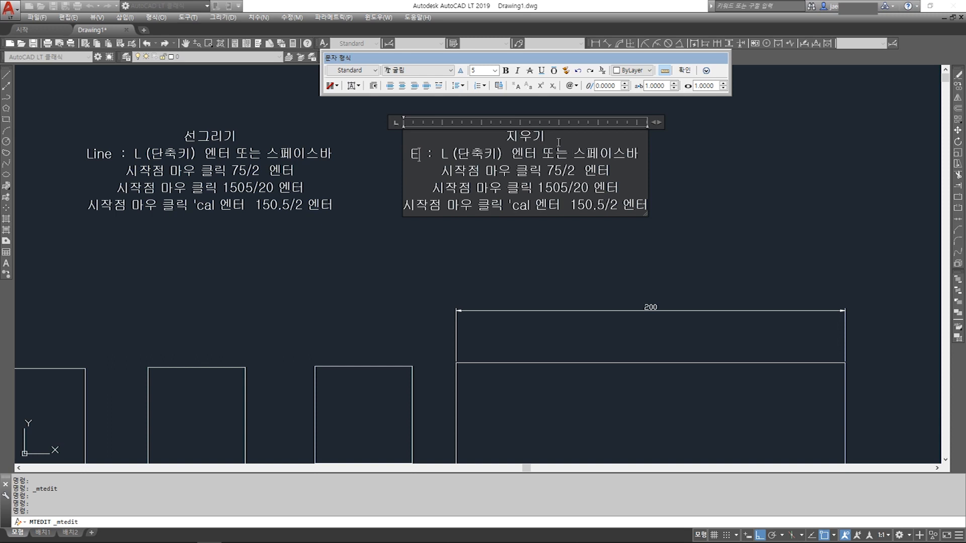
{"action": "type", "text": "rase"}
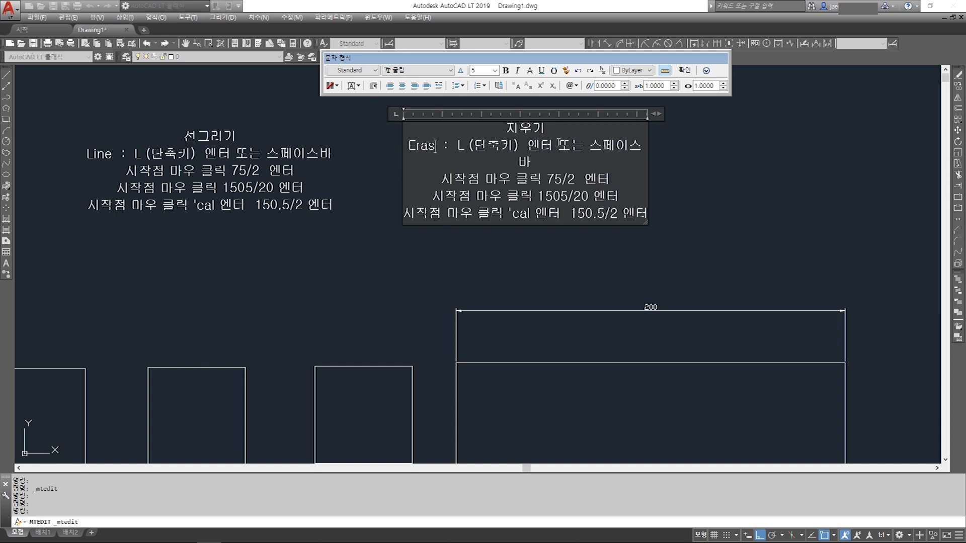
{"action": "double_click", "coordinate": [464, 146]}
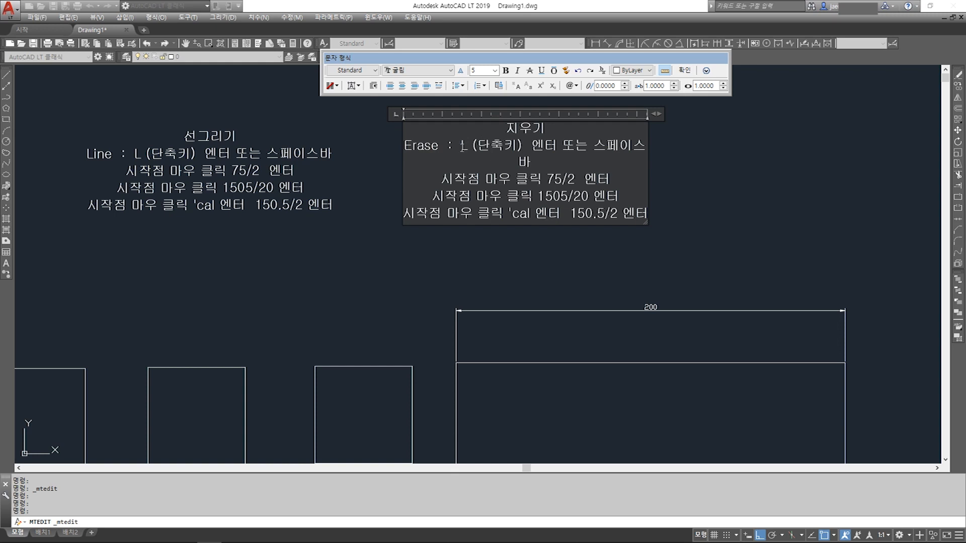
{"action": "type", "text": "e"}
{"action": "left_click_drag", "start_coordinate": [659, 114], "coordinate": [714, 116]}
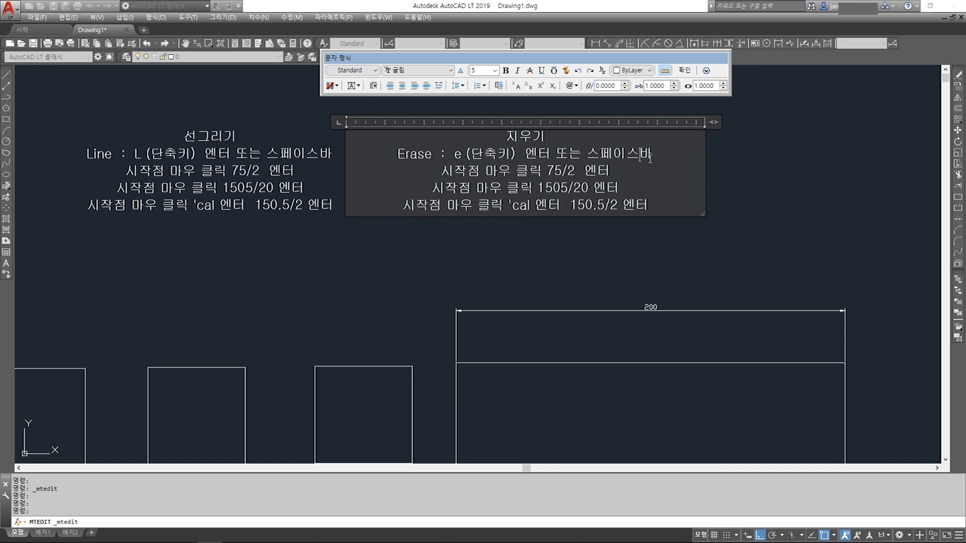
Step: Insert a third line reading "지우고 싶은 객체를 선택하고 엔터 또는 스페이스바" below the Erase line
{"action": "left_click", "coordinate": [655, 154]}
{"action": "key", "text": "Return"}
{"action": "type", "text": "wldnr"}
{"action": "key", "text": "BackSpace"}
{"action": "key", "text": "BackSpace"}
{"action": "key", "text": "BackSpace"}
{"action": "key", "text": "BackSpace"}
{"action": "key", "text": "BackSpace"}
{"action": "key", "text": "Hangul"}
{"action": "type", "text": "지욱고 싶은 객ㅊ"}
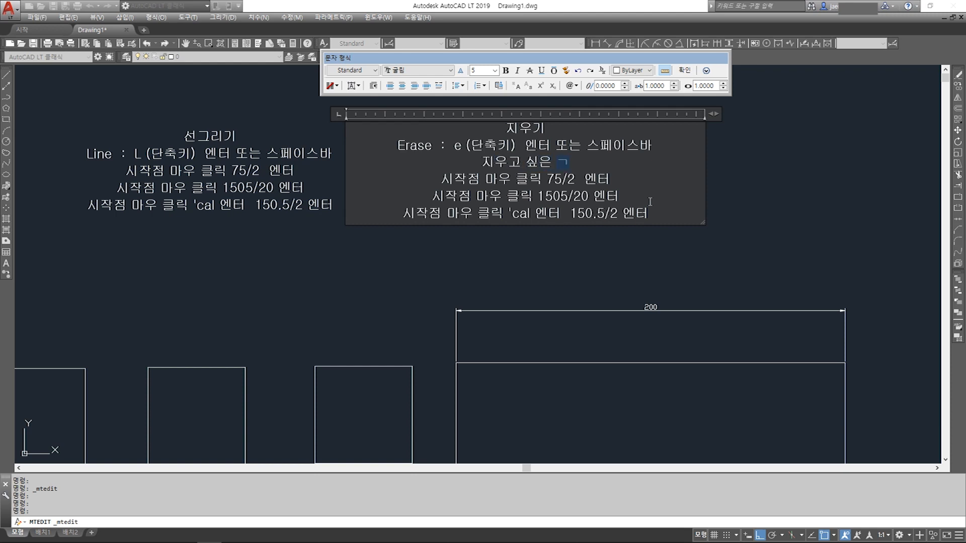
{"action": "type", "text": "체를"}
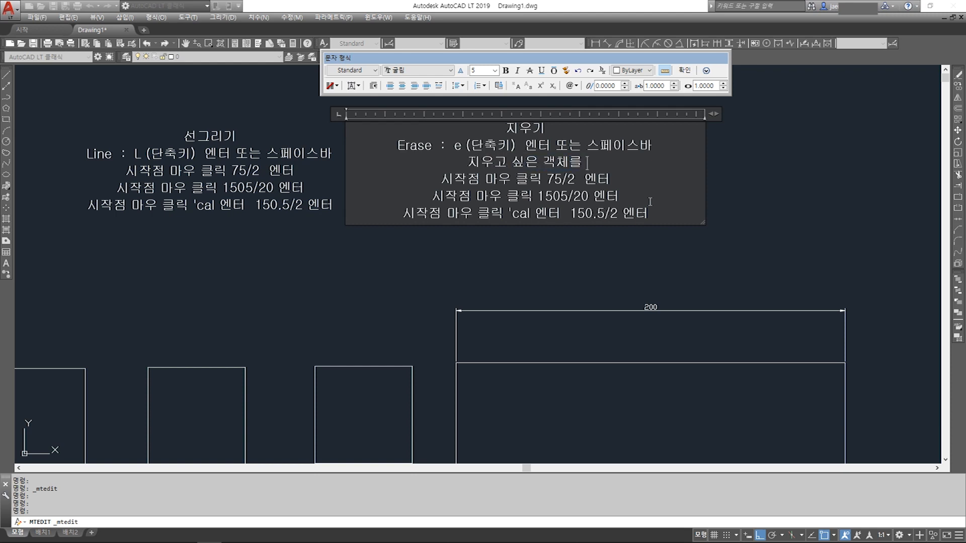
{"action": "type", "text": " 선ㅌ택하고 엔터"}
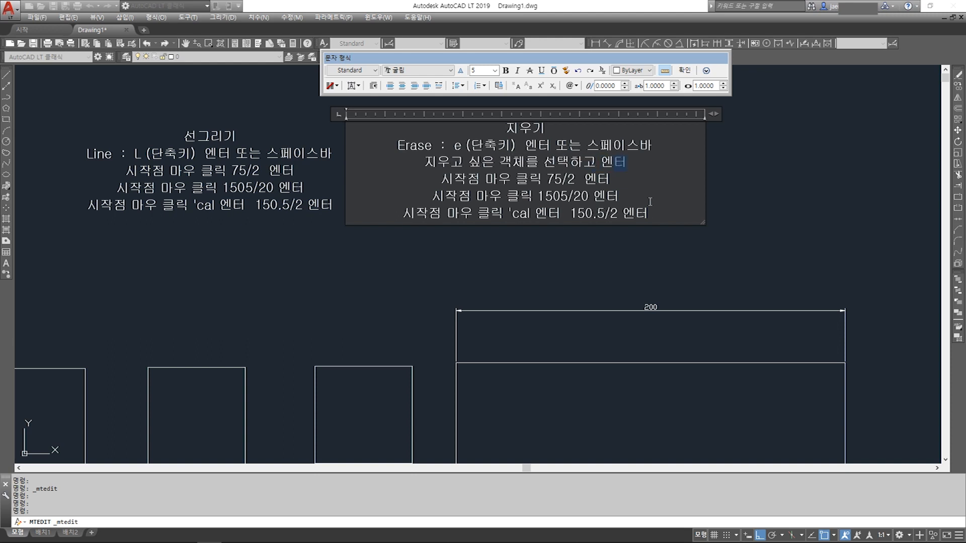
{"action": "type", "text": " 또는 스페"}
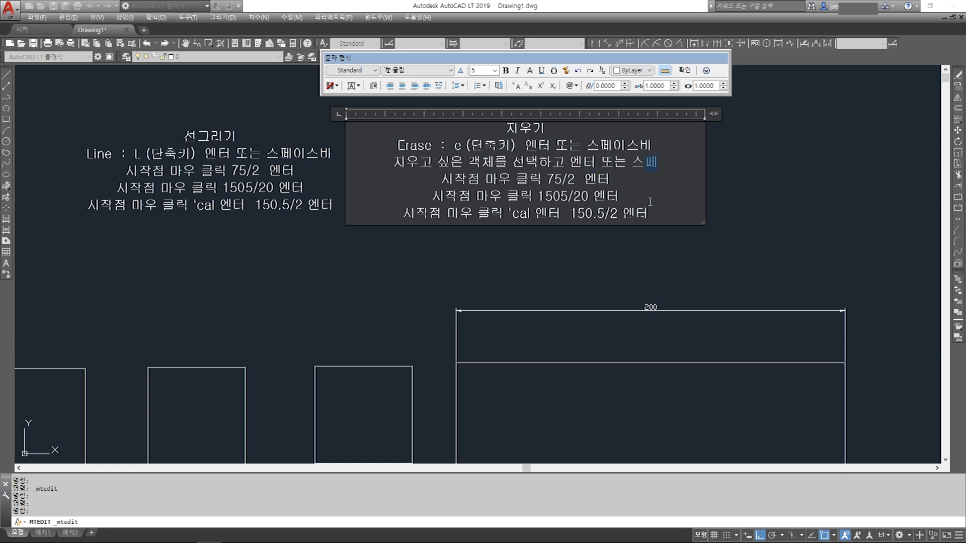
{"action": "type", "text": "이스바"}
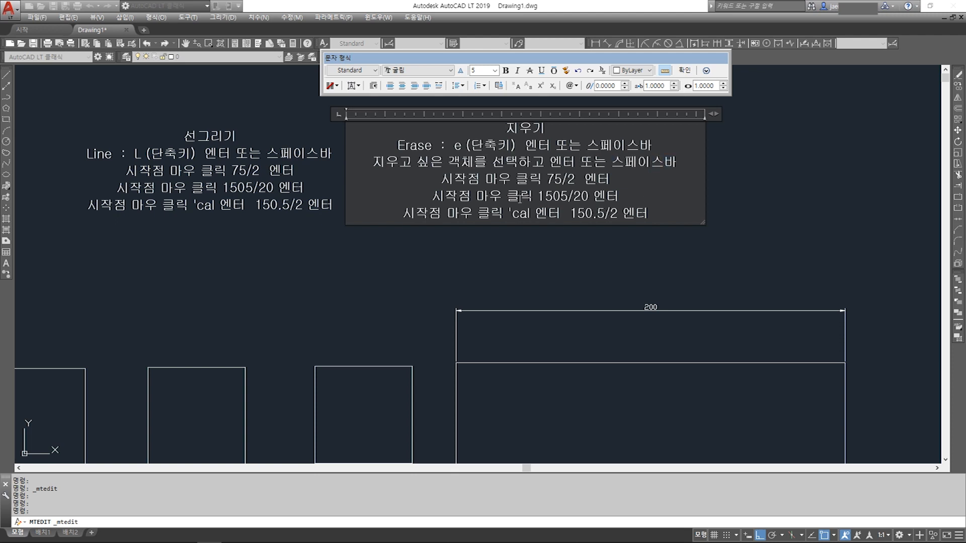
Step: Delete the three leftover "시작점 마우 클릭" lines from the Erase note and finish editing it
{"action": "left_click_drag", "start_coordinate": [440, 179], "coordinate": [645, 221]}
{"action": "key", "text": "Delete"}
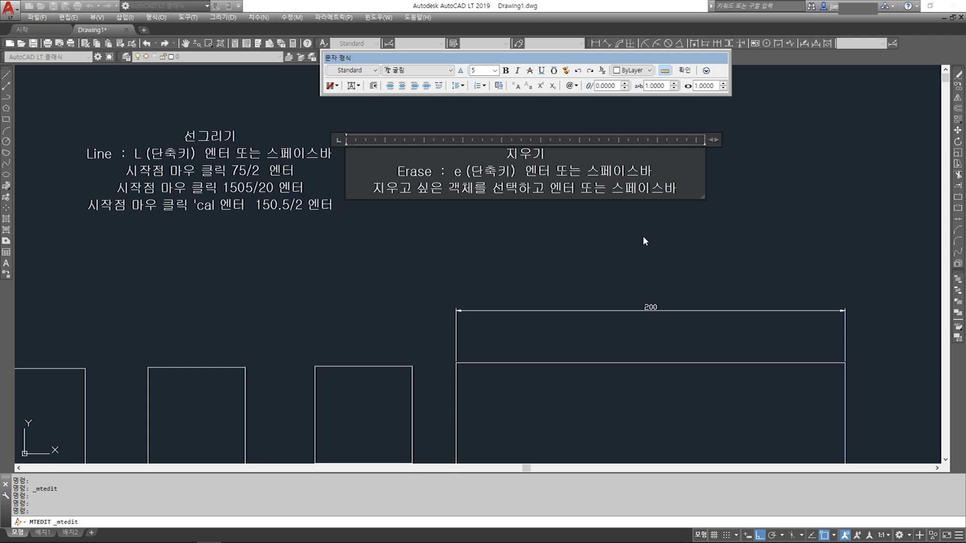
{"action": "key", "text": "Escape"}
{"action": "key", "text": "Escape"}
{"action": "key", "text": "Escape"}
{"action": "key", "text": "Escape"}
{"action": "key", "text": "Escape"}
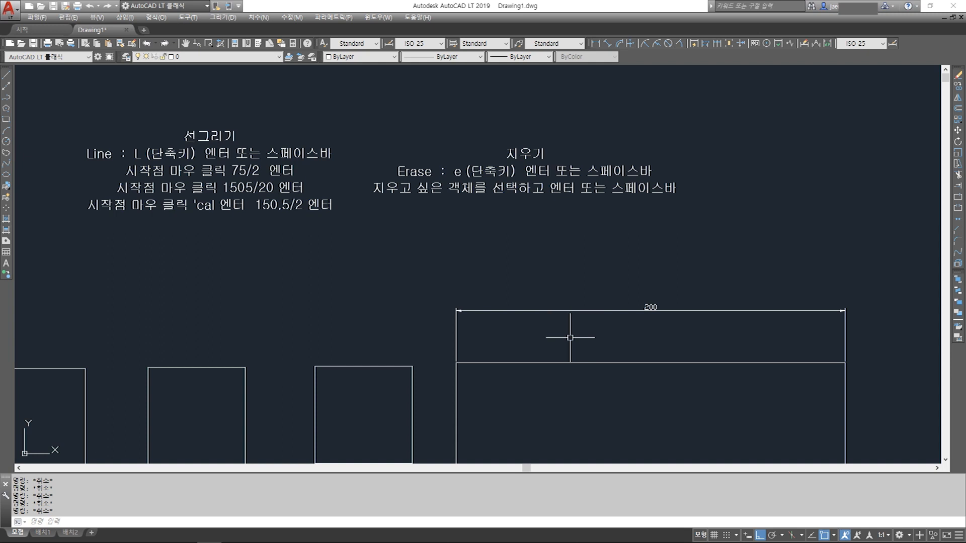
{"action": "scroll", "coordinate": [567, 294], "scroll_direction": "down", "scroll_amount": 1}
{"action": "scroll", "coordinate": [567, 294], "scroll_direction": "down", "scroll_amount": 2}
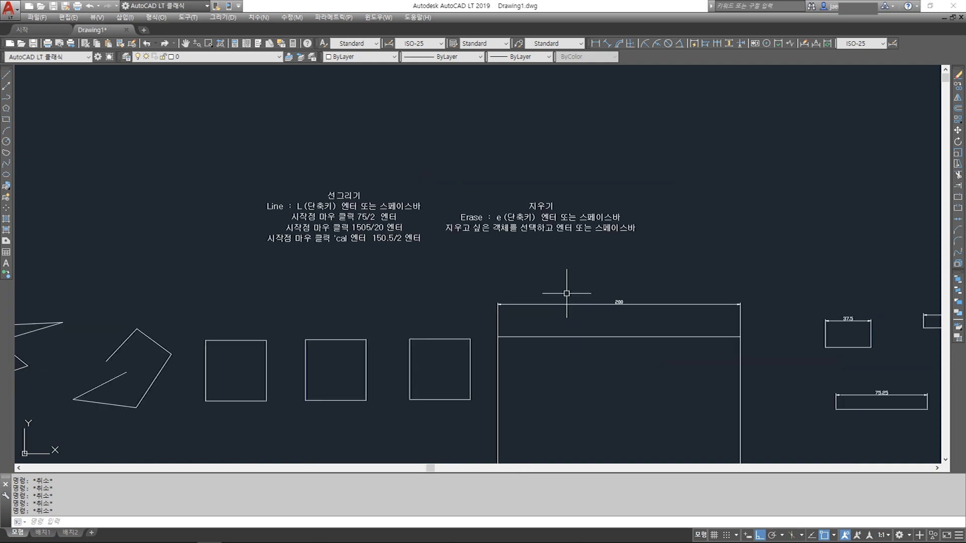
{"action": "scroll", "coordinate": [566, 294], "scroll_direction": "down", "scroll_amount": 4}
{"action": "mouse_move", "coordinate": [581, 353]}
{"action": "middle_mouse_down"}
{"action": "mouse_move", "coordinate": [587, 300]}
{"action": "mouse_move", "coordinate": [509, 321]}
{"action": "mouse_move", "coordinate": [453, 303]}
{"action": "middle_mouse_up"}
{"action": "scroll", "coordinate": [580, 300], "scroll_direction": "up", "scroll_amount": 2}
{"action": "scroll", "coordinate": [574, 295], "scroll_direction": "up", "scroll_amount": 2}
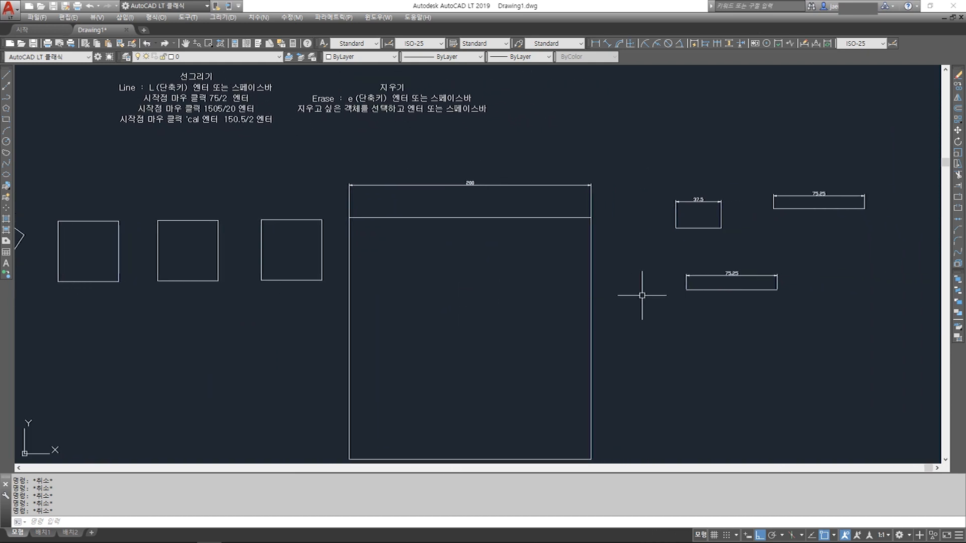
Step: Erase the 75.25 dimension above the upper of the two 75.25-long lines, starting the Erase command before selecting it
{"action": "middle_click_drag", "start_coordinate": [639, 291], "coordinate": [548, 315]}
{"action": "mouse_move", "coordinate": [647, 334]}
{"action": "middle_mouse_down"}
{"action": "mouse_move", "coordinate": [556, 334]}
{"action": "mouse_move", "coordinate": [588, 348]}
{"action": "middle_mouse_up"}
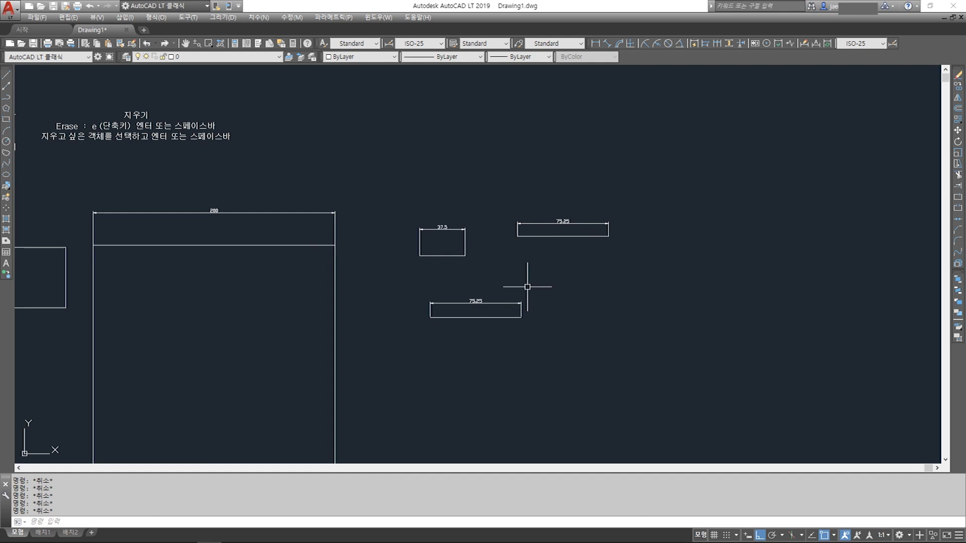
{"action": "type", "text": "e"}
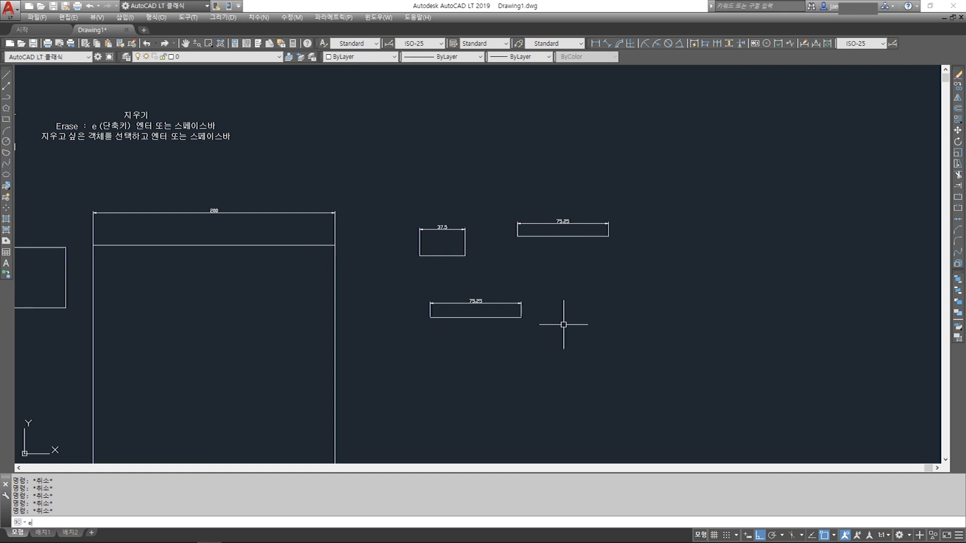
{"action": "key", "text": "Return"}
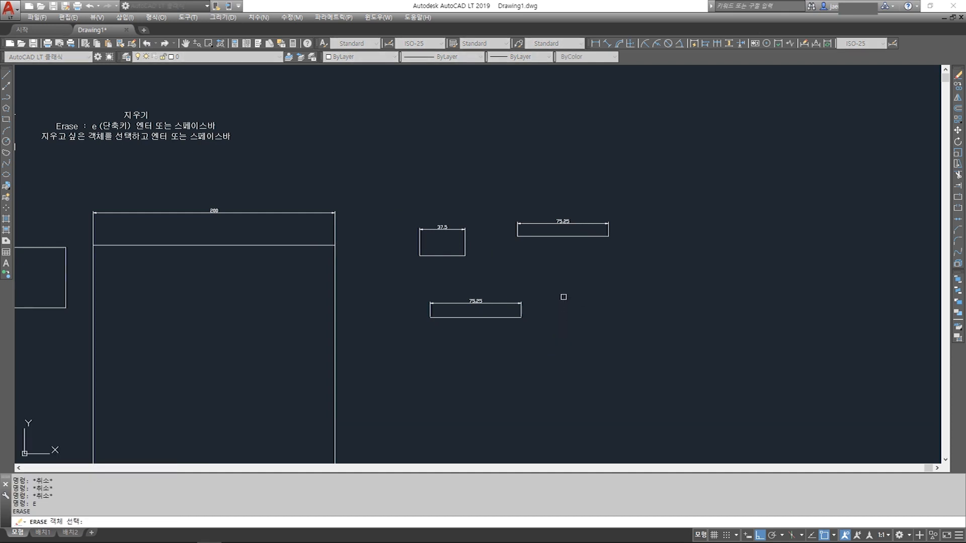
{"action": "left_click", "coordinate": [558, 222]}
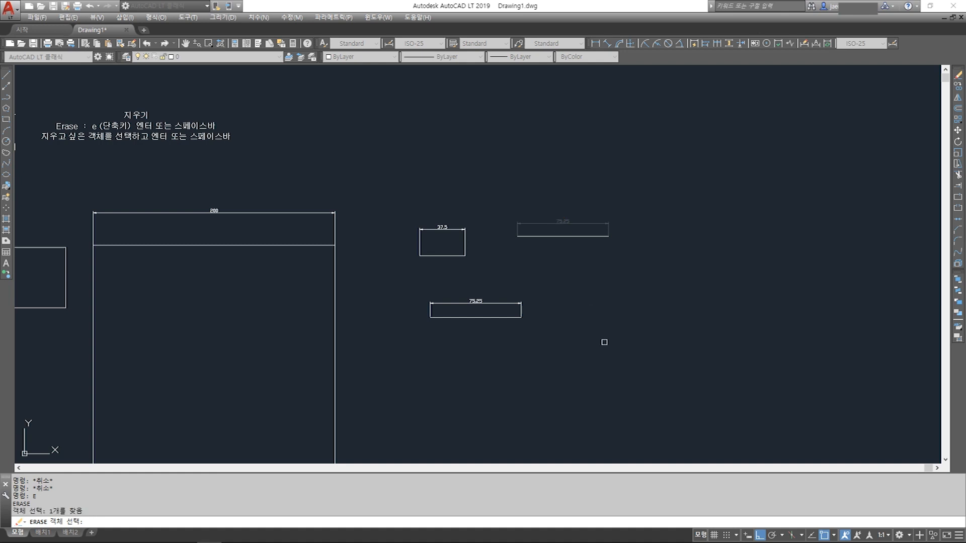
{"action": "key", "text": "Return"}
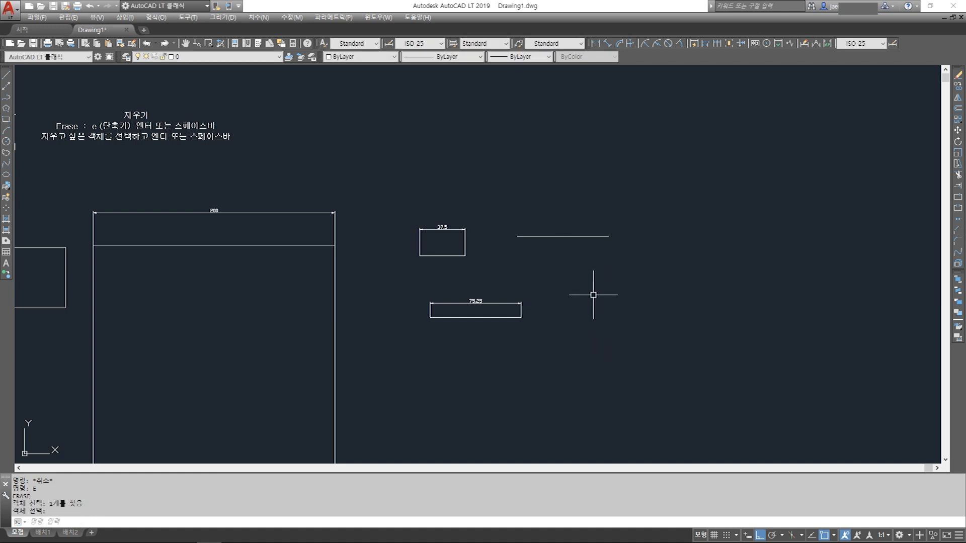
Step: Erase the 37.5 dimension, the remaining 75.25 dimension and the large square's 200 dimension together in one Erase command
{"action": "type", "text": "e"}
{"action": "key", "text": "Return"}
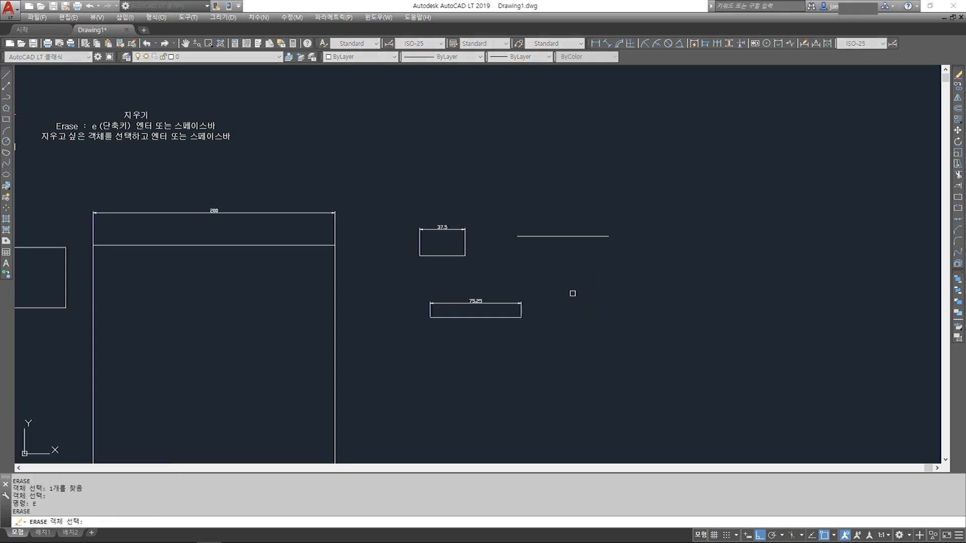
{"action": "left_click", "coordinate": [458, 229]}
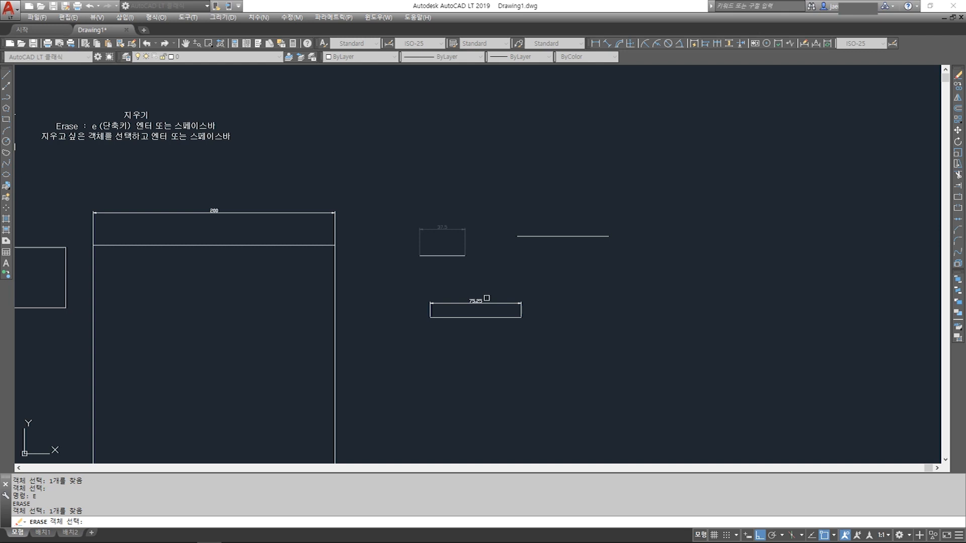
{"action": "left_click", "coordinate": [485, 301]}
{"action": "left_click", "coordinate": [336, 225]}
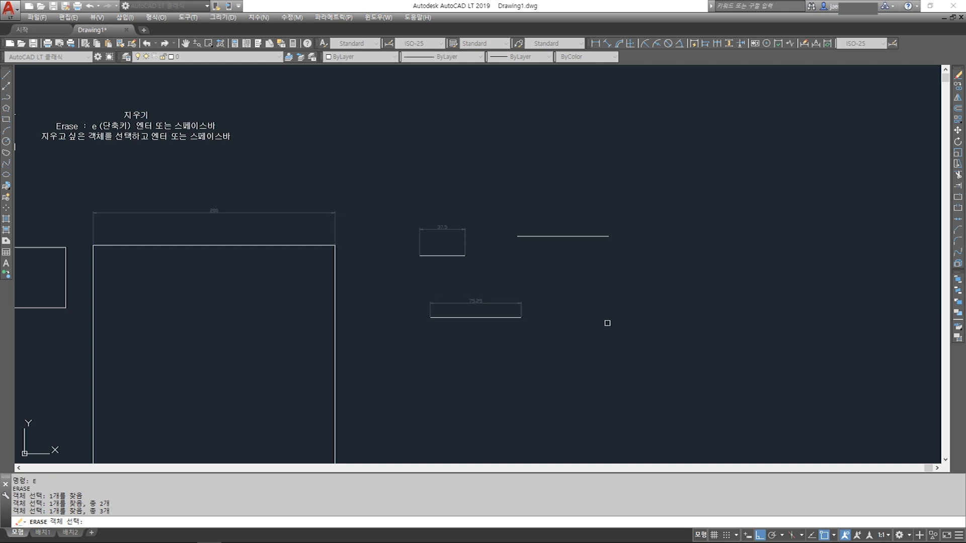
{"action": "key", "text": "Return"}
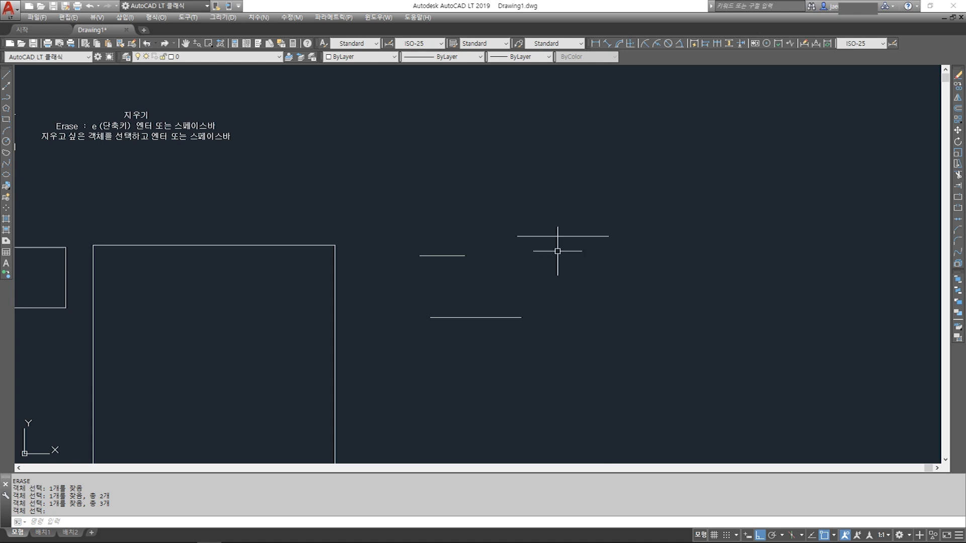
Step: Erase the upper long line and the short line beside it one at a time, selecting each before running Erase
{"action": "left_click", "coordinate": [557, 217]}
{"action": "left_click", "coordinate": [558, 234]}
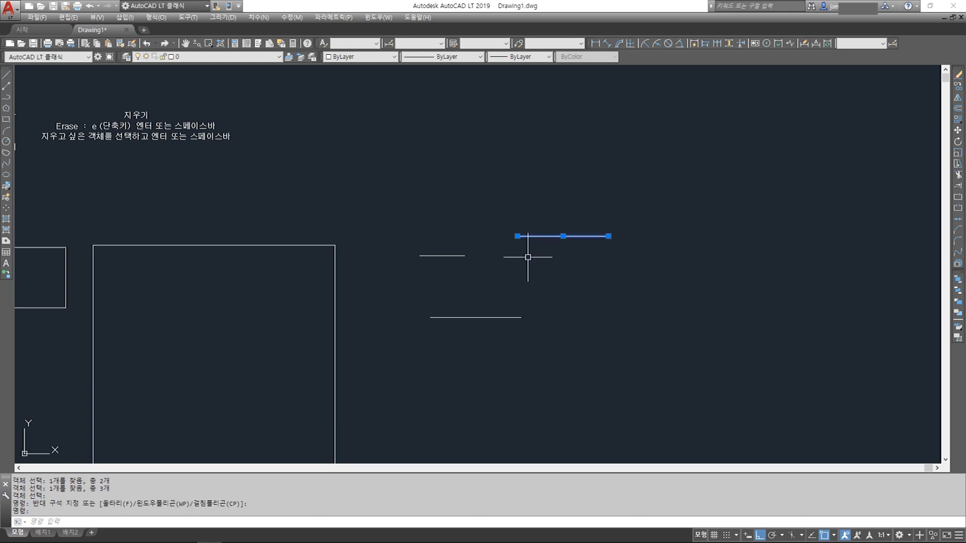
{"action": "type", "text": "e"}
{"action": "key", "text": "Return"}
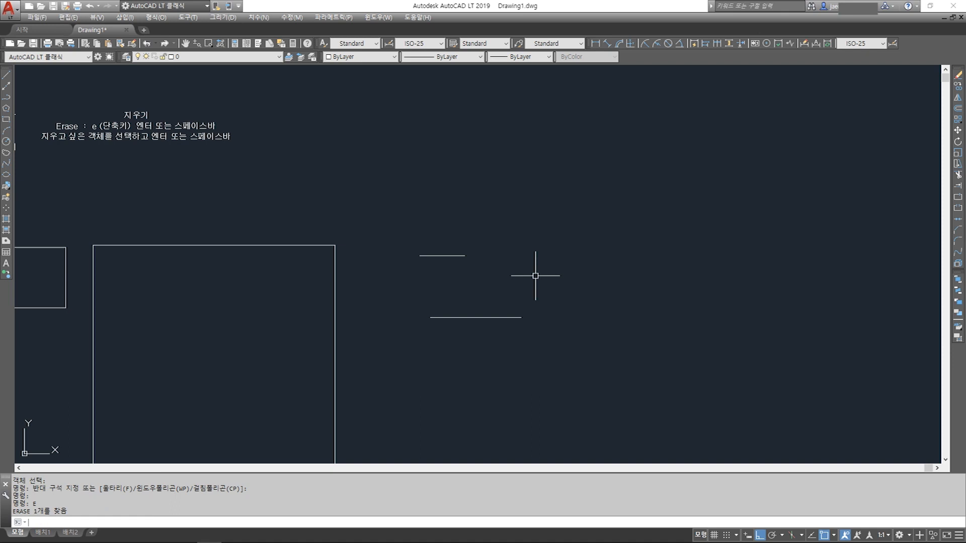
{"action": "left_click", "coordinate": [448, 257]}
{"action": "type", "text": "e"}
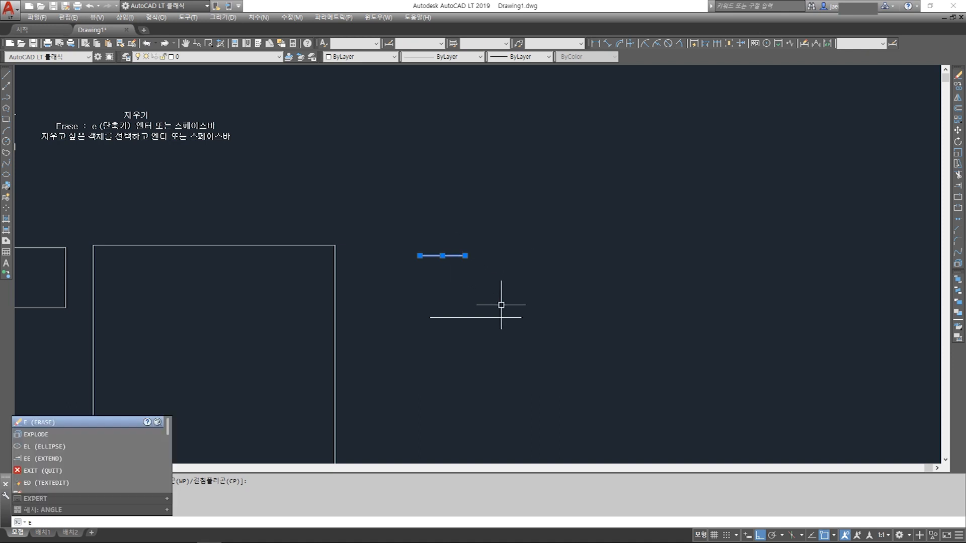
{"action": "key", "text": "Return"}
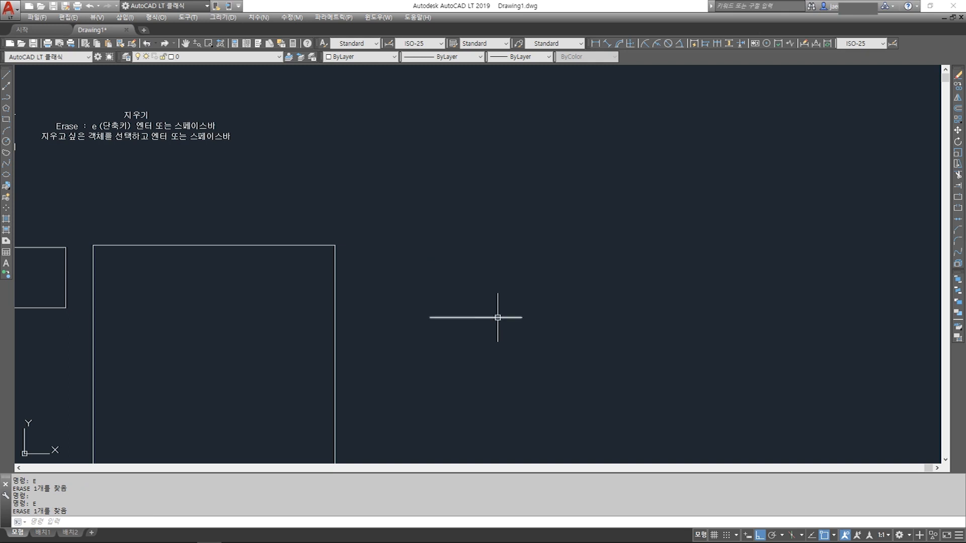
Step: Preselect the remaining short horizontal line and the large square's right and top sides, and erase all three at once
{"action": "left_click", "coordinate": [496, 318]}
{"action": "left_click", "coordinate": [337, 289]}
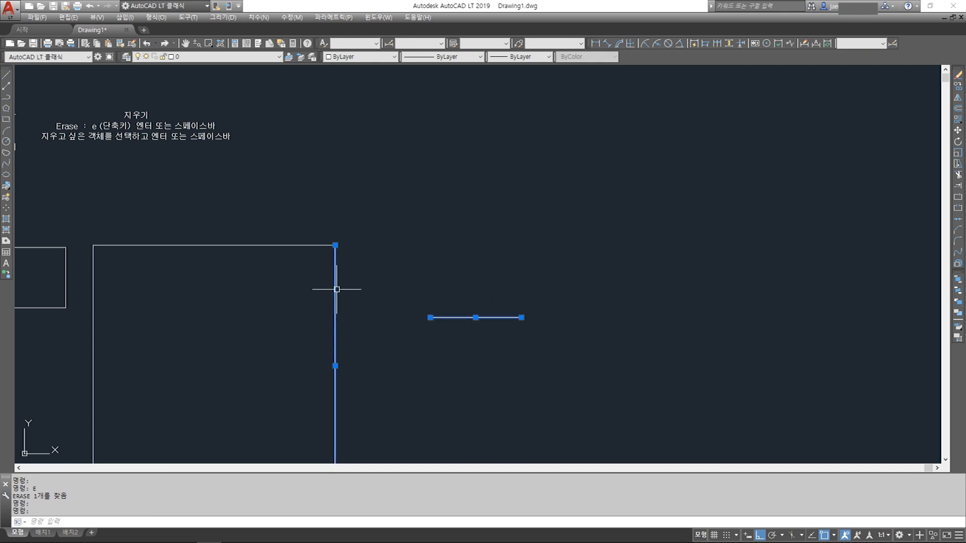
{"action": "left_click", "coordinate": [315, 245]}
{"action": "type", "text": "e"}
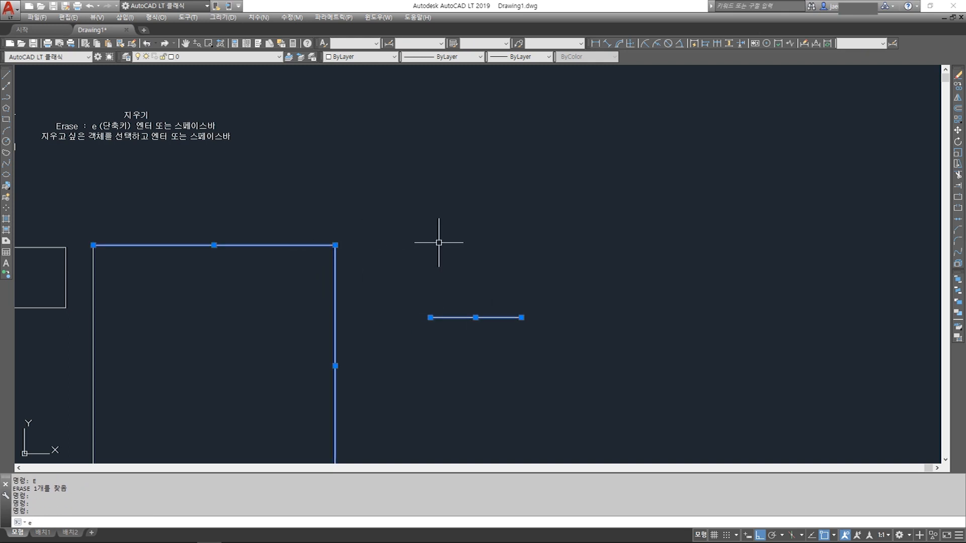
{"action": "key", "text": "Return"}
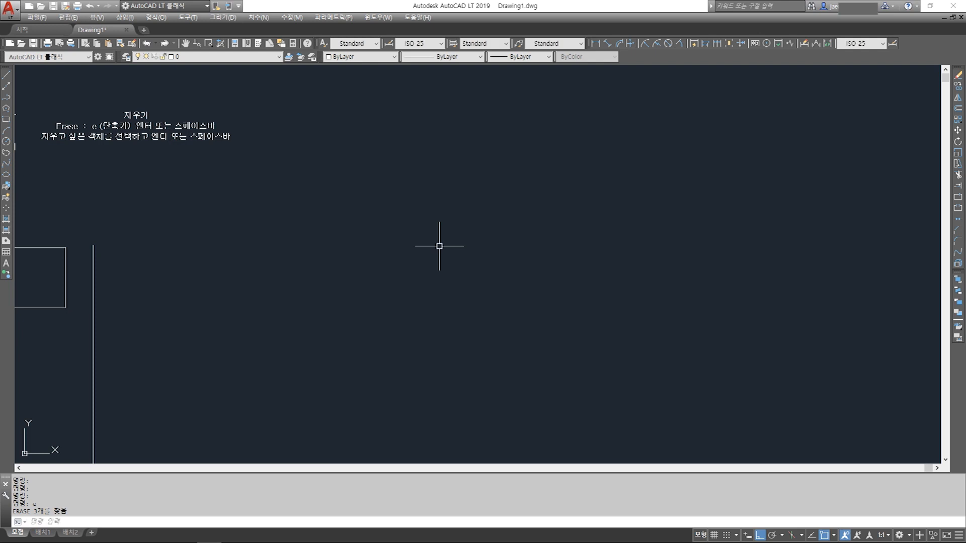
Step: Delete the left vertical side of the large square directly from the selection, without starting the Erase command
{"action": "mouse_move", "coordinate": [265, 293]}
{"action": "middle_mouse_down"}
{"action": "mouse_move", "coordinate": [641, 295]}
{"action": "mouse_move", "coordinate": [763, 276]}
{"action": "mouse_move", "coordinate": [798, 256]}
{"action": "middle_mouse_up"}
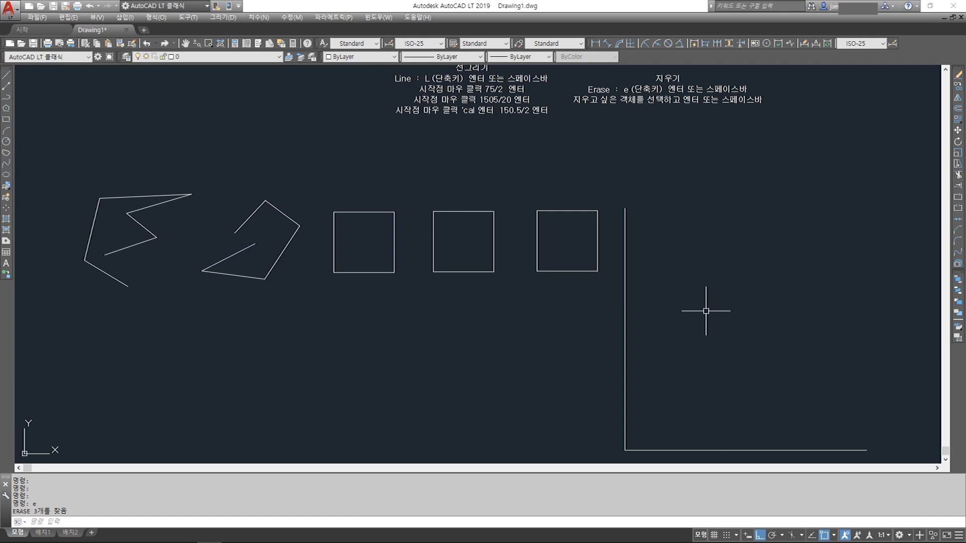
{"action": "left_click", "coordinate": [625, 267]}
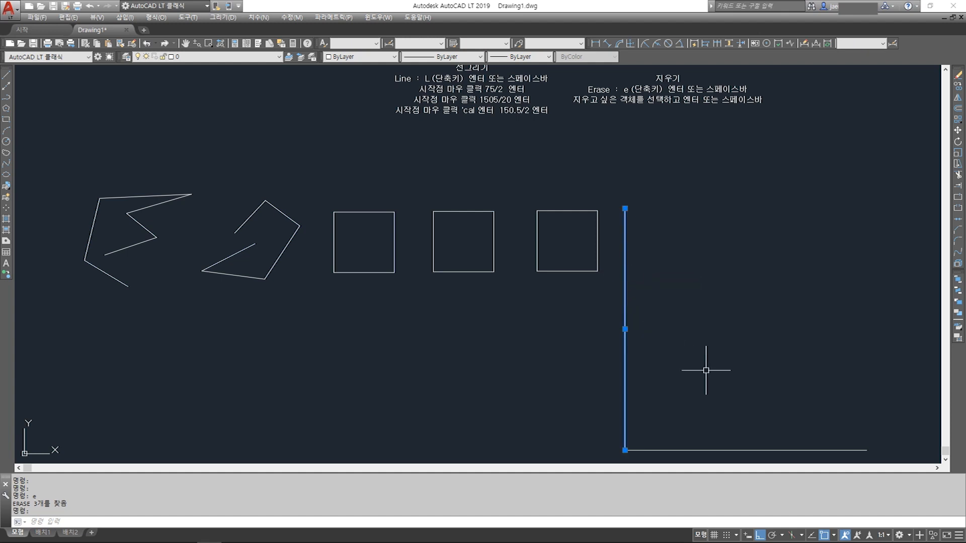
{"action": "key", "text": "Delete"}
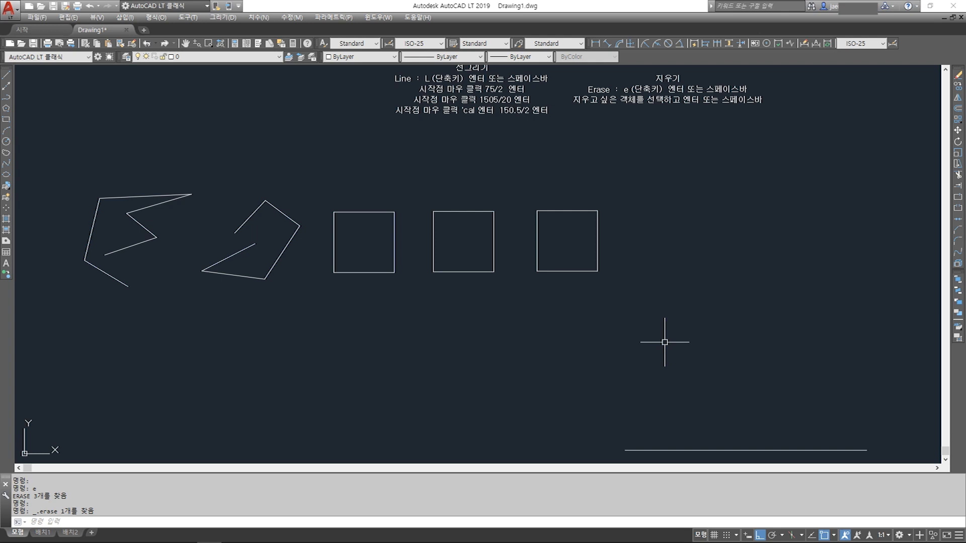
Step: Delete the right and top sides of the rightmost small square together
{"action": "left_click", "coordinate": [606, 231]}
{"action": "left_click", "coordinate": [587, 263]}
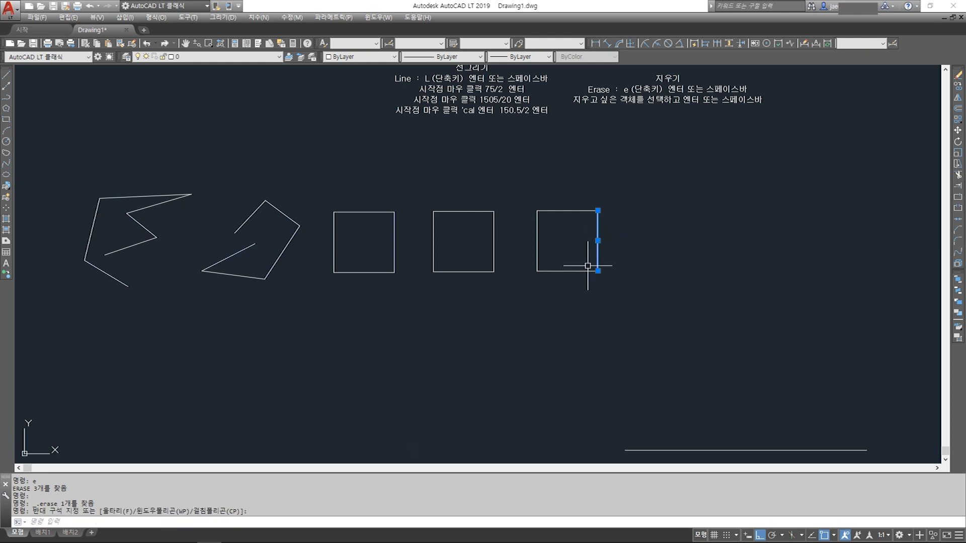
{"action": "left_click", "coordinate": [578, 213]}
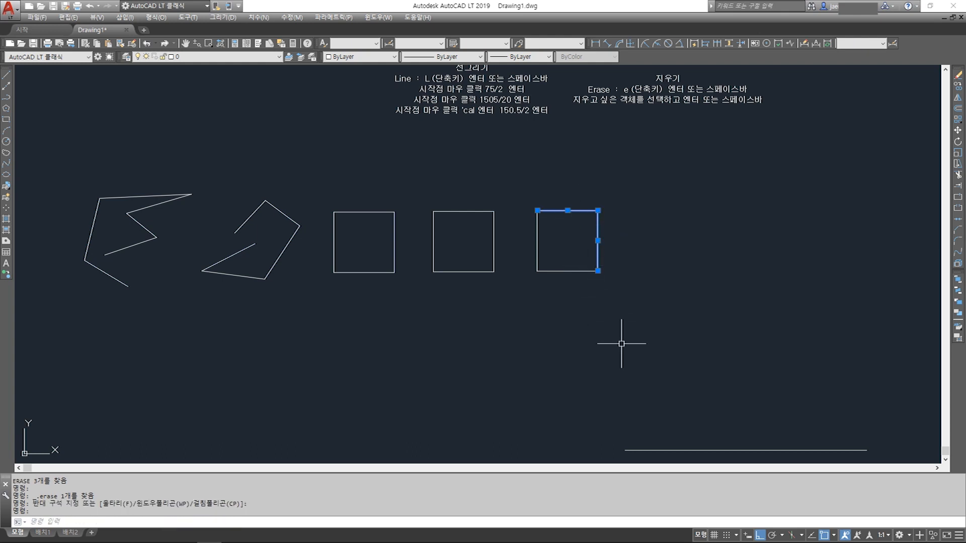
{"action": "key", "text": "Delete"}
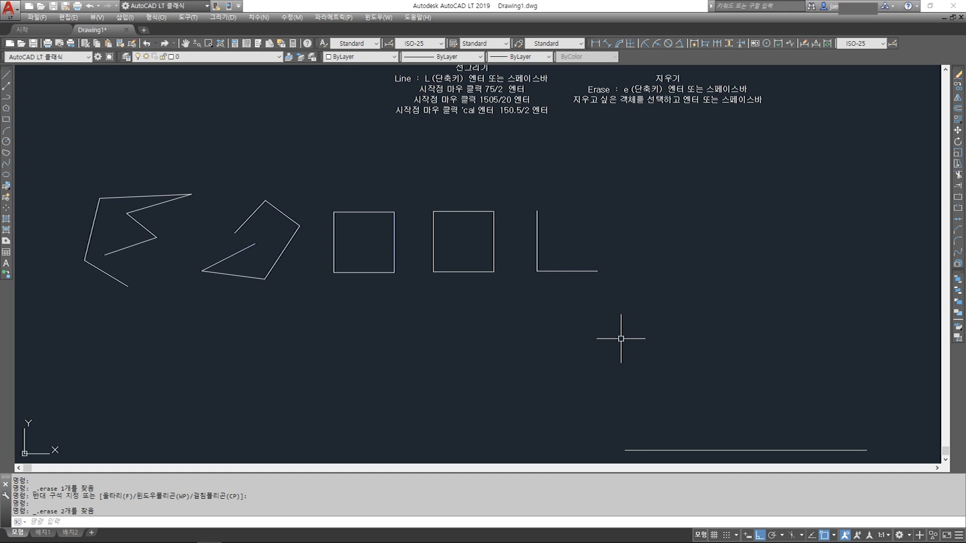
Step: Copy the "지우기" Erase note horizontally to the empty area on its right
{"action": "mouse_move", "coordinate": [623, 229]}
{"action": "middle_mouse_down"}
{"action": "mouse_move", "coordinate": [623, 323]}
{"action": "mouse_move", "coordinate": [623, 300]}
{"action": "middle_mouse_up"}
{"action": "type", "text": "cc"}
{"action": "key", "text": "Return"}
{"action": "left_click", "coordinate": [693, 176]}
{"action": "left_click", "coordinate": [688, 235]}
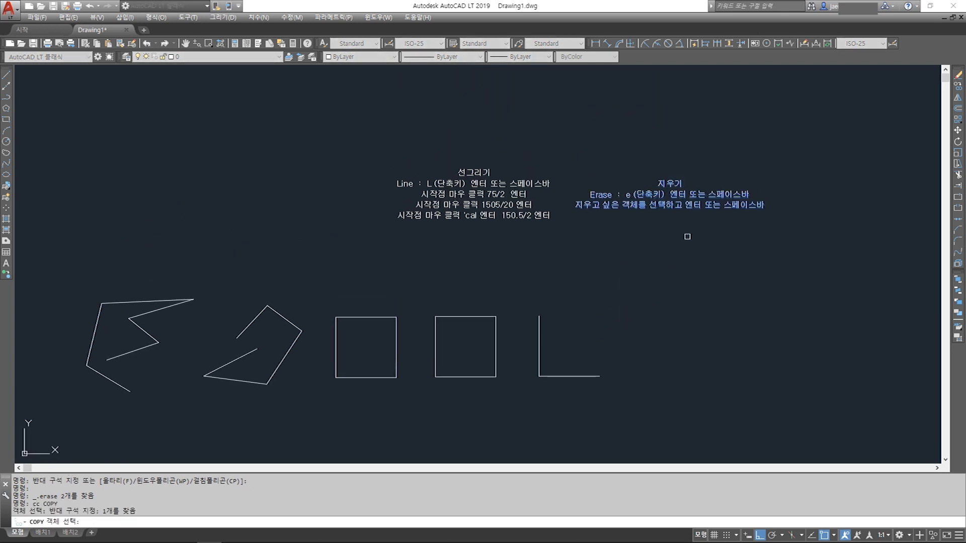
{"action": "key", "text": "space"}
{"action": "left_click", "coordinate": [709, 219]}
{"action": "middle_click_drag", "start_coordinate": [744, 265], "coordinate": [529, 300]}
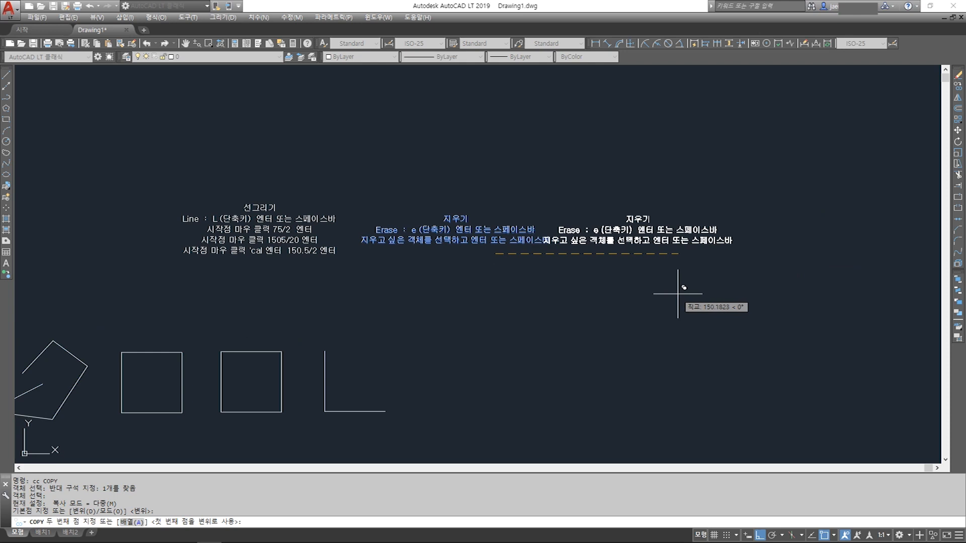
{"action": "left_click", "coordinate": [711, 293]}
{"action": "key", "text": "Escape"}
Step: Open the copied Erase note for editing and replace its title with "명령취소"
{"action": "scroll", "coordinate": [673, 234], "scroll_direction": "up", "scroll_amount": 4}
{"action": "left_click", "coordinate": [685, 199]}
{"action": "key", "text": "Escape"}
{"action": "double_click", "coordinate": [685, 199]}
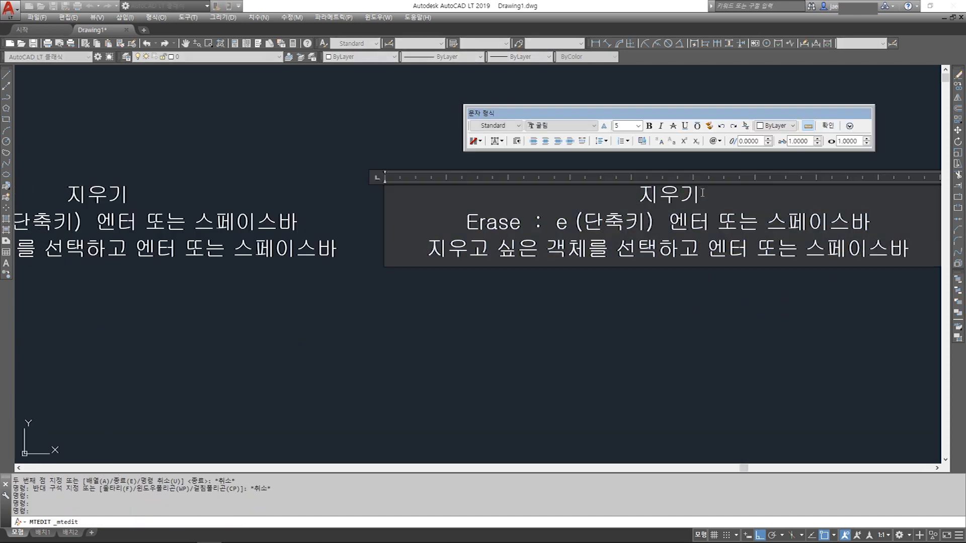
{"action": "type", "text": "명령"}
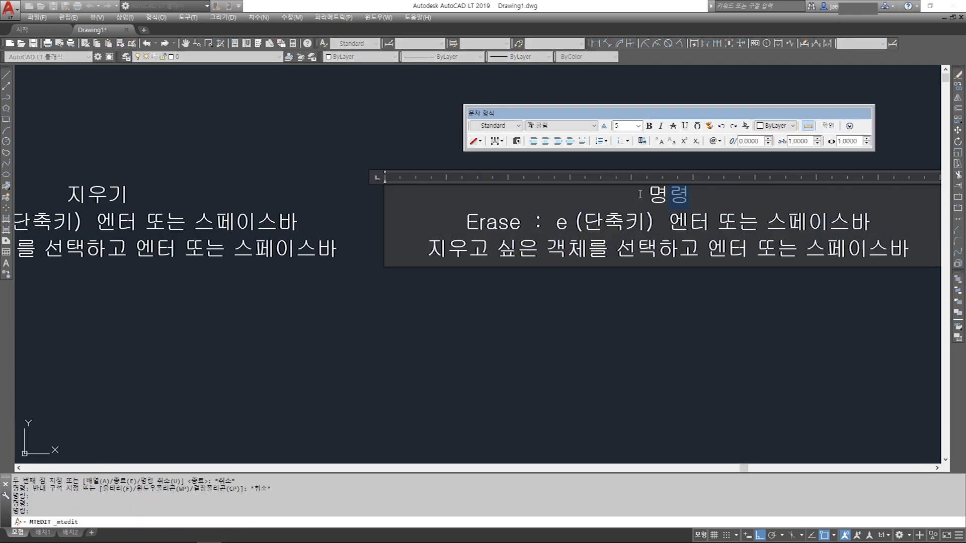
{"action": "type", "text": "루"}
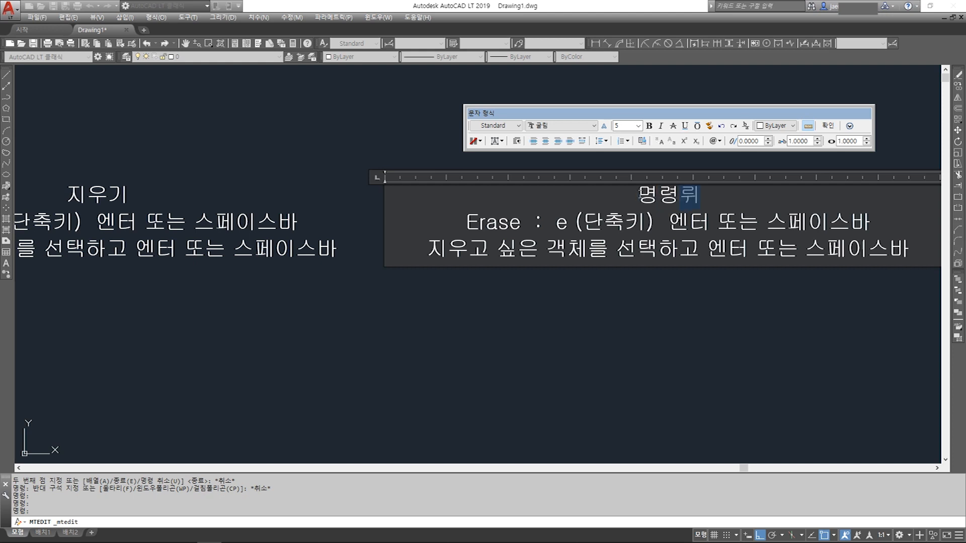
{"action": "key", "text": "BackSpace"}
{"action": "type", "text": "취소"}
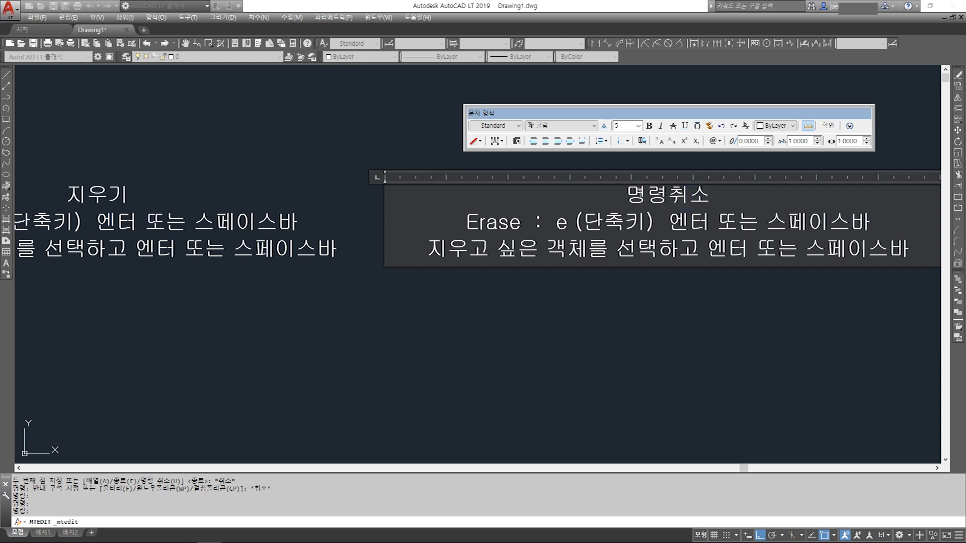
Step: Change the second line's command name to "Und0" and its shortcut to "u"
{"action": "left_click_drag", "start_coordinate": [521, 223], "coordinate": [473, 221]}
{"action": "type", "text": "Ud"}
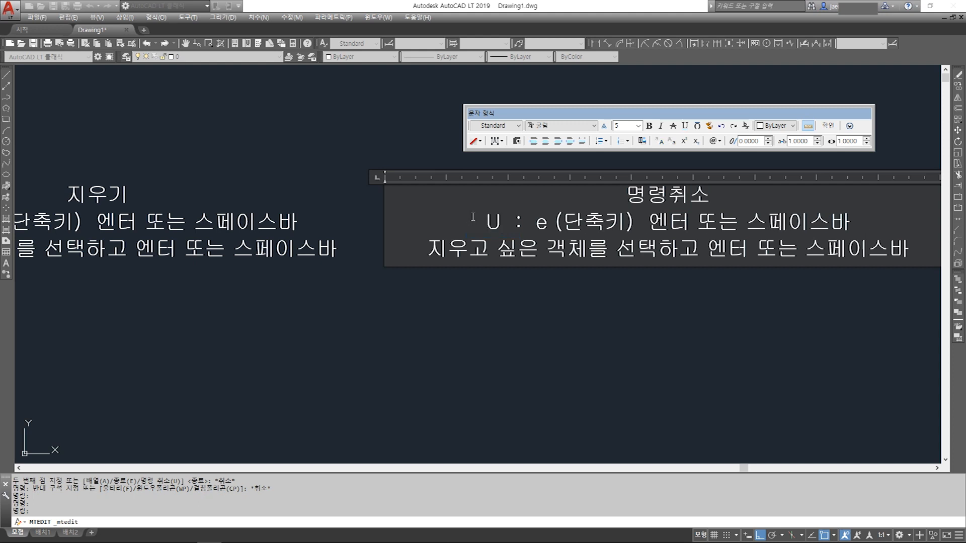
{"action": "key", "text": "Left"}
{"action": "type", "text": "n"}
{"action": "key", "text": "Right"}
{"action": "type", "text": "0"}
{"action": "left_click_drag", "start_coordinate": [555, 221], "coordinate": [566, 223]}
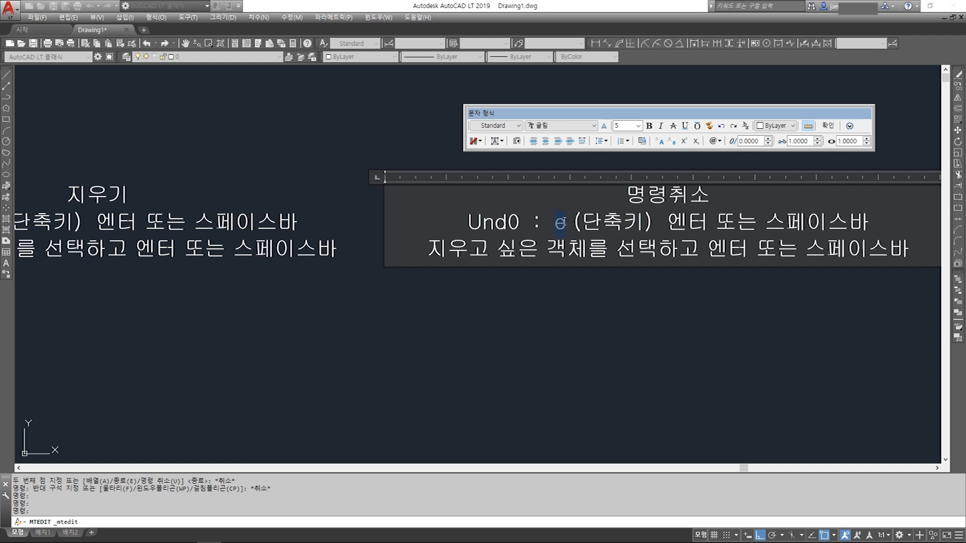
{"action": "type", "text": "u"}
Step: Delete the third line about selecting objects from the "명령취소" note and finish editing it
{"action": "left_click_drag", "start_coordinate": [427, 249], "coordinate": [908, 250]}
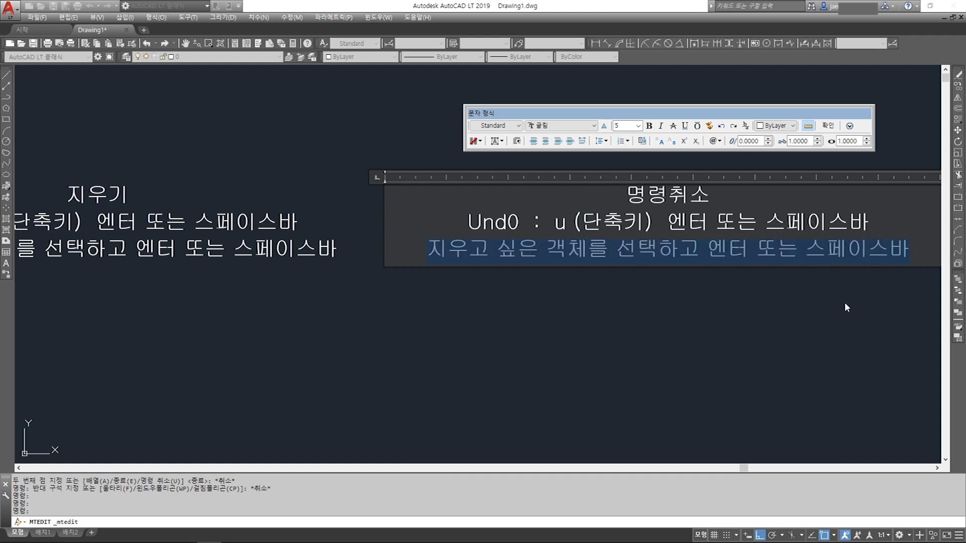
{"action": "key", "text": "Delete"}
{"action": "left_click", "coordinate": [727, 331]}
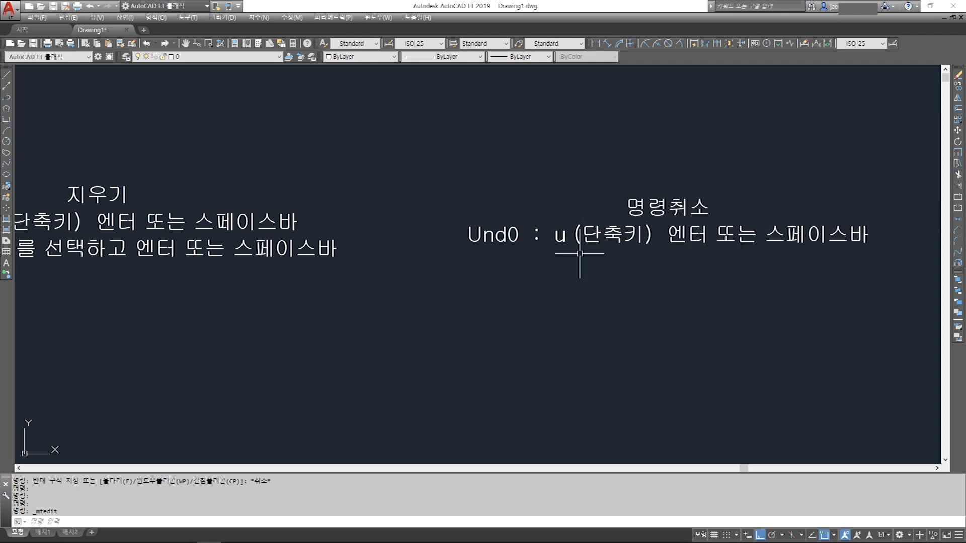
Step: Undo the edits to the copied "명령취소" note and the copy of the Erase note itself
{"action": "type", "text": "u"}
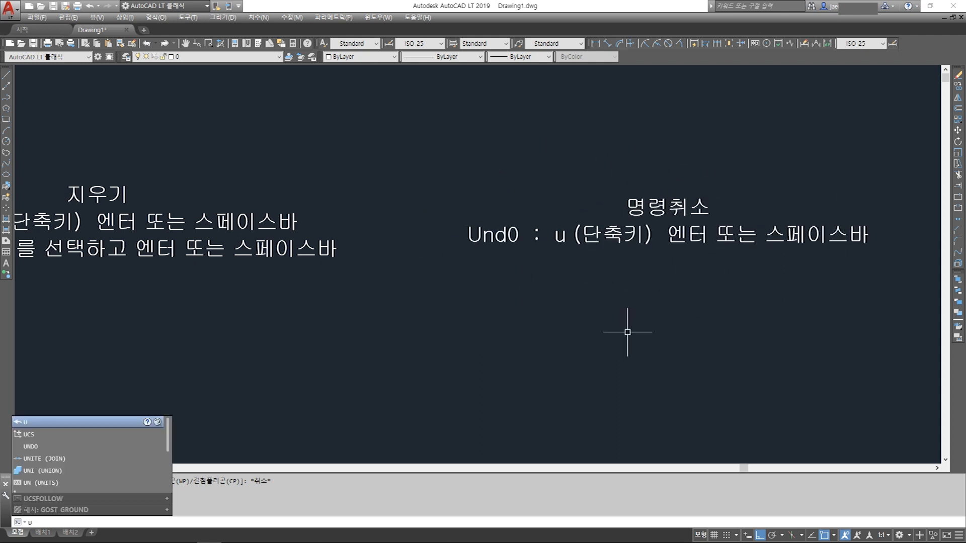
{"action": "key", "text": "Return"}
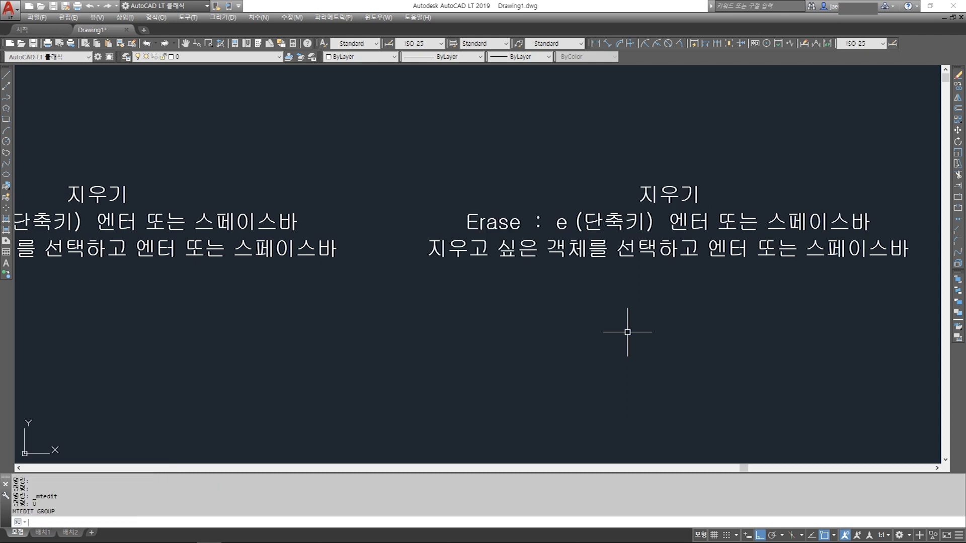
{"action": "type", "text": "u"}
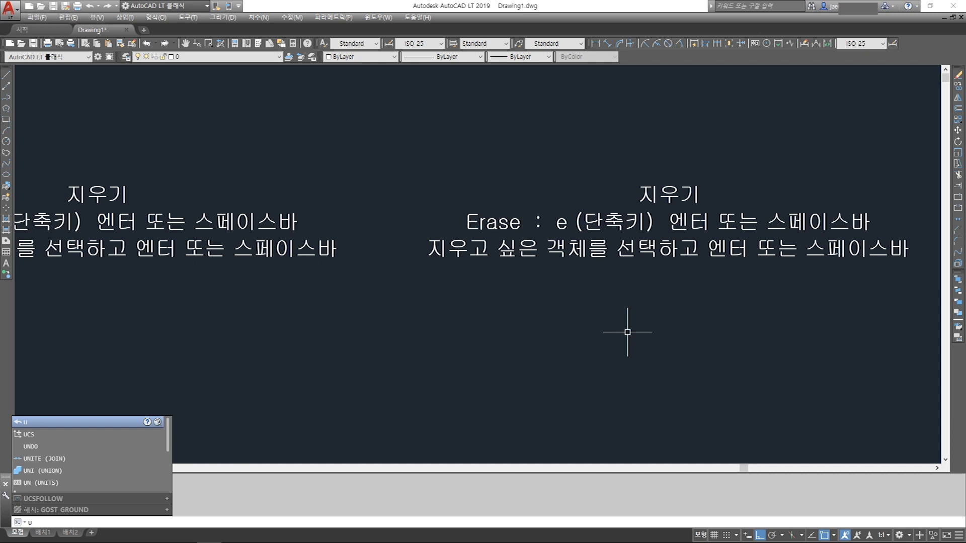
{"action": "key", "text": "Return"}
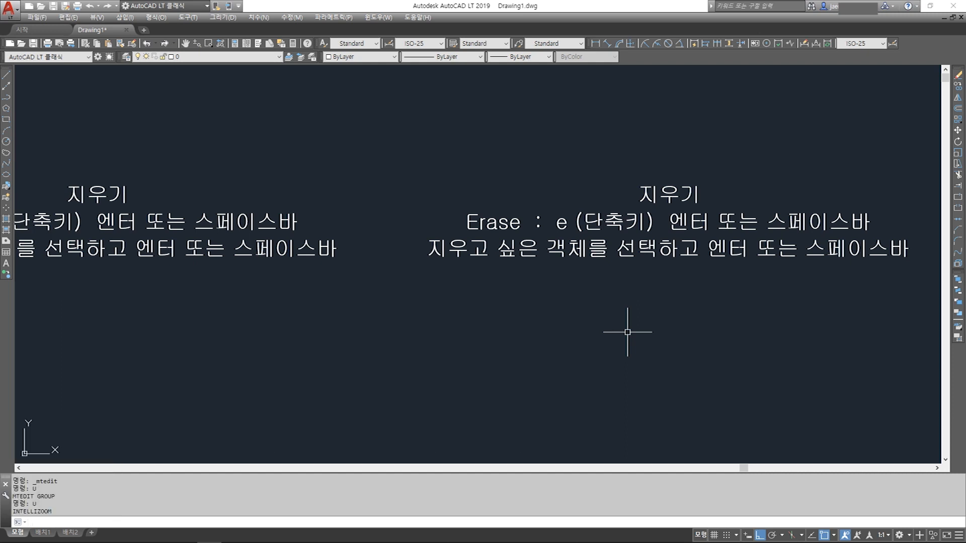
{"action": "key", "text": "Return"}
{"action": "key", "text": "Return"}
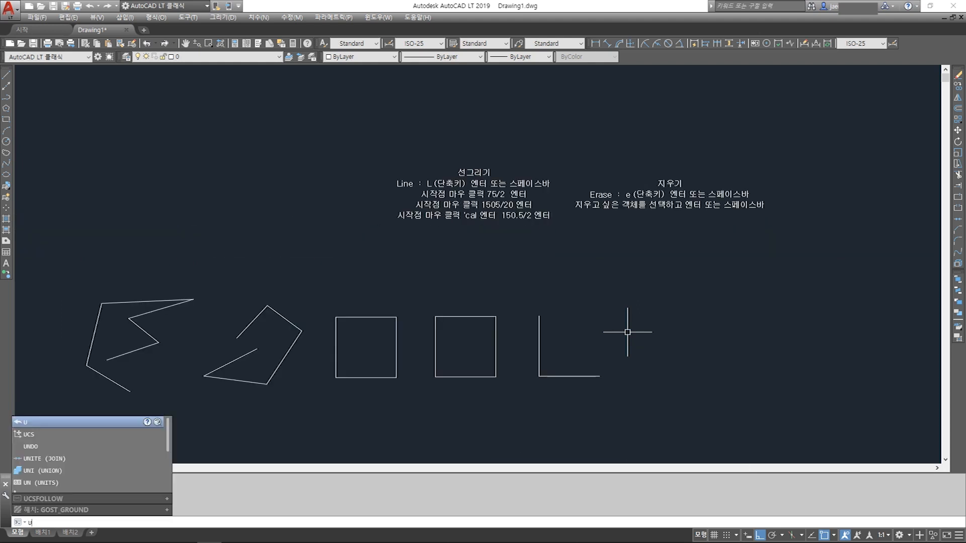
Step: Undo the earlier erasures of the sides of the third small square and the large square
{"action": "type", "text": "u"}
{"action": "key", "text": "Return"}
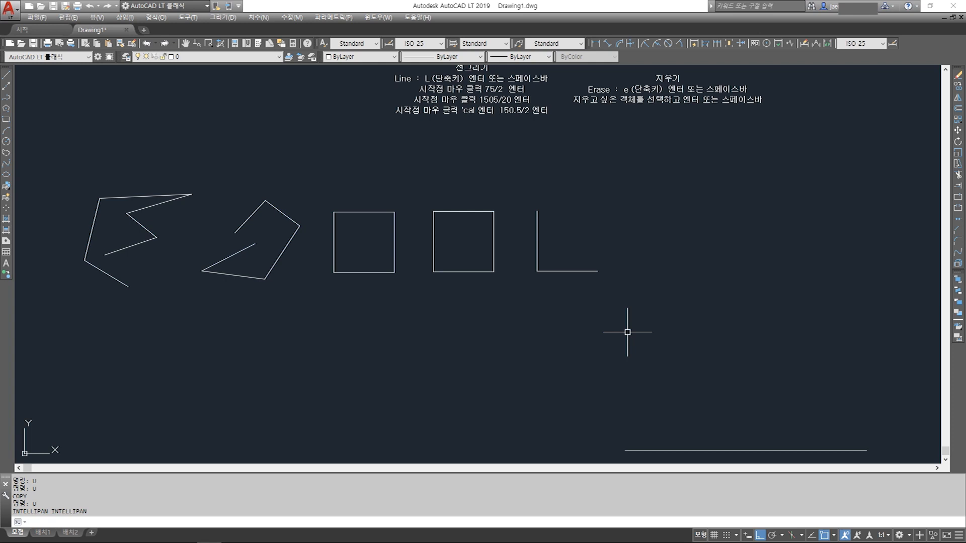
{"action": "key", "text": "Return"}
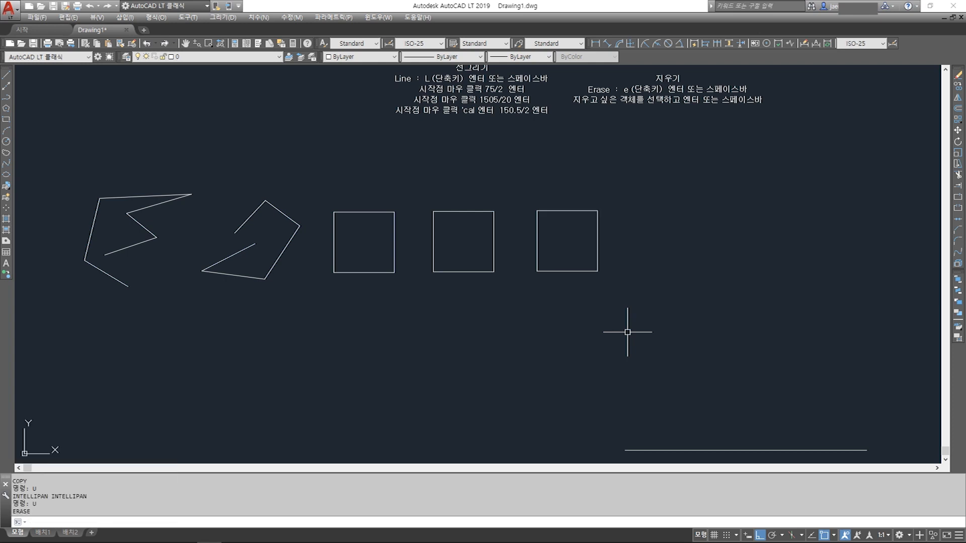
{"action": "key", "text": "Return"}
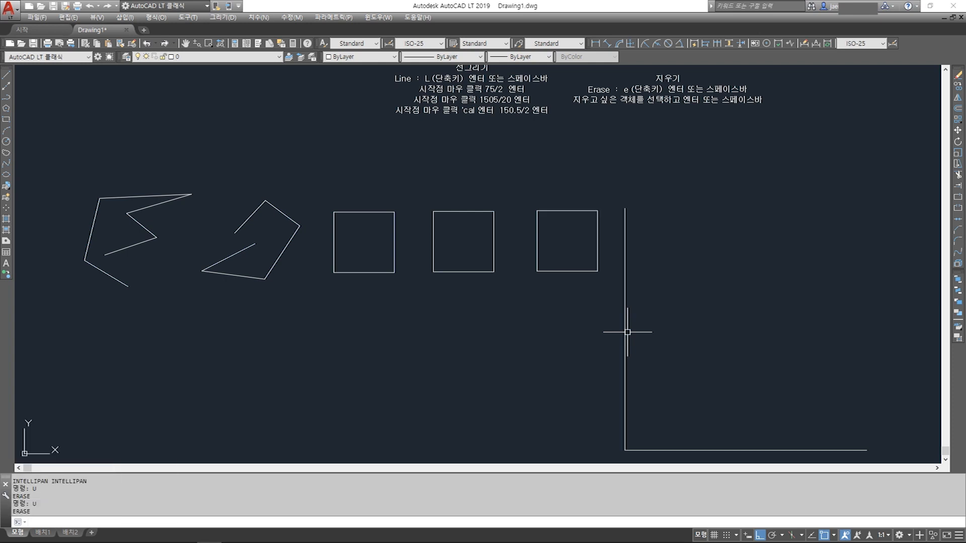
{"action": "key", "text": "Return"}
{"action": "type", "text": "u"}
{"action": "key", "text": "Return"}
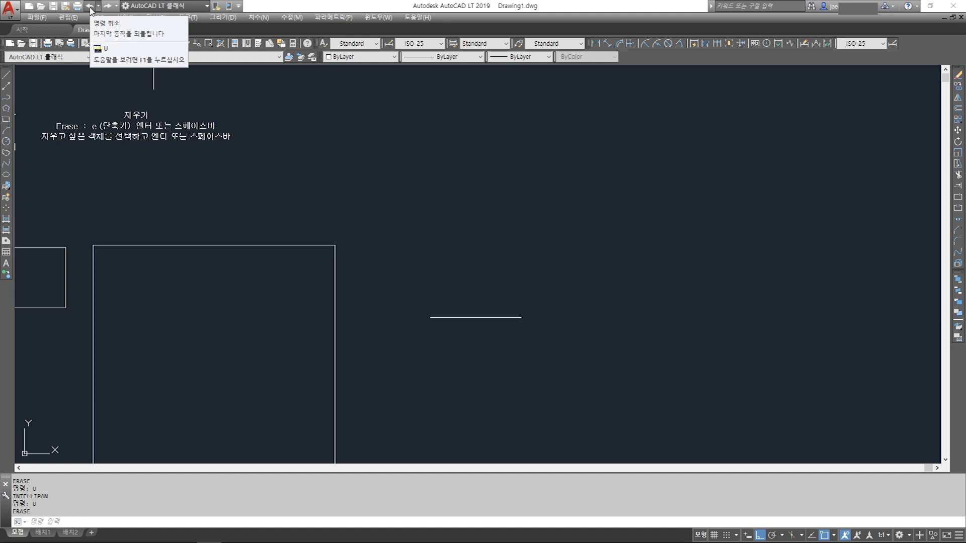
Step: Undo the earlier erasures of the two upper short lines and of the dimensions above the lines and the large square
{"action": "left_click", "coordinate": [90, 7]}
{"action": "left_click", "coordinate": [89, 8]}
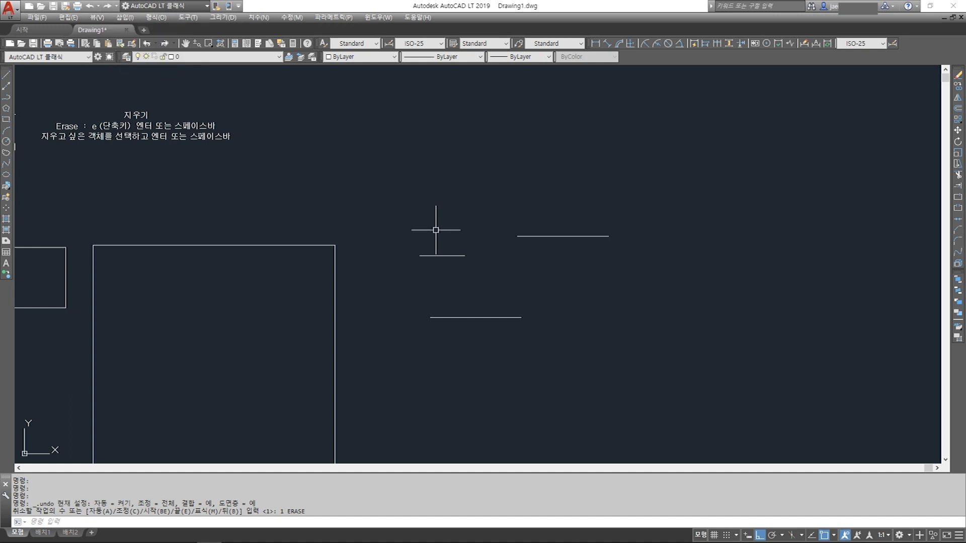
{"action": "key", "text": "ctrl+z"}
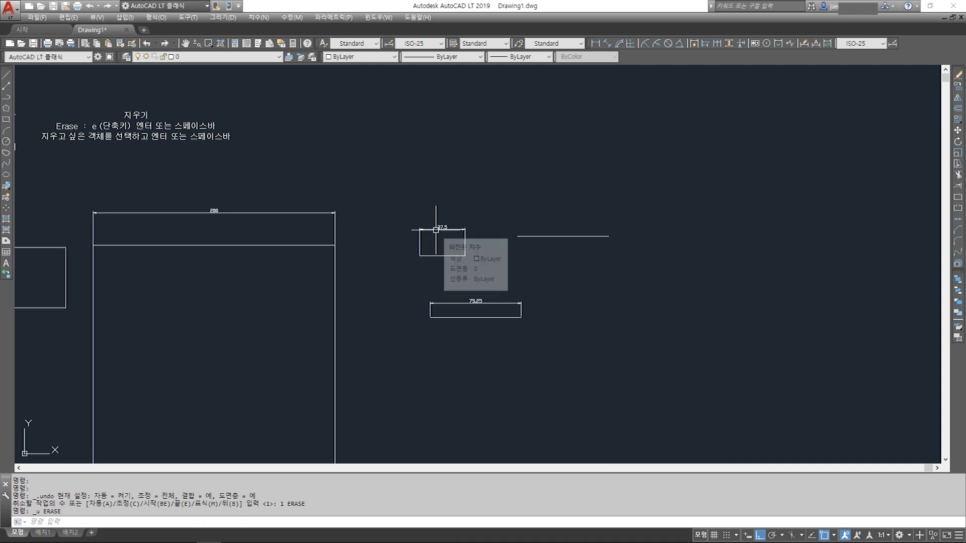
{"action": "key", "text": "ctrl+z"}
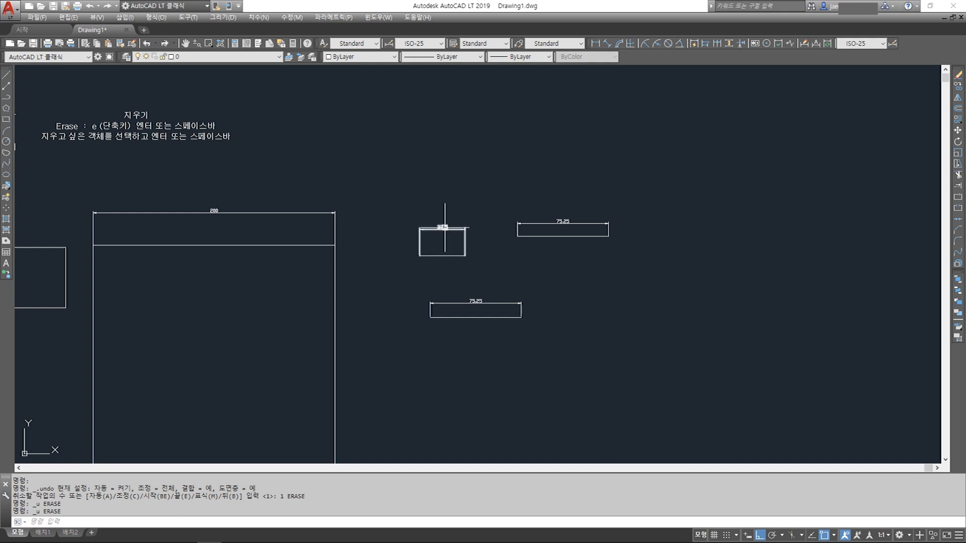
Step: Erase the 37.5 dimension and the upper 75.25 dimension
{"action": "type", "text": "e"}
{"action": "key", "text": "Return"}
{"action": "left_click", "coordinate": [454, 228]}
{"action": "key", "text": "Return"}
{"action": "left_click", "coordinate": [553, 223]}
{"action": "key", "text": "Return"}
Step: Erase the 200 dimension, the lower 75.25 dimension, the two upper short lines, and the large square's top and right sides
{"action": "left_click", "coordinate": [487, 304]}
{"action": "left_click", "coordinate": [335, 222]}
{"action": "left_click", "coordinate": [438, 231]}
{"action": "left_click", "coordinate": [423, 265]}
{"action": "left_click", "coordinate": [580, 222]}
{"action": "left_click", "coordinate": [555, 260]}
{"action": "left_click", "coordinate": [360, 281]}
{"action": "left_click", "coordinate": [317, 272]}
{"action": "left_click", "coordinate": [296, 227]}
{"action": "left_click", "coordinate": [279, 267]}
{"action": "key", "text": "Delete"}
Step: Erase the remaining short horizontal line to the right of the large square
{"action": "middle_click_drag", "start_coordinate": [246, 305], "coordinate": [457, 261]}
{"action": "left_click", "coordinate": [671, 254]}
{"action": "left_click", "coordinate": [599, 304]}
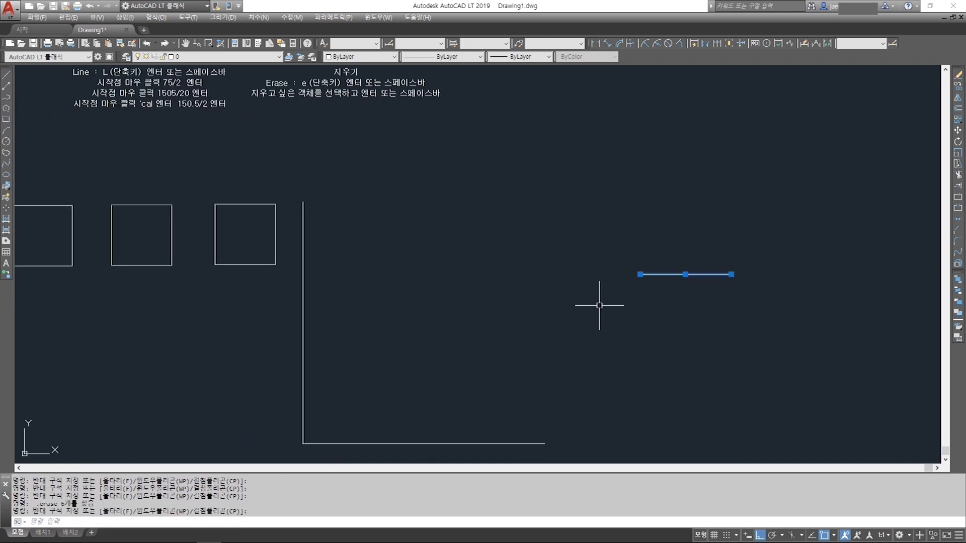
{"action": "middle_click_drag", "start_coordinate": [339, 298], "coordinate": [514, 284]}
{"action": "key", "text": "Delete"}
Step: Erase the middle one of the three small squares with a window selection
{"action": "left_click", "coordinate": [265, 164]}
{"action": "left_click", "coordinate": [373, 261]}
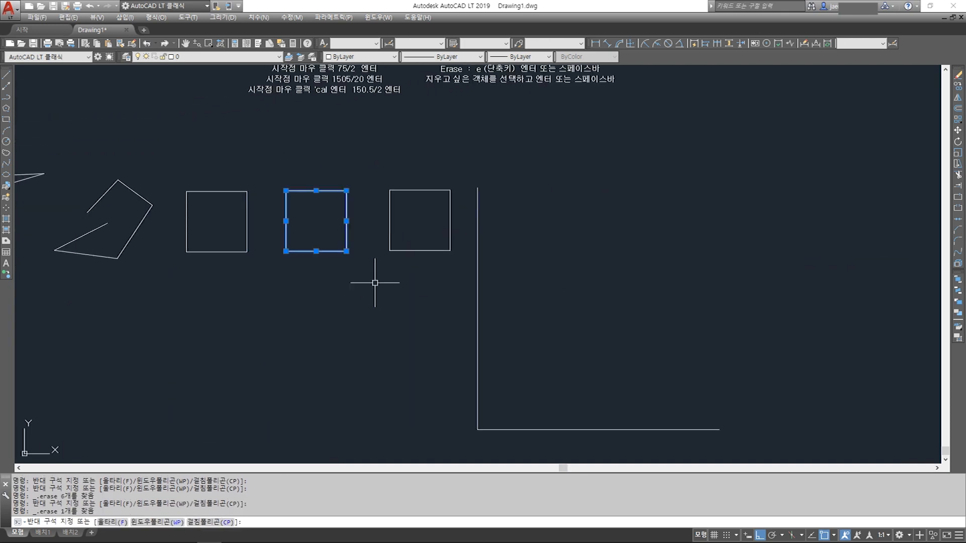
{"action": "key", "text": "Delete"}
Step: Erase the two upper segments of the open shape beside the first small square
{"action": "middle_click_drag", "start_coordinate": [79, 274], "coordinate": [388, 274]}
{"action": "left_click", "coordinate": [449, 157]}
{"action": "left_click", "coordinate": [427, 185]}
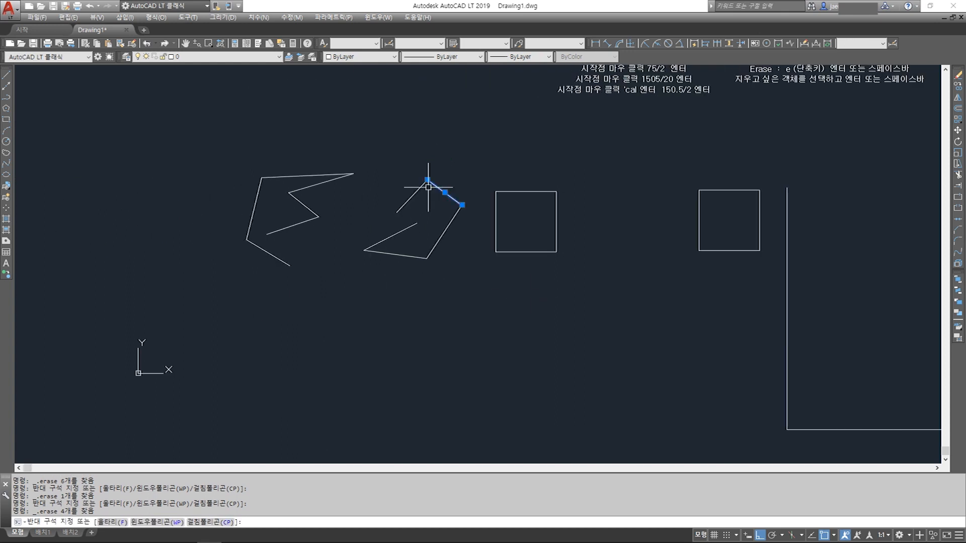
{"action": "left_click", "coordinate": [434, 191]}
{"action": "left_click", "coordinate": [406, 202]}
{"action": "key", "text": "Delete"}
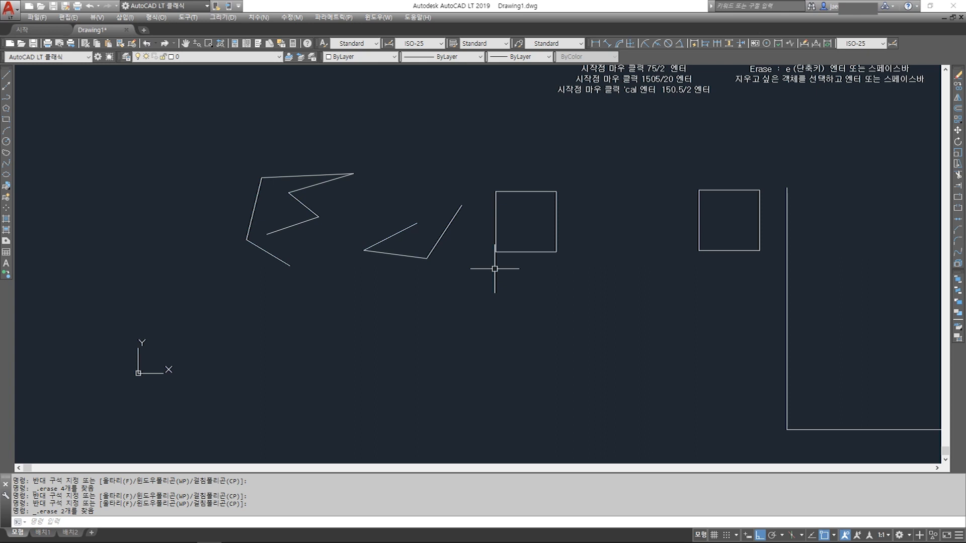
Step: Undo the recent erasures one by one, from the open shape's segments back to the 37.5 dimension
{"action": "key", "text": "ctrl+z"}
{"action": "key", "text": "ctrl+z"}
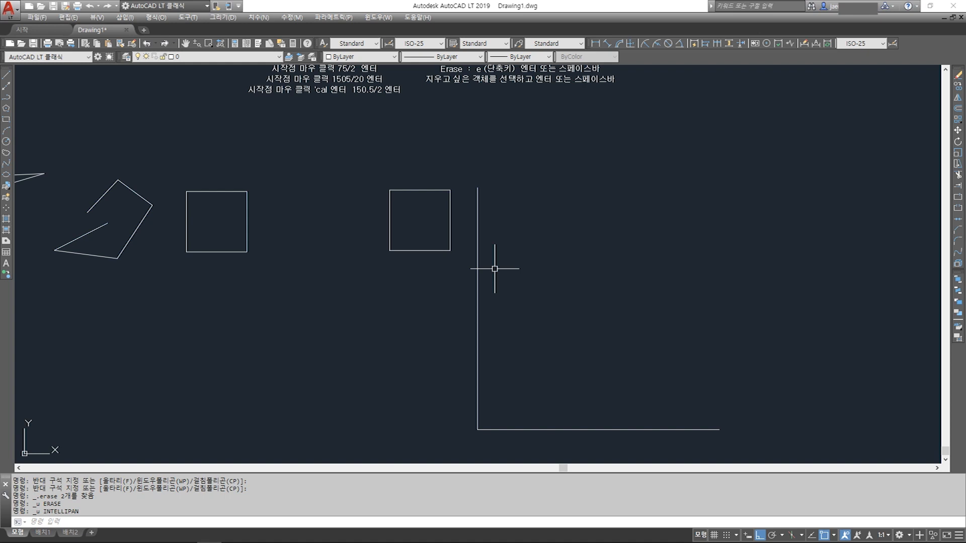
{"action": "key", "text": "ctrl+z"}
{"action": "key", "text": "ctrl+z"}
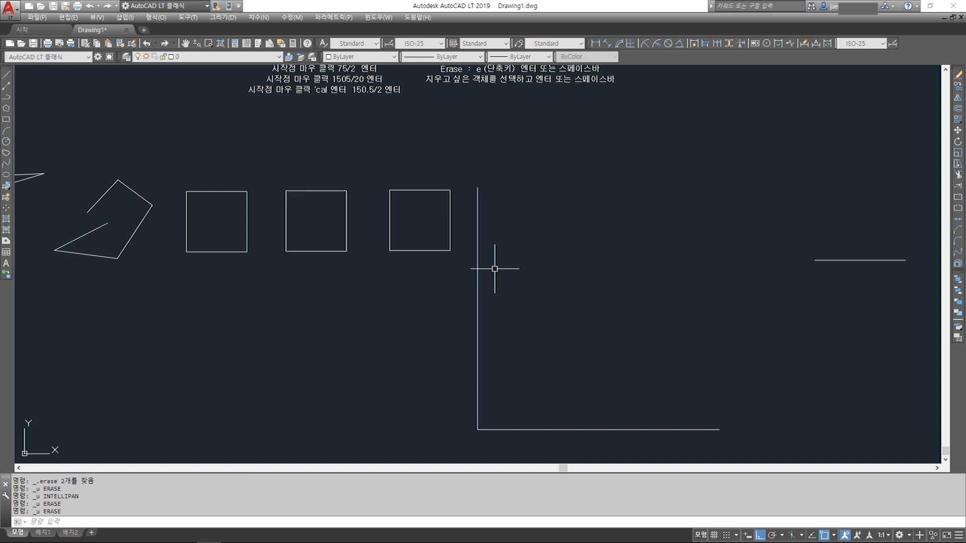
{"action": "key", "text": "ctrl+z"}
{"action": "key", "text": "ctrl+z"}
{"action": "key", "text": "ctrl+z"}
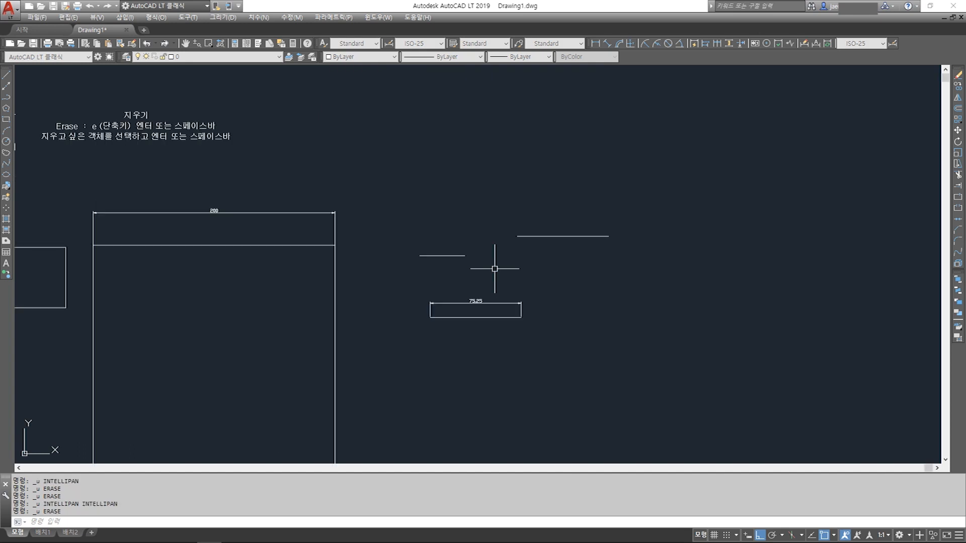
{"action": "key", "text": "ctrl+z"}
{"action": "key", "text": "ctrl+z"}
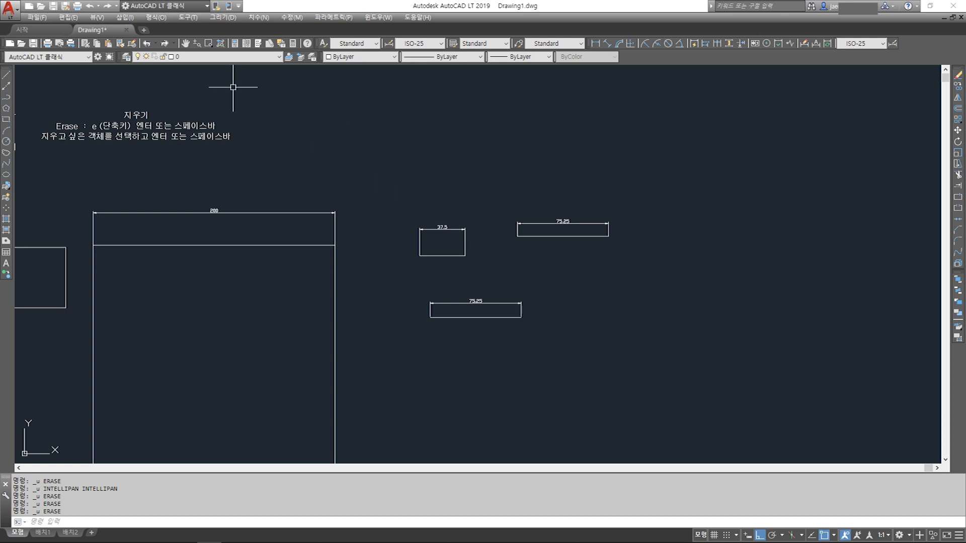
Step: Redo all the undone erasures one by one, up to the open shape's two upper segments
{"action": "left_click", "coordinate": [107, 6]}
{"action": "left_click", "coordinate": [108, 6]}
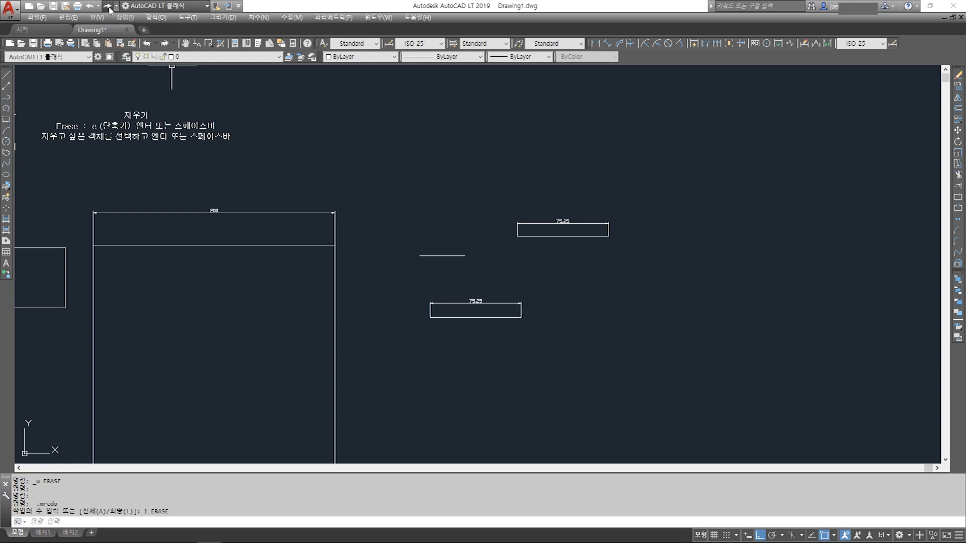
{"action": "left_click", "coordinate": [108, 7]}
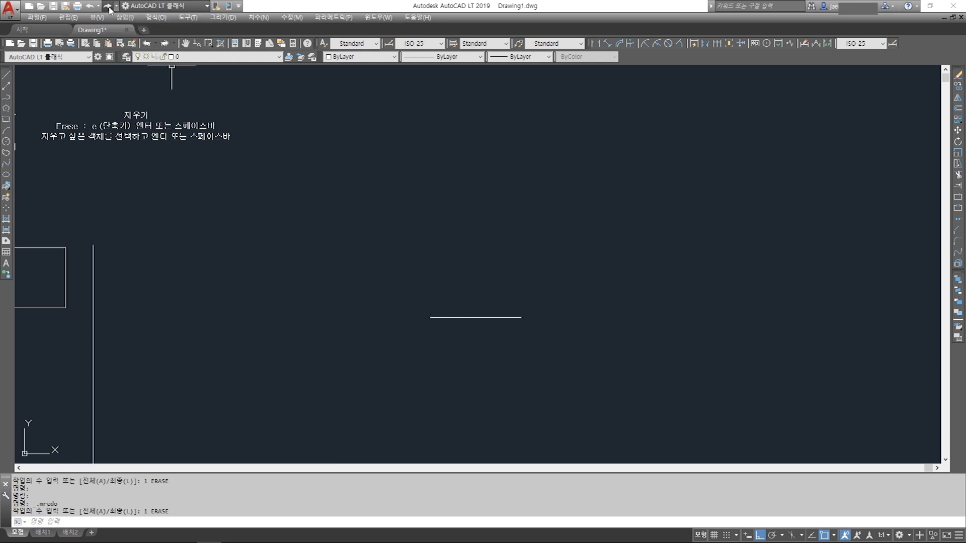
{"action": "left_click", "coordinate": [107, 6]}
{"action": "left_click", "coordinate": [108, 6]}
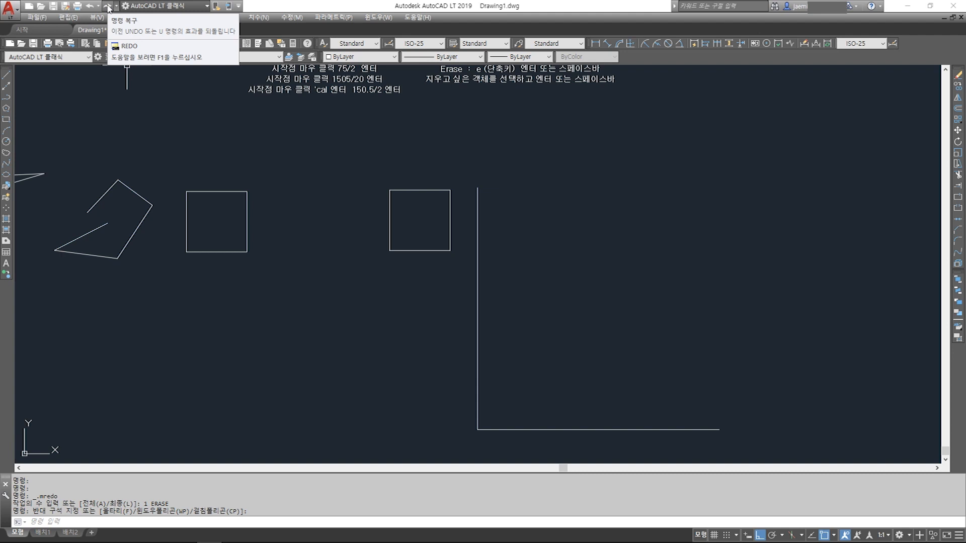
{"action": "left_click", "coordinate": [108, 7]}
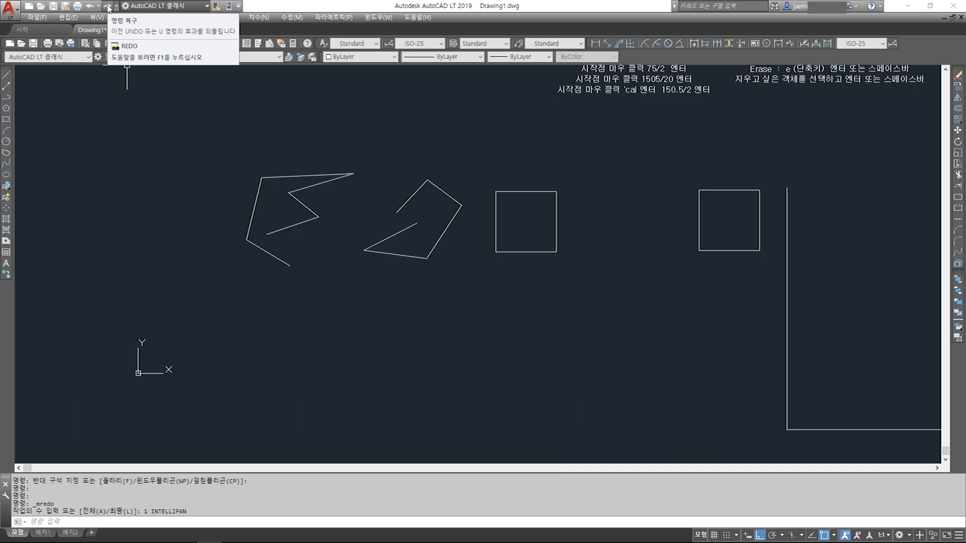
{"action": "left_click", "coordinate": [108, 7]}
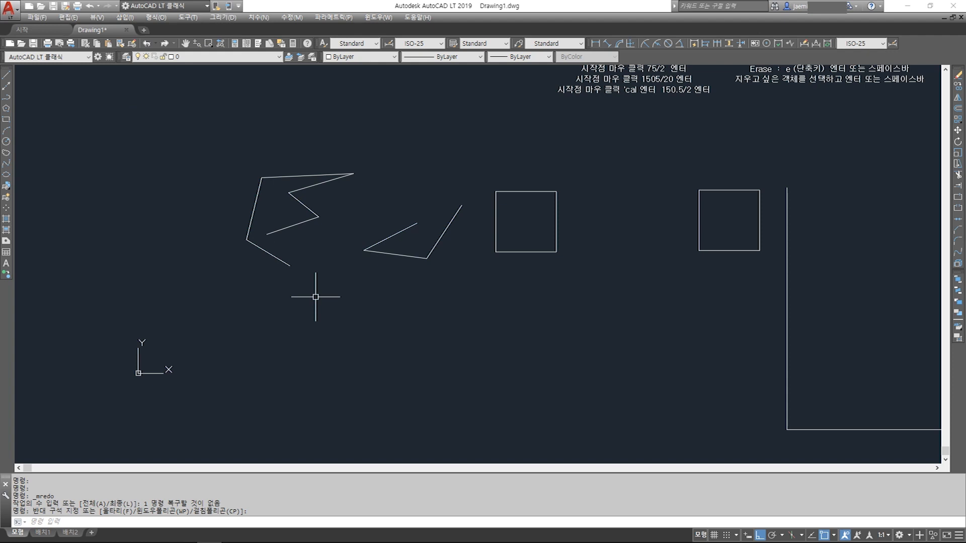
Step: Draw three connected 100-long line segments in the empty area right of the large square: downward, rightward and downward again
{"action": "mouse_move", "coordinate": [639, 298]}
{"action": "middle_mouse_down"}
{"action": "mouse_move", "coordinate": [334, 297]}
{"action": "mouse_move", "coordinate": [617, 291]}
{"action": "mouse_move", "coordinate": [373, 299]}
{"action": "middle_mouse_up"}
{"action": "middle_click_drag", "start_coordinate": [673, 296], "coordinate": [486, 295]}
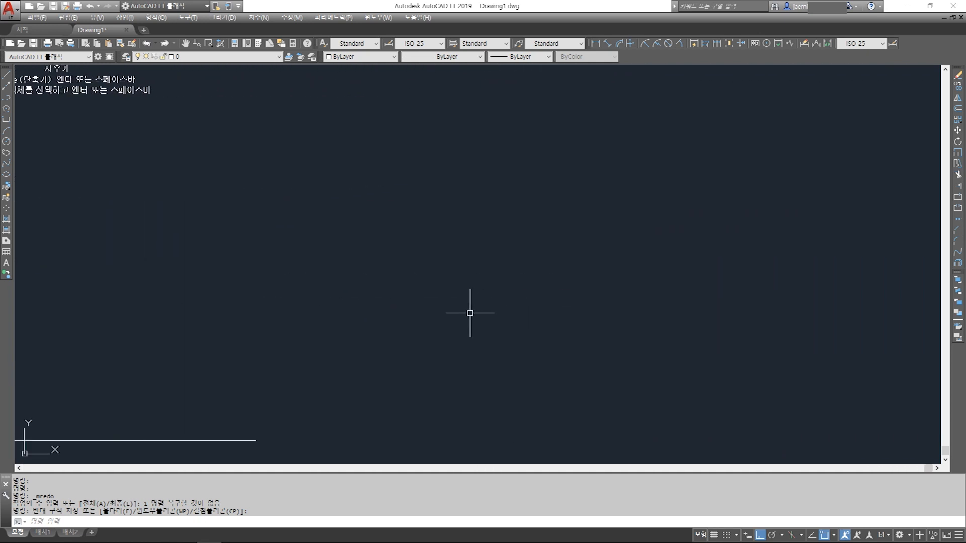
{"action": "type", "text": "l"}
{"action": "key", "text": "Return"}
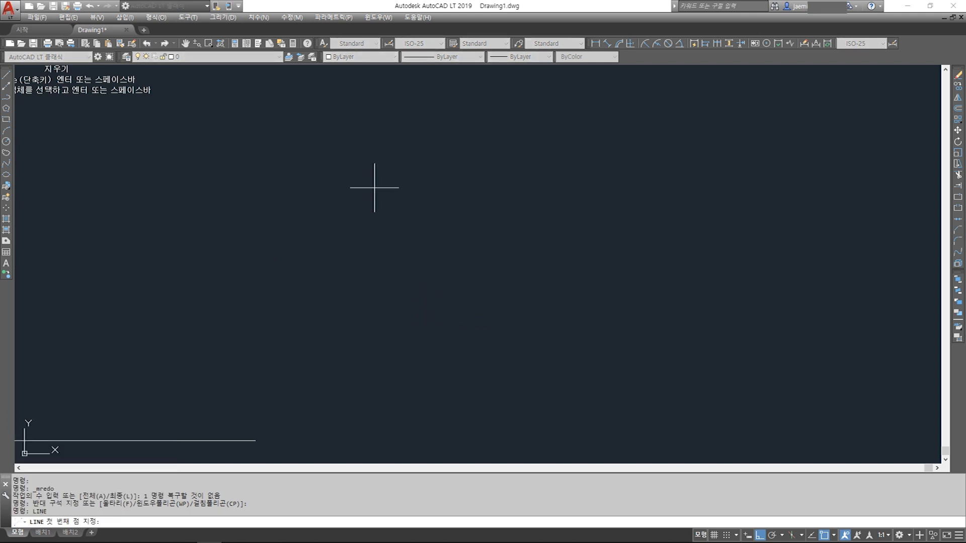
{"action": "left_click", "coordinate": [374, 187]}
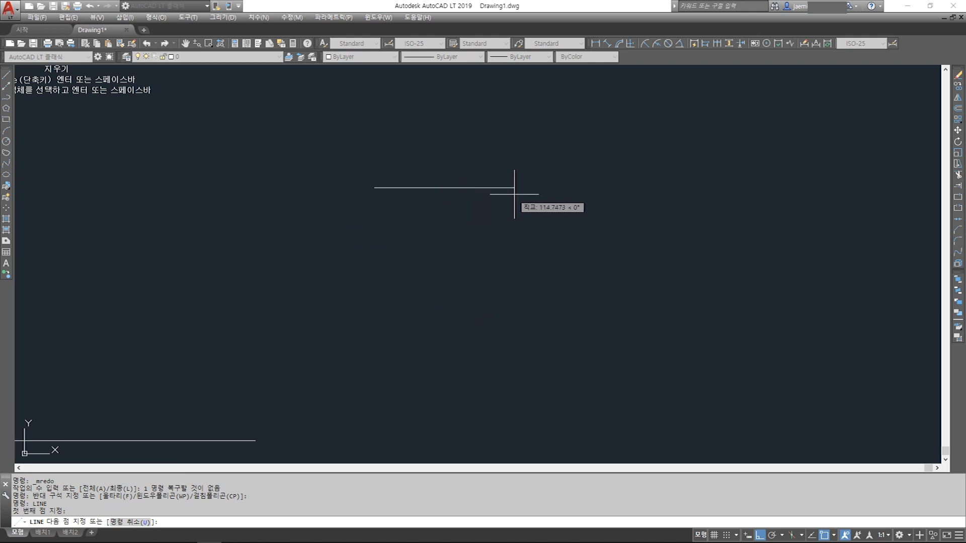
{"action": "type", "text": "100"}
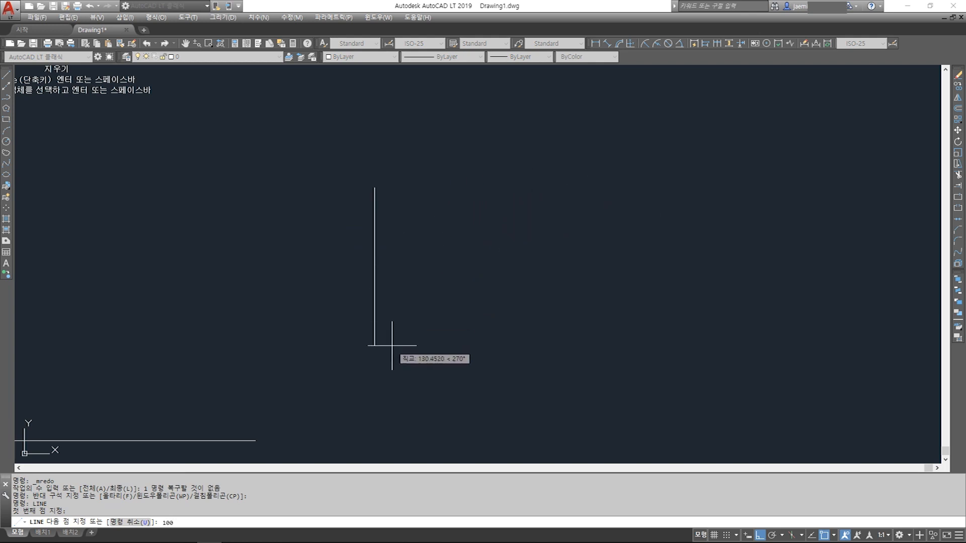
{"action": "key", "text": "Return"}
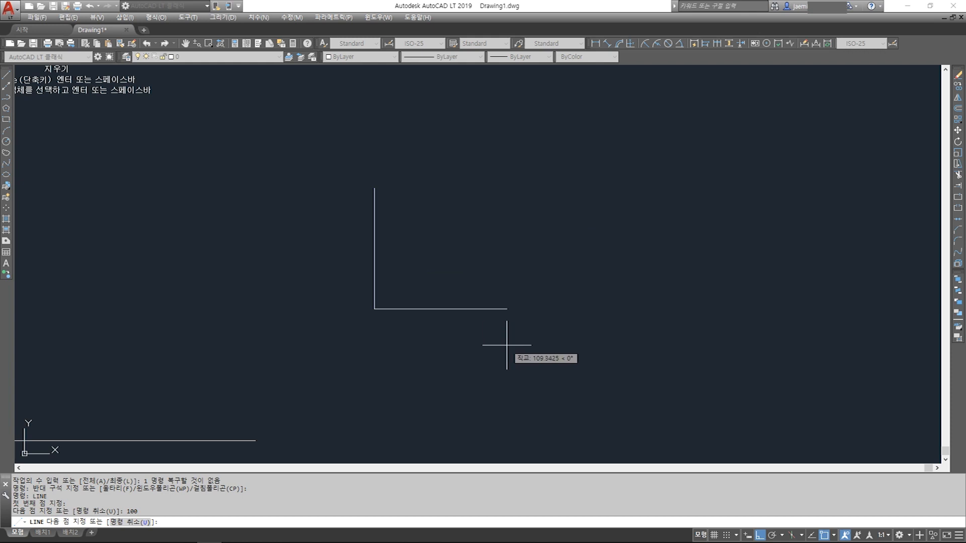
{"action": "type", "text": "100"}
{"action": "key", "text": "Return"}
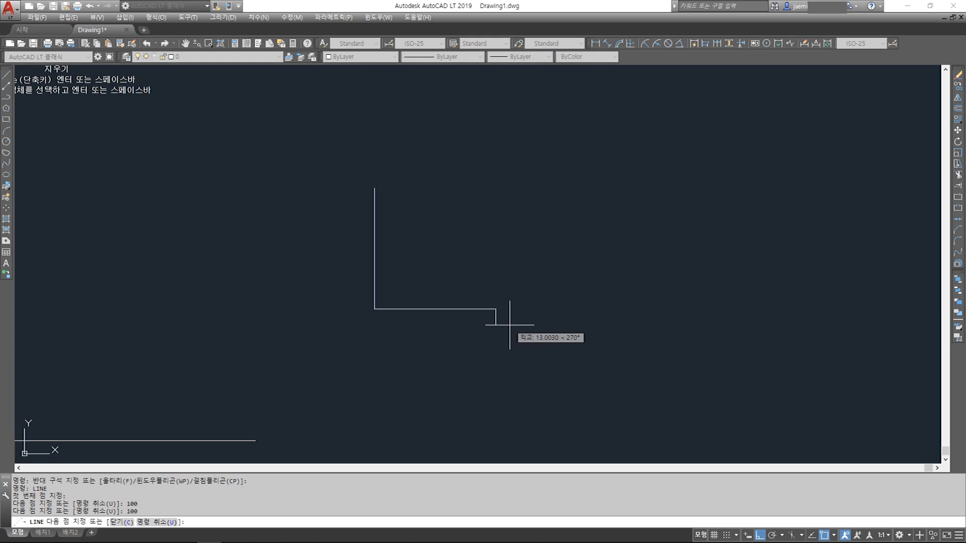
{"action": "type", "text": "100"}
{"action": "key", "text": "Return"}
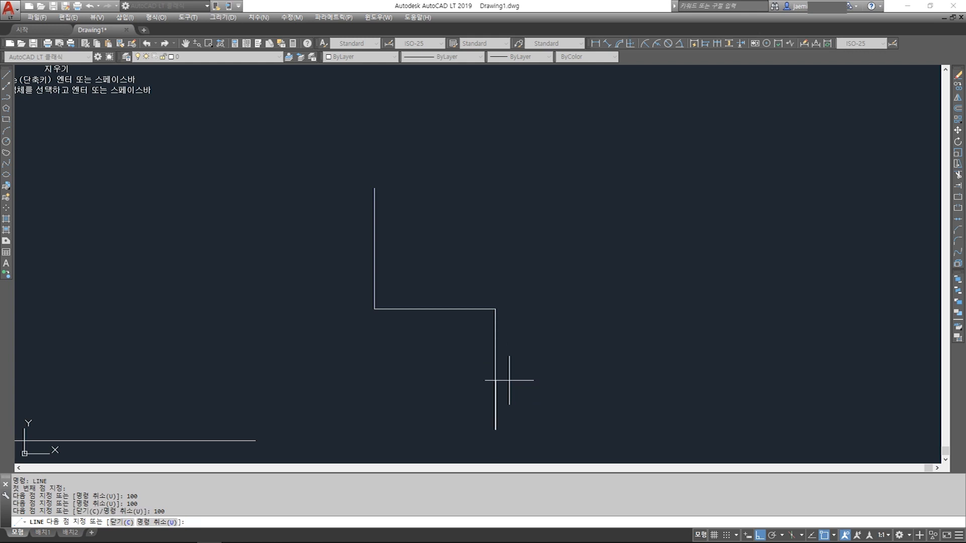
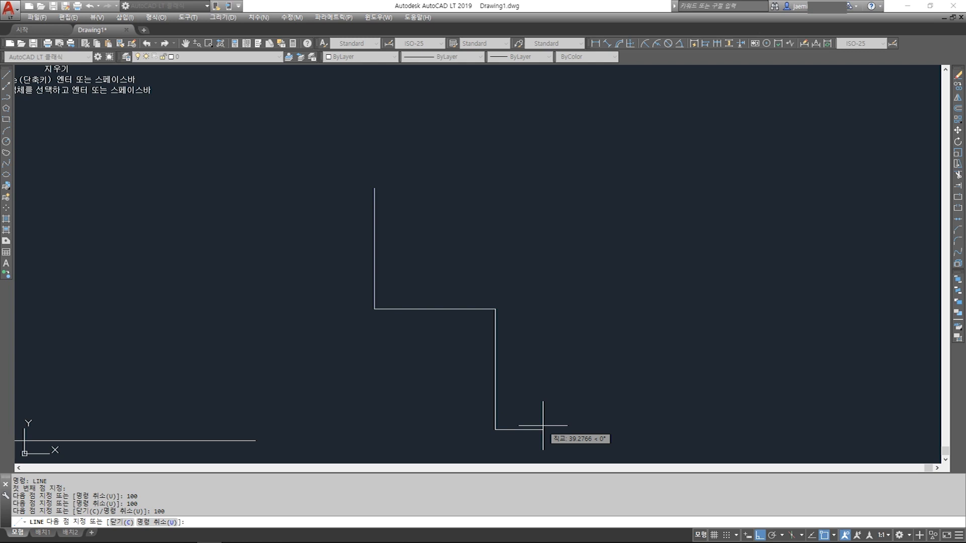
Step: Undo the last downward segment within the running Line command, then complete a closed square with a 100-long upward segment and the Close option
{"action": "key", "text": "ctrl+z"}
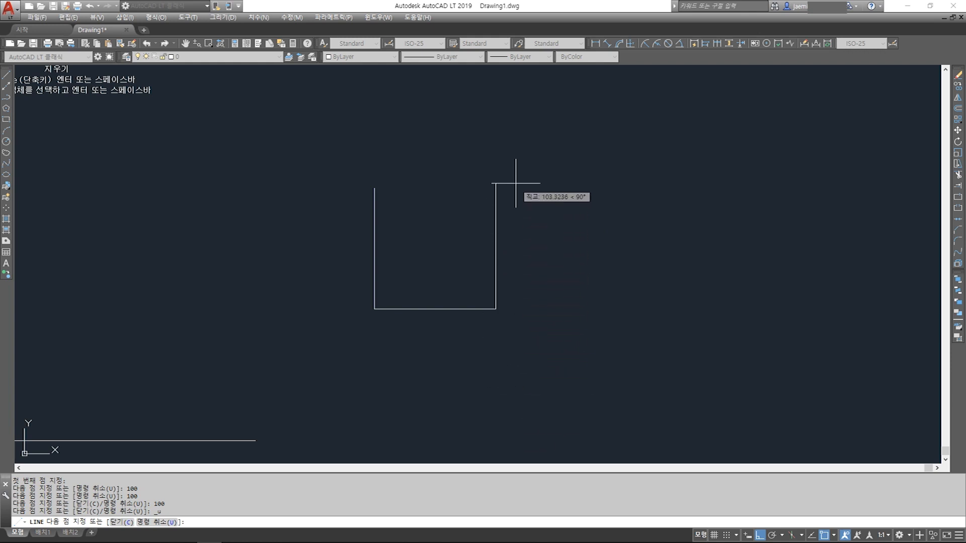
{"action": "type", "text": "100"}
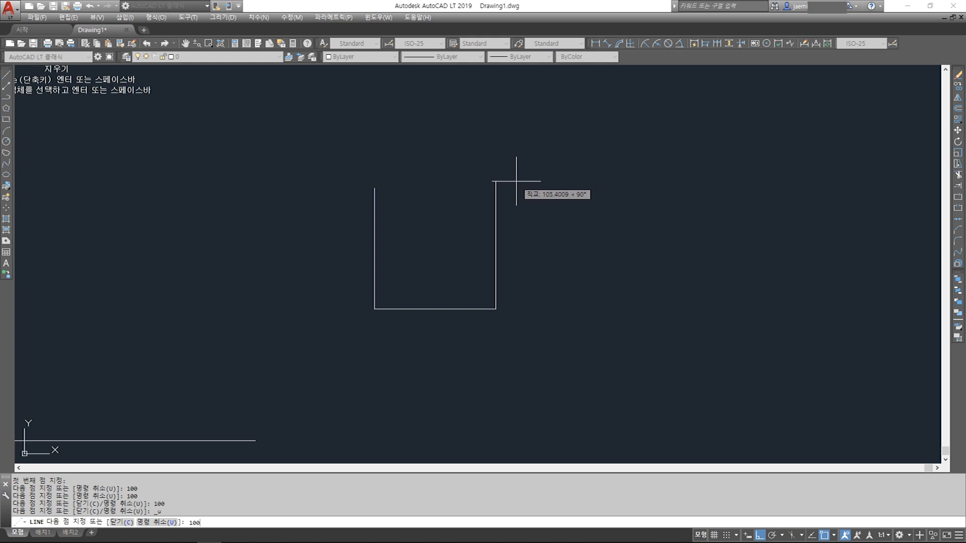
{"action": "key", "text": "Return"}
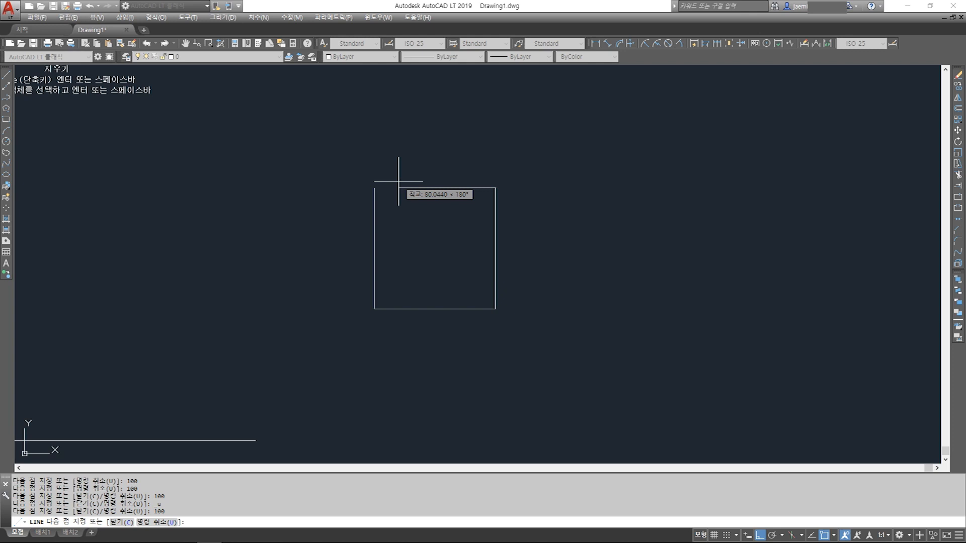
{"action": "type", "text": "c"}
{"action": "key", "text": "Return"}
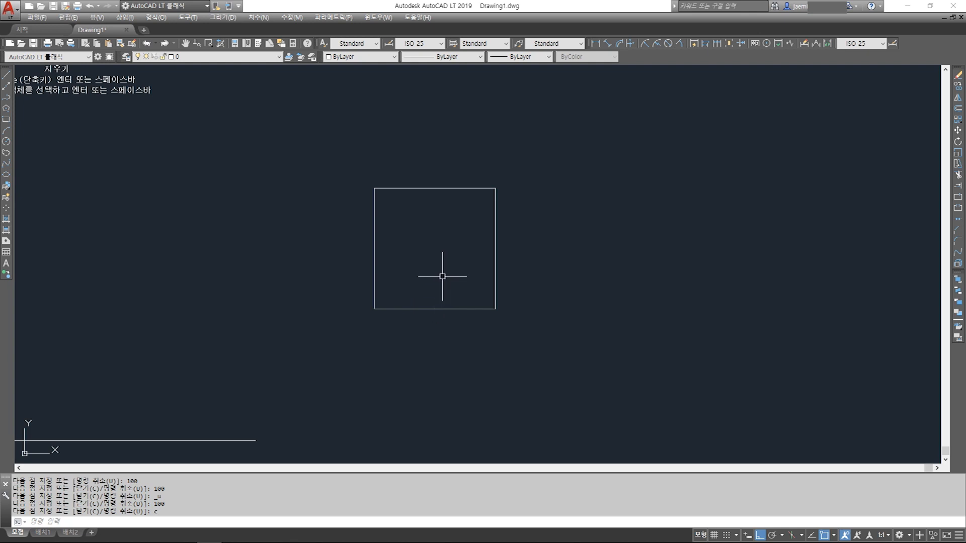
Step: Select all four sides of the newly drawn 100-long square one by one
{"action": "scroll", "coordinate": [528, 309], "scroll_direction": "down", "scroll_amount": 3}
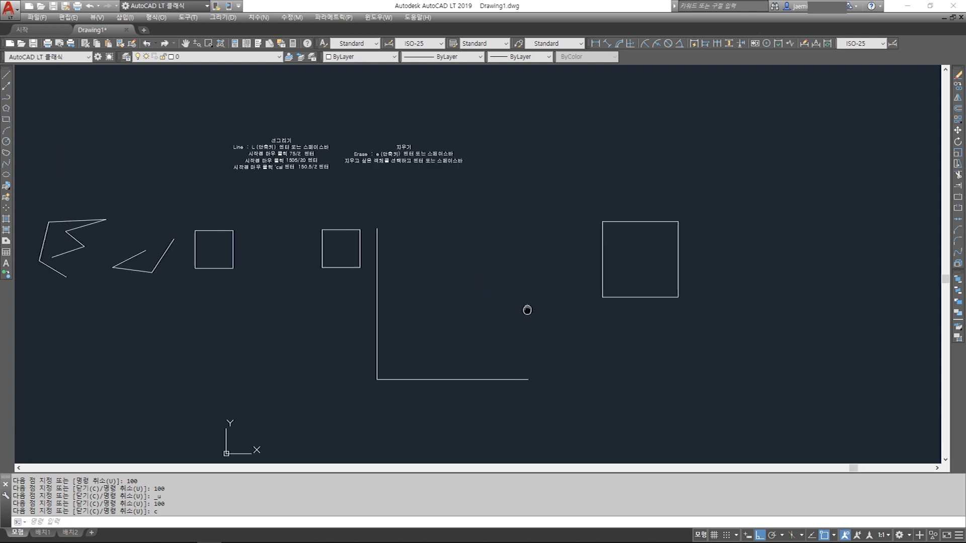
{"action": "middle_click_drag", "start_coordinate": [452, 309], "coordinate": [535, 312]}
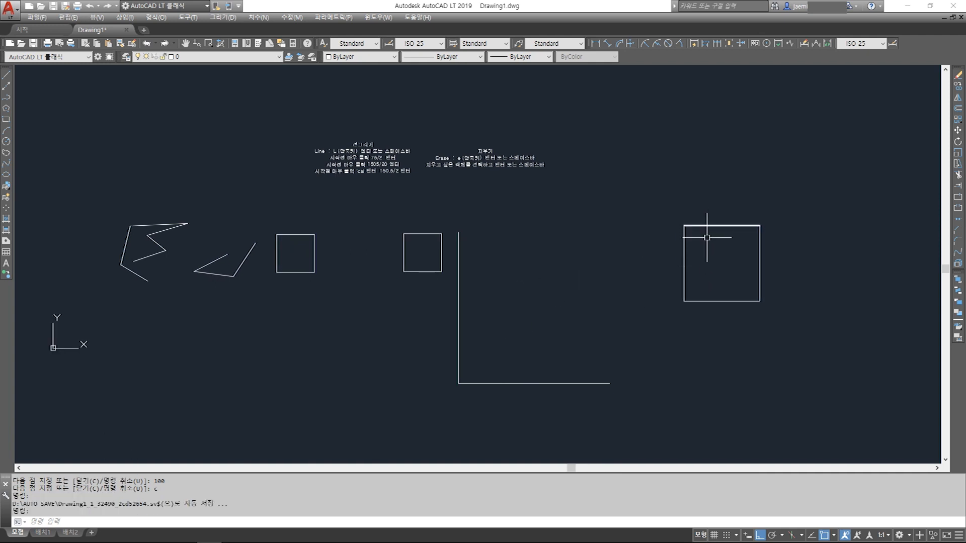
{"action": "scroll", "coordinate": [727, 233], "scroll_direction": "up", "scroll_amount": 4}
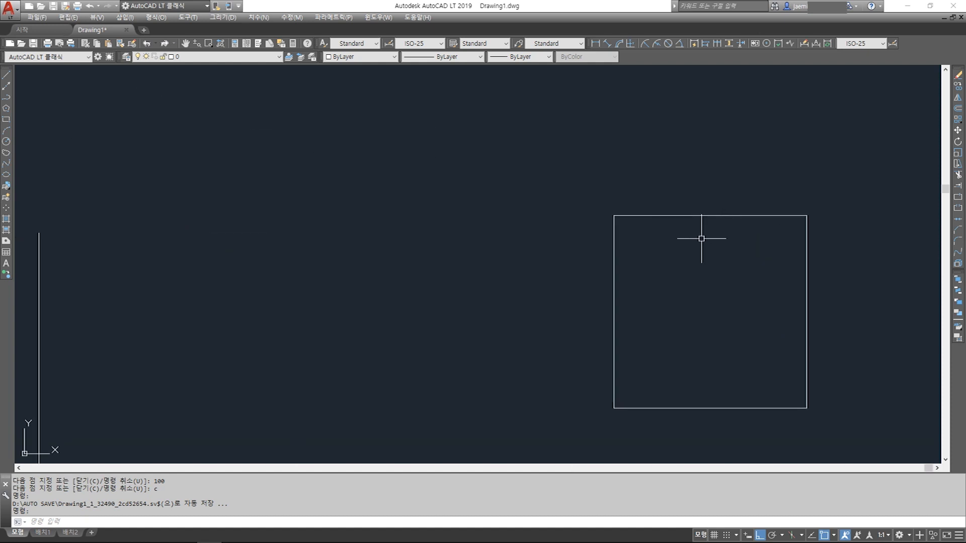
{"action": "left_click", "coordinate": [685, 216]}
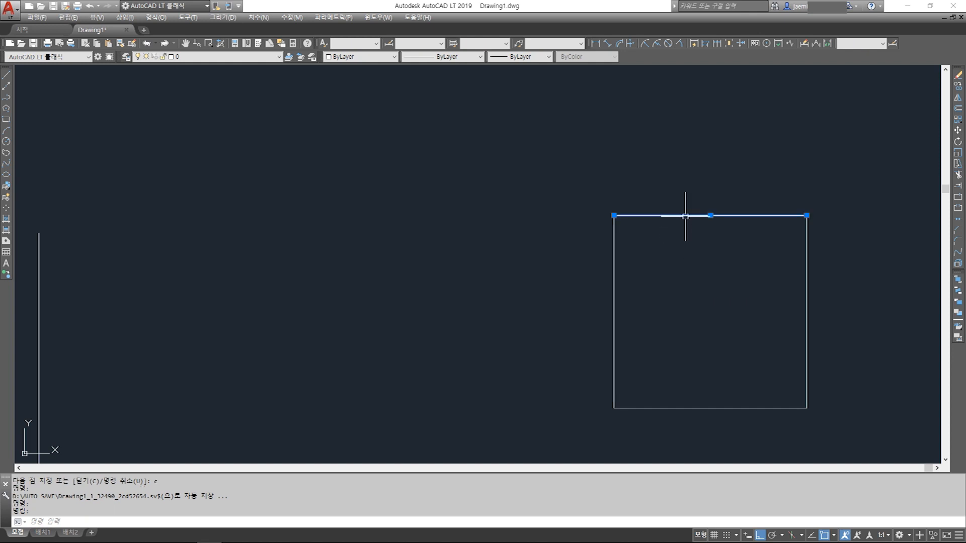
{"action": "left_click", "coordinate": [614, 253]}
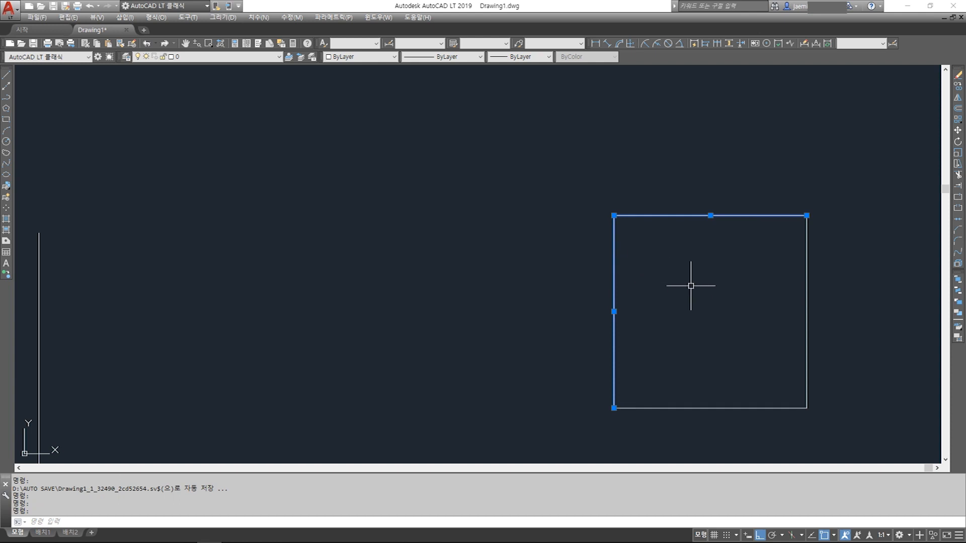
{"action": "left_click", "coordinate": [805, 264]}
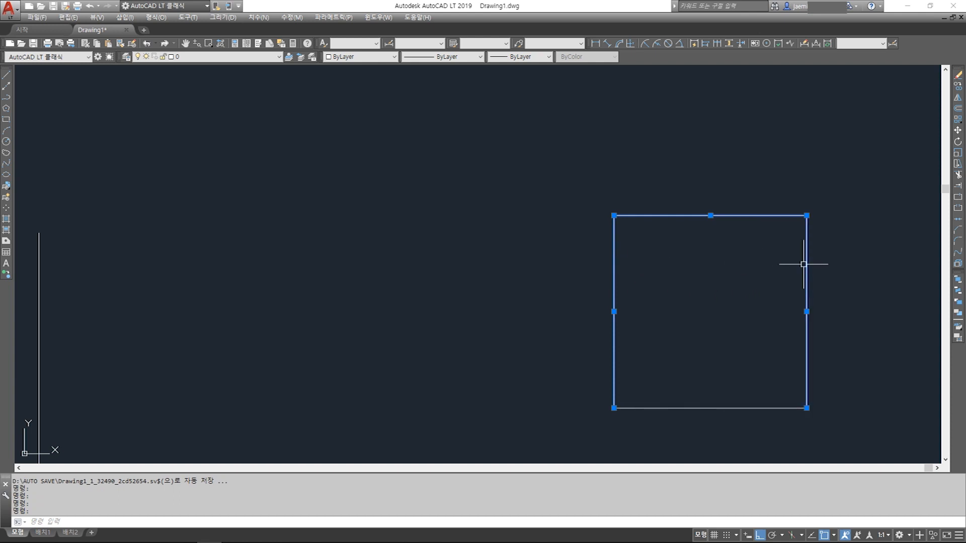
{"action": "left_click", "coordinate": [731, 409]}
Step: Add the long vertical line and the upper, right and left sides of the small square beside it to the selection
{"action": "scroll", "coordinate": [730, 262], "scroll_direction": "down", "scroll_amount": 2}
{"action": "middle_click_drag", "start_coordinate": [35, 443], "coordinate": [127, 405]}
{"action": "left_click", "coordinate": [389, 259]}
{"action": "left_click", "coordinate": [362, 243]}
{"action": "left_click", "coordinate": [341, 209]}
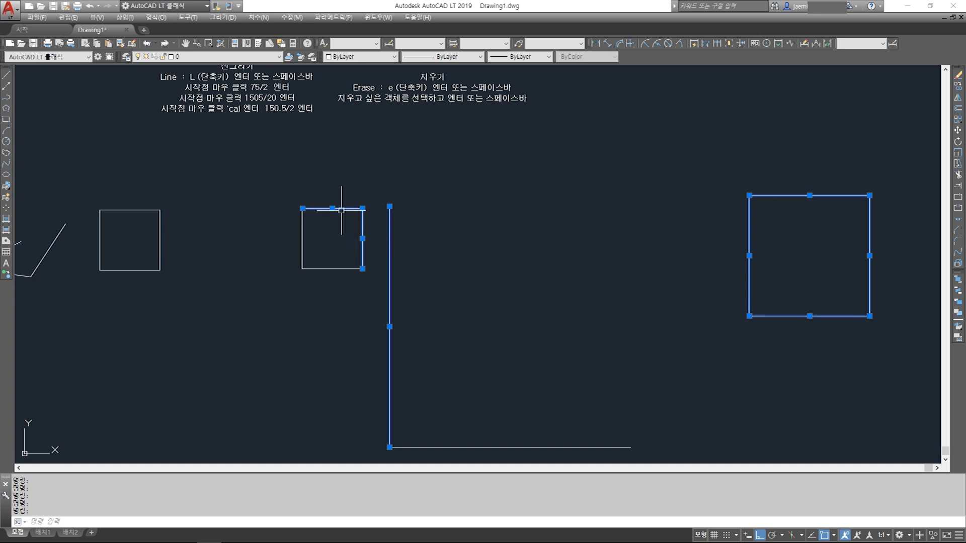
{"action": "left_click", "coordinate": [305, 229]}
{"action": "left_click", "coordinate": [302, 242]}
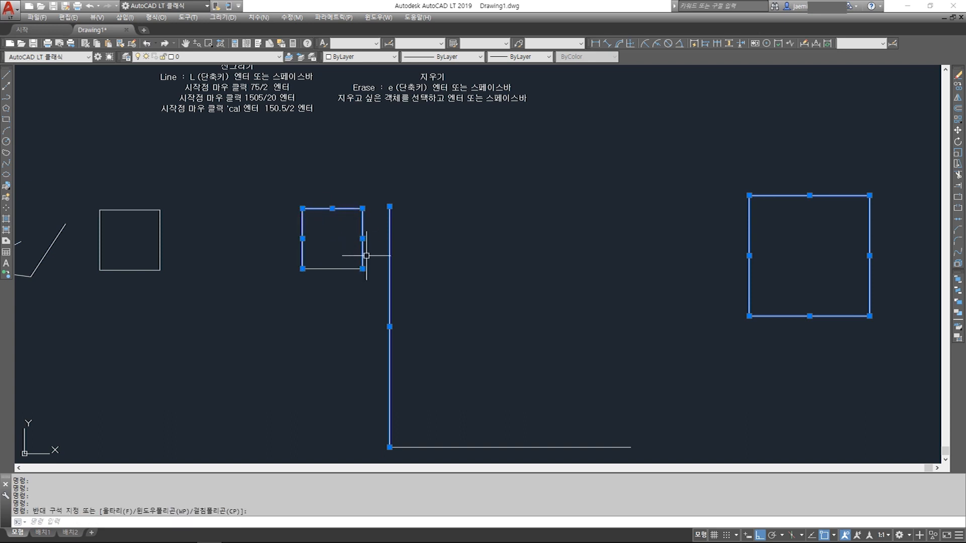
Step: Clear the selection and try left-to-right window selection boxes in the empty area beside the large square, cancelling each one
{"action": "key", "text": "Escape"}
{"action": "middle_click_drag", "start_coordinate": [604, 276], "coordinate": [335, 263]}
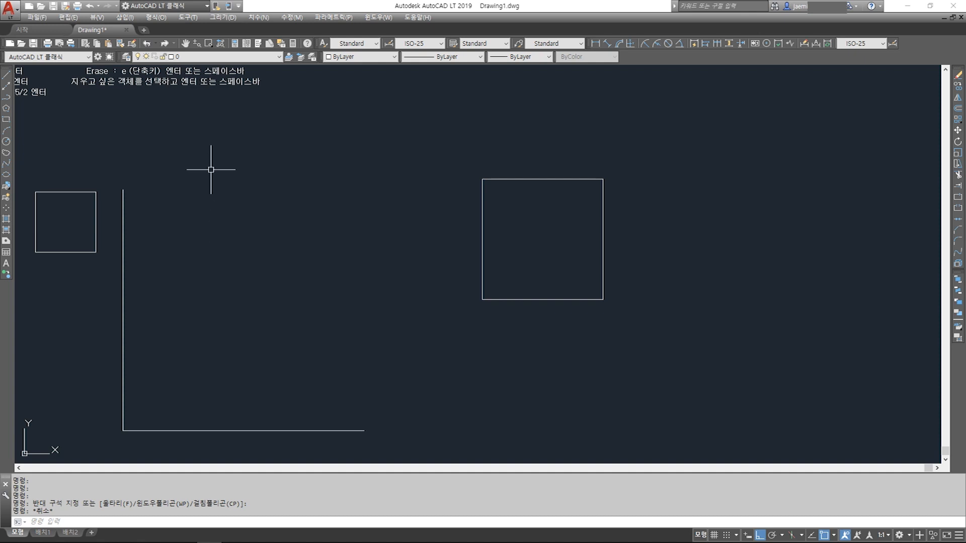
{"action": "left_click", "coordinate": [244, 137]}
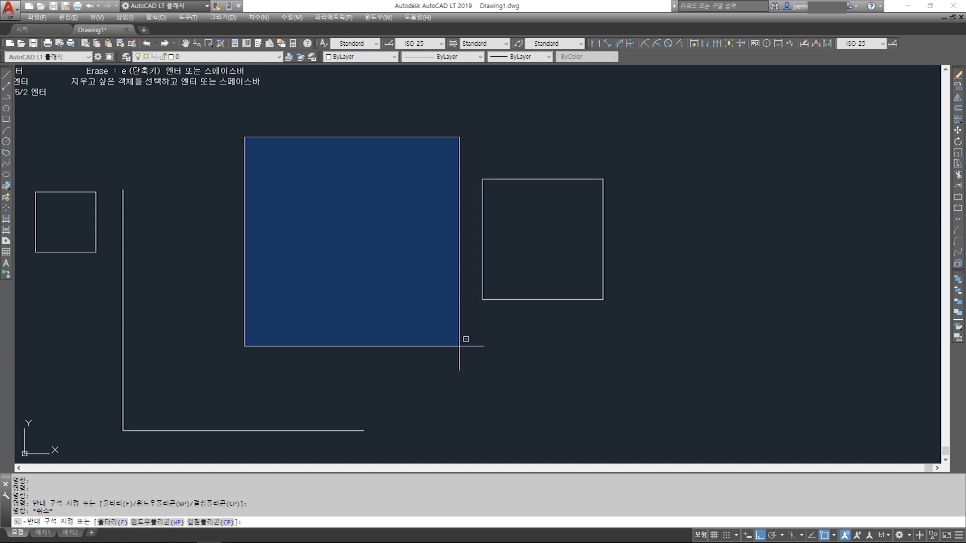
{"action": "key", "text": "Escape"}
{"action": "left_click", "coordinate": [200, 377]}
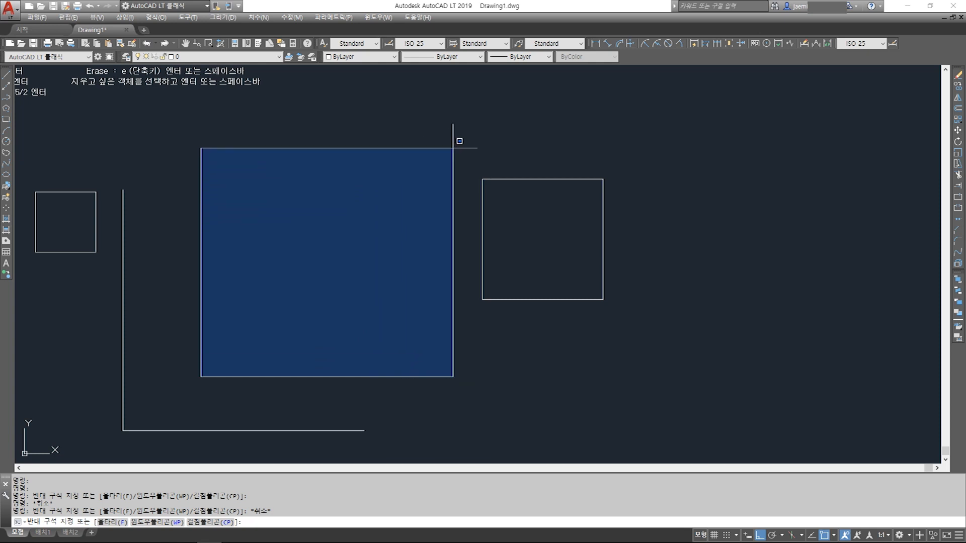
{"action": "key", "text": "Escape"}
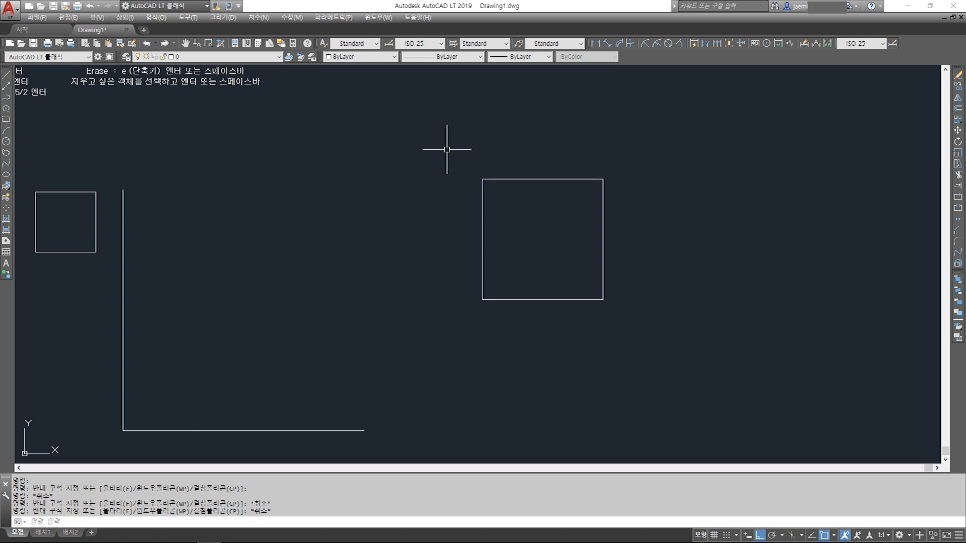
Step: Try right-to-left crossing selection boxes in the empty area beyond the large square, cancelling each one
{"action": "left_click", "coordinate": [856, 123]}
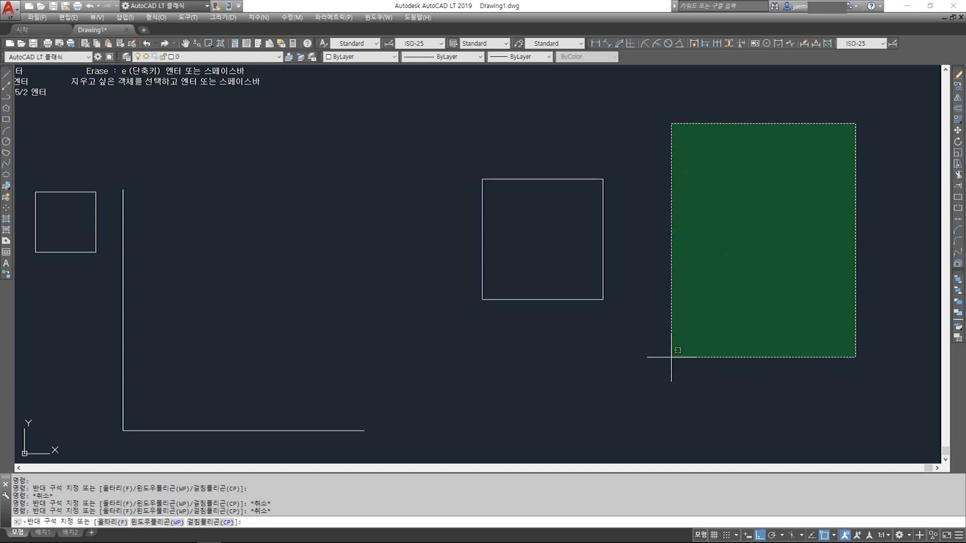
{"action": "key", "text": "Escape"}
{"action": "left_click", "coordinate": [870, 385]}
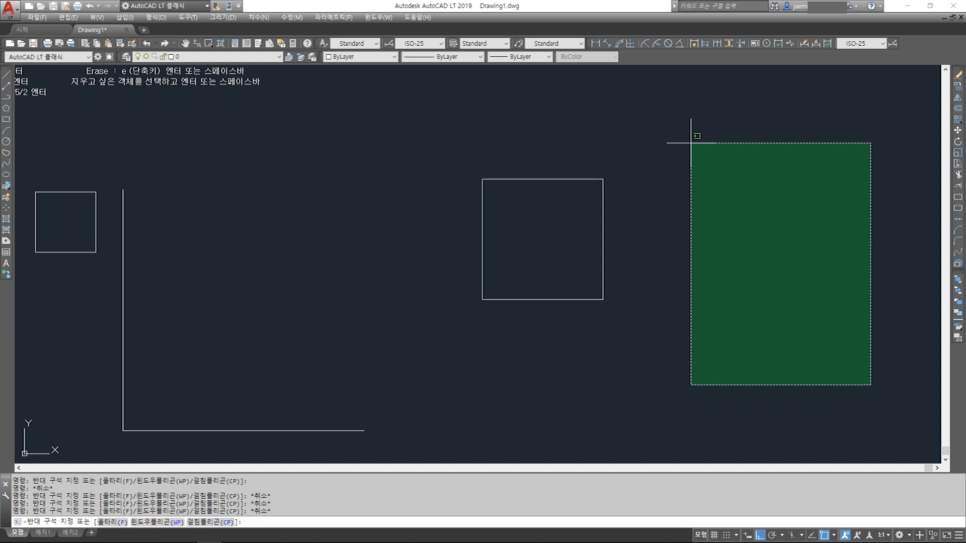
{"action": "key", "text": "Escape"}
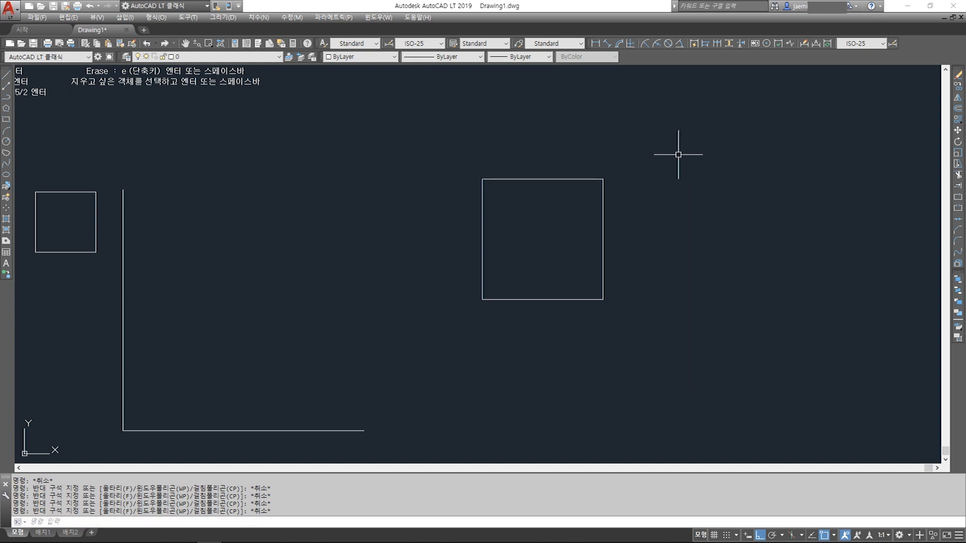
Step: Select the large square's top and left edges using left-to-right window boxes that fully enclose each edge
{"action": "left_click", "coordinate": [288, 111]}
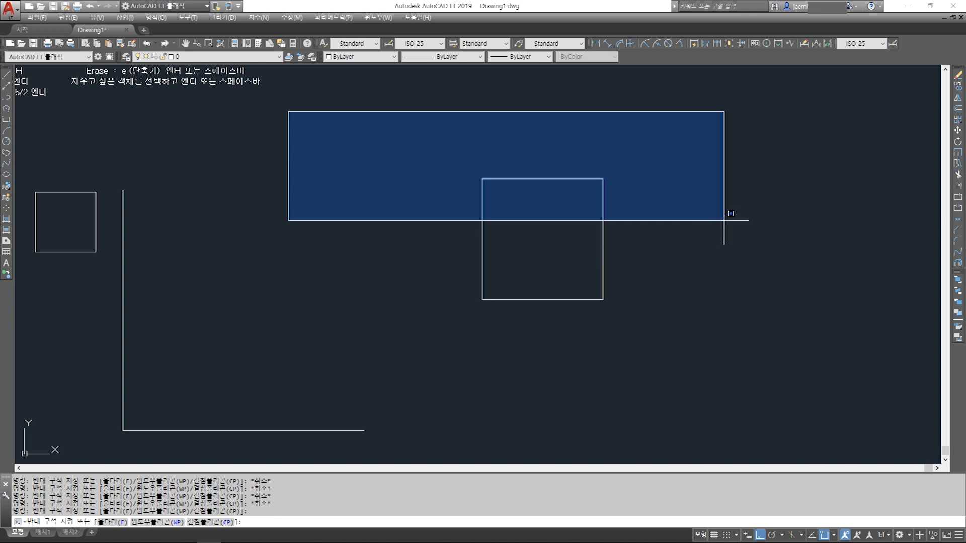
{"action": "left_click", "coordinate": [724, 219]}
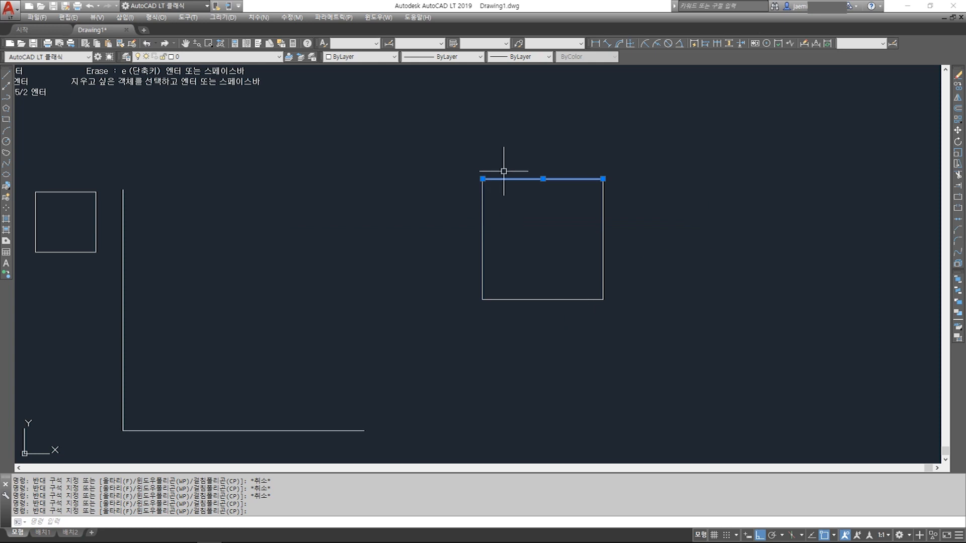
{"action": "left_click", "coordinate": [324, 106]}
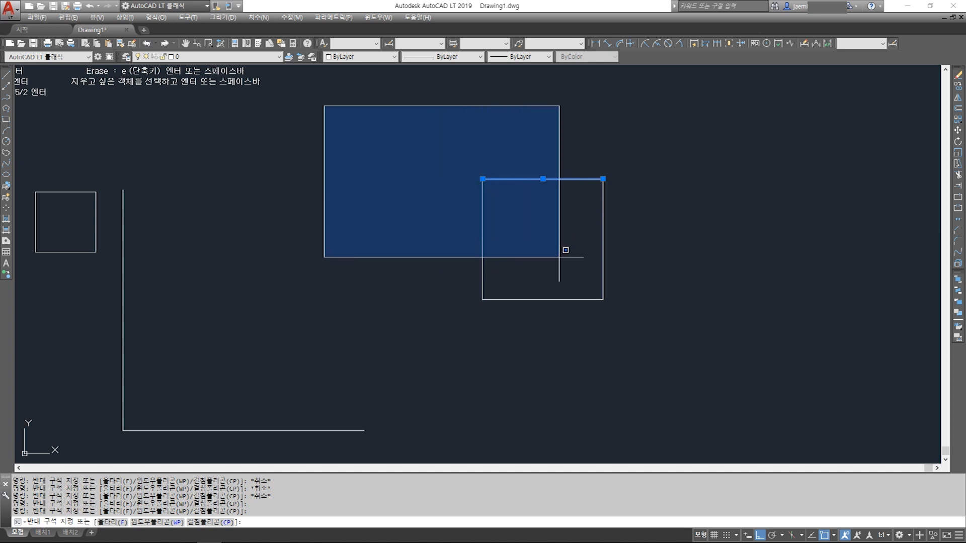
{"action": "left_click", "coordinate": [570, 244]}
{"action": "left_click", "coordinate": [390, 128]}
{"action": "left_click", "coordinate": [564, 237]}
{"action": "left_click", "coordinate": [403, 216]}
{"action": "left_click", "coordinate": [531, 317]}
{"action": "left_click", "coordinate": [363, 97]}
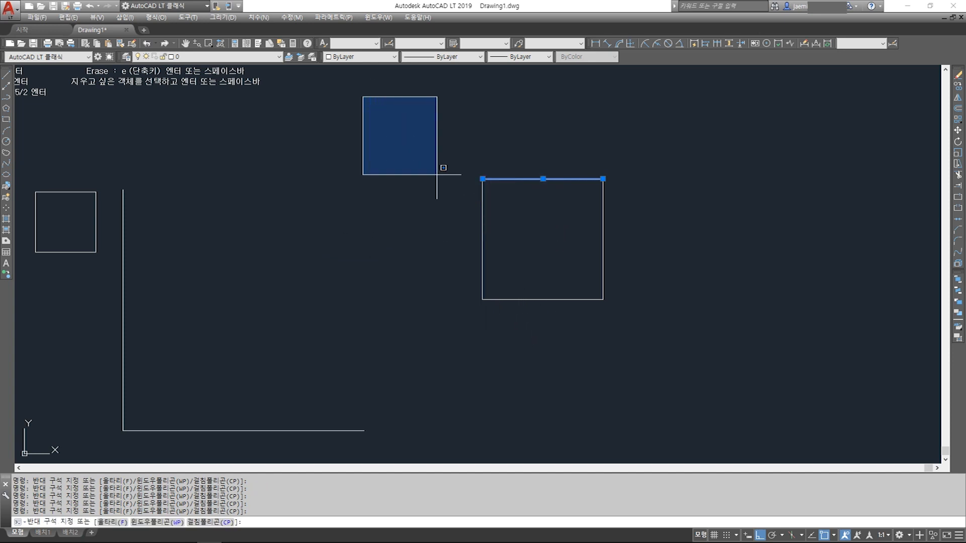
{"action": "left_click", "coordinate": [533, 353]}
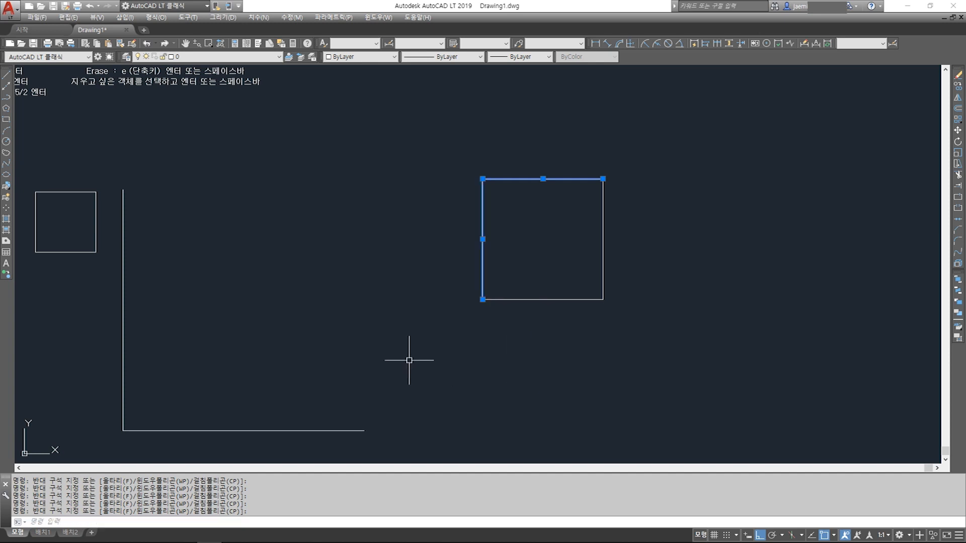
Step: Add the large square's bottom edge to the selection with an enclosing window box, and clear the selection
{"action": "left_click", "coordinate": [391, 386]}
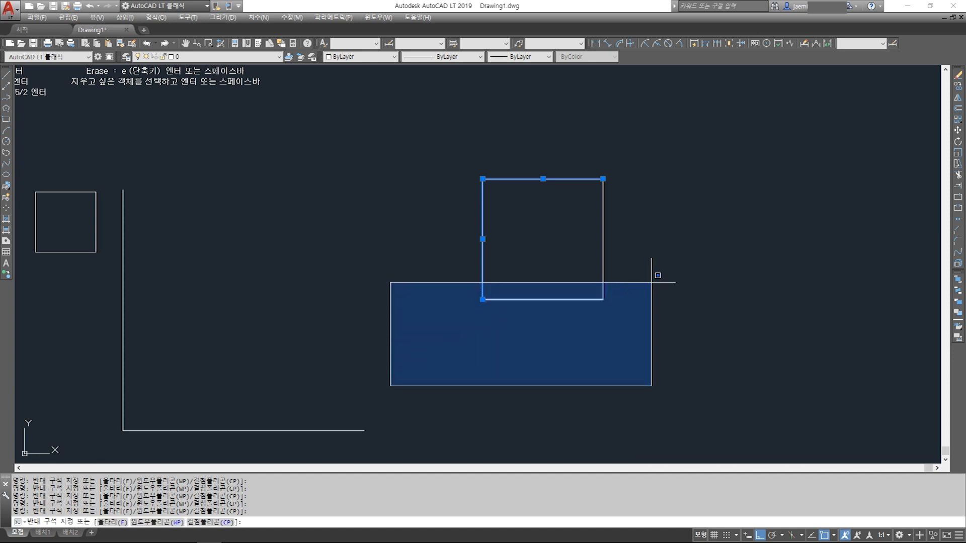
{"action": "left_click", "coordinate": [535, 273]}
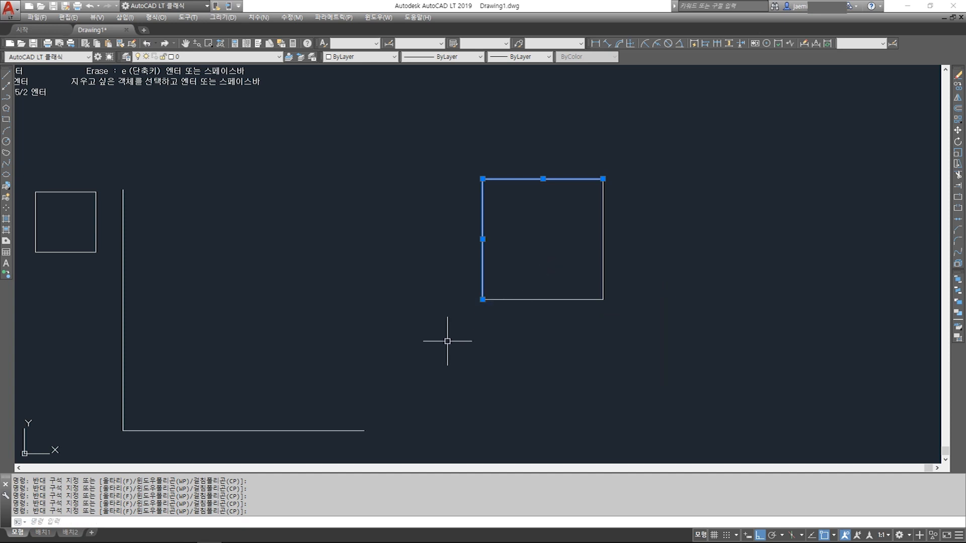
{"action": "left_click", "coordinate": [397, 369]}
{"action": "left_click", "coordinate": [539, 263]}
{"action": "left_click", "coordinate": [401, 367]}
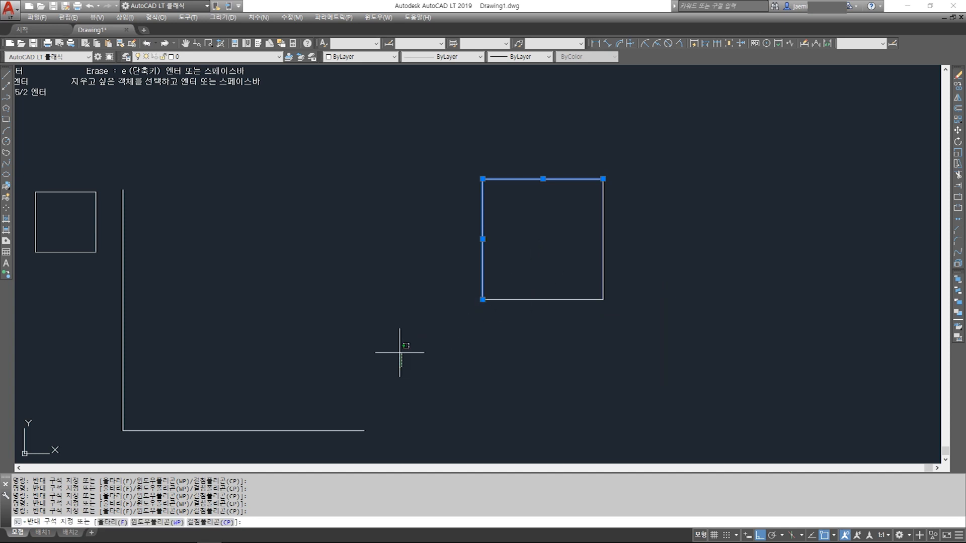
{"action": "left_click", "coordinate": [669, 279]}
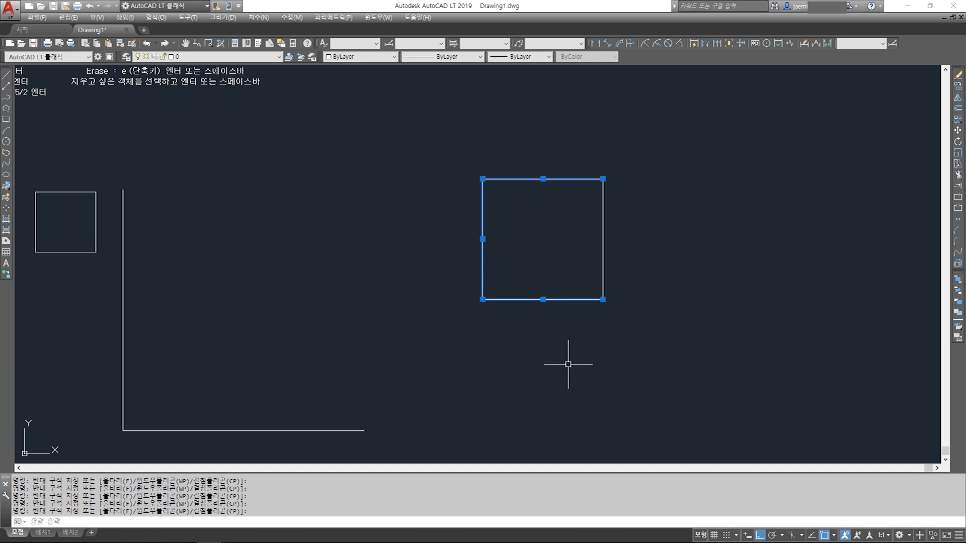
{"action": "key", "text": "Escape"}
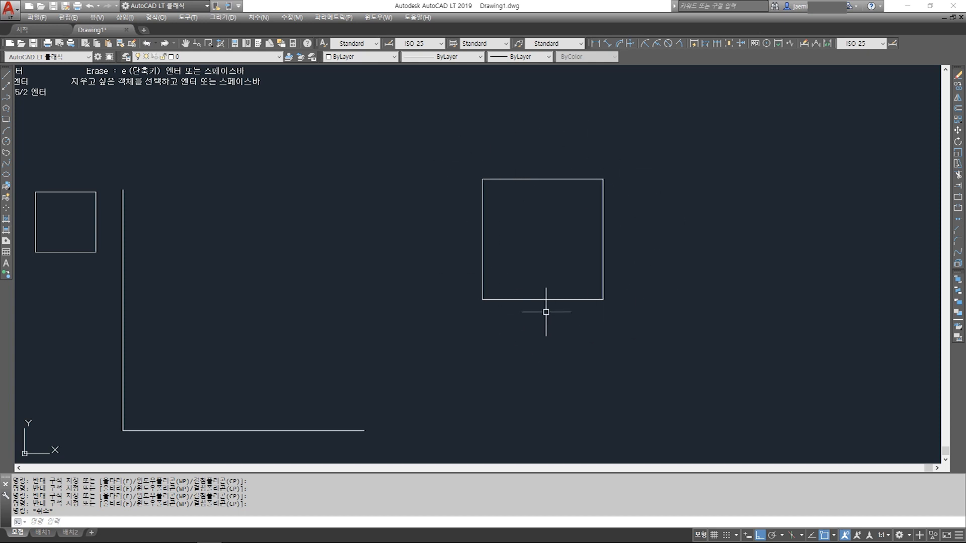
Step: Select the large square's top and right edges with a right-to-left crossing box, and clear the selection
{"action": "left_click", "coordinate": [818, 116]}
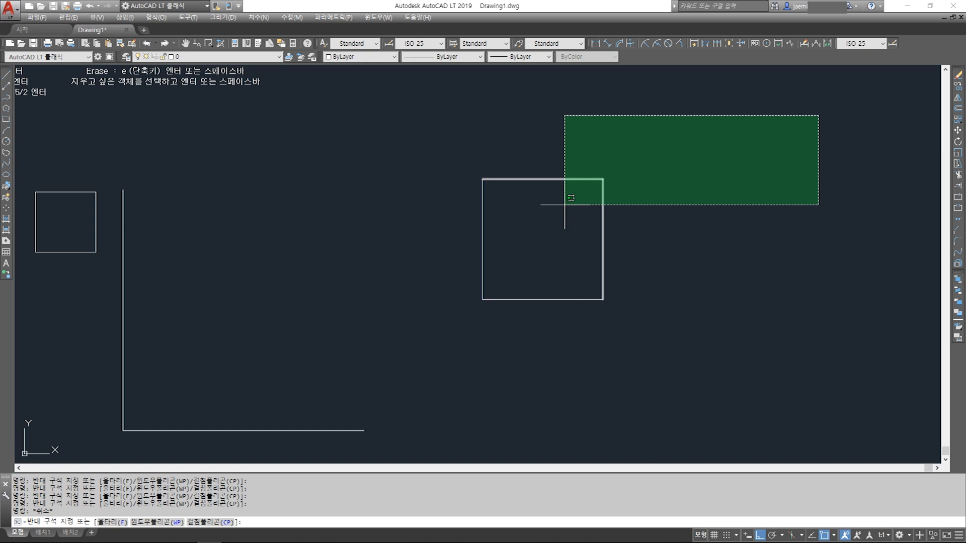
{"action": "left_click", "coordinate": [565, 205]}
{"action": "left_click", "coordinate": [780, 127]}
{"action": "left_click", "coordinate": [586, 200]}
{"action": "key", "text": "Escape"}
{"action": "left_click", "coordinate": [810, 115]}
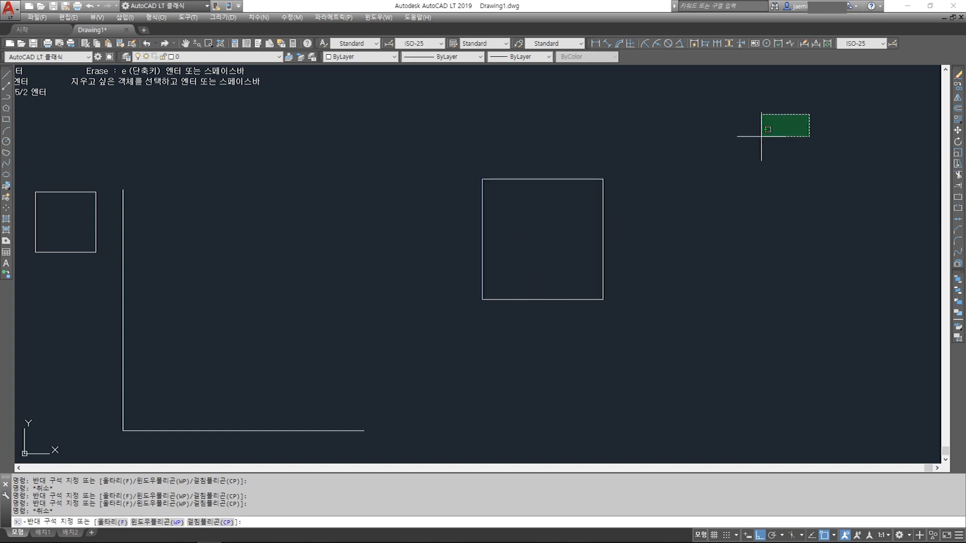
{"action": "left_click", "coordinate": [588, 295]}
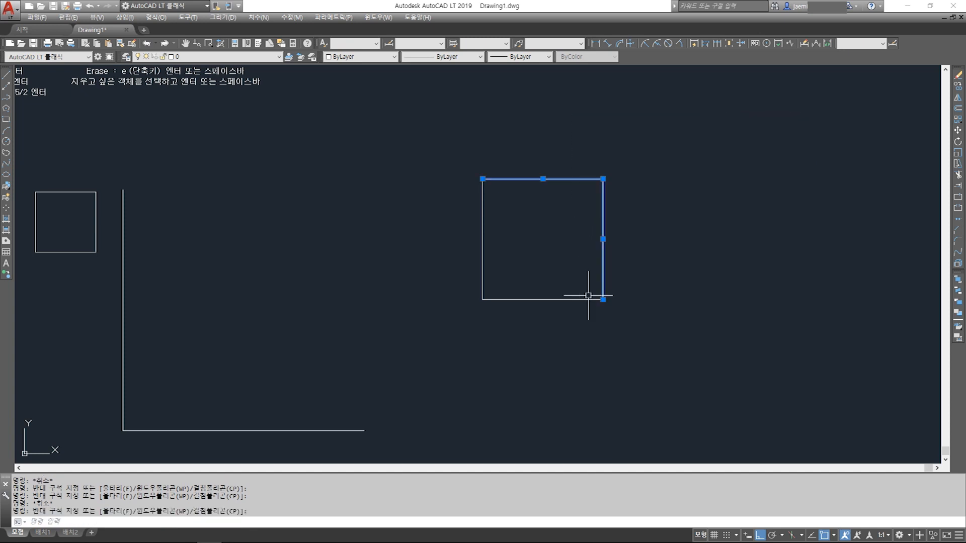
{"action": "key", "text": "Escape"}
Step: Select the large square's top, right and bottom edges with a crossing box, and clear the selection
{"action": "left_click", "coordinate": [853, 115]}
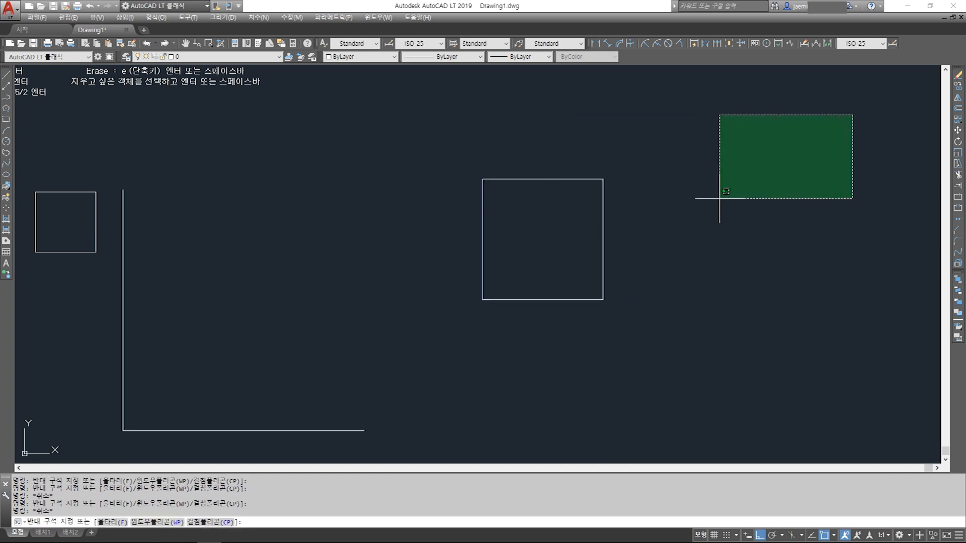
{"action": "left_click", "coordinate": [596, 324]}
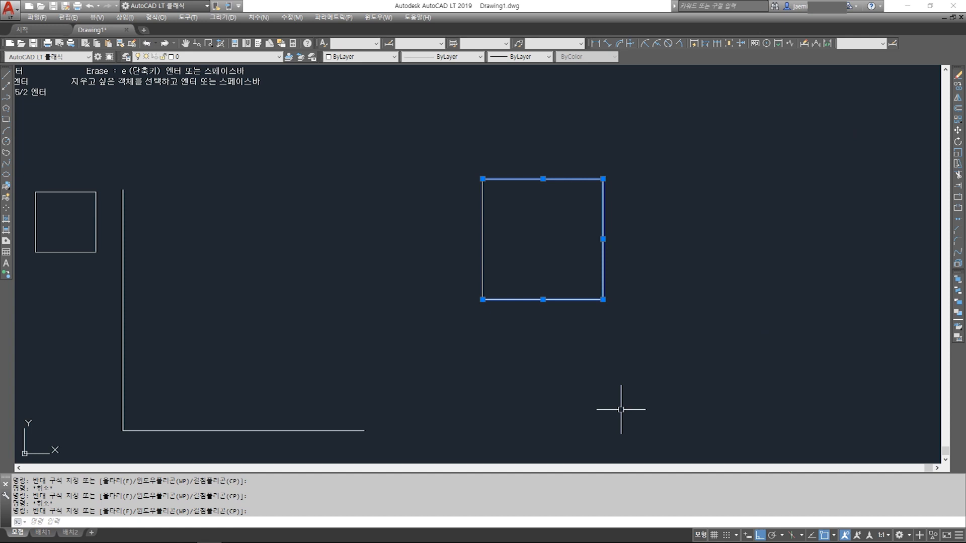
{"action": "key", "text": "Escape"}
{"action": "left_click", "coordinate": [782, 131]}
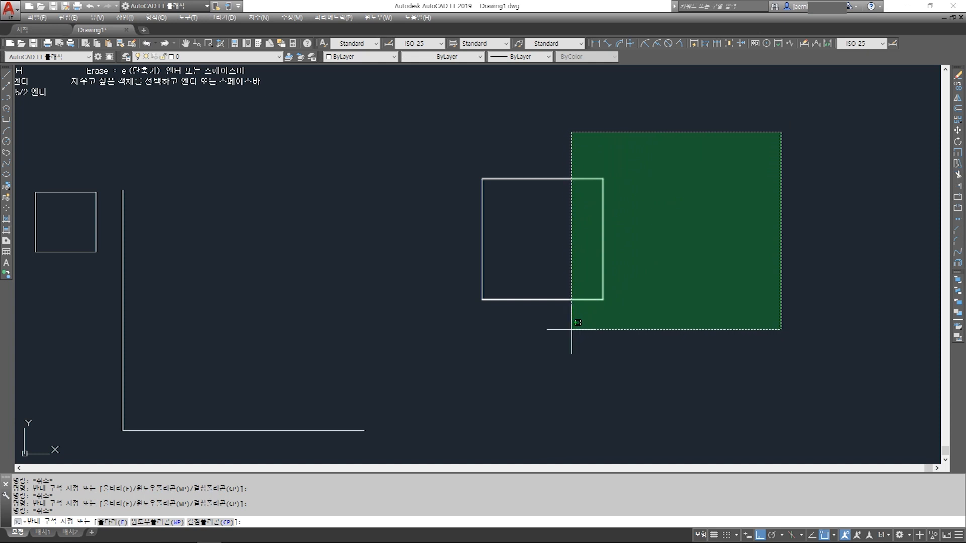
{"action": "left_click", "coordinate": [572, 328]}
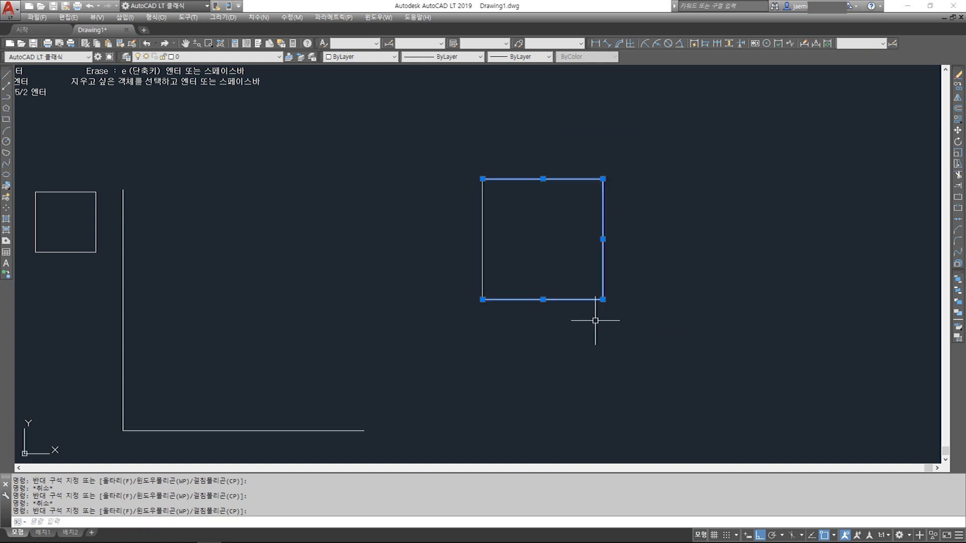
{"action": "key", "text": "Escape"}
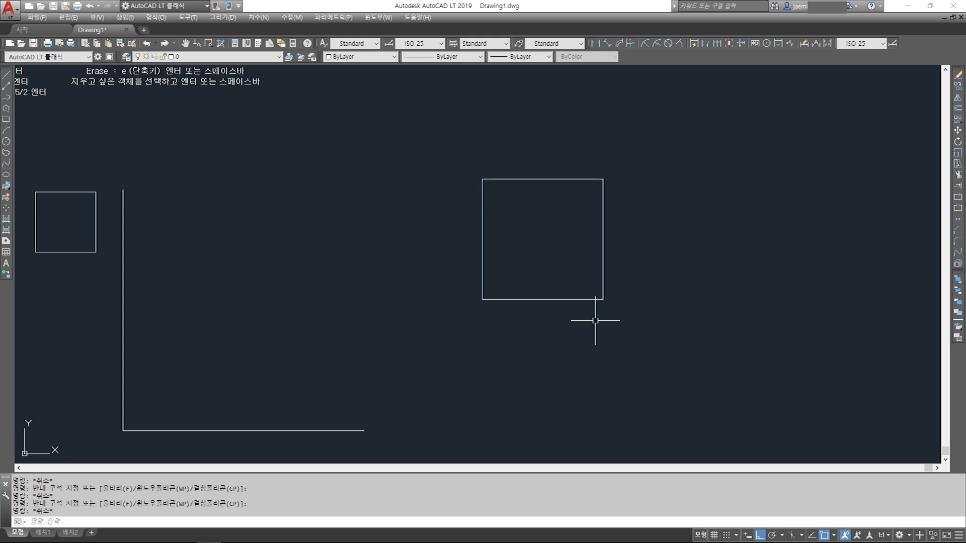
Step: Draw a short line from the large square's upper-right corner along its top edge, ending with the Nearest snap
{"action": "type", "text": "l"}
{"action": "key", "text": "Return"}
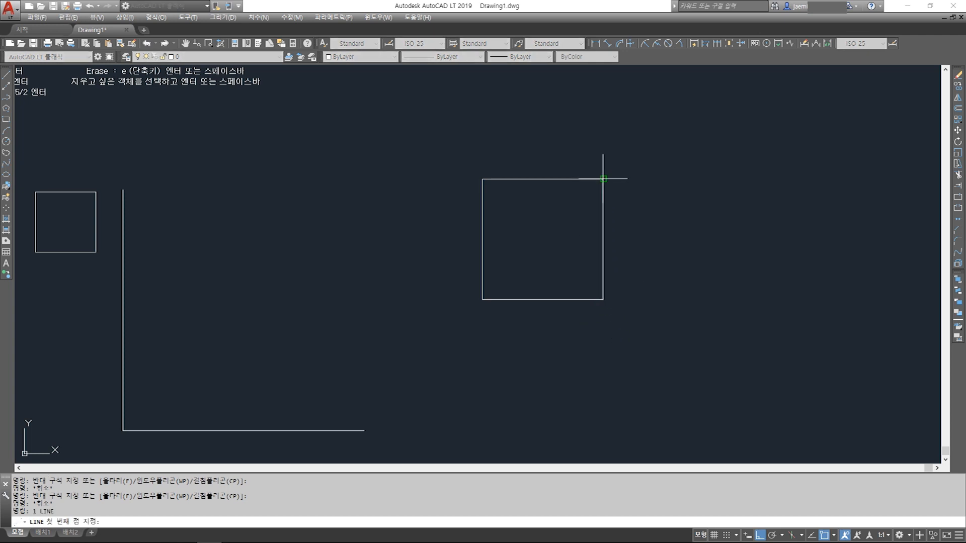
{"action": "left_click", "coordinate": [603, 179]}
{"action": "right_click", "coordinate": [572, 204], "text": "shift"}
{"action": "key", "text": "r"}
{"action": "key", "text": "Escape"}
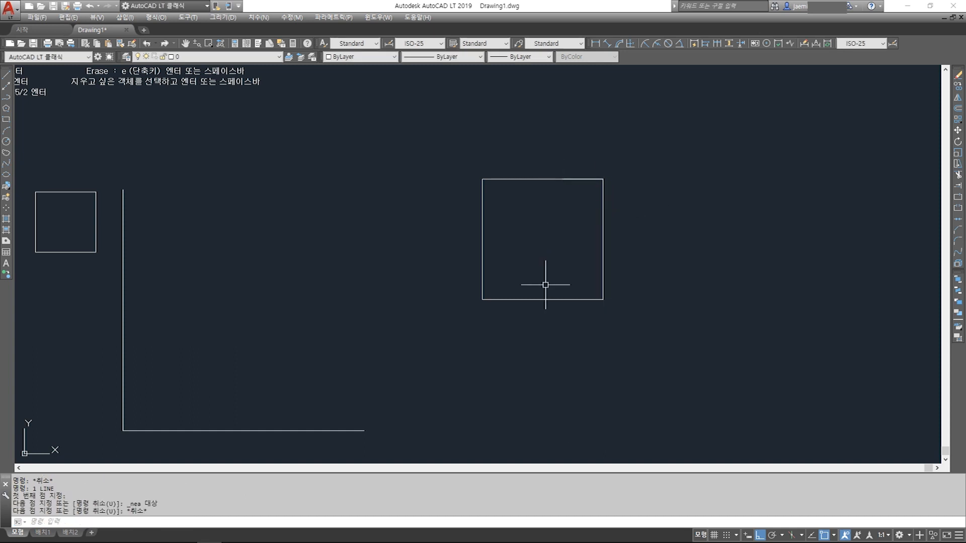
Step: Window-select only the short line overlapping the square's top edge, and clear the selection
{"action": "left_click", "coordinate": [520, 144]}
{"action": "left_click", "coordinate": [606, 181]}
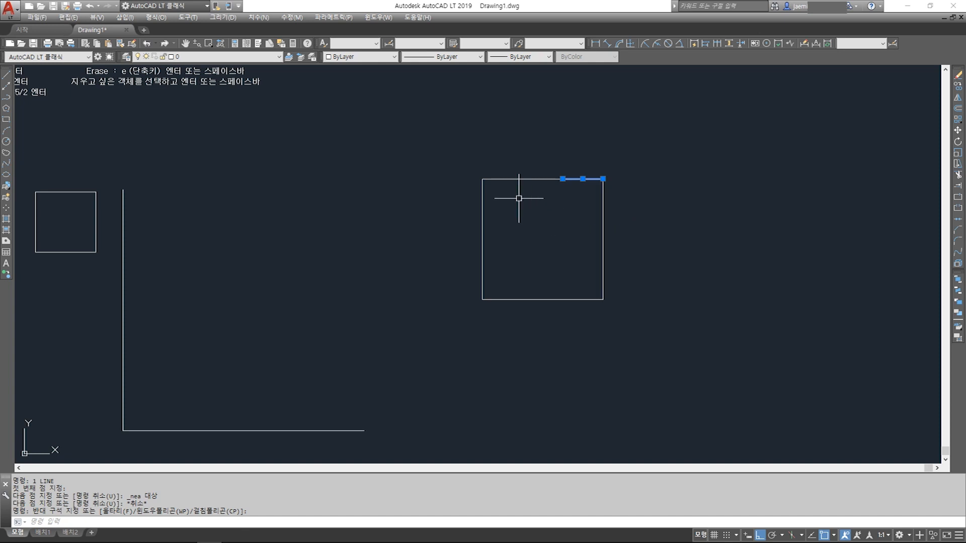
{"action": "key", "text": "Escape"}
{"action": "left_click", "coordinate": [532, 156]}
{"action": "left_click", "coordinate": [632, 197]}
{"action": "left_click", "coordinate": [531, 144]}
{"action": "key", "text": "Escape"}
{"action": "left_click", "coordinate": [529, 151]}
{"action": "left_click", "coordinate": [634, 198]}
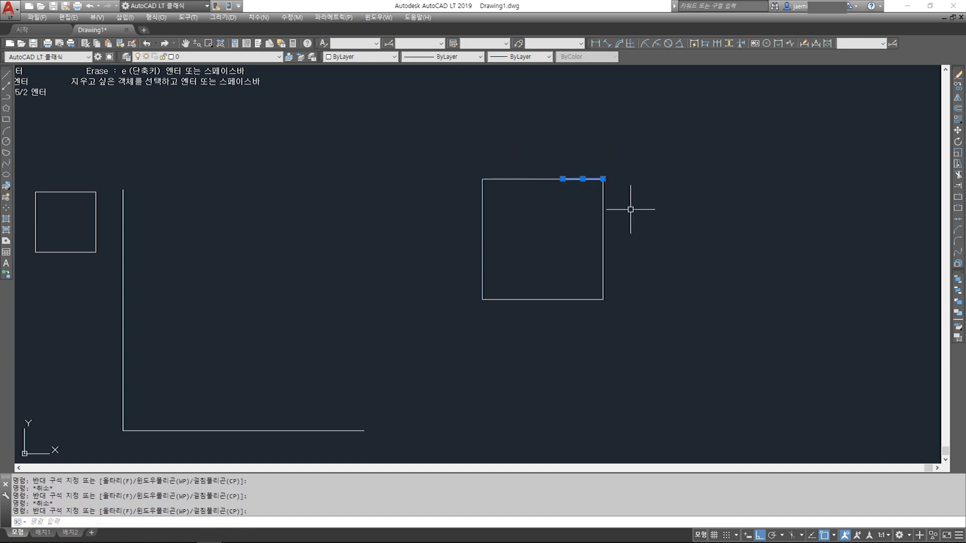
{"action": "scroll", "coordinate": [561, 194], "scroll_direction": "up", "scroll_amount": 4}
{"action": "middle_click_drag", "start_coordinate": [562, 194], "coordinate": [561, 211]}
{"action": "key", "text": "Escape"}
Step: Pick the square's top edge at single points on both its uncovered and overlapped portions, clearing the selection each time
{"action": "left_click", "coordinate": [509, 139]}
{"action": "left_click", "coordinate": [520, 141]}
{"action": "left_click", "coordinate": [489, 151]}
{"action": "left_click", "coordinate": [463, 197]}
{"action": "key", "text": "Escape"}
{"action": "left_click", "coordinate": [524, 171]}
{"action": "key", "text": "Escape"}
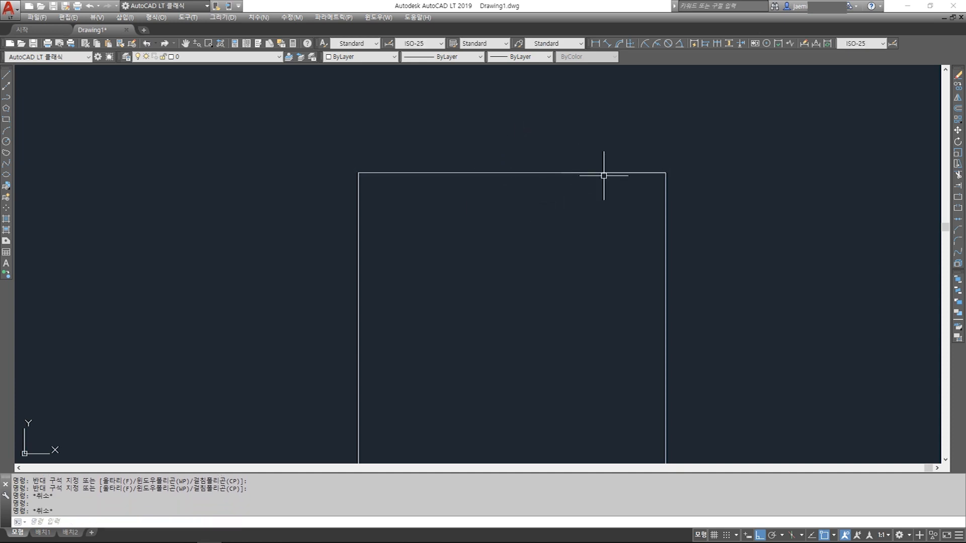
{"action": "left_click", "coordinate": [604, 171]}
{"action": "key", "text": "Escape"}
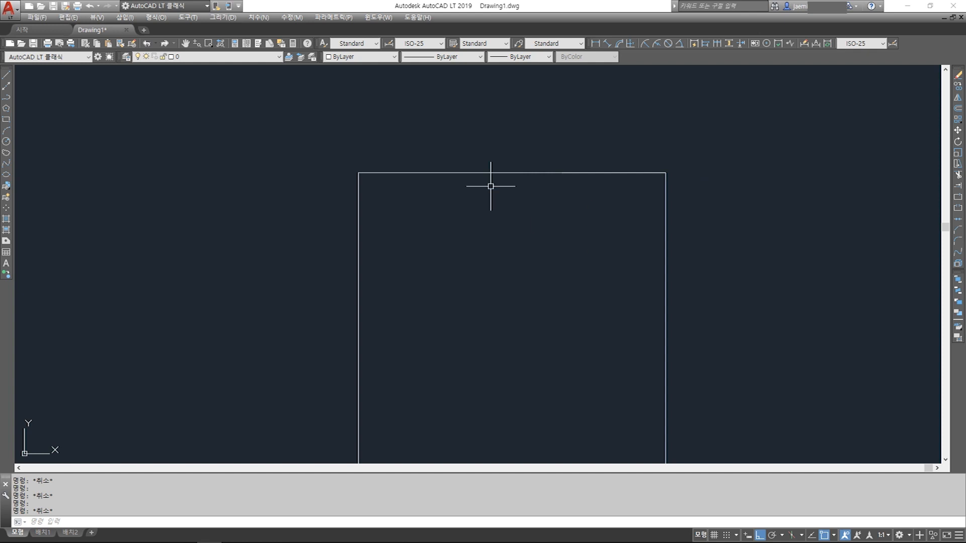
Step: Enclose the short overlapping line in a wide window box around the square's upper-right corner, and clear the selection
{"action": "left_click", "coordinate": [412, 95]}
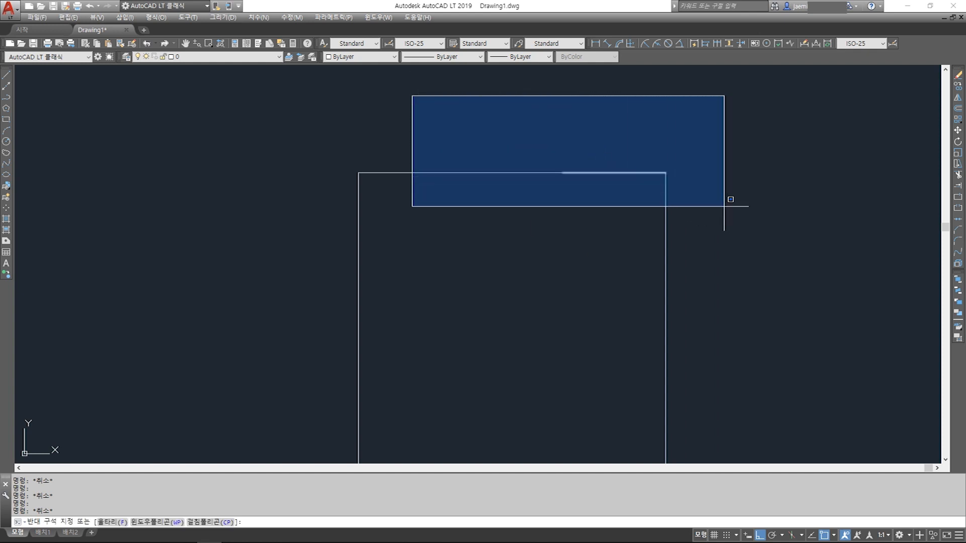
{"action": "left_click", "coordinate": [773, 244]}
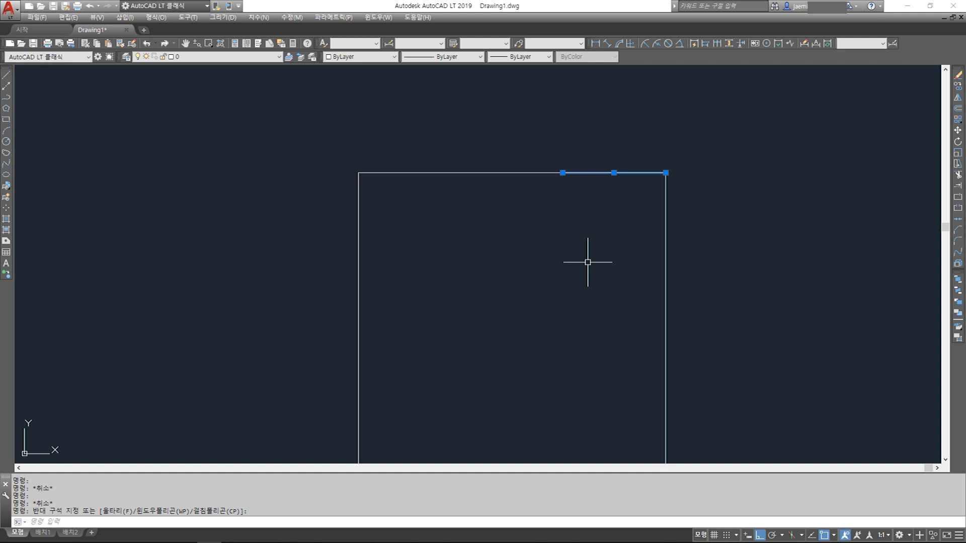
{"action": "key", "text": "Escape"}
Step: Window-select the whole square together with the overlapping short line twice, and clear the selection
{"action": "scroll", "coordinate": [580, 248], "scroll_direction": "down", "scroll_amount": 2}
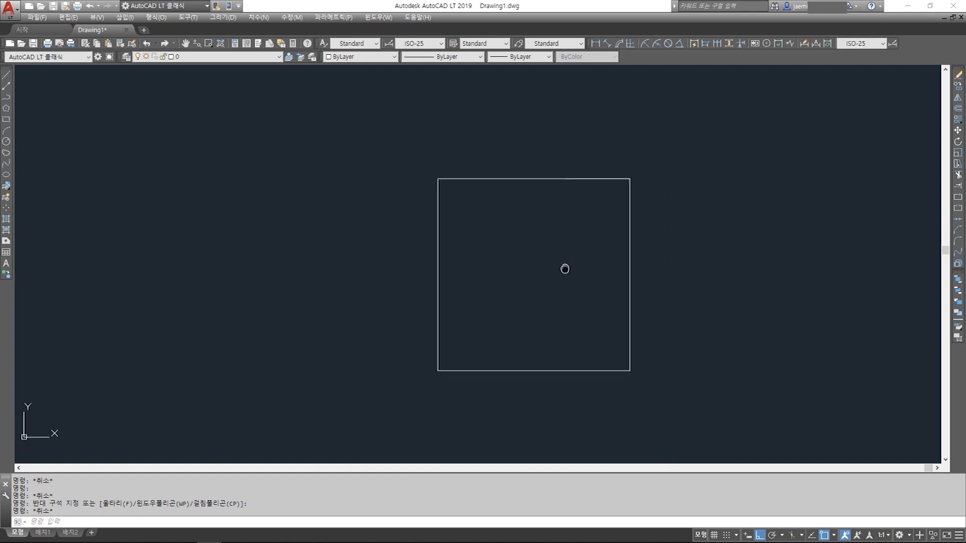
{"action": "left_click", "coordinate": [365, 132]}
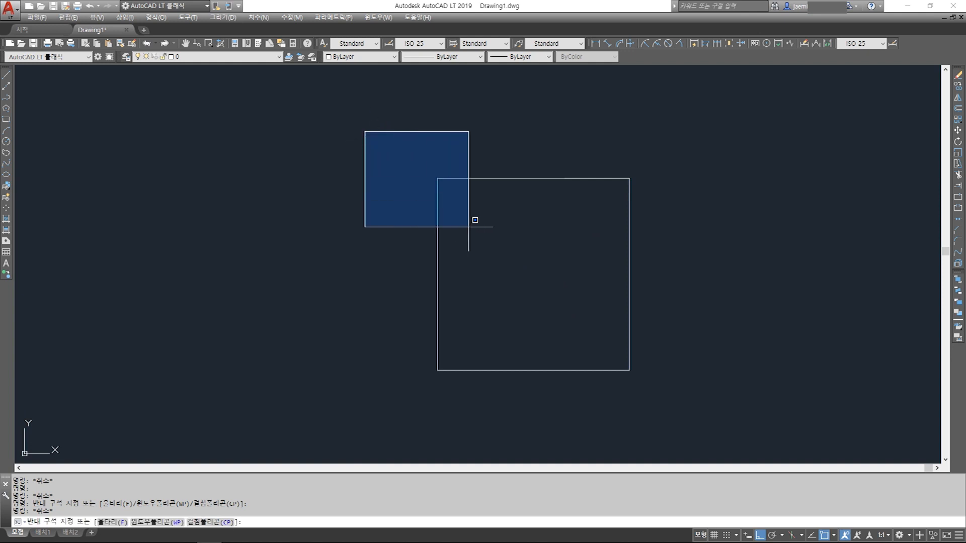
{"action": "left_click", "coordinate": [679, 413]}
{"action": "left_click", "coordinate": [352, 119]}
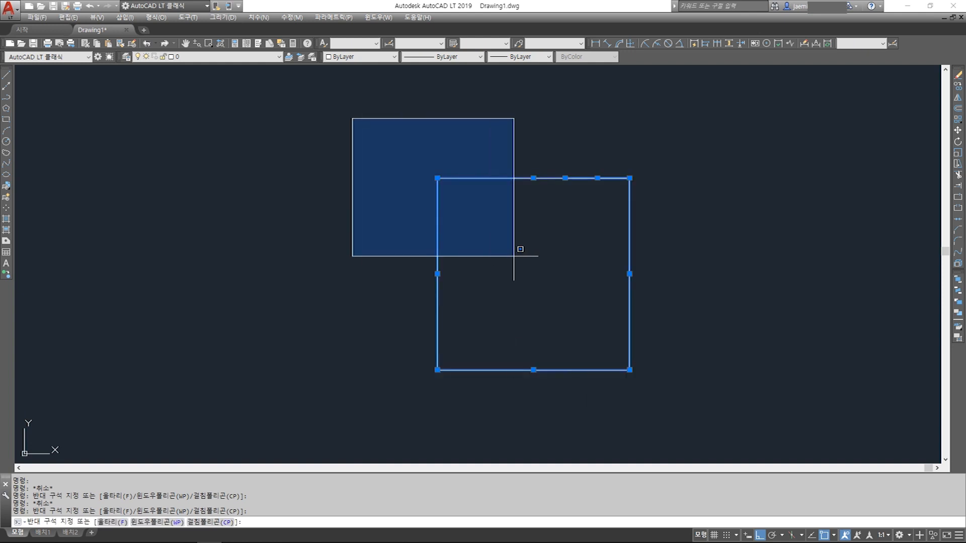
{"action": "left_click", "coordinate": [693, 397]}
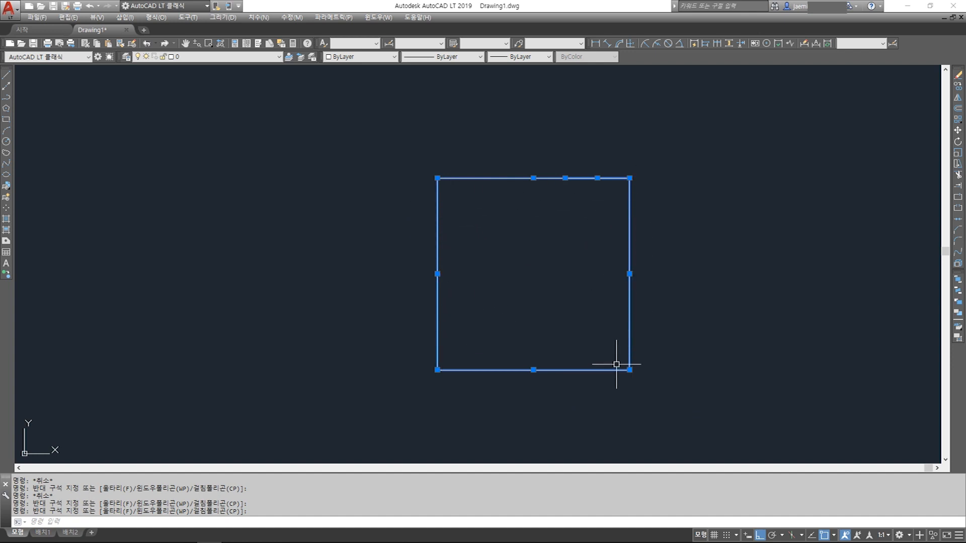
{"action": "key", "text": "Escape"}
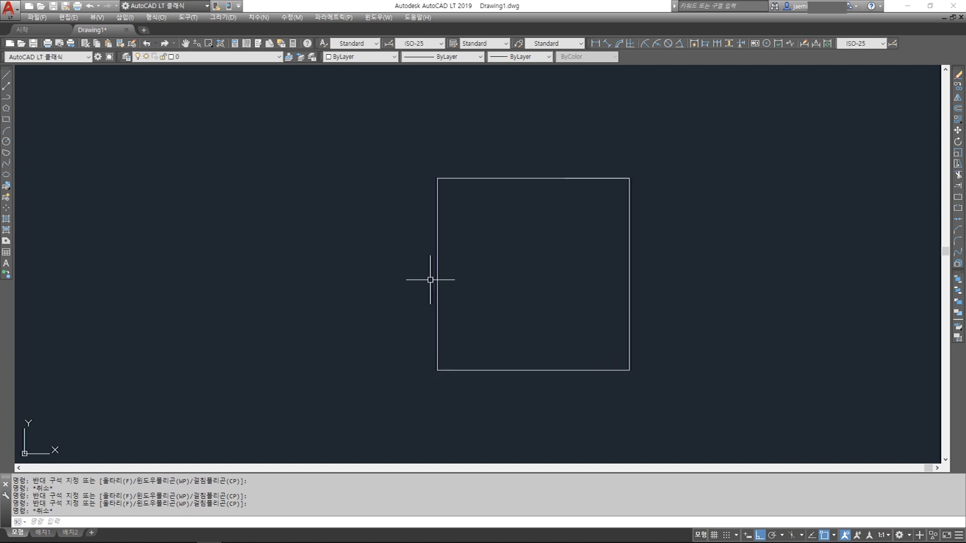
Step: Window-select the square's top edge with the short line, add the bottom edge with a second window box, and clear the selection
{"action": "left_click", "coordinate": [341, 145]}
{"action": "left_click", "coordinate": [699, 219]}
{"action": "left_click", "coordinate": [339, 327]}
{"action": "left_click", "coordinate": [713, 436]}
{"action": "key", "text": "Escape"}
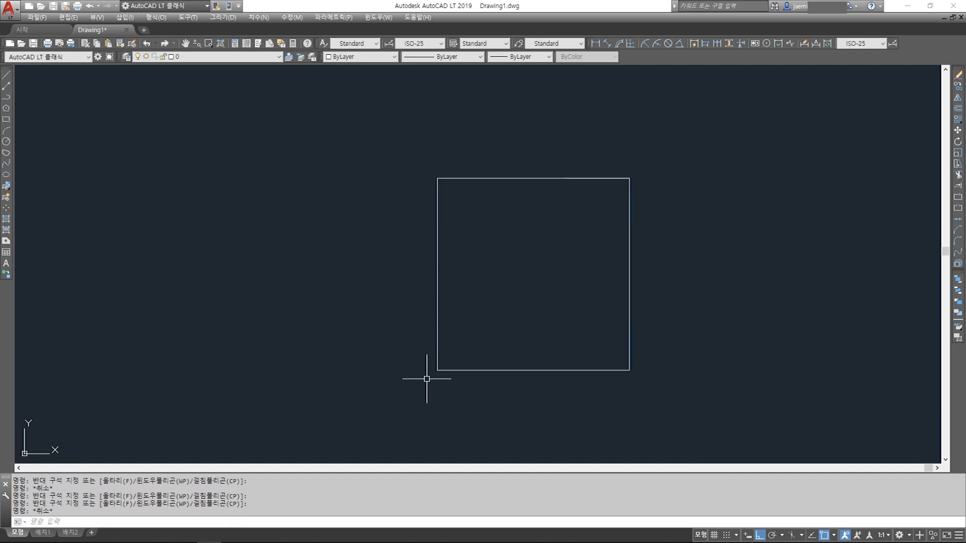
Step: Window-select the whole square, remove its left and right edges from the selection by picking each one, and clear the selection
{"action": "left_click", "coordinate": [371, 127]}
{"action": "left_click", "coordinate": [346, 104]}
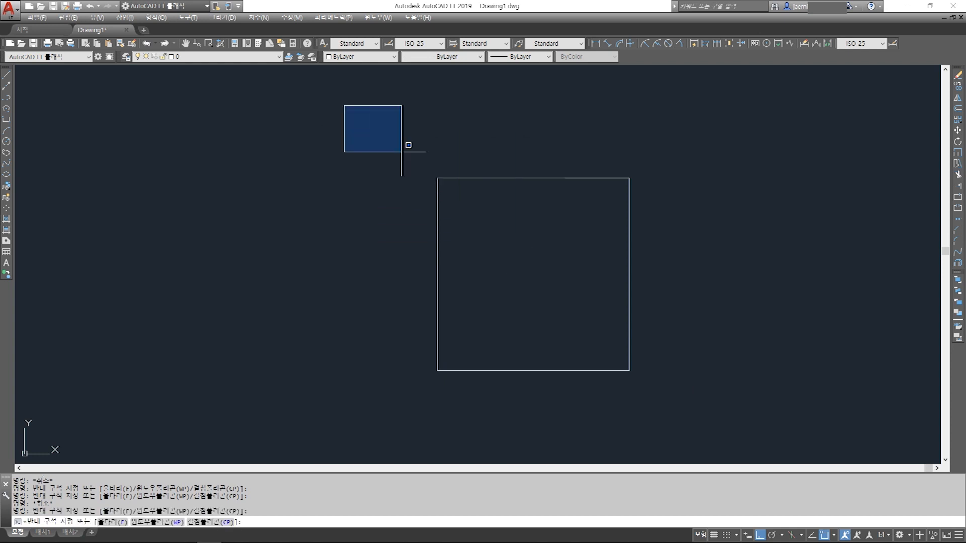
{"action": "left_click", "coordinate": [696, 441]}
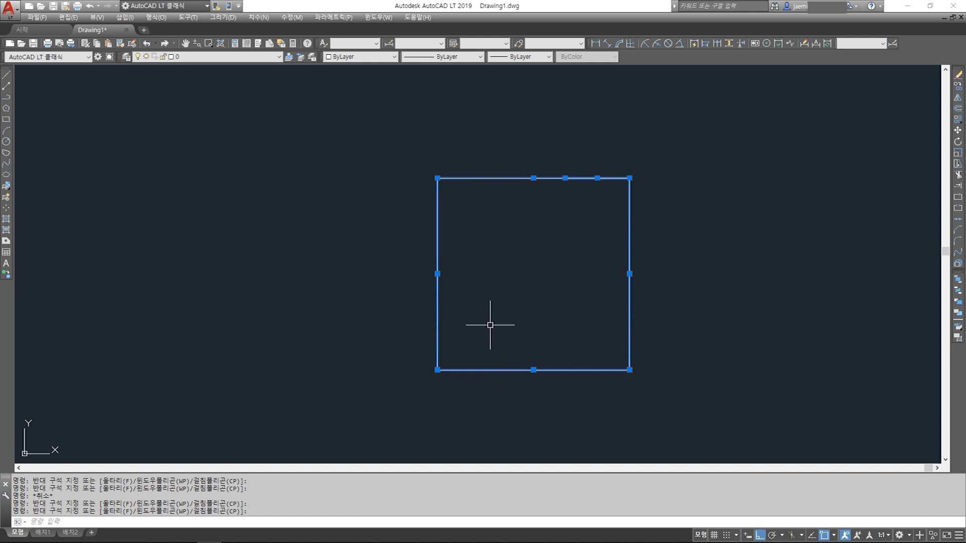
{"action": "left_click", "coordinate": [437, 299], "text": "shift"}
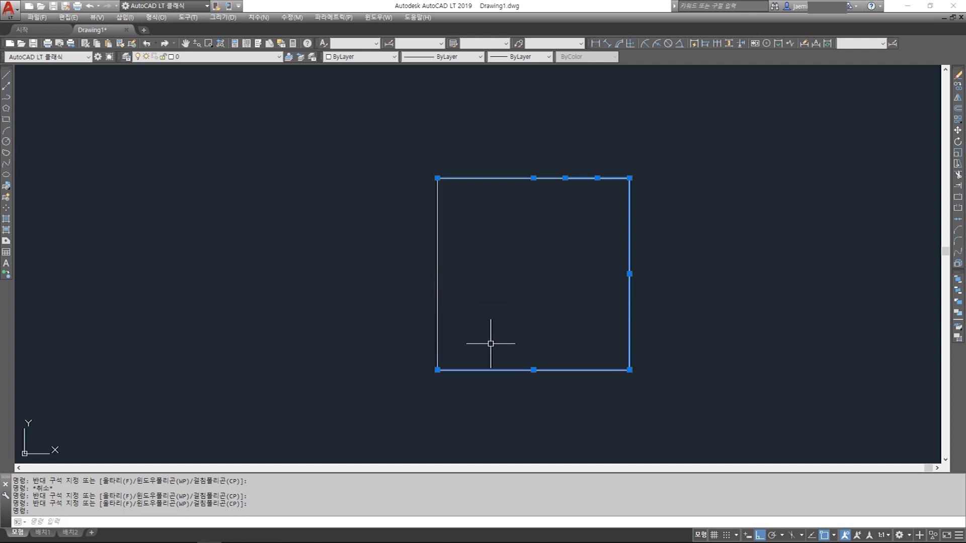
{"action": "left_click", "coordinate": [629, 323], "text": "shift"}
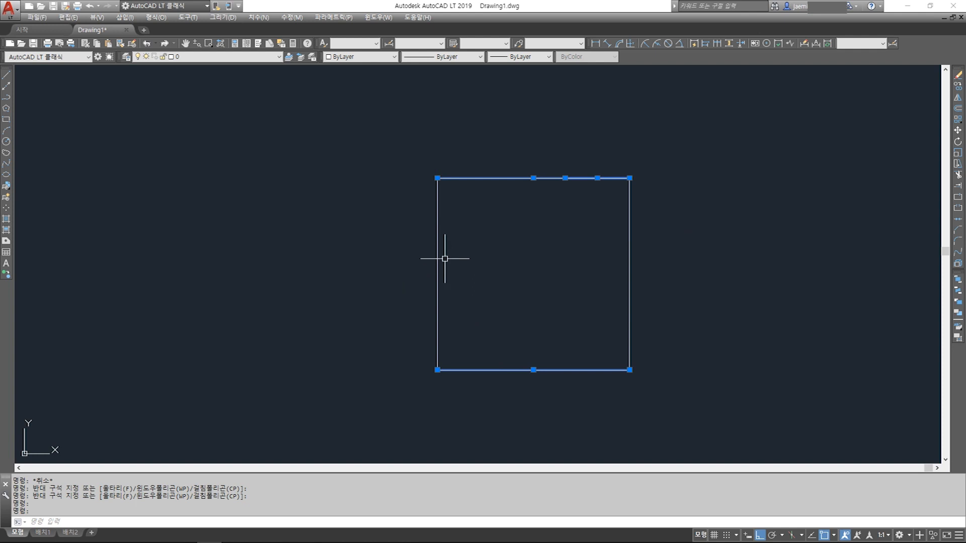
{"action": "key", "text": "Escape"}
Step: Draw several small trial selection boxes near the square's upper-left corner and in the empty area beyond its upper-right corner
{"action": "left_click", "coordinate": [334, 133]}
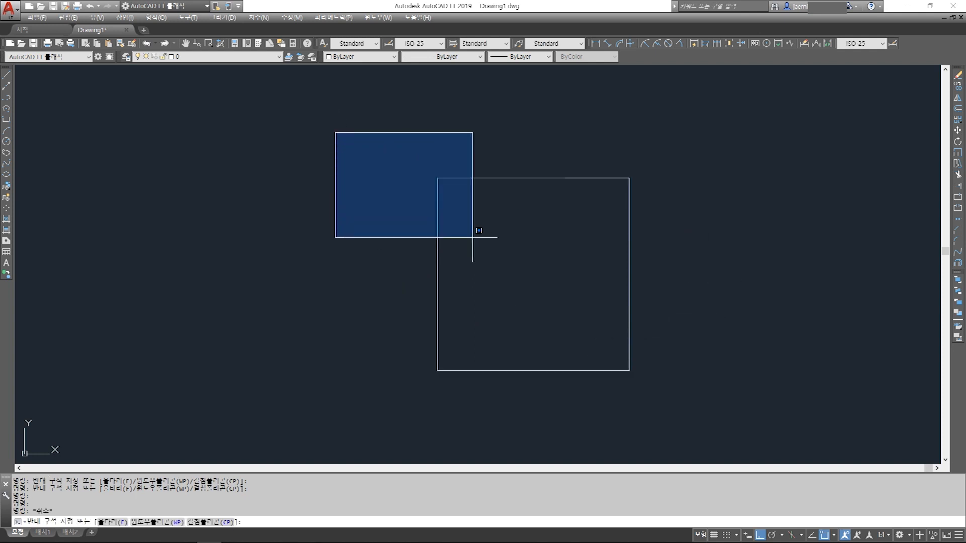
{"action": "left_click", "coordinate": [402, 211]}
{"action": "left_click", "coordinate": [316, 110]}
{"action": "left_click", "coordinate": [381, 169]}
{"action": "left_click", "coordinate": [322, 117]}
{"action": "left_click", "coordinate": [409, 188]}
{"action": "left_click", "coordinate": [765, 123]}
{"action": "left_click", "coordinate": [703, 185]}
Step: Window-select the whole square, remove its left and right edges from the selection with window boxes, and clear the selection
{"action": "left_click", "coordinate": [344, 118]}
{"action": "left_click", "coordinate": [704, 410]}
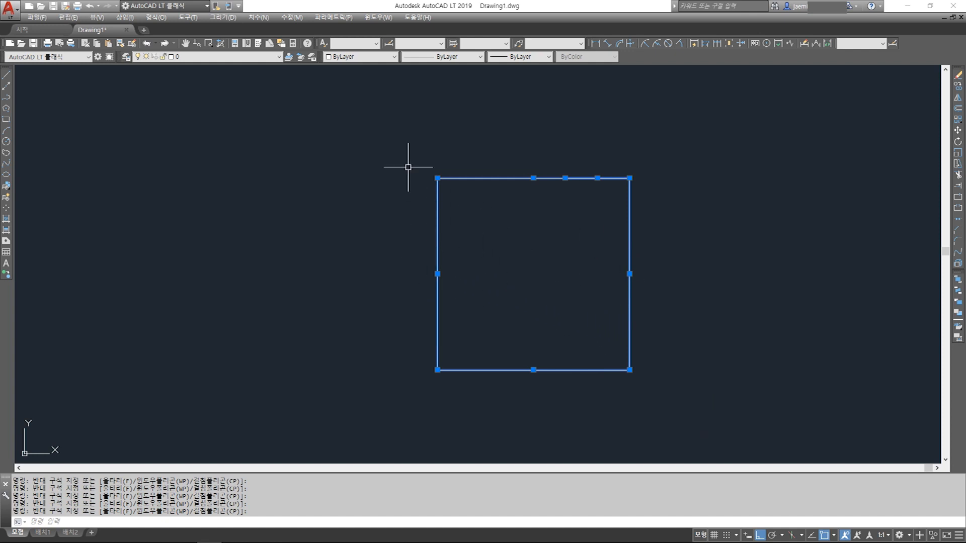
{"action": "left_click", "coordinate": [397, 137]}
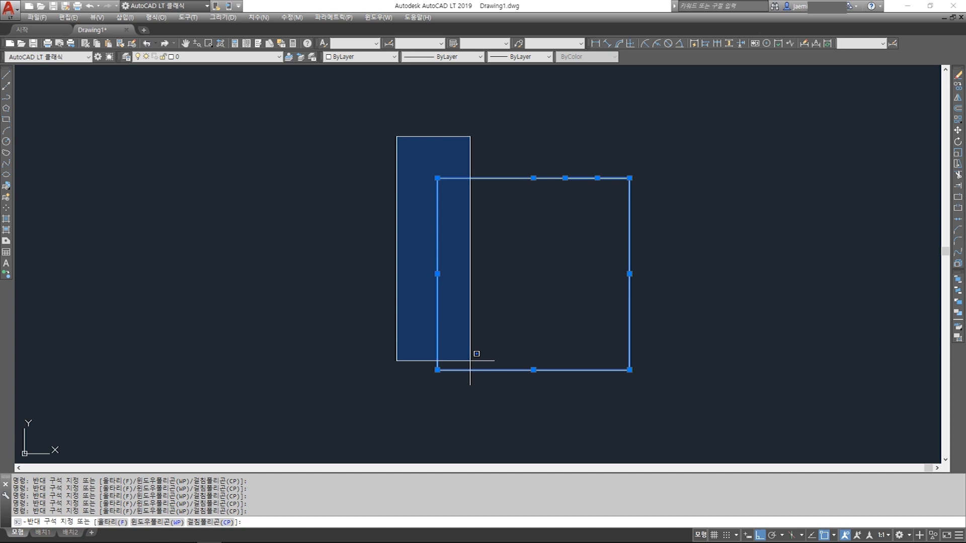
{"action": "left_click", "coordinate": [477, 397]}
{"action": "left_click", "coordinate": [597, 147], "text": "shift"}
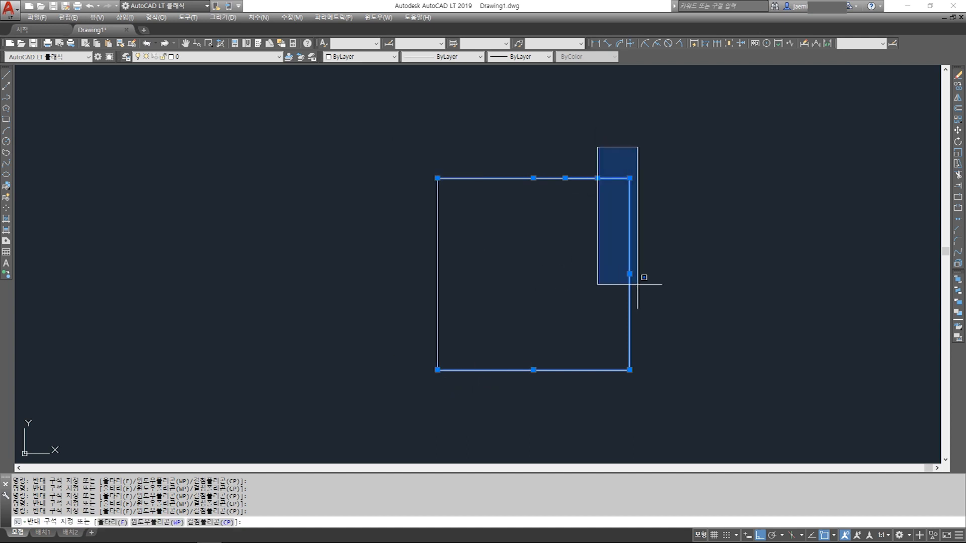
{"action": "left_click", "coordinate": [684, 438], "text": "shift"}
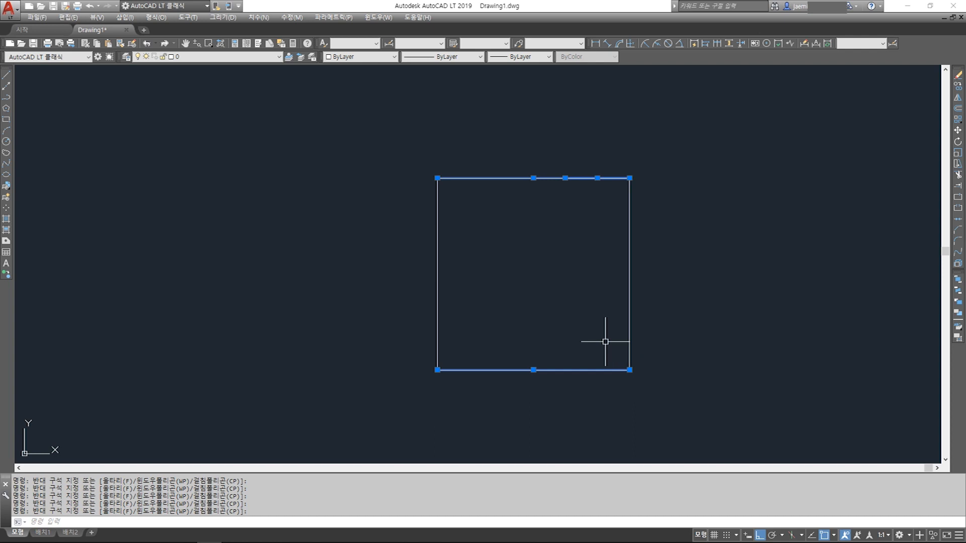
{"action": "key", "text": "Escape"}
Step: Window-select the whole square, remove its left and right edges from the selection with crossing boxes, and clear the selection
{"action": "left_click", "coordinate": [366, 113]}
{"action": "left_click", "coordinate": [680, 438]}
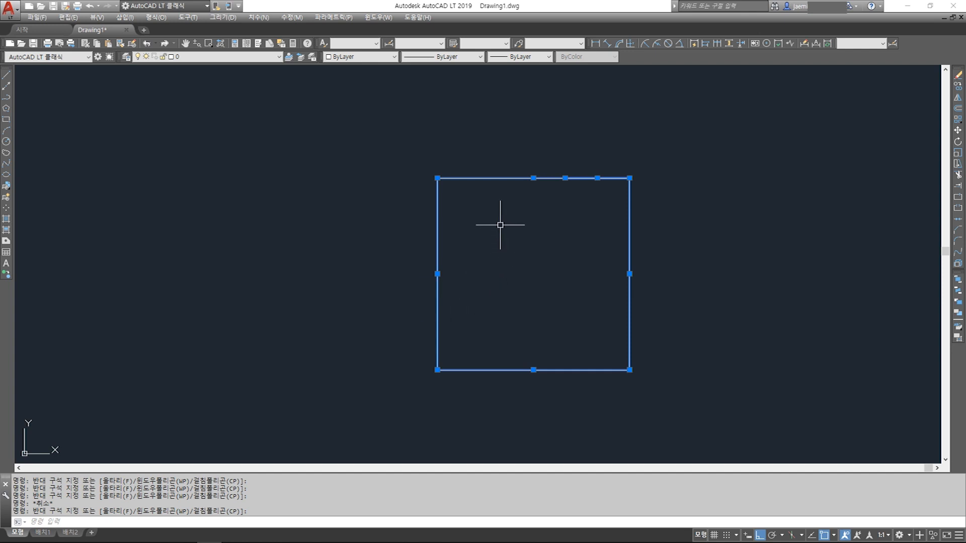
{"action": "mouse_move", "coordinate": [483, 224]}
{"action": "left_mouse_down"}
{"action": "mouse_move", "coordinate": [481, 326]}
{"action": "mouse_move", "coordinate": [486, 238]}
{"action": "mouse_move", "coordinate": [463, 269]}
{"action": "mouse_move", "coordinate": [481, 261]}
{"action": "mouse_move", "coordinate": [489, 297]}
{"action": "mouse_move", "coordinate": [461, 302]}
{"action": "mouse_move", "coordinate": [475, 225]}
{"action": "mouse_move", "coordinate": [484, 256]}
{"action": "mouse_move", "coordinate": [478, 224]}
{"action": "mouse_move", "coordinate": [375, 307]}
{"action": "mouse_move", "coordinate": [427, 342]}
{"action": "left_mouse_up"}
{"action": "left_click", "coordinate": [666, 231], "text": "shift"}
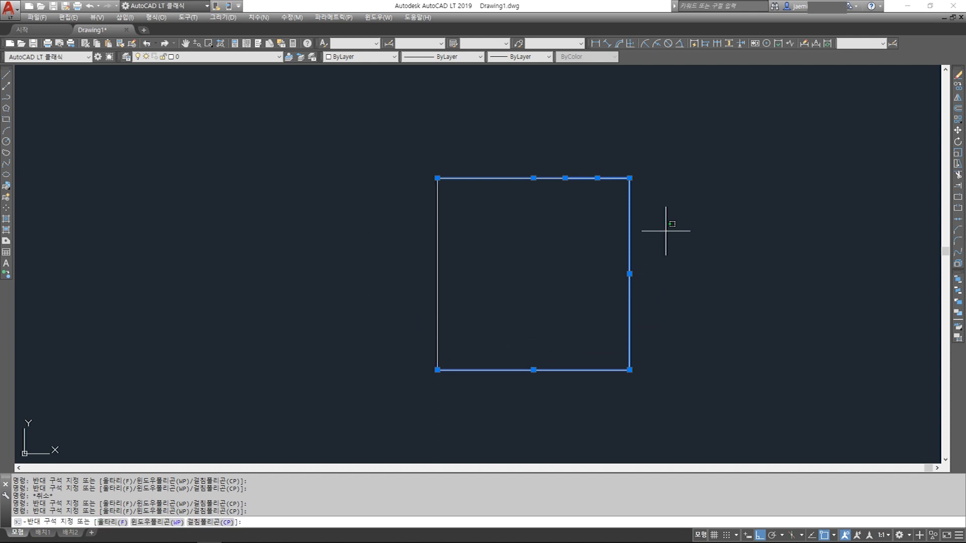
{"action": "left_click", "coordinate": [581, 308], "text": "shift"}
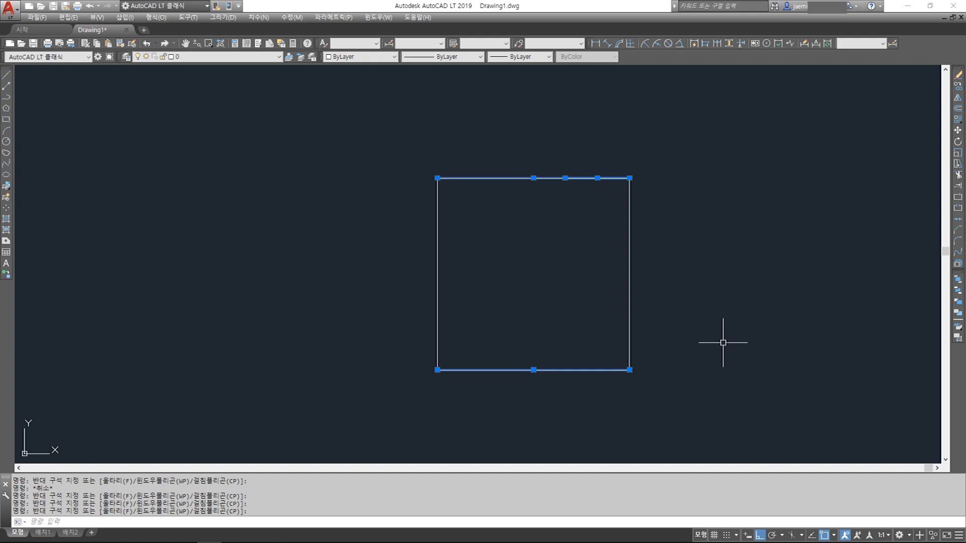
{"action": "key", "text": "Escape"}
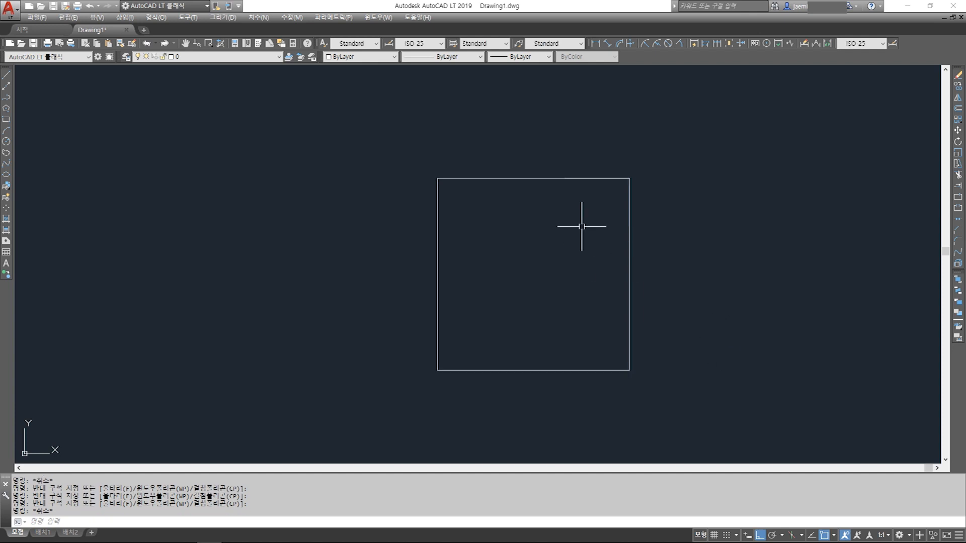
Step: Erase the short line overlapping the square's top edge using a window selection around it
{"action": "left_click", "coordinate": [521, 147]}
{"action": "left_click", "coordinate": [653, 196]}
{"action": "key", "text": "Delete"}
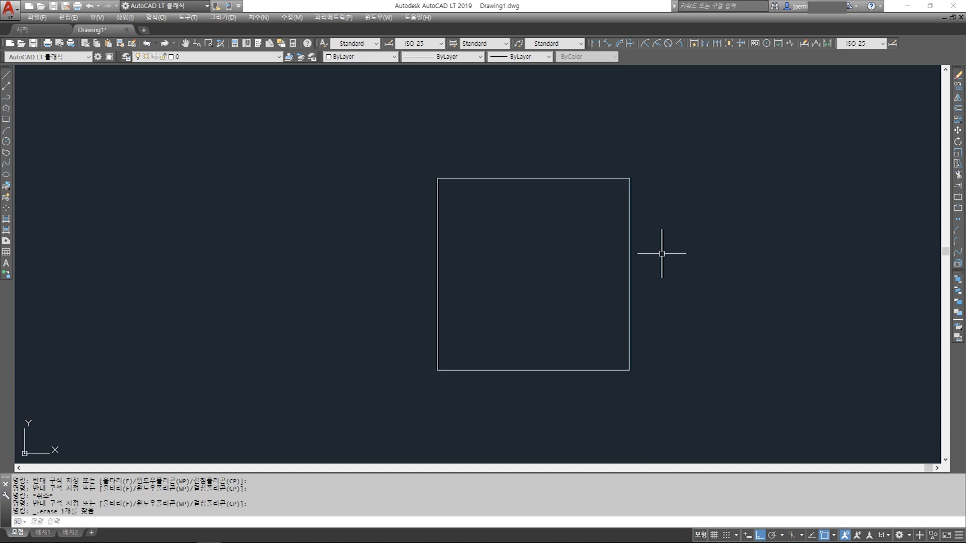
{"action": "double_click", "coordinate": [658, 237]}
{"action": "double_click", "coordinate": [658, 238]}
{"action": "key", "text": "Escape"}
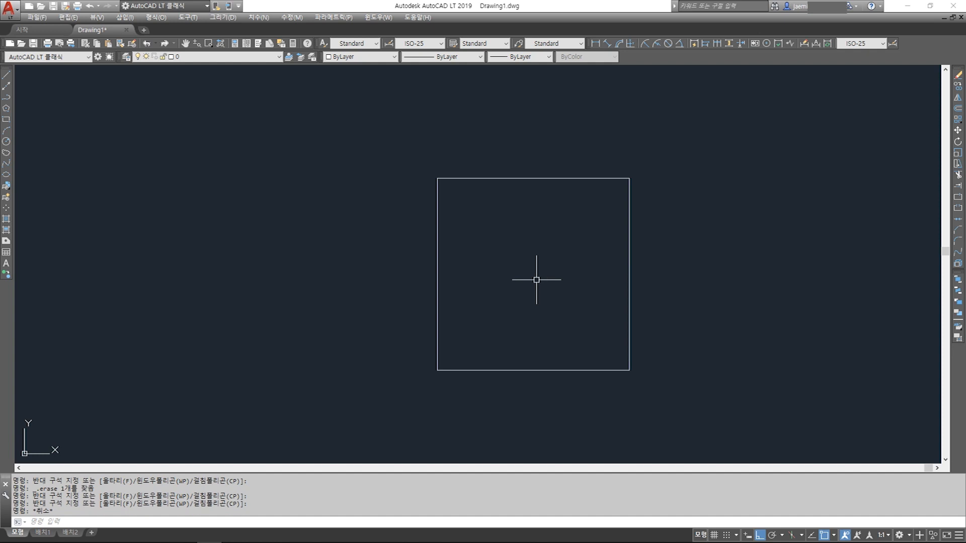
Step: Crossing-select the square's left edge and grip-stretch its lower endpoint horizontally outward, away from the square
{"action": "left_click", "coordinate": [481, 210]}
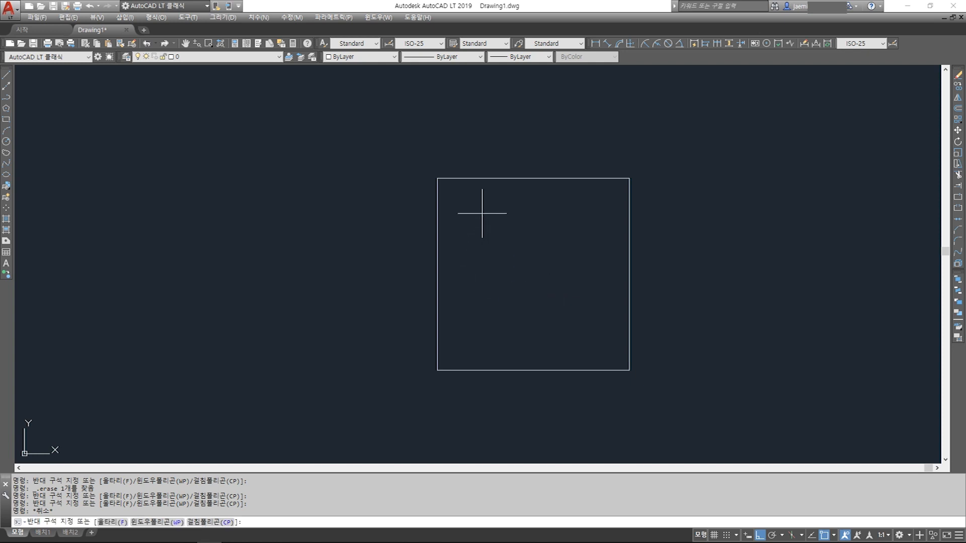
{"action": "left_click", "coordinate": [425, 224]}
{"action": "left_click", "coordinate": [472, 219]}
{"action": "left_click", "coordinate": [410, 224]}
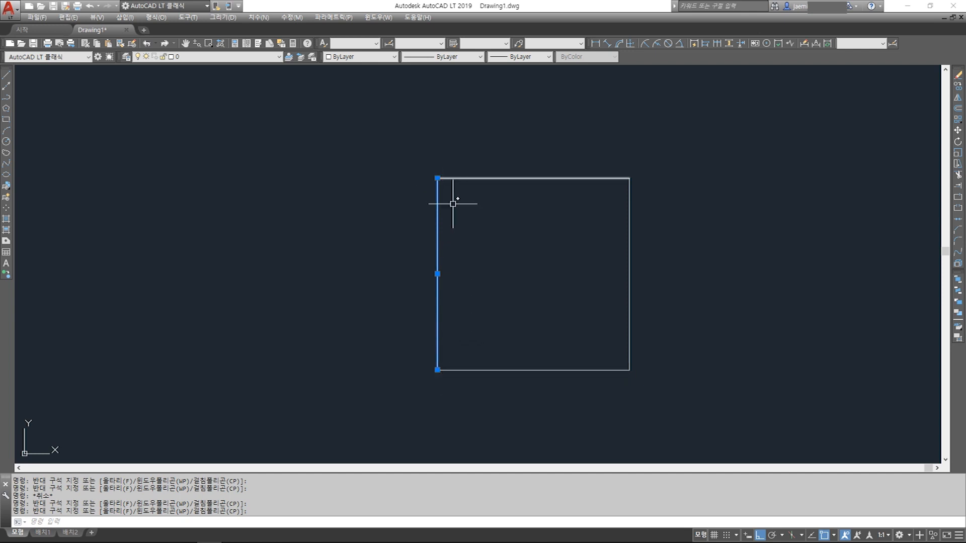
{"action": "mouse_move", "coordinate": [438, 370]}
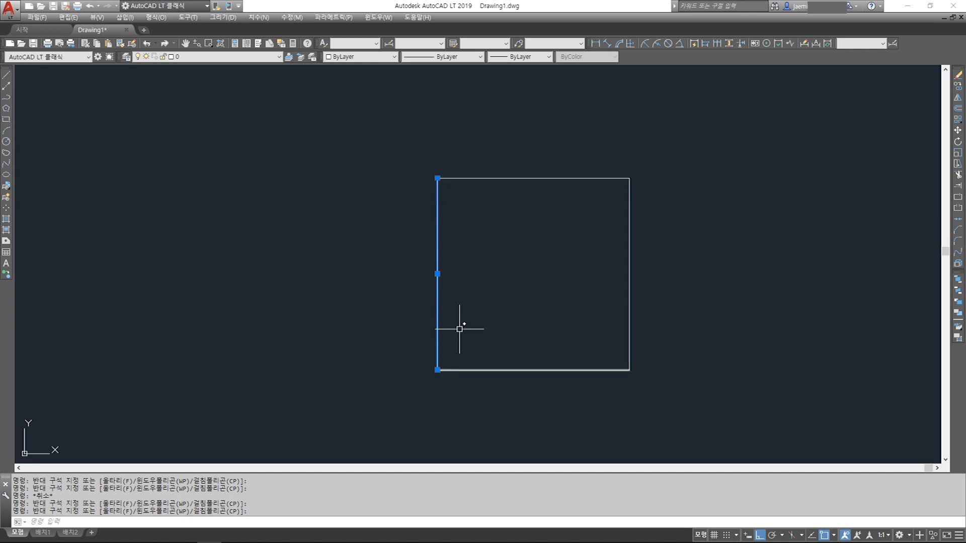
{"action": "left_click", "coordinate": [437, 370]}
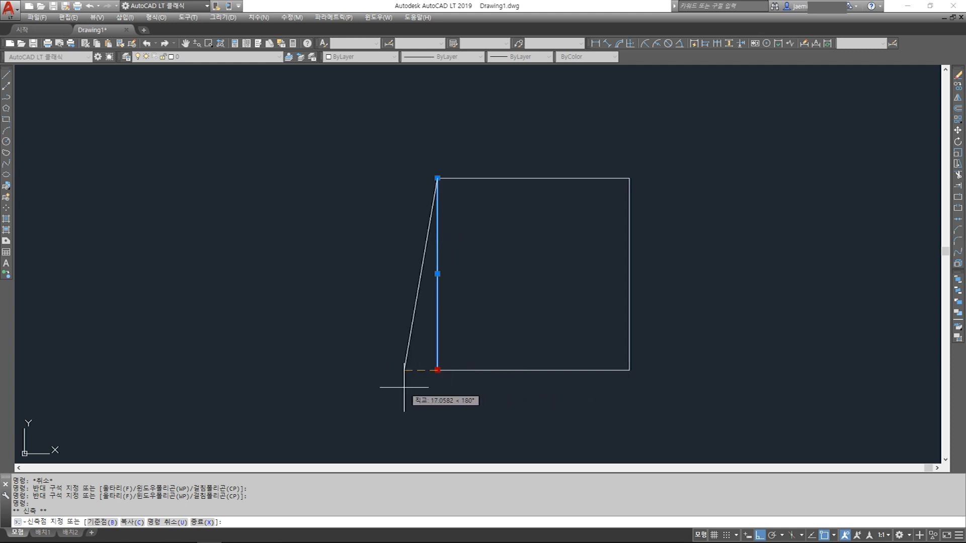
{"action": "left_click", "coordinate": [357, 373]}
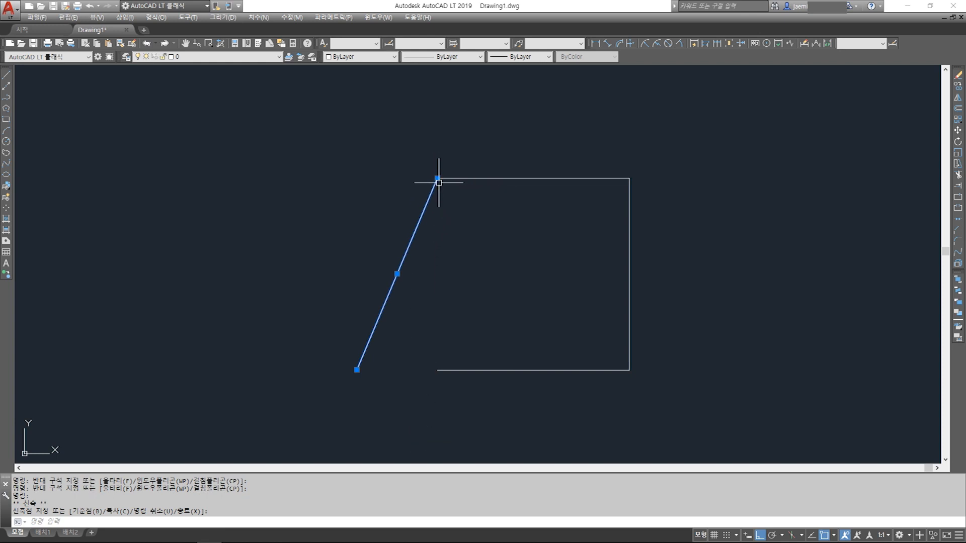
Step: Grip-stretch the slanted line's upper endpoint to about the middle of the square's top edge, and clear the selection
{"action": "left_click", "coordinate": [437, 179]}
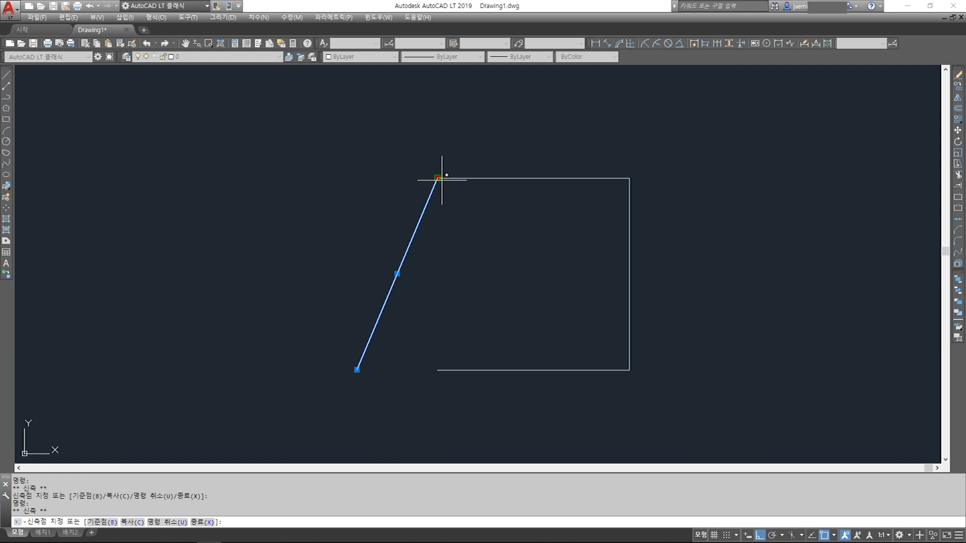
{"action": "left_click", "coordinate": [538, 201]}
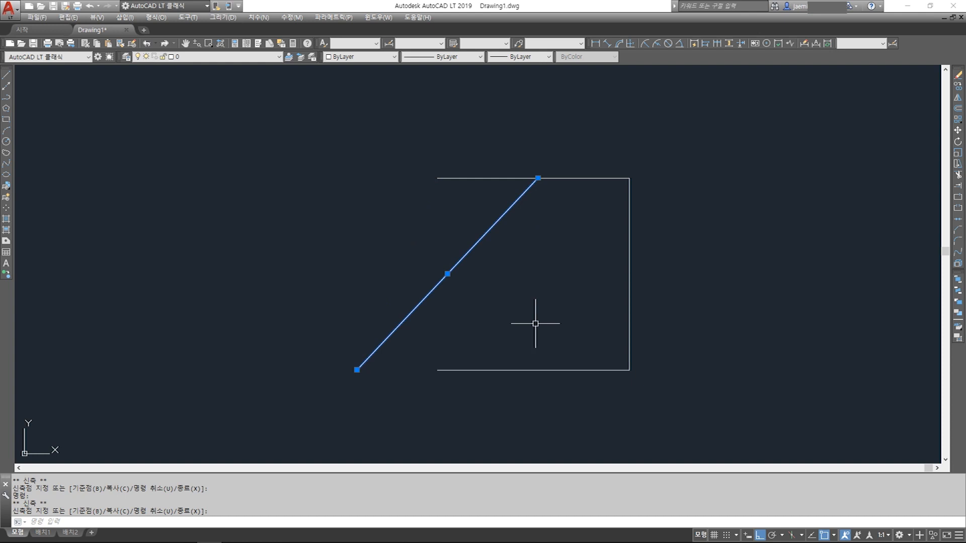
{"action": "left_click", "coordinate": [357, 370]}
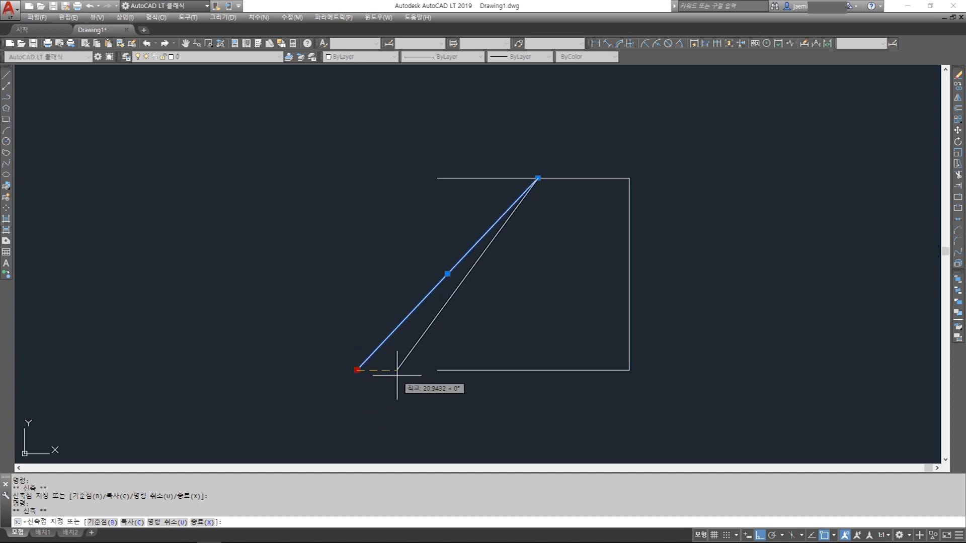
{"action": "key", "text": "Escape"}
{"action": "key", "text": "Escape"}
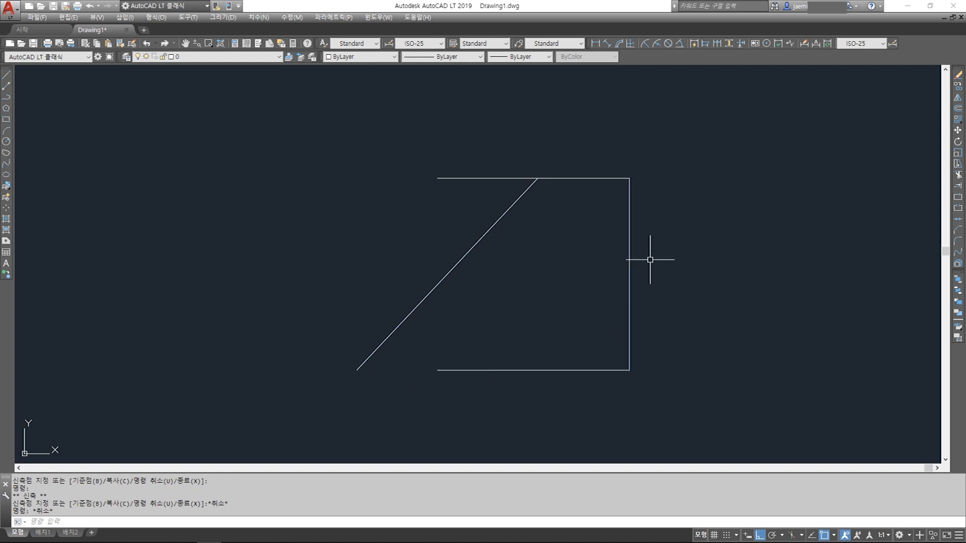
Step: Window-select the square's right edge, grip-stretch its lower endpoint 30 units horizontally outward, and clear the selection
{"action": "left_click", "coordinate": [612, 156]}
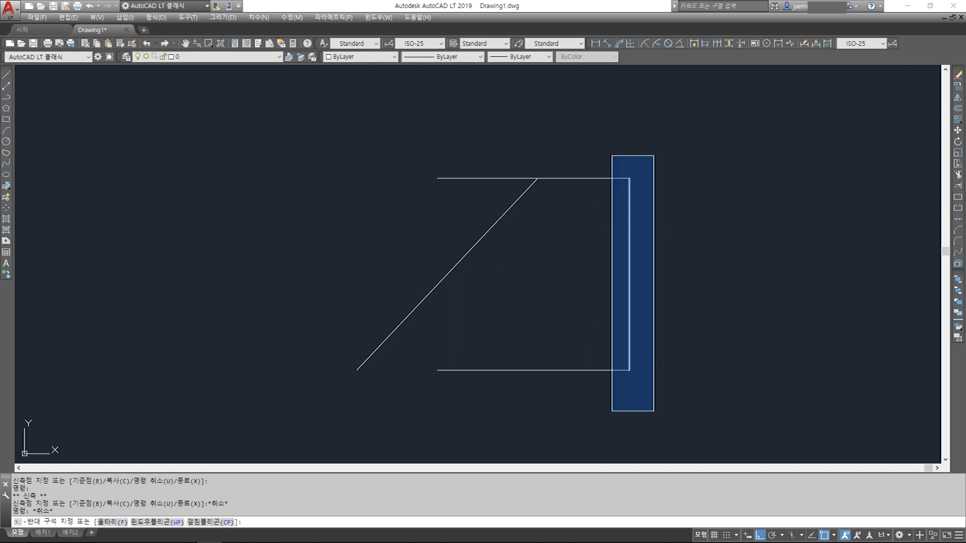
{"action": "left_click", "coordinate": [654, 411]}
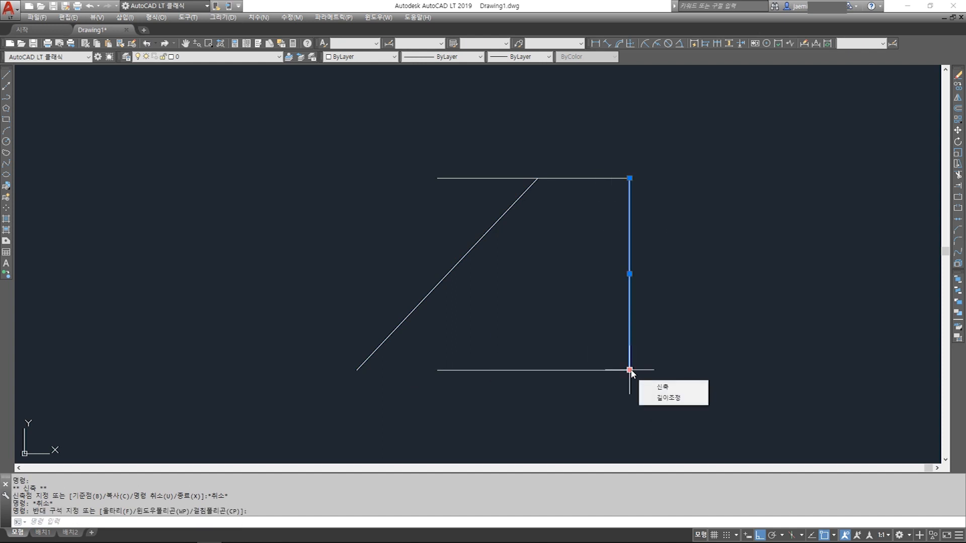
{"action": "left_click", "coordinate": [630, 370]}
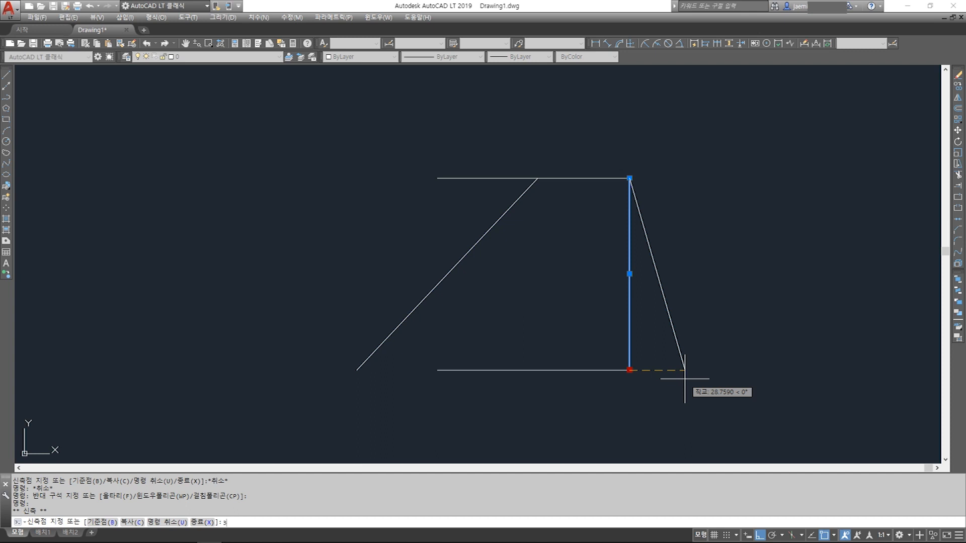
{"action": "type", "text": "30"}
{"action": "key", "text": "Return"}
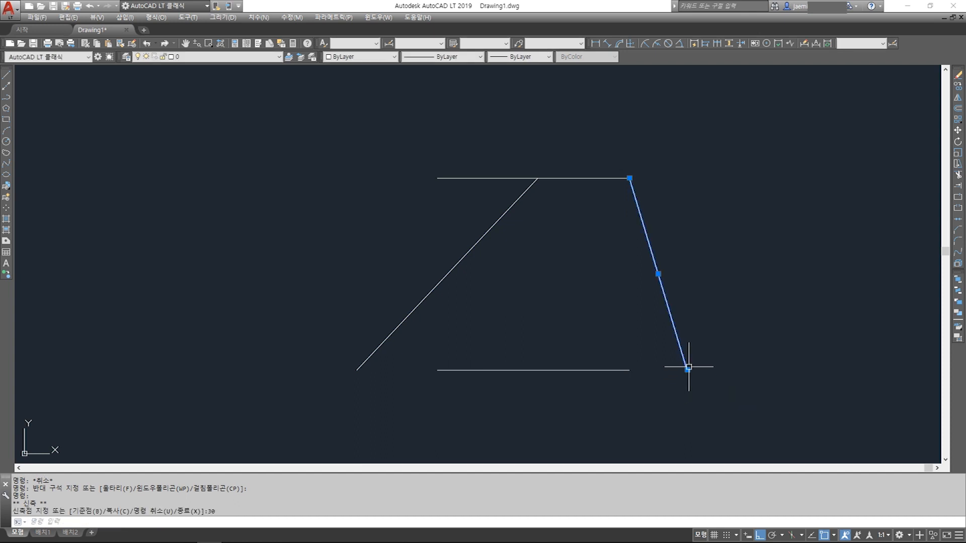
{"action": "key", "text": "Escape"}
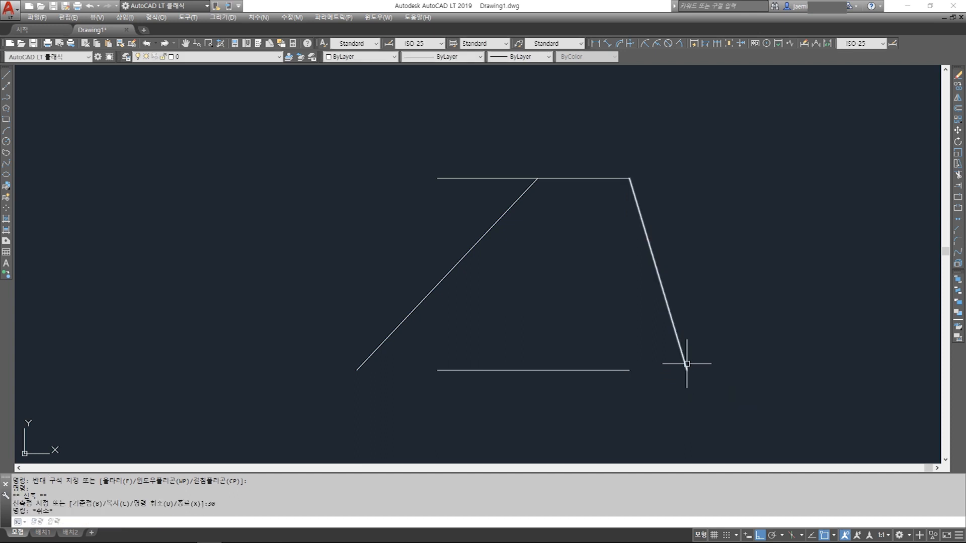
Step: Add a linear dimension between the bottom edge's right endpoint and the slanted right line's lower endpoint, placed below the gap
{"action": "left_click", "coordinate": [596, 44]}
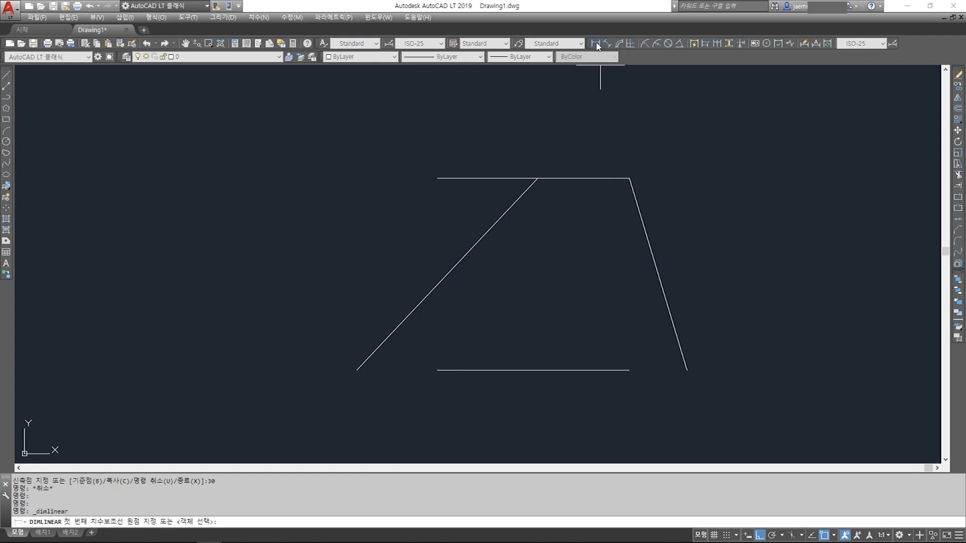
{"action": "left_click", "coordinate": [629, 370]}
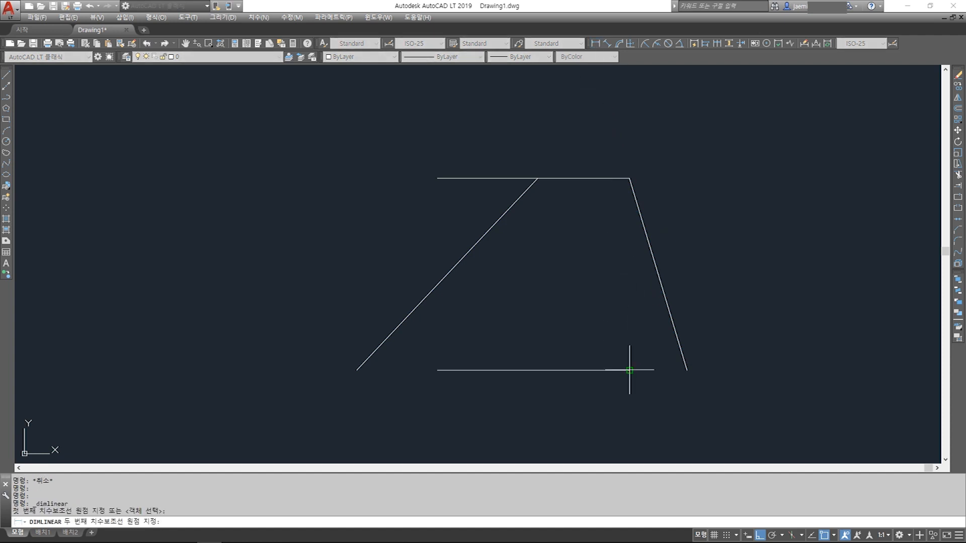
{"action": "left_click", "coordinate": [686, 371]}
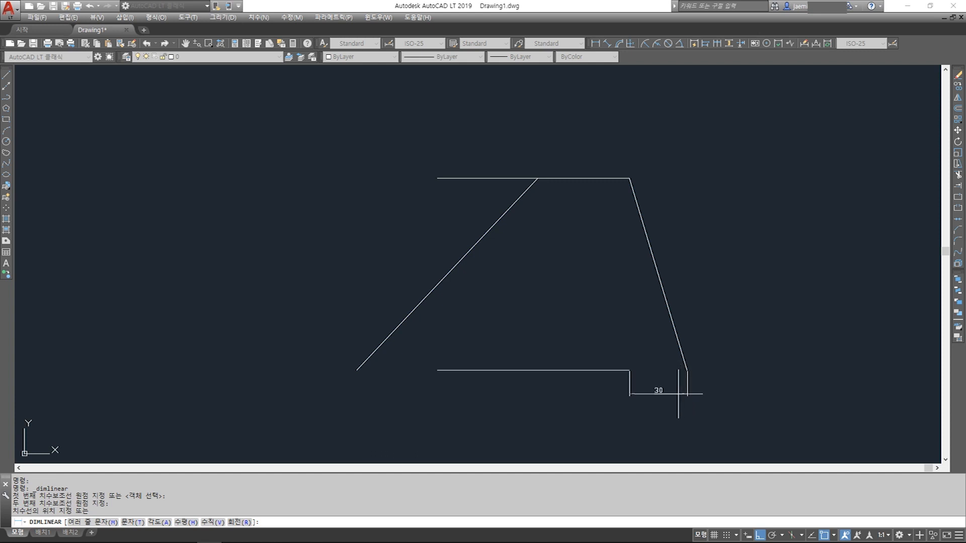
{"action": "left_click", "coordinate": [678, 394]}
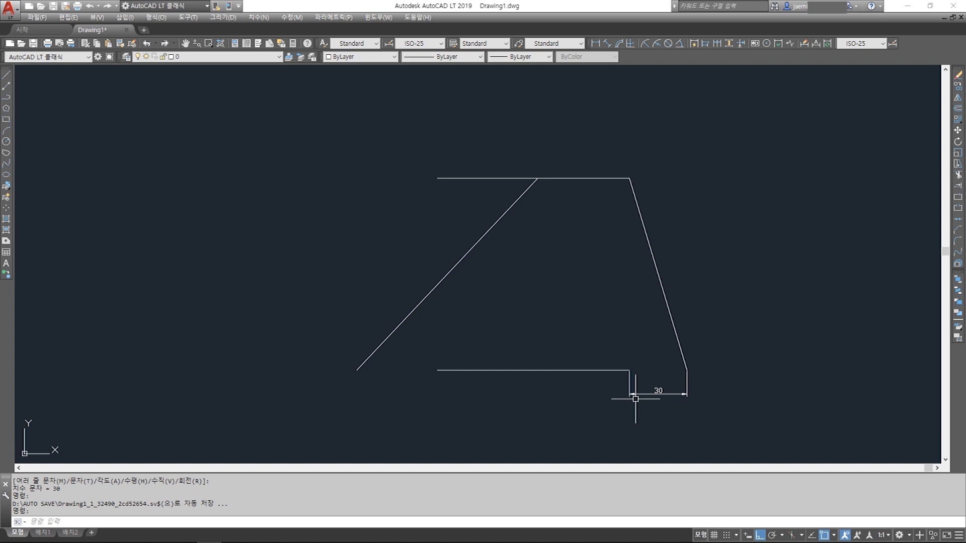
Step: Undo the dimension and the earlier grip stretches until the square's original edges are restored
{"action": "key", "text": "ctrl+z"}
{"action": "key", "text": "ctrl+z"}
{"action": "key", "text": "ctrl+z"}
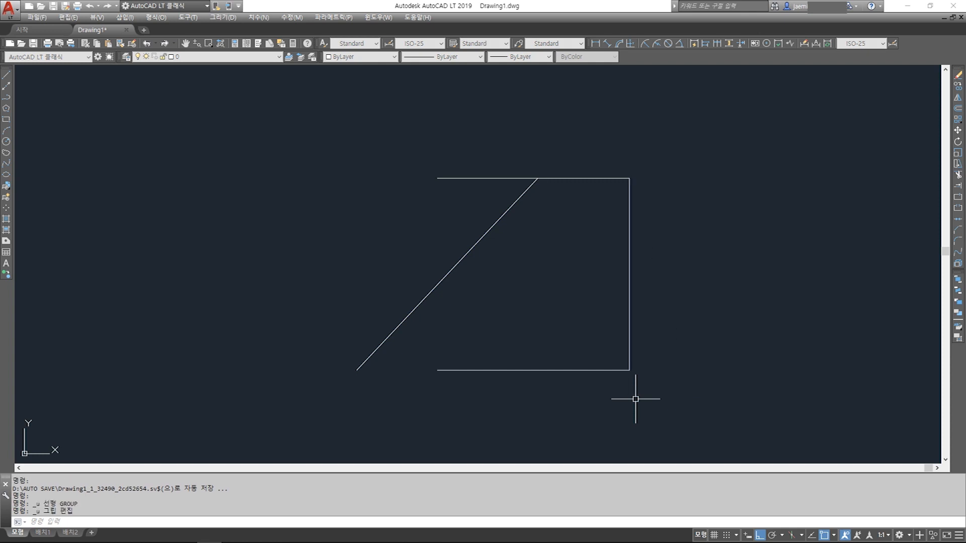
{"action": "key", "text": "ctrl+z"}
{"action": "key", "text": "ctrl+z"}
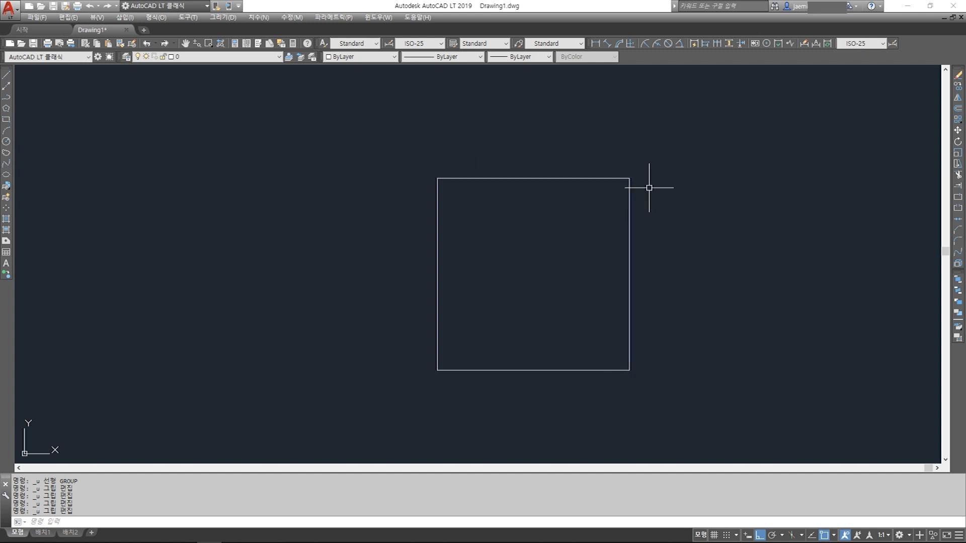
Step: Window-select the square's top and right edges, stretch their shared corner grip diagonally outward with Ortho off, and clear the selection
{"action": "left_click", "coordinate": [610, 157]}
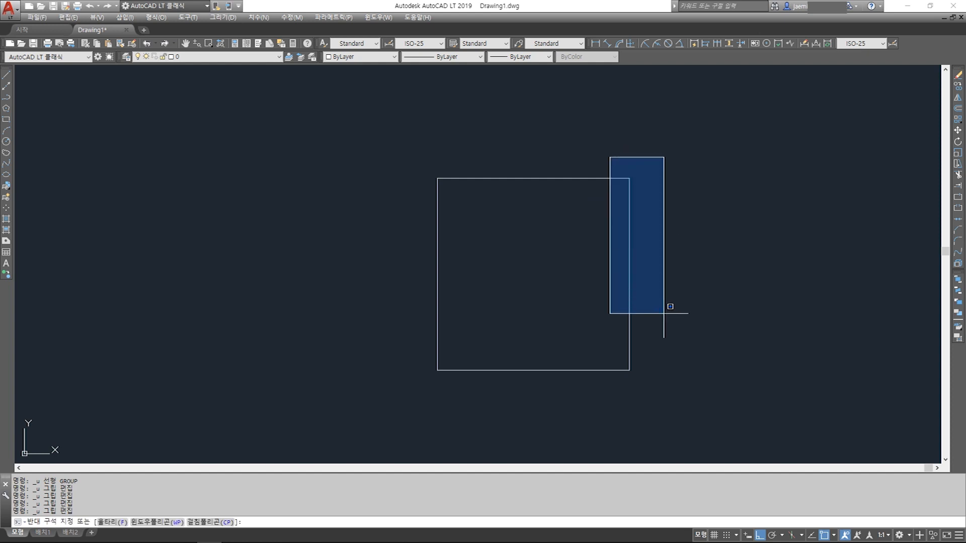
{"action": "left_click", "coordinate": [662, 401]}
{"action": "left_click", "coordinate": [373, 153]}
{"action": "left_click", "coordinate": [670, 202]}
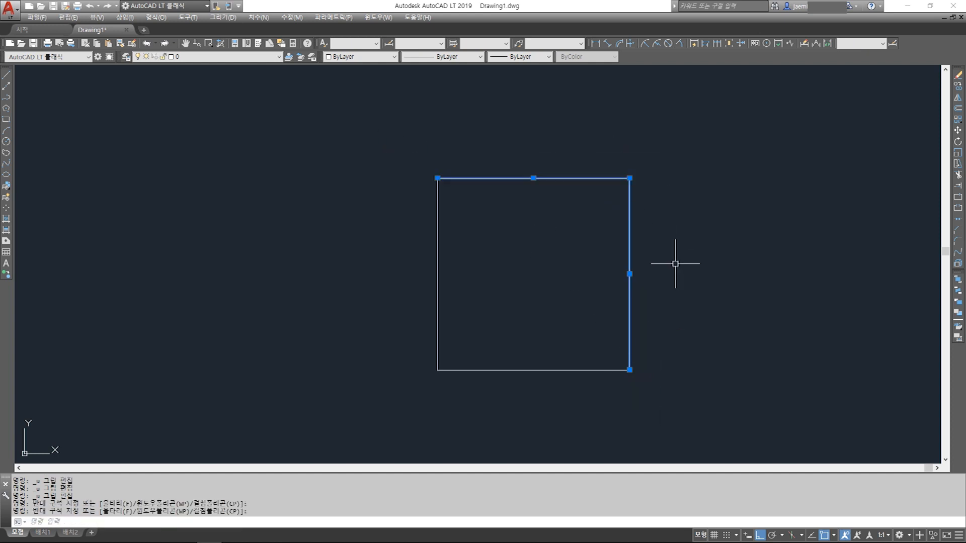
{"action": "left_click", "coordinate": [630, 178]}
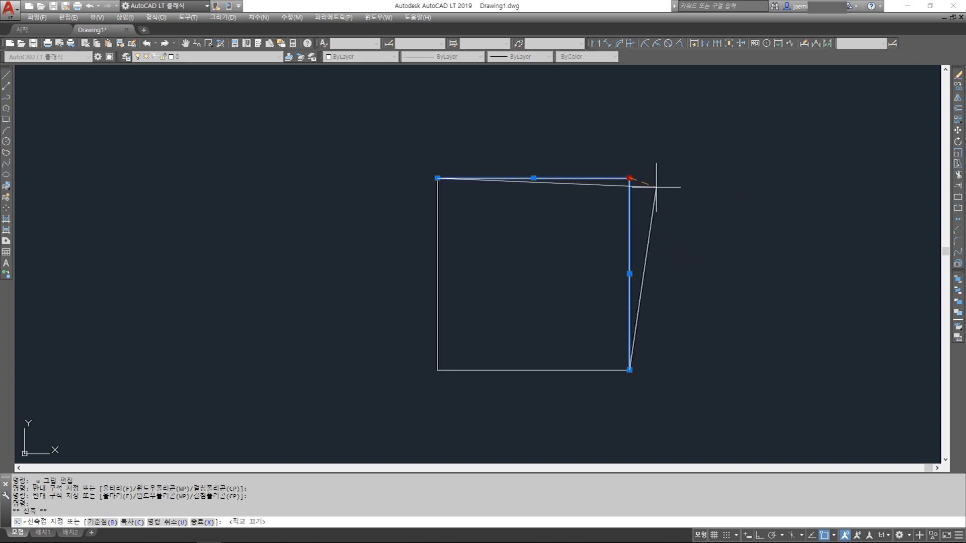
{"action": "left_click", "coordinate": [691, 119]}
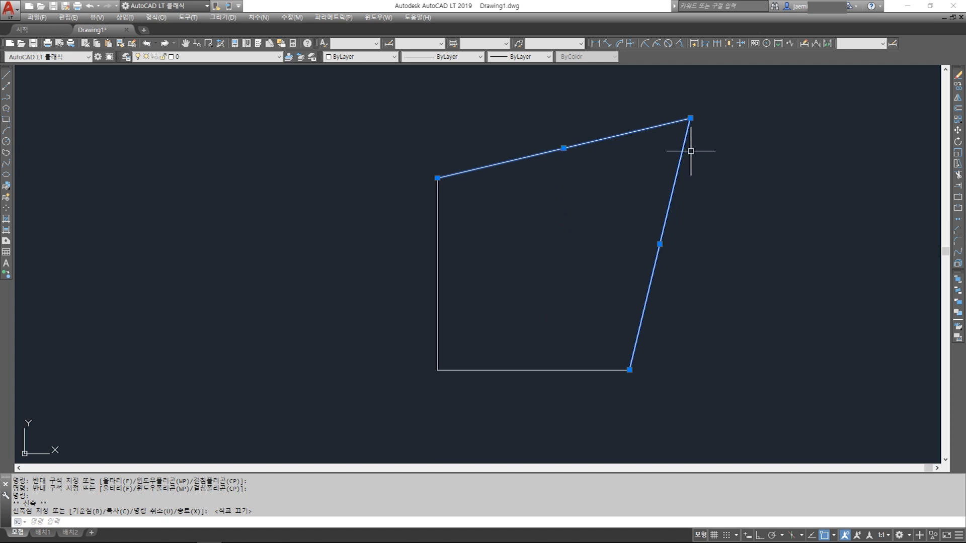
{"action": "key", "text": "Escape"}
Step: Crossing-select the slanted top edge and move it by its midpoint grip to the figure's lower-left corner
{"action": "left_click", "coordinate": [529, 133]}
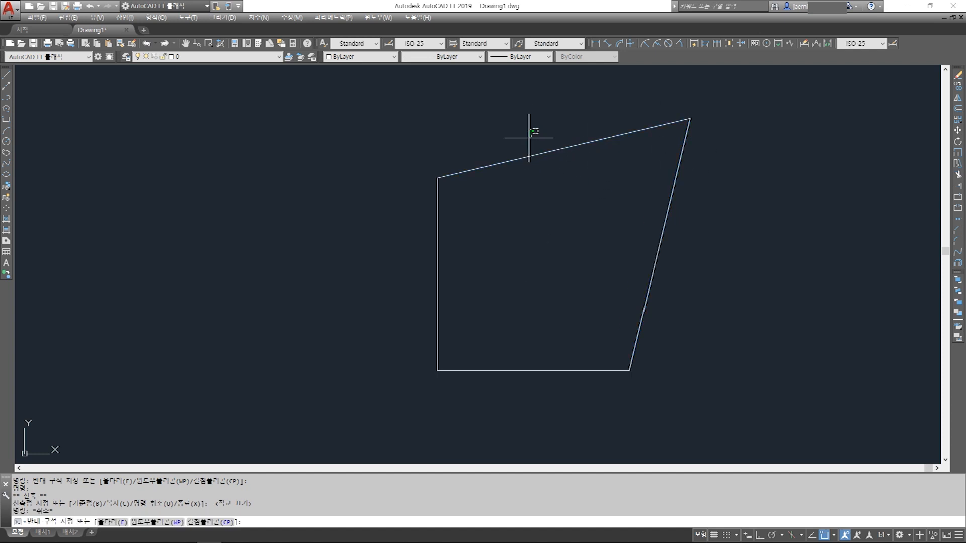
{"action": "left_click", "coordinate": [518, 191]}
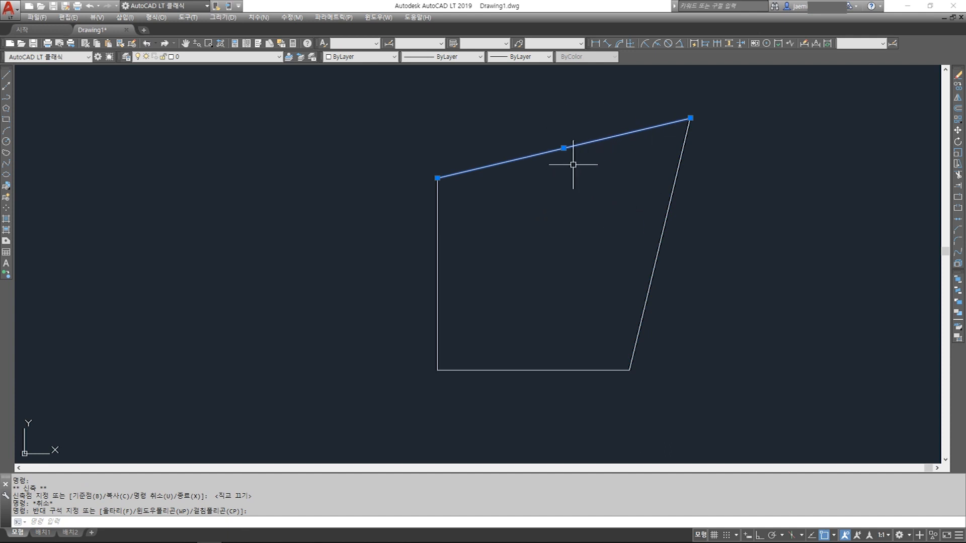
{"action": "left_click", "coordinate": [564, 148]}
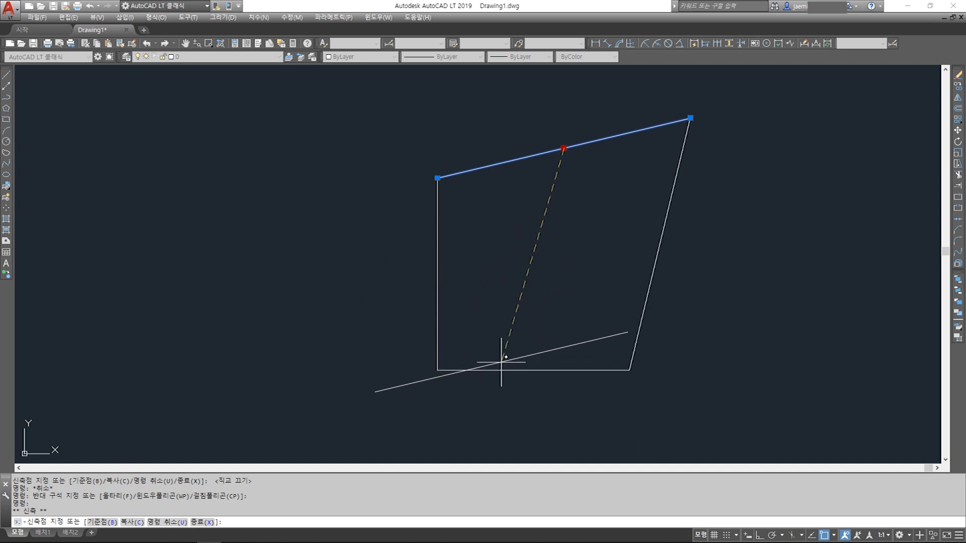
{"action": "left_click", "coordinate": [437, 372]}
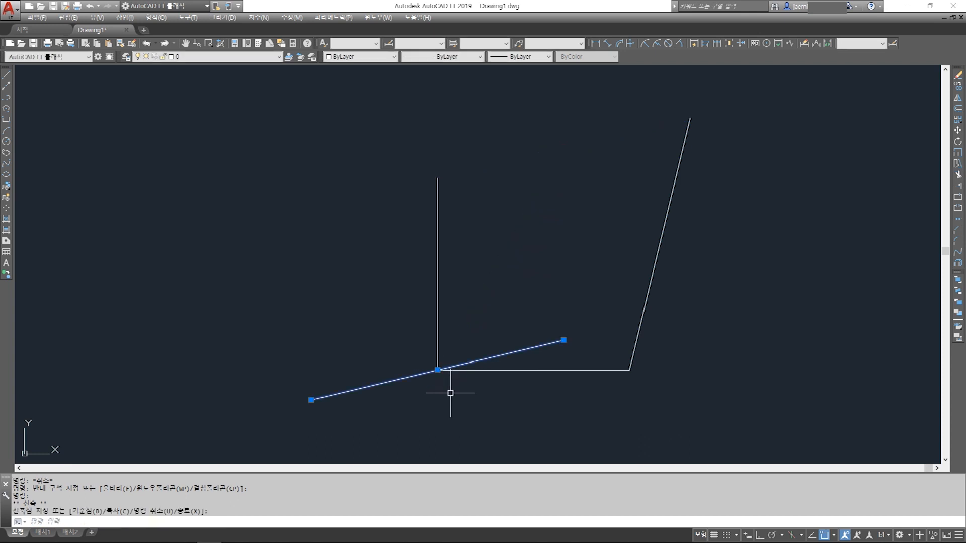
Step: Move the slanted line by its midpoint grip to the left edge's upper endpoint, then to that edge's midpoint, and clear the selection
{"action": "left_click", "coordinate": [437, 370]}
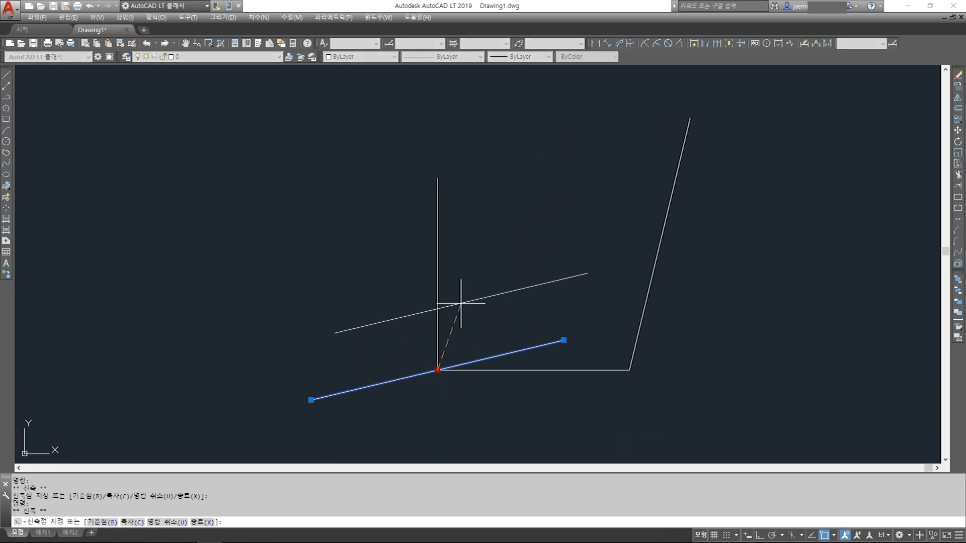
{"action": "left_click", "coordinate": [439, 175]}
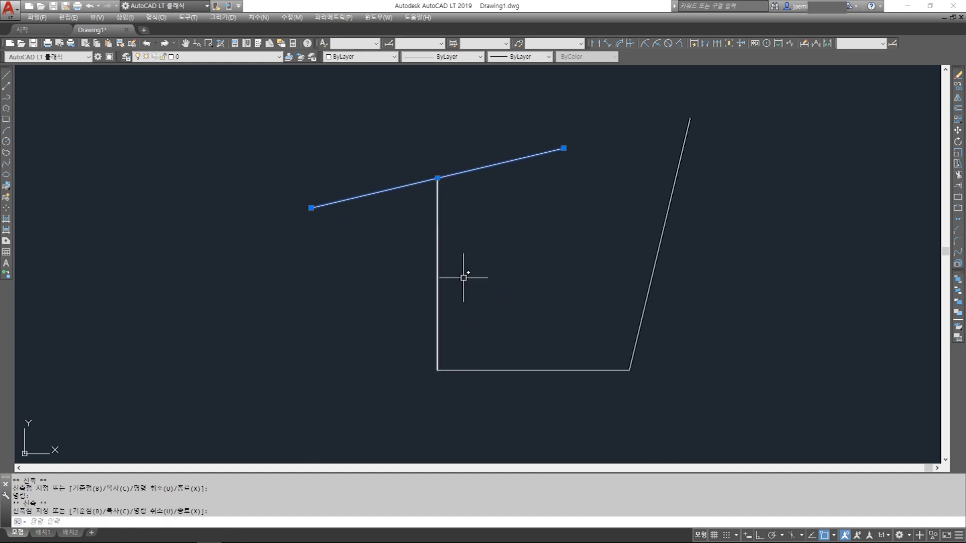
{"action": "left_click", "coordinate": [438, 178]}
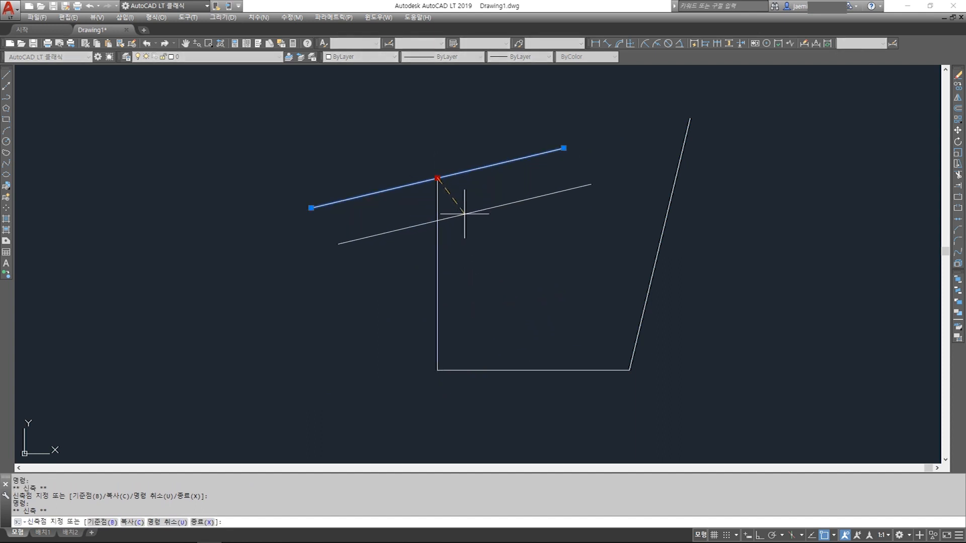
{"action": "left_click", "coordinate": [438, 274]}
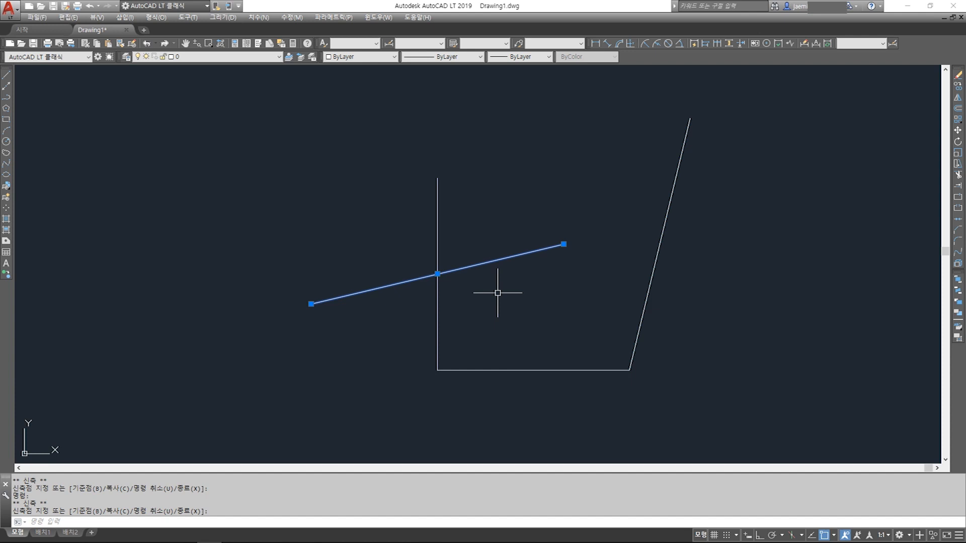
{"action": "key", "text": "Escape"}
{"action": "scroll", "coordinate": [498, 289], "scroll_direction": "down", "scroll_amount": 6}
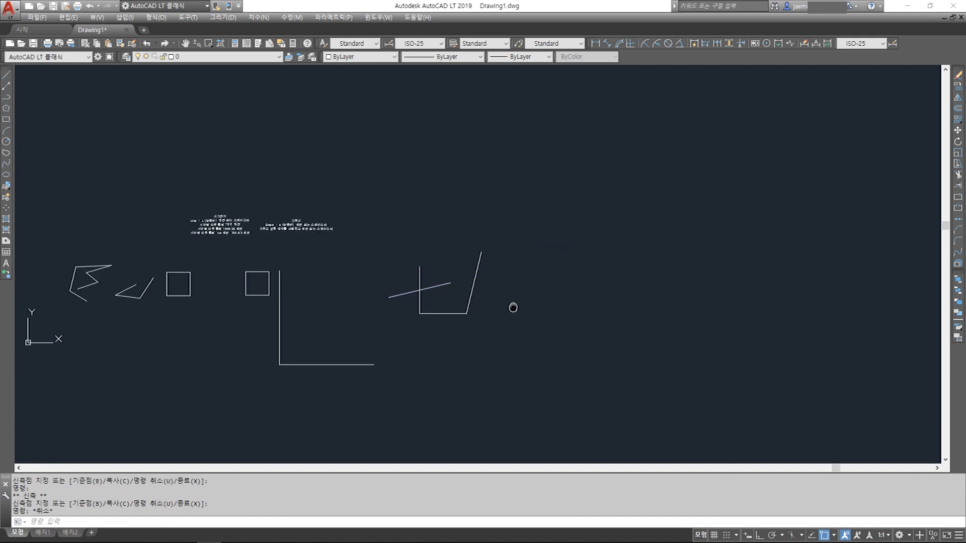
{"action": "scroll", "coordinate": [550, 316], "scroll_direction": "up", "scroll_amount": 4}
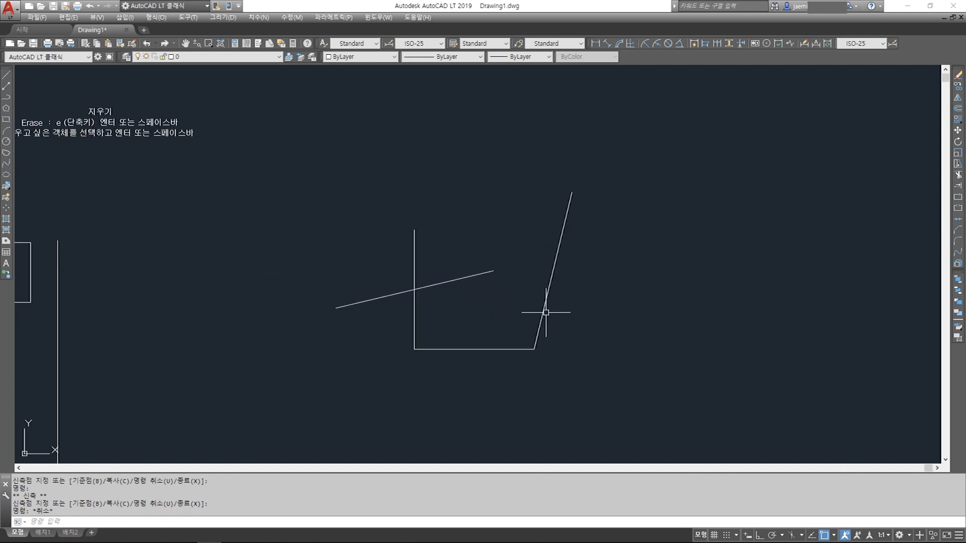
{"action": "middle_click_drag", "start_coordinate": [599, 343], "coordinate": [513, 342]}
{"action": "type", "text": "l"}
{"action": "key", "text": "space"}
{"action": "key", "text": "Escape"}
{"action": "key", "text": "Escape"}
{"action": "key", "text": "Escape"}
{"action": "key", "text": "Escape"}
{"action": "key", "text": "Escape"}
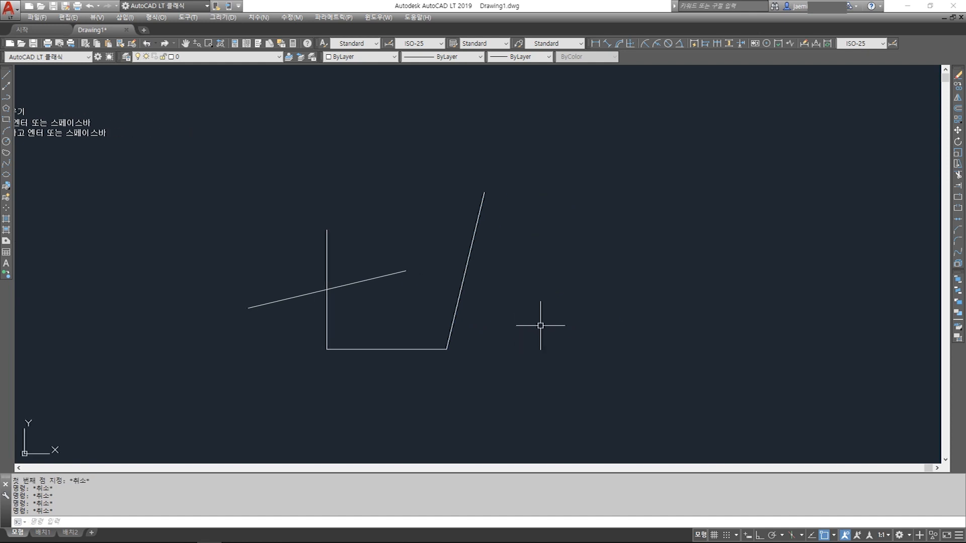
Step: Draw a single line slanting upward to the right in the empty space beside the figure
{"action": "type", "text": "l"}
{"action": "key", "text": "space"}
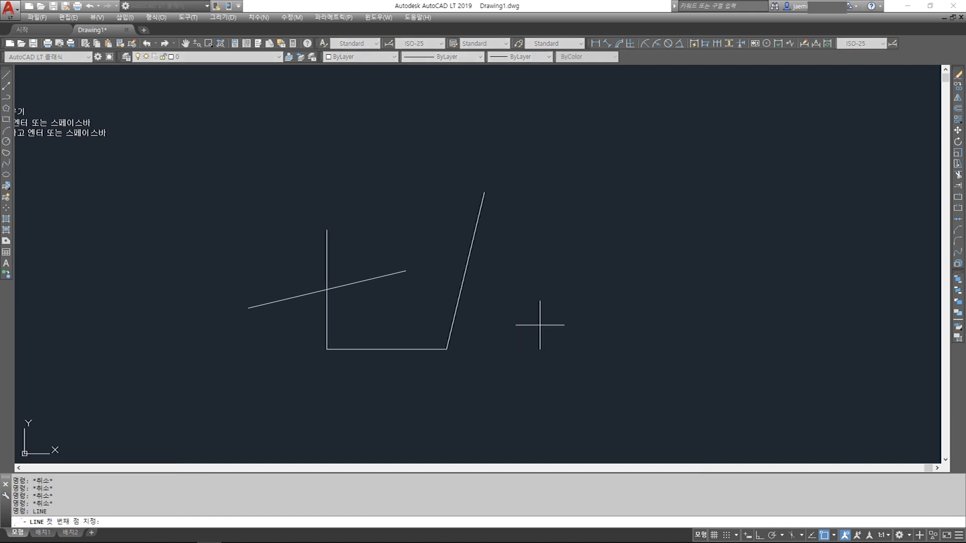
{"action": "left_click", "coordinate": [588, 296]}
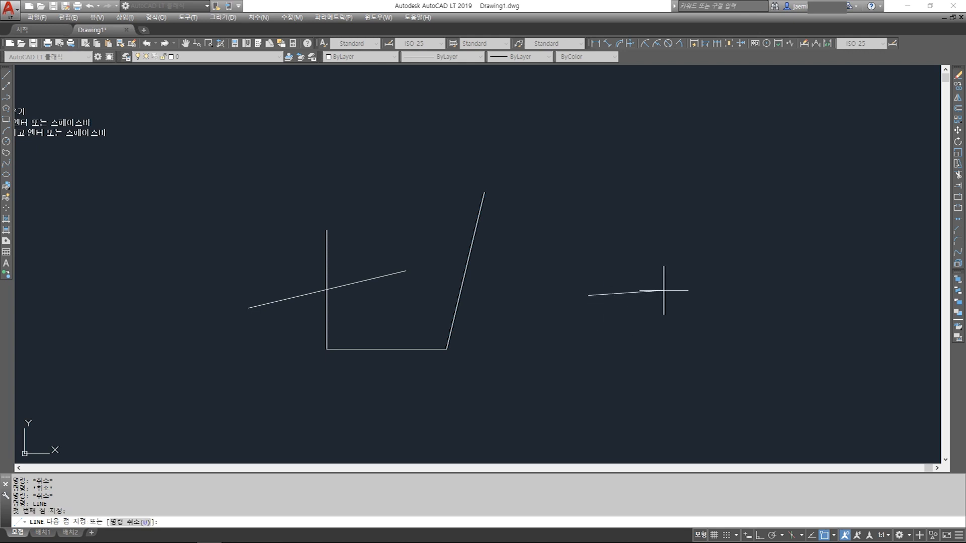
{"action": "left_click", "coordinate": [746, 211]}
{"action": "key", "text": "Return"}
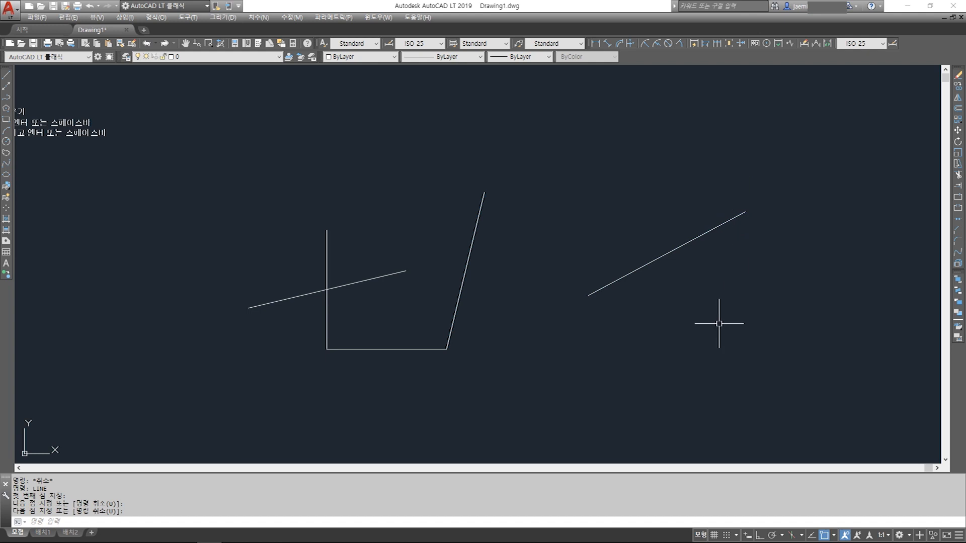
Step: Start a new line from the separate slanted line's upper endpoint, and cancel it before placing a second point
{"action": "type", "text": "l"}
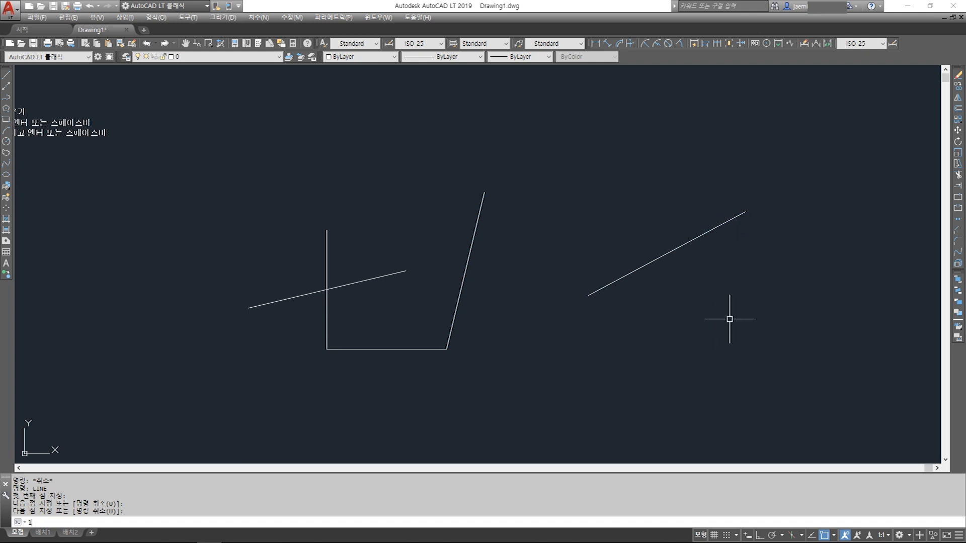
{"action": "key", "text": "Return"}
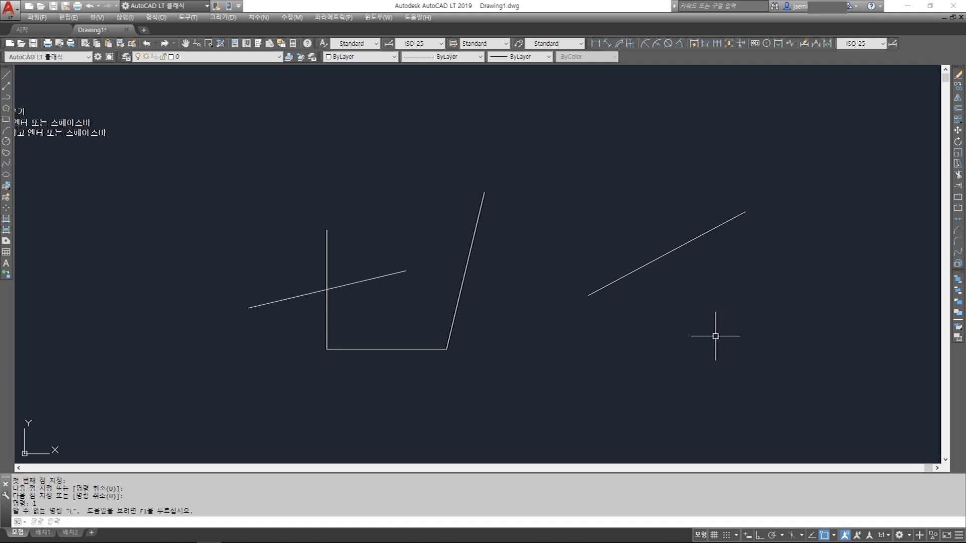
{"action": "type", "text": "line"}
{"action": "key", "text": "Return"}
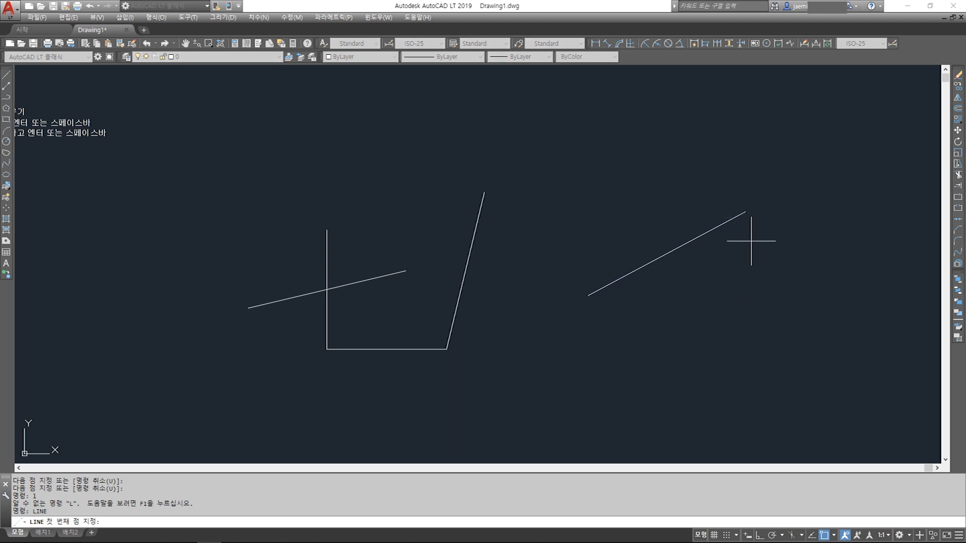
{"action": "left_click", "coordinate": [746, 214]}
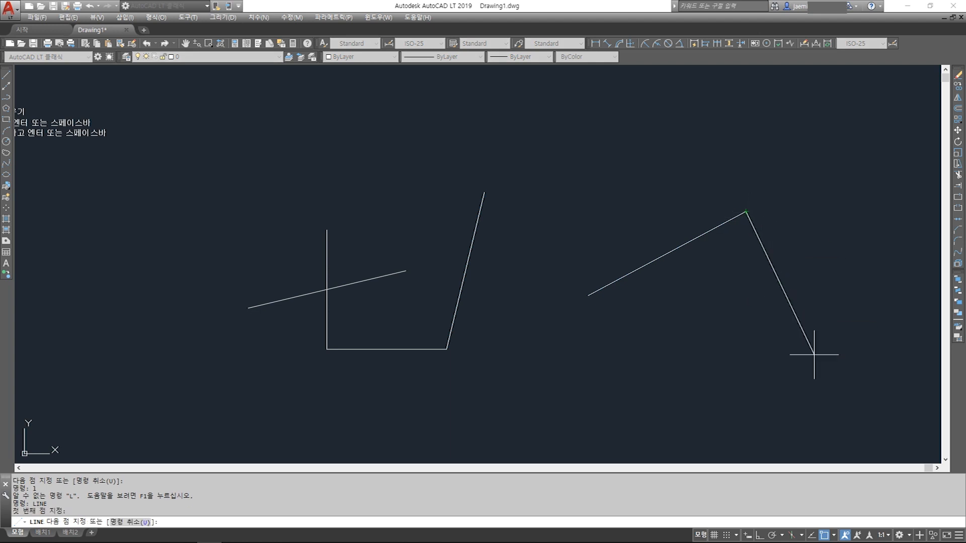
{"action": "key", "text": "Escape"}
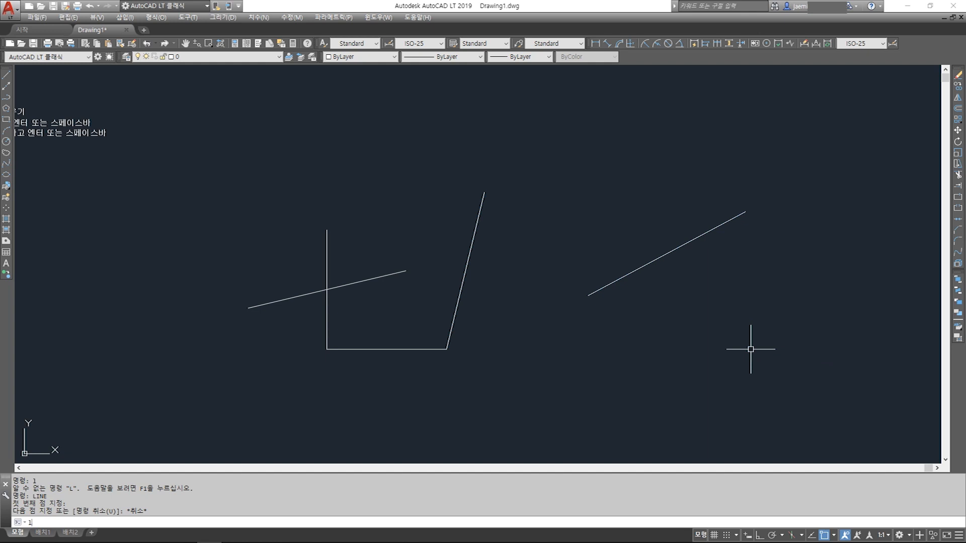
Step: Restart the Line command so it continues from the last drawn endpoint, and cancel it without placing a point
{"action": "key", "text": "Return"}
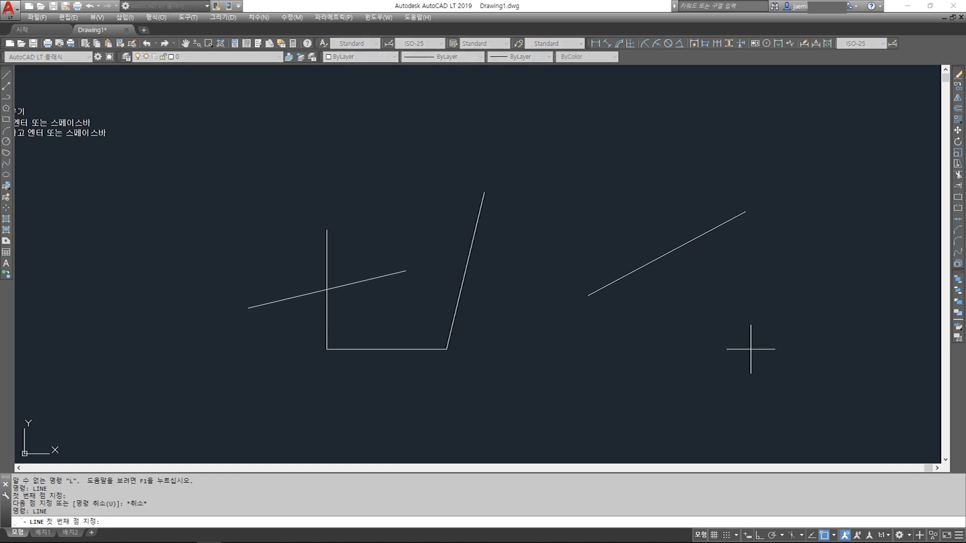
{"action": "key", "text": "Return"}
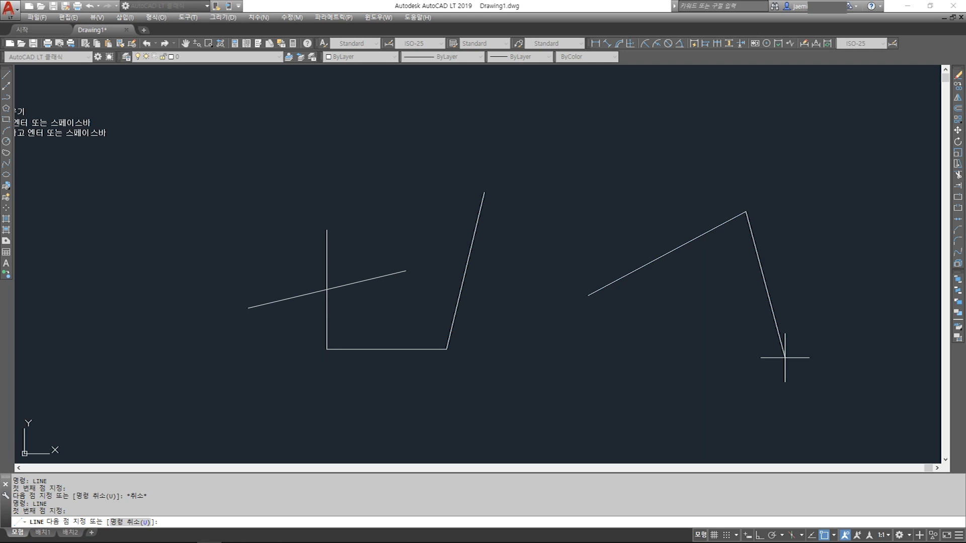
{"action": "key", "text": "Escape"}
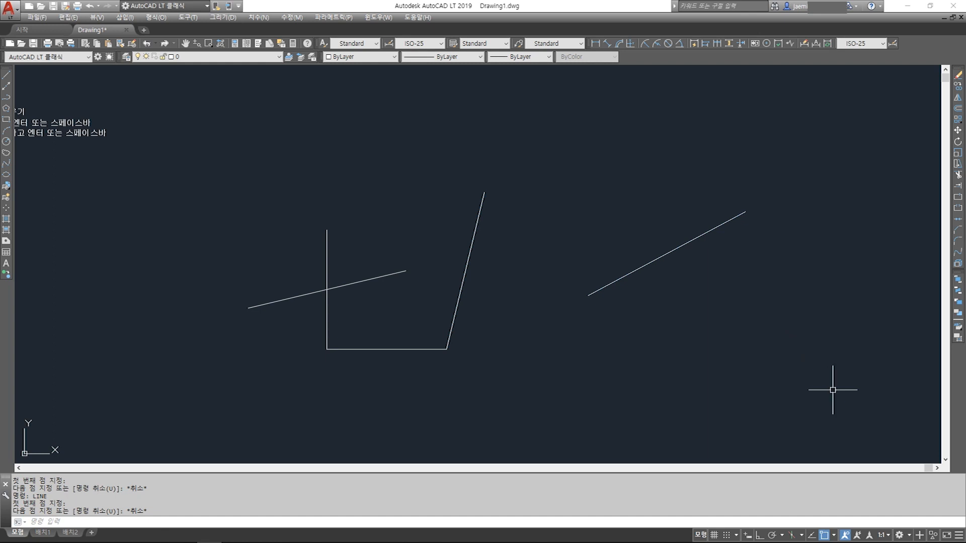
Step: Draw a horizontal line 100 long in the empty space above the slanted line, with ortho mode on
{"action": "middle_click_drag", "start_coordinate": [800, 302], "coordinate": [527, 319]}
{"action": "middle_click_drag", "start_coordinate": [702, 311], "coordinate": [551, 315]}
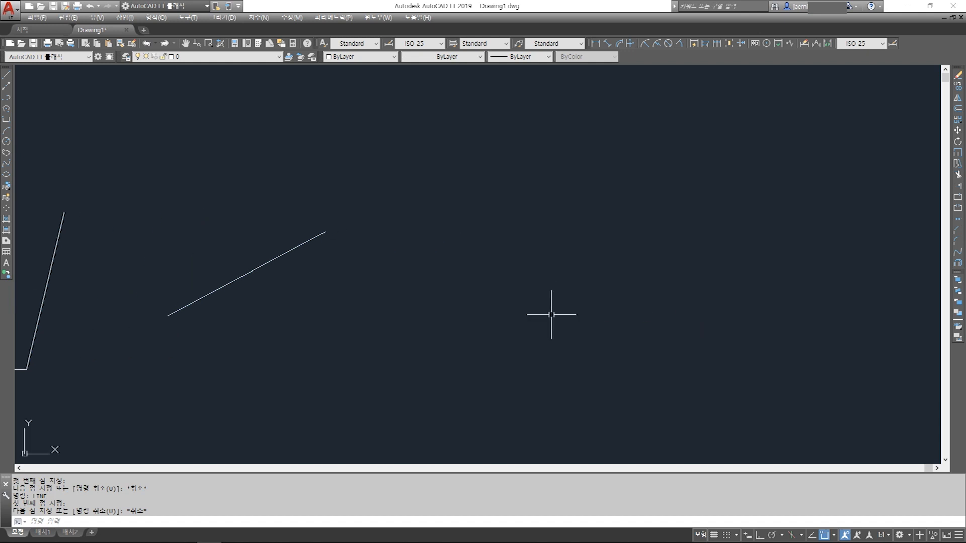
{"action": "key", "text": "Escape"}
{"action": "middle_click_drag", "start_coordinate": [514, 247], "coordinate": [509, 321]}
{"action": "key", "text": "Escape"}
{"action": "type", "text": "l"}
{"action": "key", "text": "Return"}
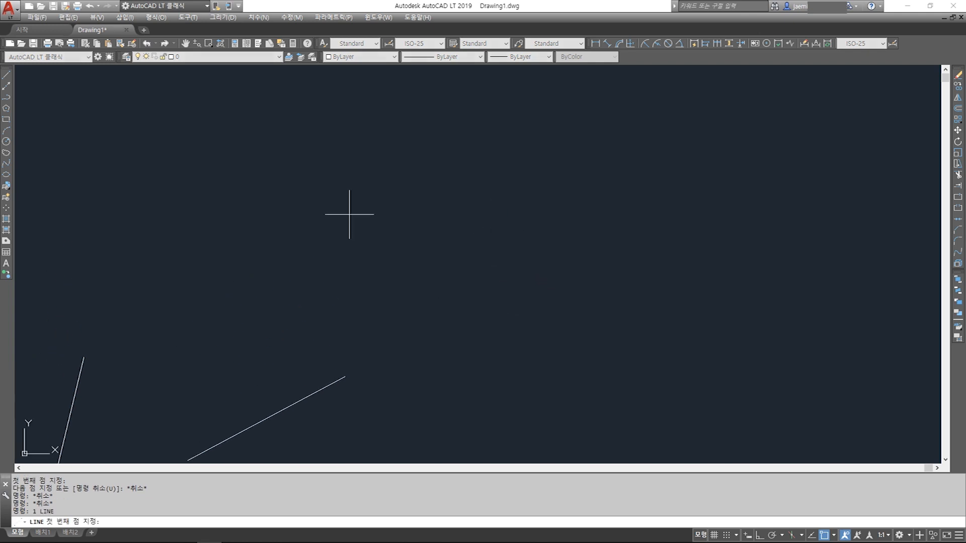
{"action": "left_click", "coordinate": [349, 214]}
{"action": "key", "text": "F8"}
{"action": "type", "text": "100"}
{"action": "key", "text": "Return"}
Step: Continue from the horizontal line's endpoint with a segment 100 long at an angle of 45°, and finish the line
{"action": "type", "text": "<45"}
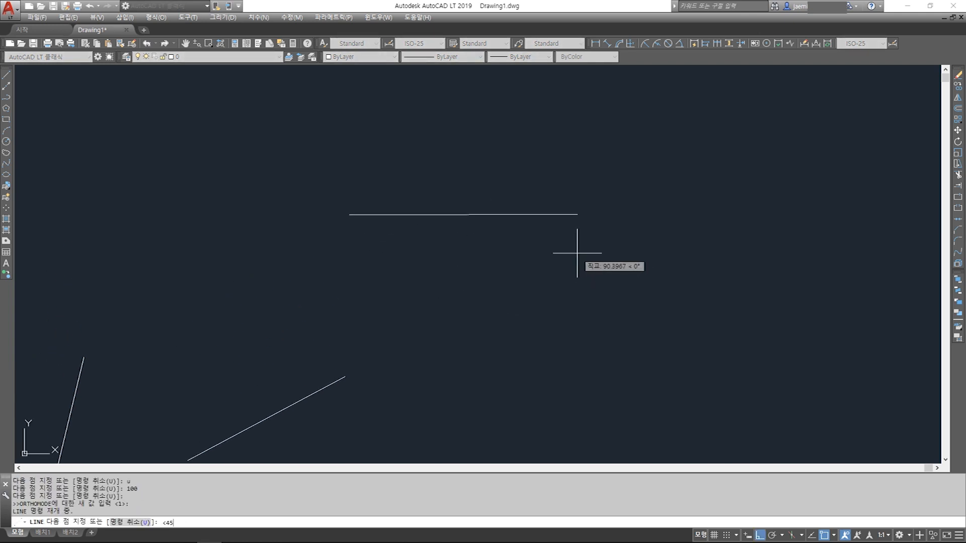
{"action": "key", "text": "Return"}
{"action": "type", "text": "100"}
{"action": "key", "text": "Return"}
{"action": "key", "text": "Escape"}
Step: Change the two length dimensions and the angle dimension to green with larger text and arrows, and clear the selection
{"action": "left_click_drag", "start_coordinate": [485, 205], "coordinate": [443, 159]}
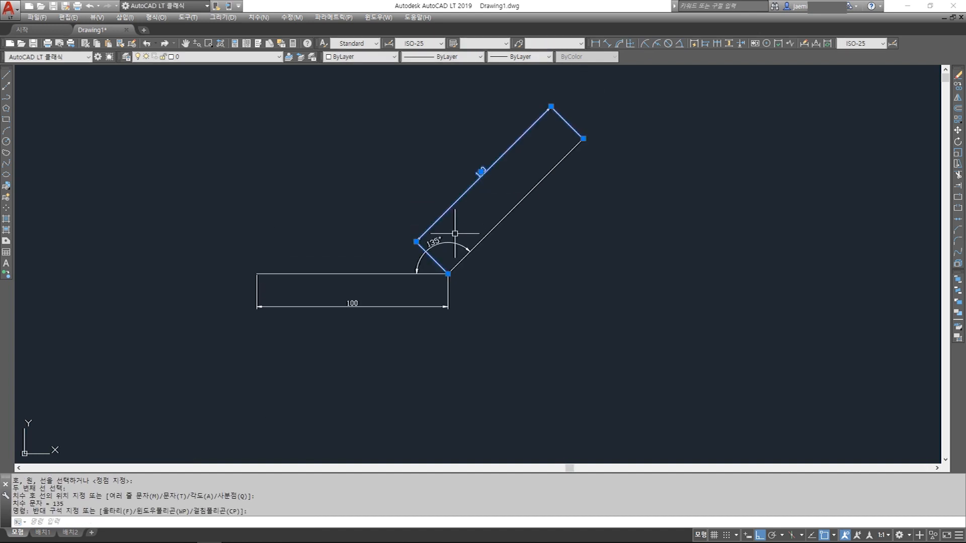
{"action": "double_click", "coordinate": [303, 306]}
{"action": "key", "text": "Escape"}
{"action": "key", "text": "Escape"}
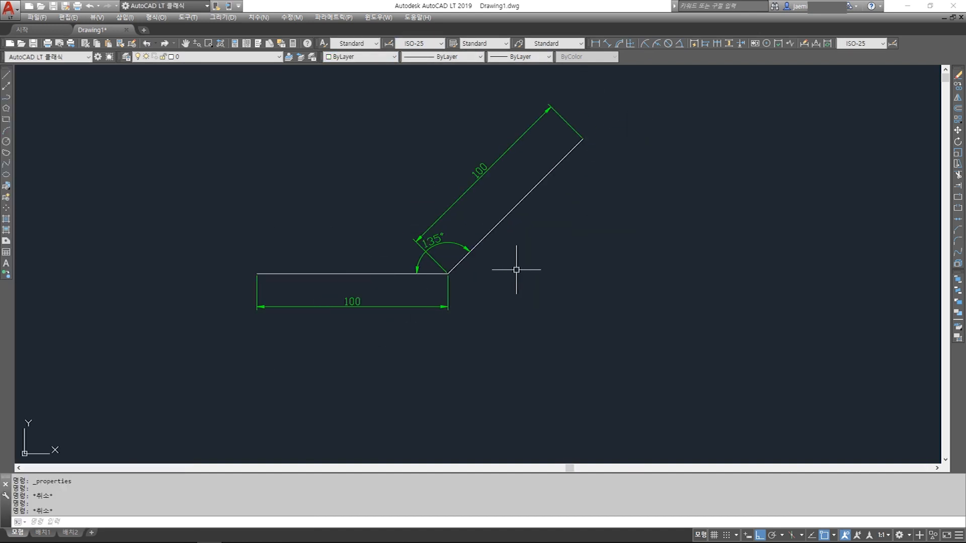
Step: Open the line-drawing note (선그리기) for editing and add the heading "각도 그리기" below it after a blank line
{"action": "mouse_move", "coordinate": [669, 276]}
{"action": "middle_mouse_down"}
{"action": "mouse_move", "coordinate": [548, 302]}
{"action": "mouse_move", "coordinate": [535, 334]}
{"action": "mouse_move", "coordinate": [548, 355]}
{"action": "middle_mouse_up"}
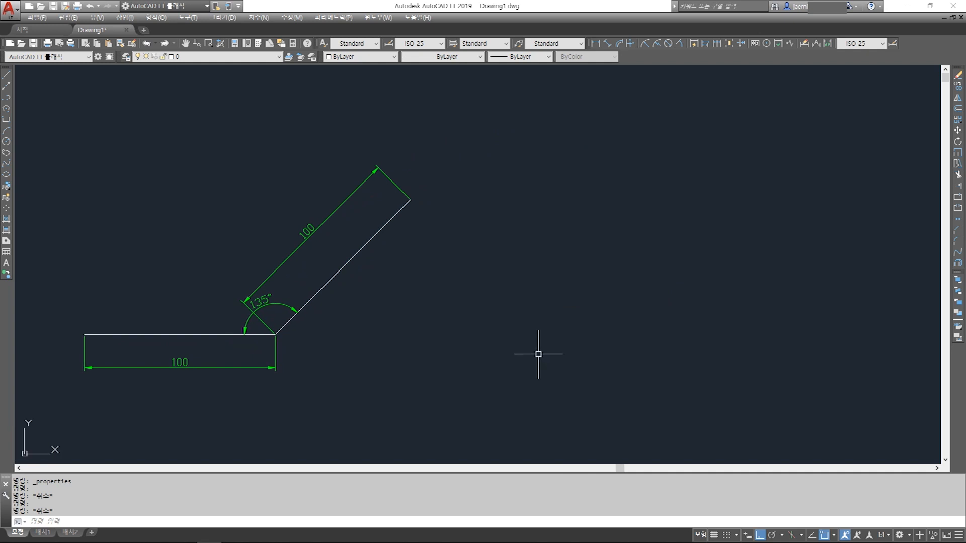
{"action": "scroll", "coordinate": [535, 349], "scroll_direction": "down", "scroll_amount": 4}
{"action": "middle_click_drag", "start_coordinate": [171, 347], "coordinate": [606, 332]}
{"action": "middle_click_drag", "start_coordinate": [313, 390], "coordinate": [473, 285]}
{"action": "scroll", "coordinate": [480, 281], "scroll_direction": "up", "scroll_amount": 6}
{"action": "key", "text": "Escape"}
{"action": "scroll", "coordinate": [495, 276], "scroll_direction": "down", "scroll_amount": 3}
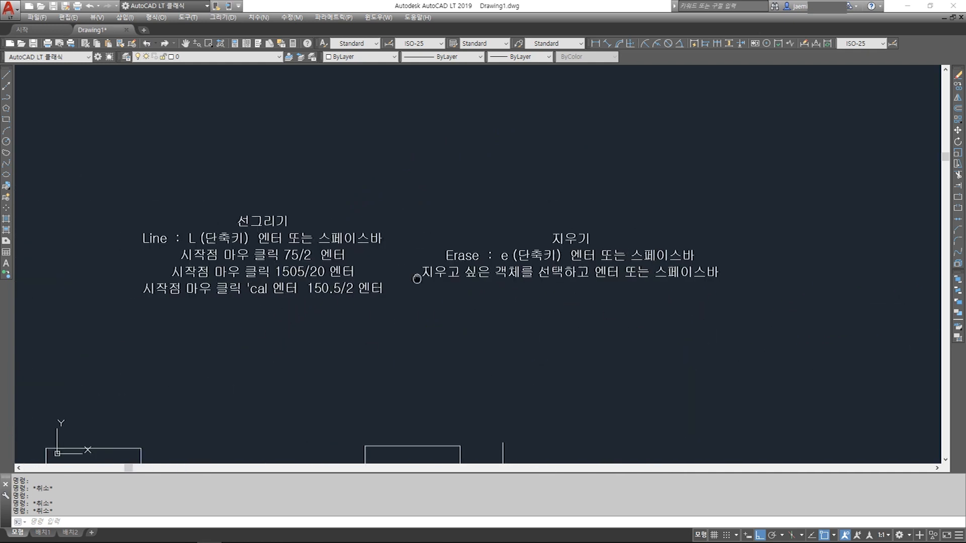
{"action": "scroll", "coordinate": [443, 276], "scroll_direction": "up", "scroll_amount": 1}
{"action": "double_click", "coordinate": [369, 287]}
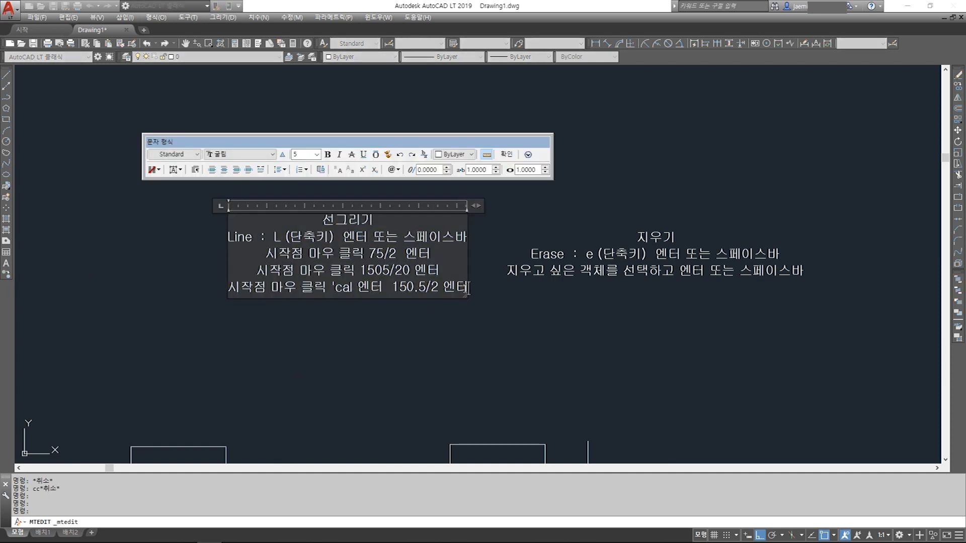
{"action": "key", "text": "Return"}
{"action": "key", "text": "Return"}
{"action": "type", "text": "rkre"}
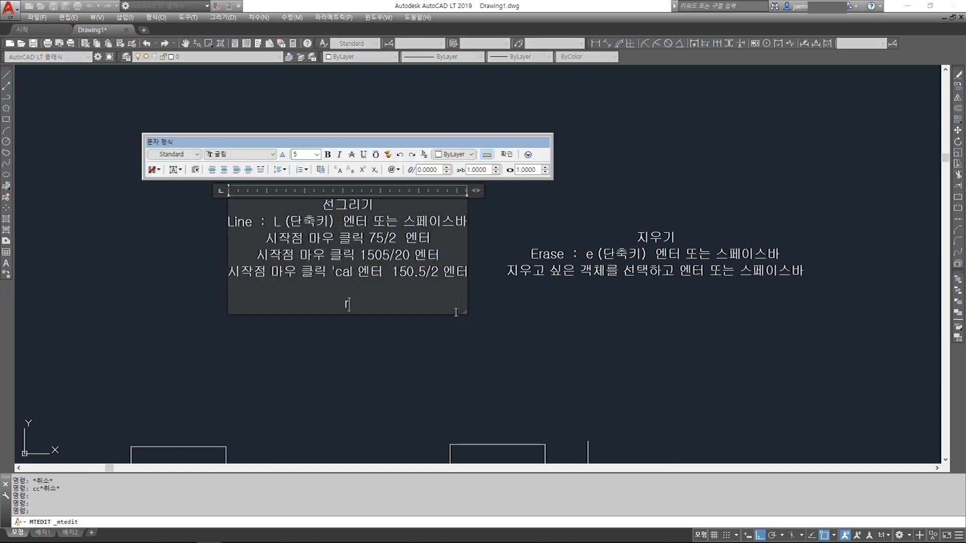
{"action": "key", "text": "BackSpace"}
{"action": "key", "text": "BackSpace"}
{"action": "key", "text": "BackSpace"}
{"action": "key", "text": "BackSpace"}
{"action": "type", "text": "각도 그리기"}
{"action": "key", "text": "Return"}
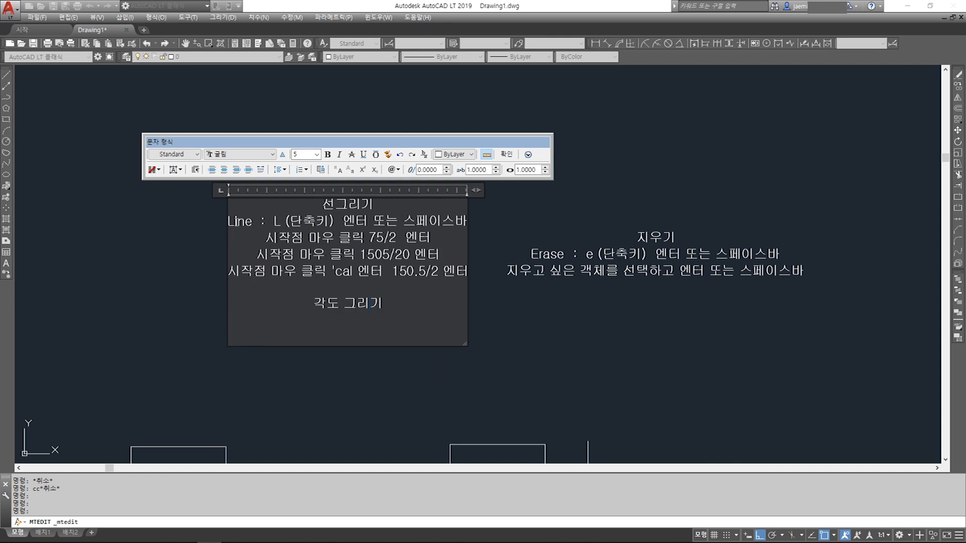
Step: Copy the "Line : L (단축키) 엔터 또는 스페이스바" line and paste it under the "각도 그리기" heading
{"action": "left_click_drag", "start_coordinate": [228, 222], "coordinate": [471, 222]}
{"action": "key", "text": "ctrl+c"}
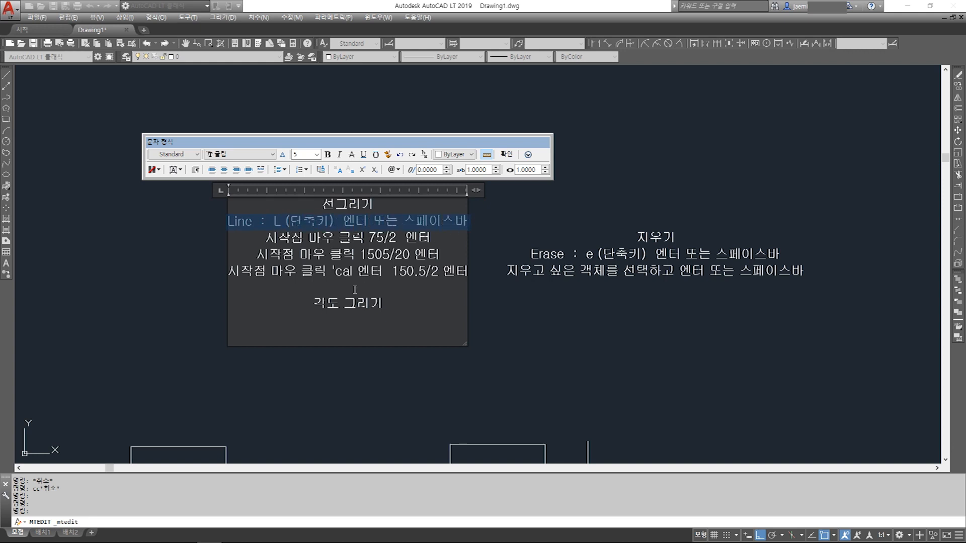
{"action": "left_click", "coordinate": [347, 334]}
{"action": "key", "text": "ctrl+v"}
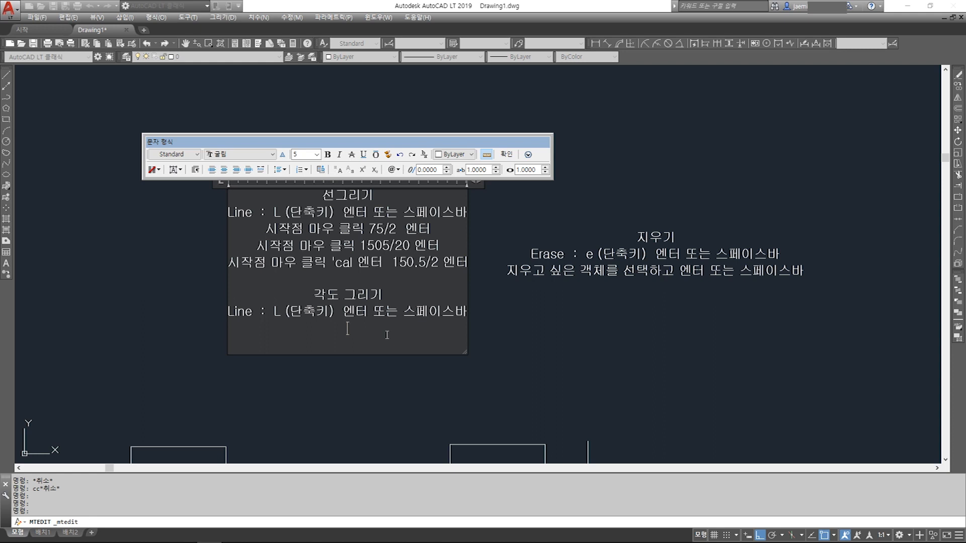
Step: Add the lines "시작점 클릭" and "<45 엔터" to the note below the pasted line
{"action": "type", "text": "시작점 클릭"}
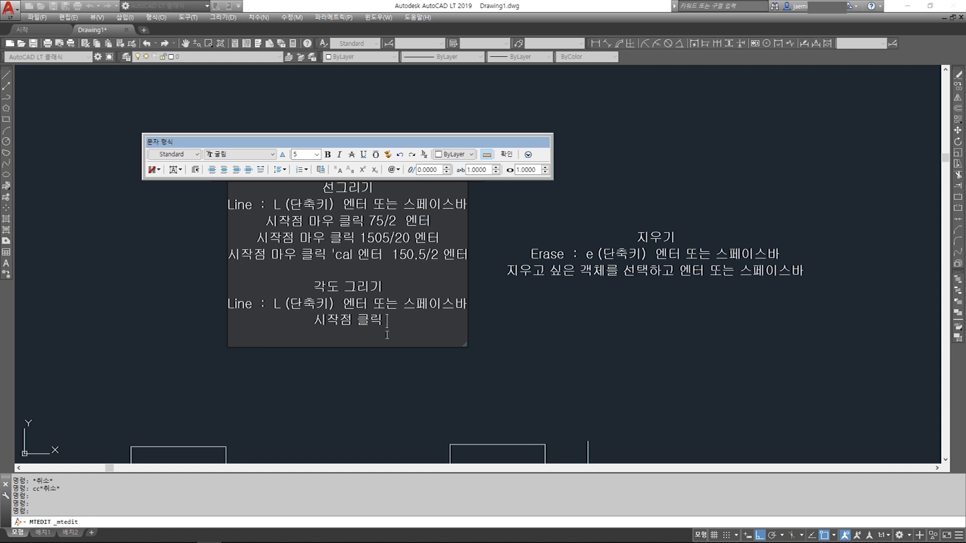
{"action": "key", "text": "Return"}
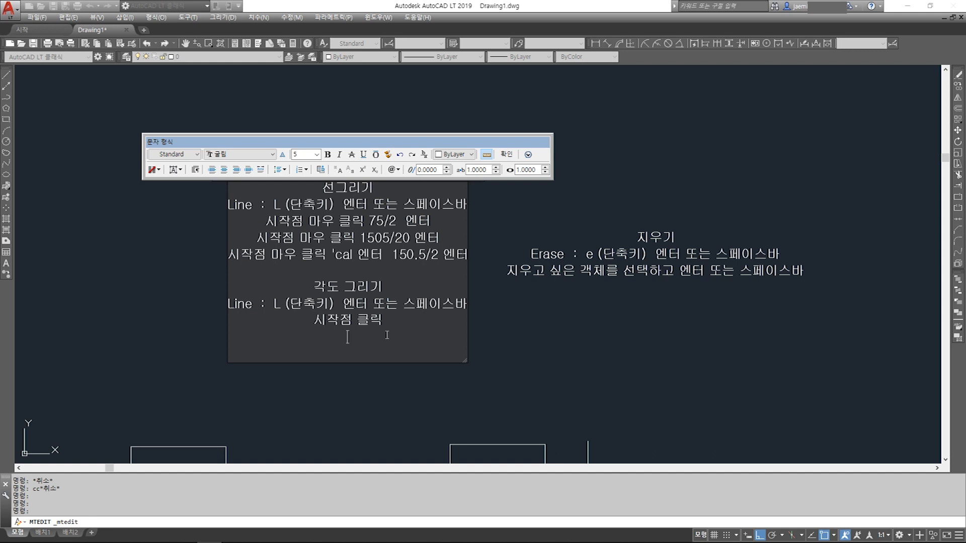
{"action": "type", "text": "<"}
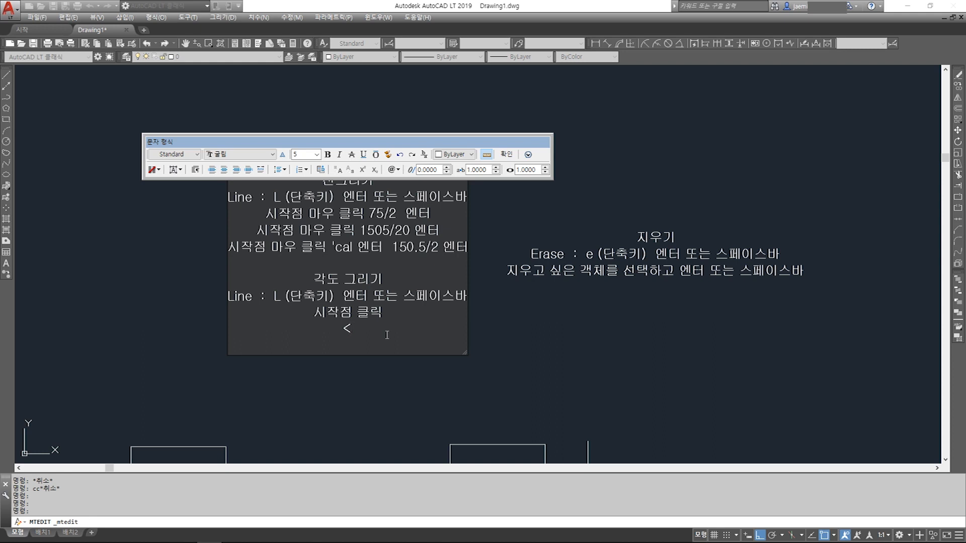
{"action": "type", "text": "45 엔터"}
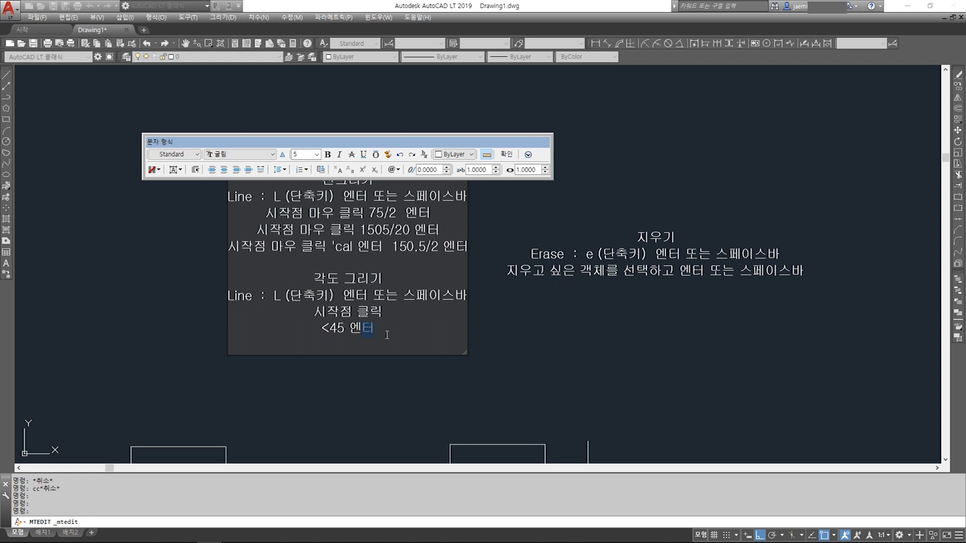
{"action": "key", "text": "Return"}
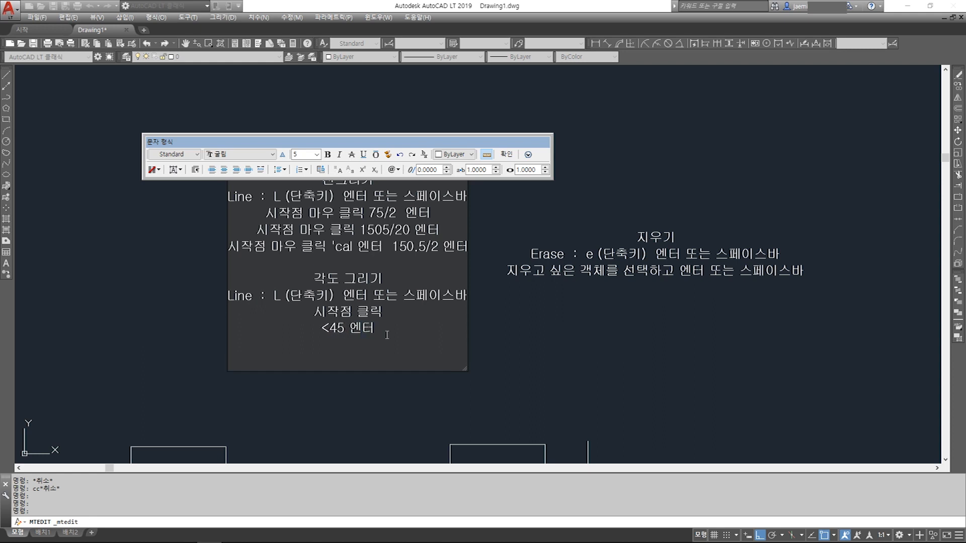
Step: Add the closing line "거리값을 입력하고 엔터" to the note and finish editing the text
{"action": "type", "text": "거리"}
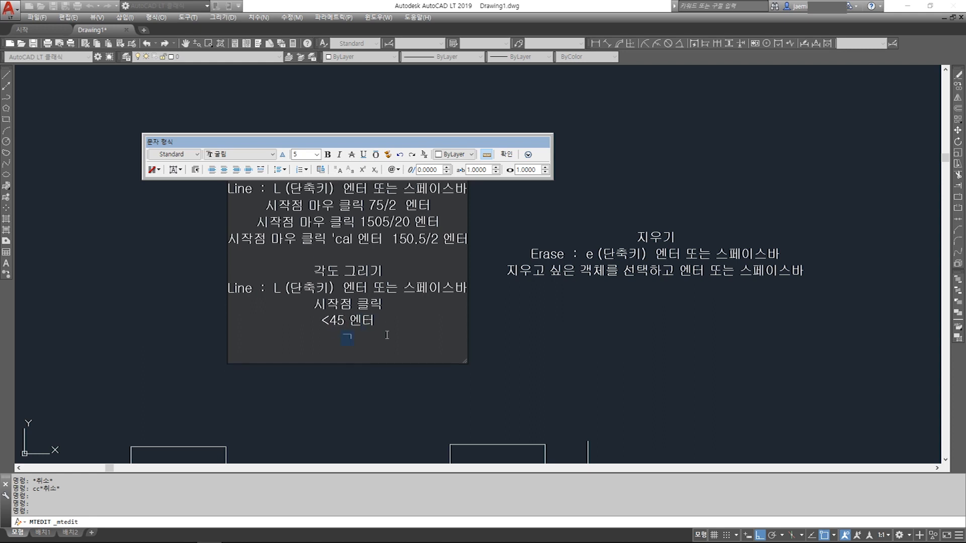
{"action": "type", "text": "값을"}
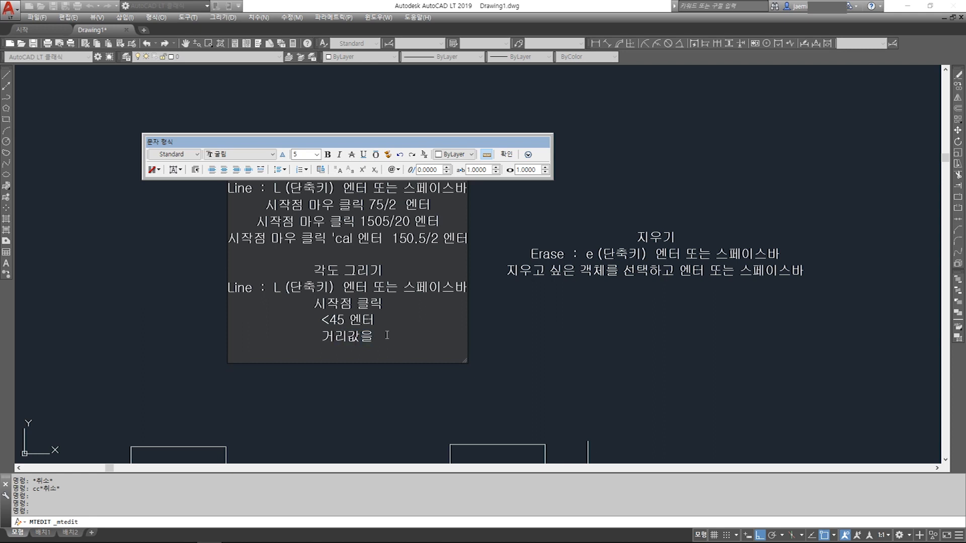
{"action": "type", "text": " 입역하고 엔터"}
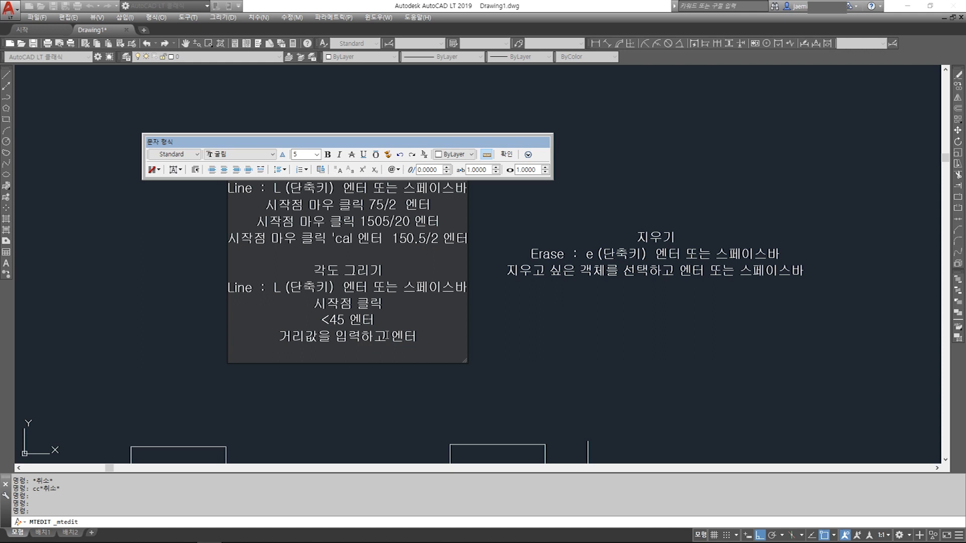
{"action": "left_click", "coordinate": [567, 334]}
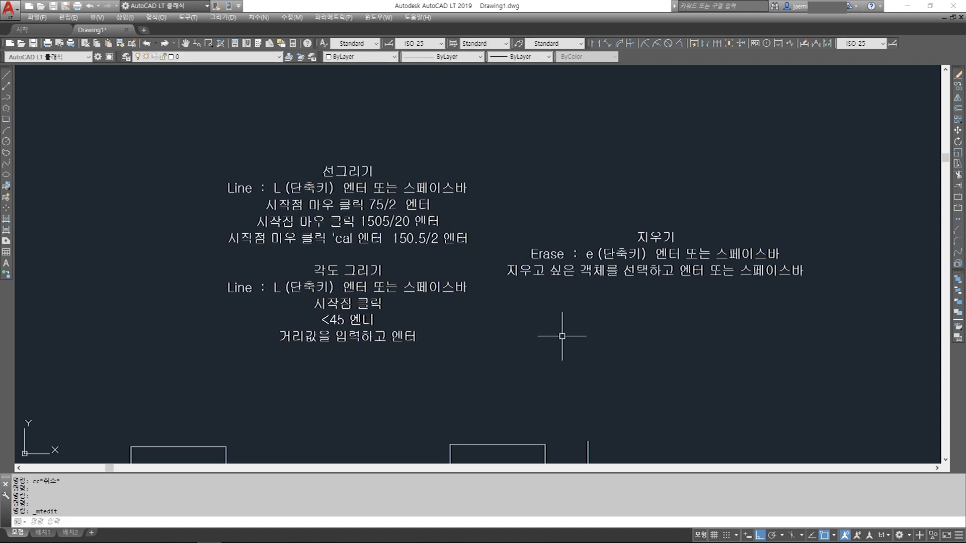
{"action": "scroll", "coordinate": [503, 317], "scroll_direction": "down", "scroll_amount": 6}
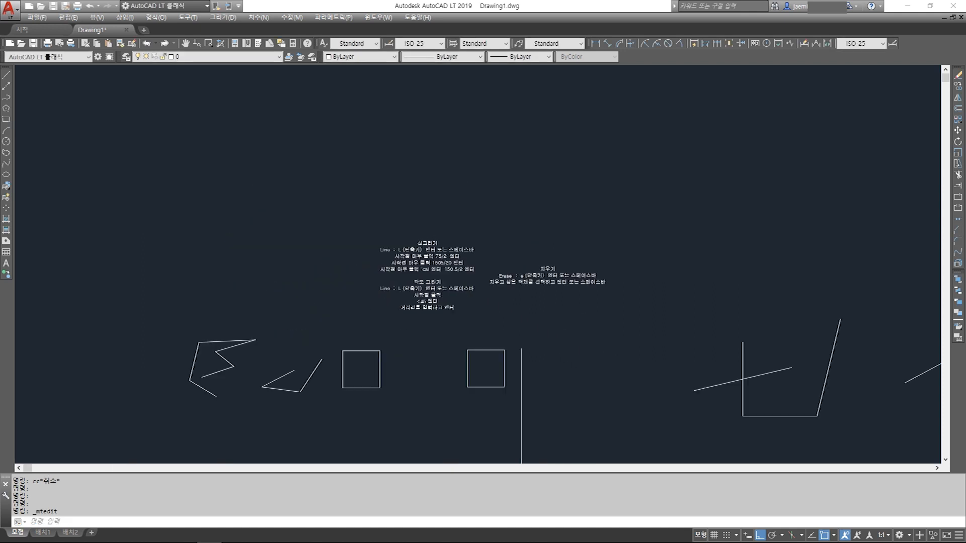
{"action": "middle_click_drag", "start_coordinate": [572, 272], "coordinate": [530, 302]}
{"action": "middle_click_drag", "start_coordinate": [280, 268], "coordinate": [366, 269]}
{"action": "middle_click_drag", "start_coordinate": [622, 301], "coordinate": [388, 300]}
{"action": "scroll", "coordinate": [459, 276], "scroll_direction": "up", "scroll_amount": 6}
{"action": "mouse_move", "coordinate": [460, 275]}
{"action": "middle_mouse_down"}
{"action": "mouse_move", "coordinate": [471, 324]}
{"action": "mouse_move", "coordinate": [444, 373]}
{"action": "middle_mouse_up"}
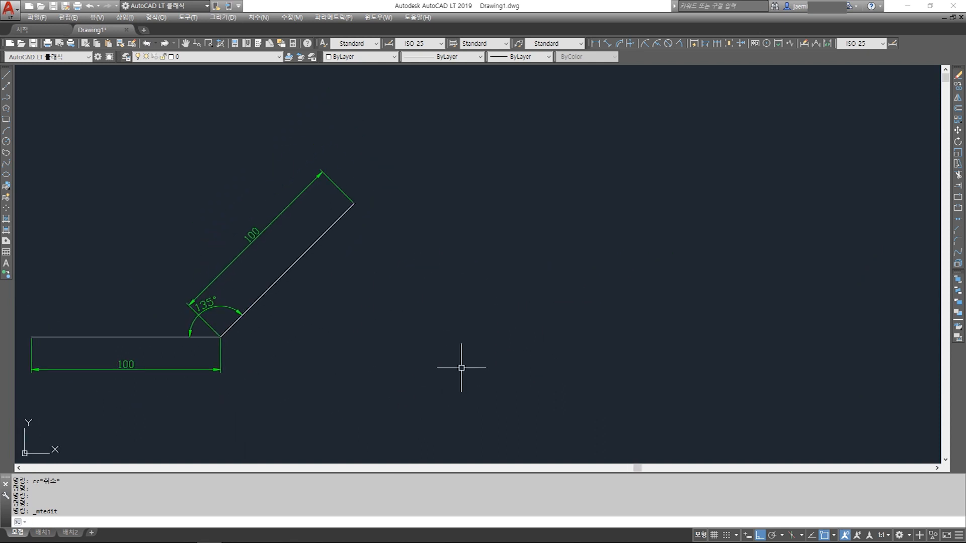
{"action": "key", "text": "Return"}
{"action": "key", "text": "Escape"}
{"action": "type", "text": ",l"}
{"action": "key", "text": "Return"}
Step: Draw a single line 100 long at a 45° angle in the empty space beside the dimensioned lines
{"action": "type", "text": "l"}
{"action": "key", "text": "Return"}
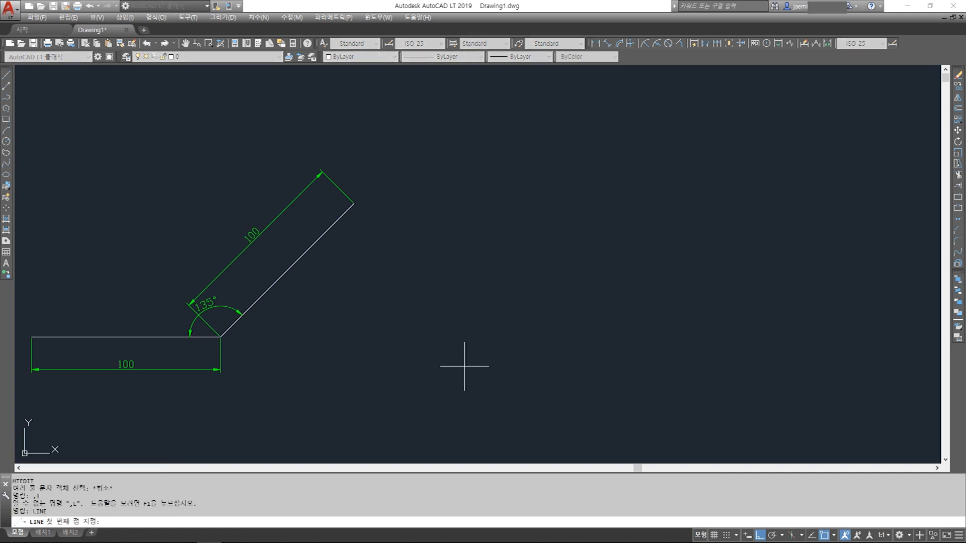
{"action": "left_click", "coordinate": [441, 355]}
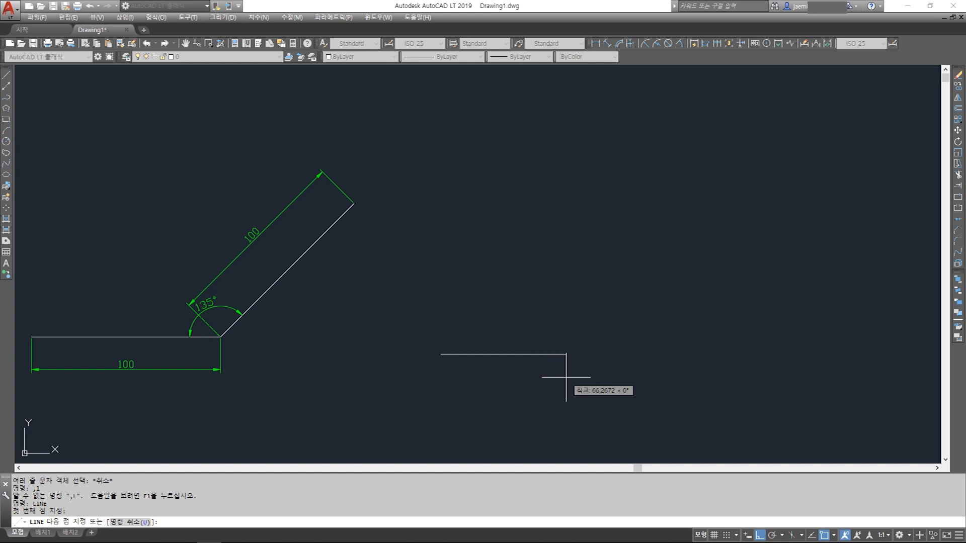
{"action": "key", "text": "F8"}
{"action": "key", "text": "F8"}
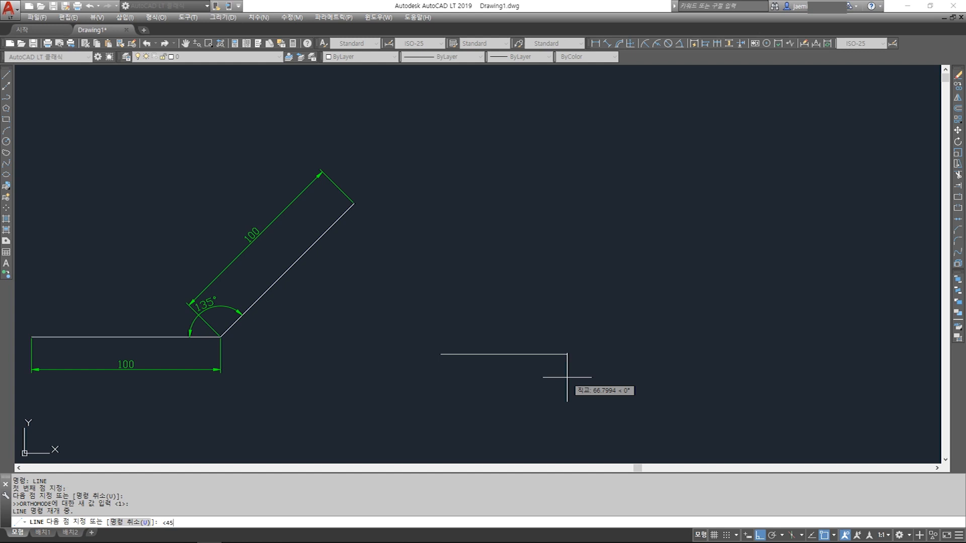
{"action": "key", "text": "Return"}
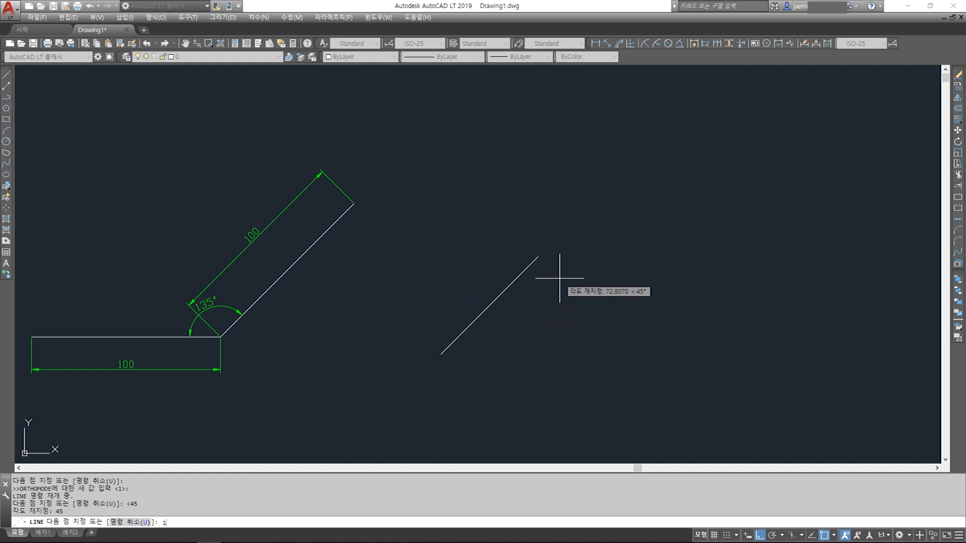
{"action": "key", "text": "Return"}
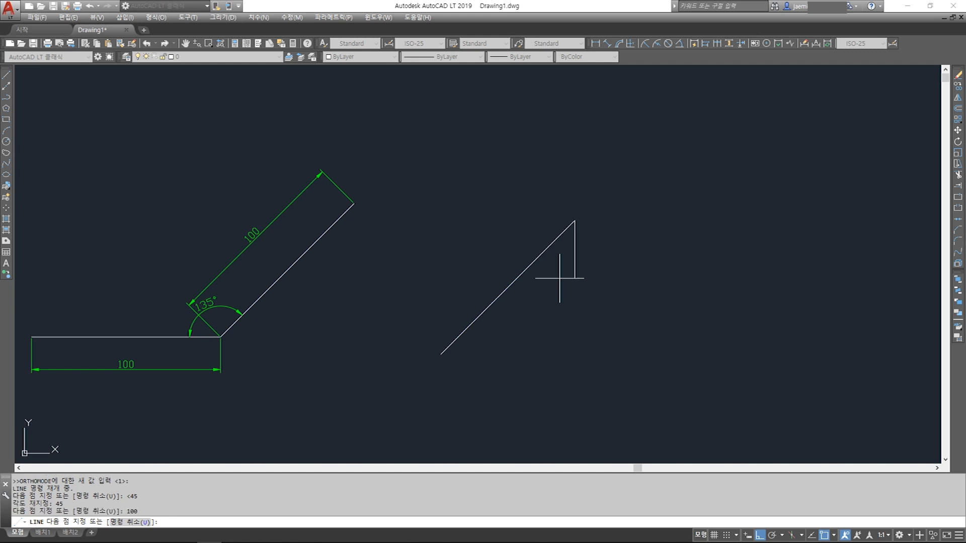
{"action": "key", "text": "Escape"}
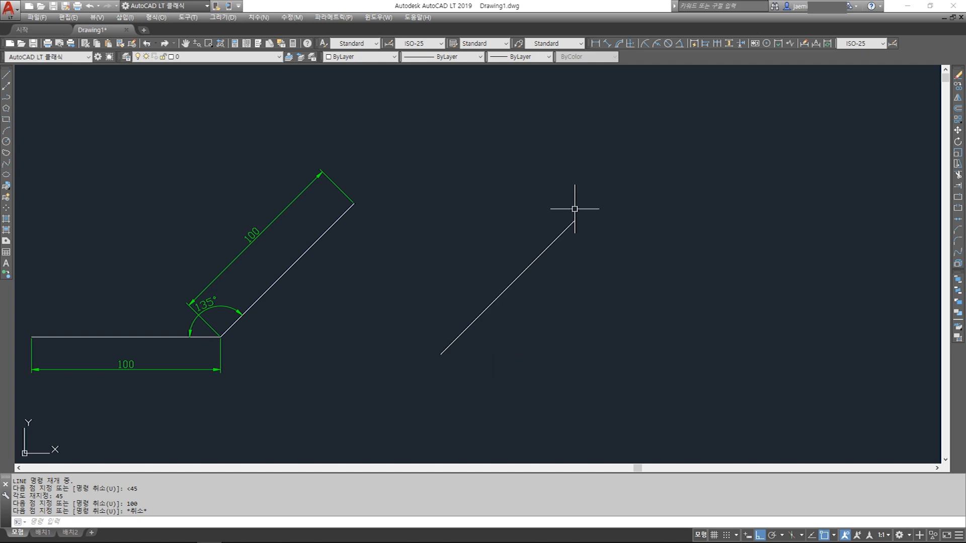
Step: Draw a vertical line about 39 long downward in the empty space beside the new 45° line
{"action": "middle_click_drag", "start_coordinate": [643, 337], "coordinate": [476, 342]}
{"action": "type", "text": "l"}
{"action": "key", "text": "Return"}
{"action": "left_click", "coordinate": [551, 228]}
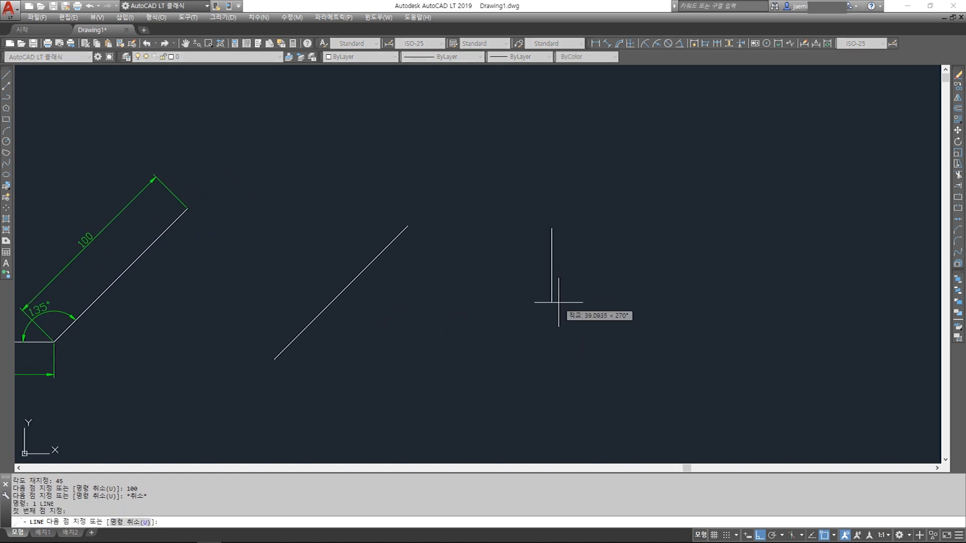
{"action": "left_click", "coordinate": [558, 303]}
{"action": "key", "text": "Escape"}
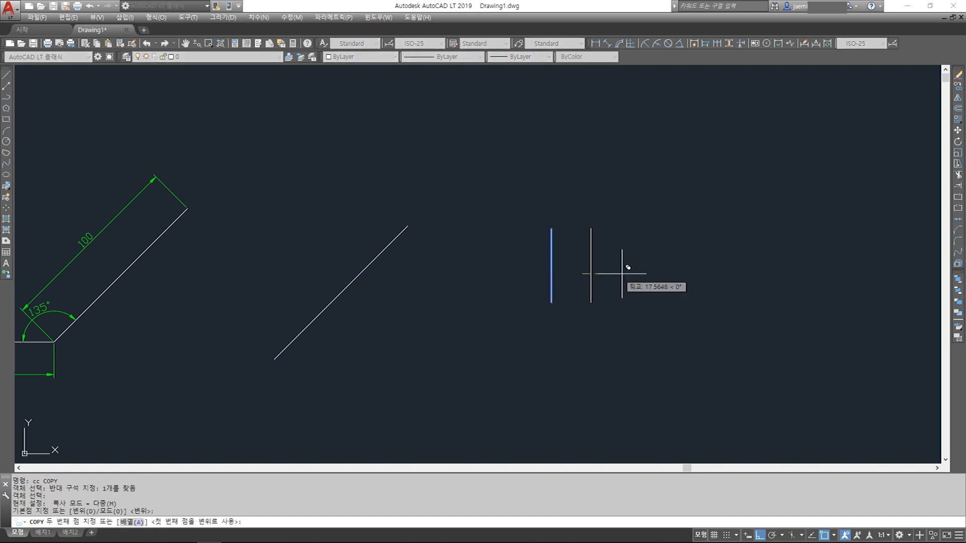
Step: Copy the vertical line a short distance to the right and rotate the copy to horizontal
{"action": "left_click", "coordinate": [629, 262]}
{"action": "key", "text": "Escape"}
{"action": "type", "text": "4"}
{"action": "key", "text": "Return"}
{"action": "left_click", "coordinate": [628, 250]}
{"action": "left_click", "coordinate": [595, 272]}
{"action": "key", "text": "Return"}
{"action": "left_click", "coordinate": [637, 263]}
{"action": "left_click", "coordinate": [638, 227]}
{"action": "key", "text": "Escape"}
Step: Move the horizontal line so its midpoint lands on the vertical line's midpoint, forming a cross
{"action": "type", "text": "m MOVE"}
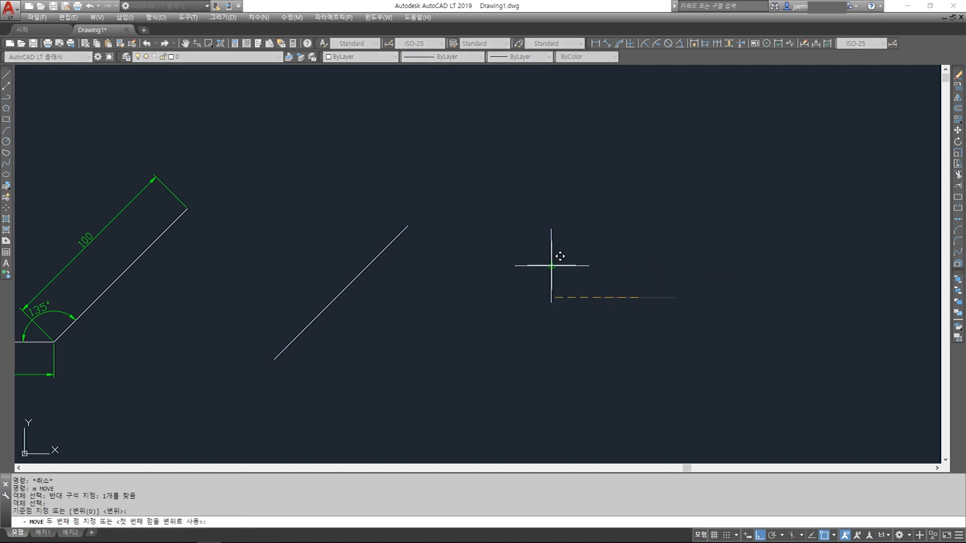
{"action": "left_click", "coordinate": [551, 265]}
{"action": "key", "text": "Escape"}
Step: Place a small horizontal dimension between two points beside the crossed lines
{"action": "scroll", "coordinate": [559, 251], "scroll_direction": "up", "scroll_amount": 2}
{"action": "key", "text": "Escape"}
{"action": "type", "text": "aa"}
{"action": "key", "text": "Return"}
{"action": "left_click", "coordinate": [561, 278]}
{"action": "left_click", "coordinate": [604, 279]}
{"action": "left_click", "coordinate": [604, 284]}
Step: Explode the small dimension and erase its leftover lines, keeping only the text
{"action": "scroll", "coordinate": [602, 282], "scroll_direction": "up", "scroll_amount": 2}
{"action": "type", "text": "x"}
{"action": "left_click", "coordinate": [587, 260]}
{"action": "type", "text": "e"}
{"action": "left_click", "coordinate": [523, 275]}
{"action": "left_click", "coordinate": [637, 301]}
{"action": "key", "text": "space"}
{"action": "key", "text": "Escape"}
Step: Explode the remaining text object beside the crossed lines into plain text
{"action": "key", "text": "x"}
{"action": "key", "text": "space"}
{"action": "left_click", "coordinate": [602, 255]}
{"action": "left_click", "coordinate": [564, 289]}
{"action": "key", "text": "space"}
{"action": "key", "text": "Escape"}
Step: Change the text beside the crossed lines to 0° using the code 0%%d
{"action": "left_click", "coordinate": [580, 276]}
{"action": "key", "text": "Escape"}
{"action": "left_click", "coordinate": [576, 279]}
{"action": "double_click", "coordinate": [584, 274]}
{"action": "type", "text": "0%%d"}
{"action": "left_click", "coordinate": [593, 297]}
{"action": "key", "text": "Escape"}
Step: Move the 0° text next to the right end of the horizontal line, with ortho mode off
{"action": "type", "text": "m"}
{"action": "left_click", "coordinate": [591, 251]}
{"action": "left_click", "coordinate": [552, 282]}
{"action": "key", "text": "space"}
{"action": "left_click", "coordinate": [574, 273]}
{"action": "key", "text": "F8"}
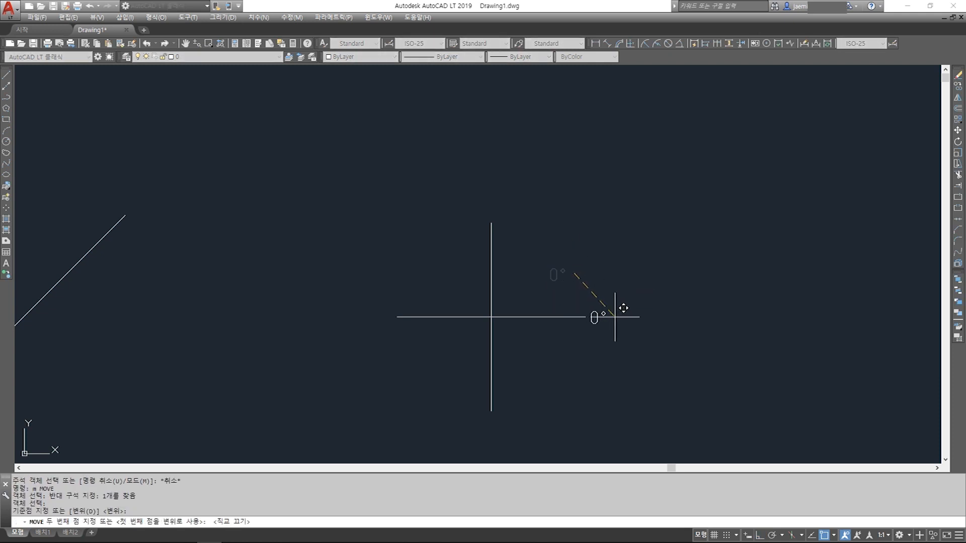
{"action": "left_click", "coordinate": [620, 317]}
{"action": "key", "text": "Escape"}
Step: Copy the 0° text to just above the vertical line's upper end
{"action": "type", "text": "cc"}
{"action": "key", "text": "space"}
{"action": "left_click", "coordinate": [613, 314]}
{"action": "left_click", "coordinate": [599, 324]}
{"action": "key", "text": "space"}
{"action": "left_click", "coordinate": [612, 314]}
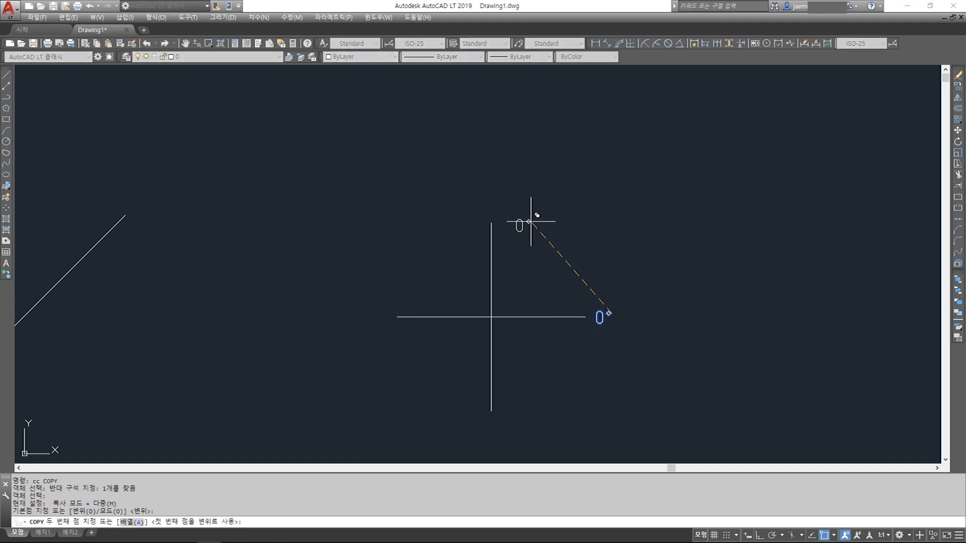
{"action": "left_click", "coordinate": [502, 206]}
{"action": "key", "text": "Escape"}
Step: Change the copied text above the vertical line to 90°
{"action": "double_click", "coordinate": [493, 213]}
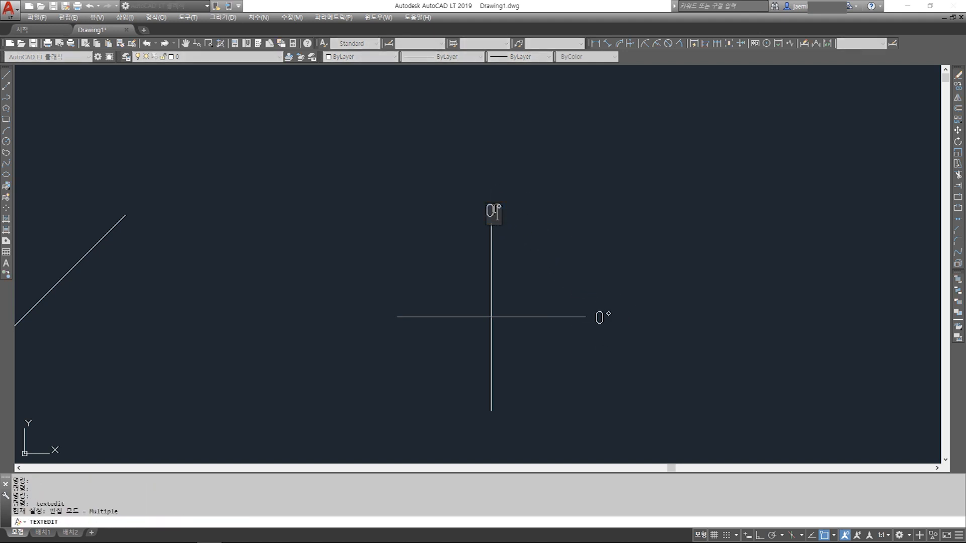
{"action": "type", "text": "90"}
{"action": "left_click", "coordinate": [519, 275]}
{"action": "key", "text": "Escape"}
Step: Copy the 90° text to beside the free end of the horizontal line, opposite the 0° text
{"action": "type", "text": "cc"}
{"action": "key", "text": "space"}
{"action": "left_click", "coordinate": [513, 210]}
{"action": "key", "text": "space"}
{"action": "left_click", "coordinate": [516, 207]}
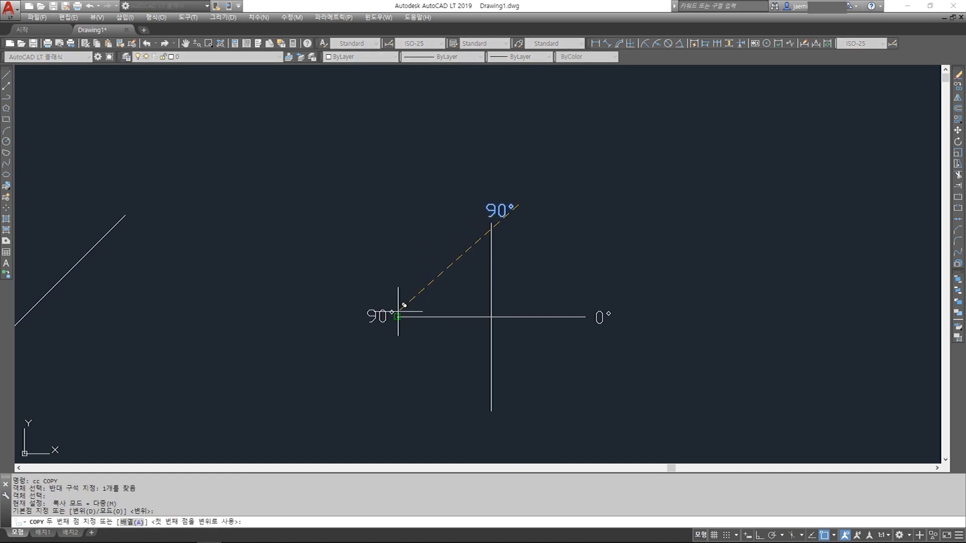
{"action": "left_click", "coordinate": [397, 317]}
{"action": "key", "text": "Escape"}
Step: Change the copied text opposite 0° on the horizontal line to 180°
{"action": "double_click", "coordinate": [378, 318]}
{"action": "type", "text": "19"}
{"action": "left_click", "coordinate": [359, 323]}
{"action": "key", "text": "Escape"}
{"action": "type", "text": "cc"}
{"action": "left_click", "coordinate": [388, 306]}
{"action": "left_click", "coordinate": [372, 339]}
{"action": "key", "text": "space"}
{"action": "key", "text": "Escape"}
{"action": "double_click", "coordinate": [380, 318]}
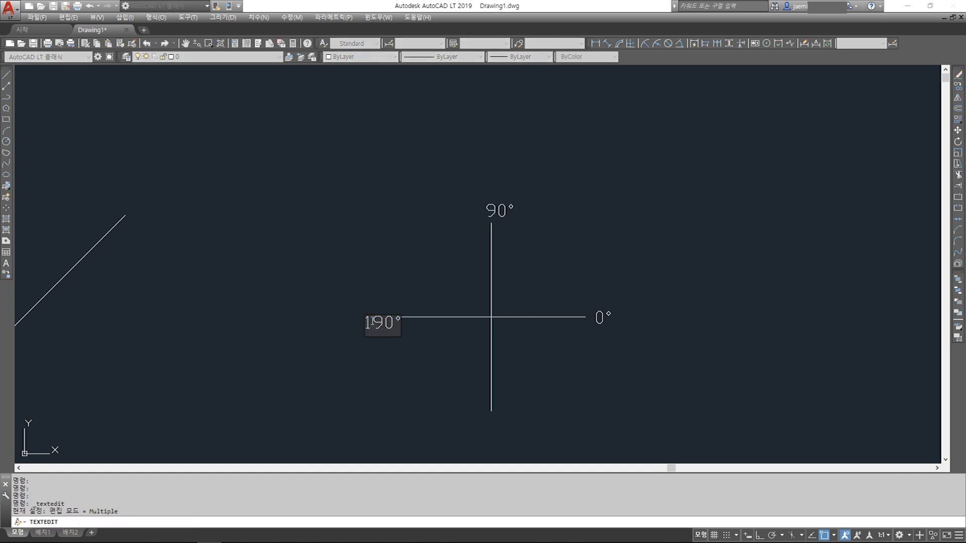
{"action": "left_click", "coordinate": [395, 344]}
{"action": "key", "text": "Escape"}
{"action": "type", "text": "v"}
{"action": "key", "text": "Escape"}
Step: Copy the 180° text to just below the vertical line's lower end
{"action": "type", "text": "cc"}
{"action": "key", "text": "space"}
{"action": "left_click", "coordinate": [370, 338]}
{"action": "key", "text": "space"}
{"action": "left_click", "coordinate": [384, 322]}
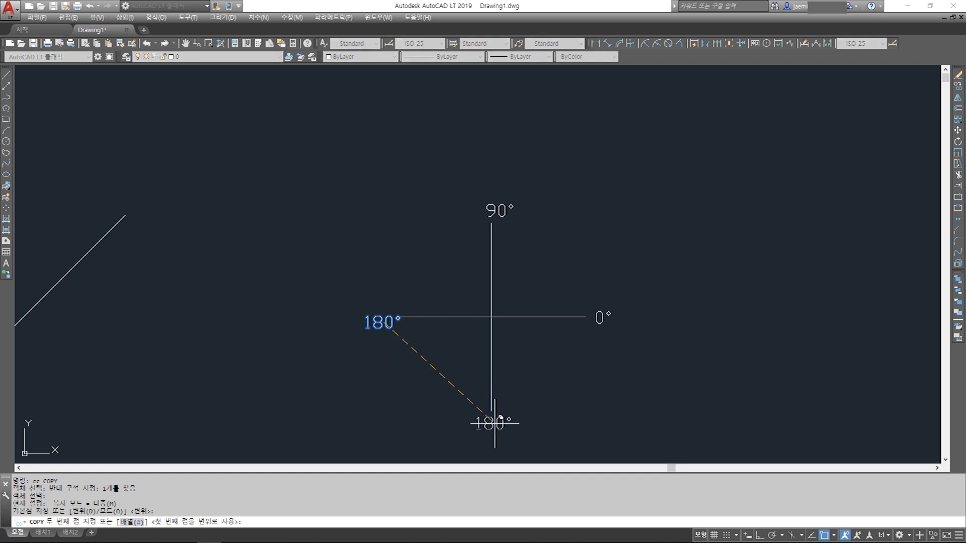
{"action": "left_click", "coordinate": [494, 423]}
{"action": "key", "text": "Escape"}
Step: Change the copied text below the vertical line to 270°
{"action": "double_click", "coordinate": [490, 421]}
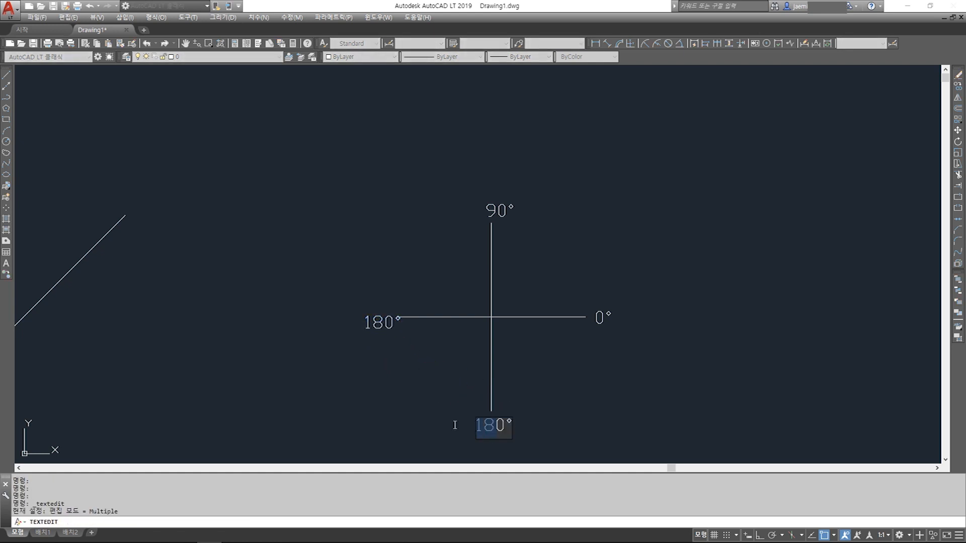
{"action": "type", "text": "27"}
{"action": "left_click", "coordinate": [576, 428]}
{"action": "key", "text": "Escape"}
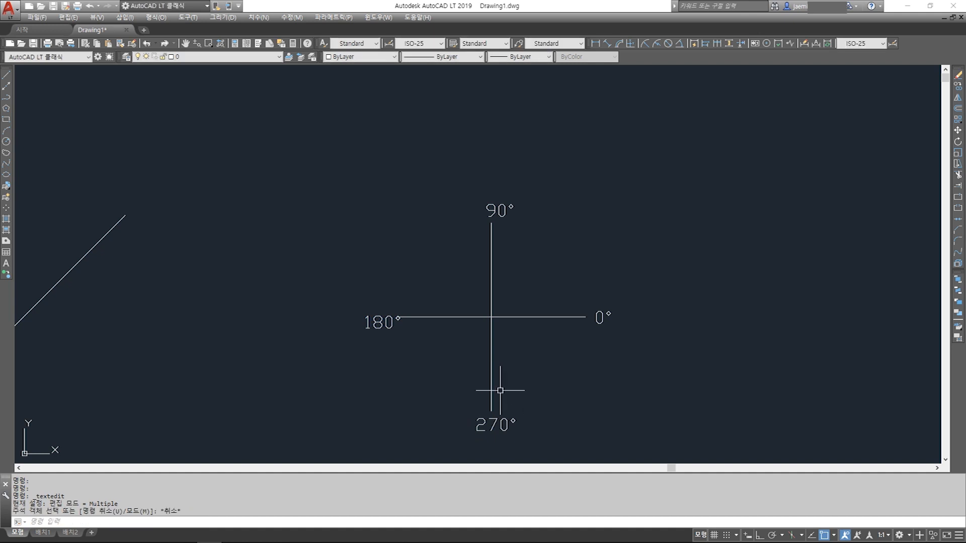
Step: Draw a circle centred on the intersection of the crossed lines, staying inside the line ends
{"action": "type", "text": "c"}
{"action": "key", "text": "Return"}
{"action": "left_click", "coordinate": [492, 317]}
{"action": "left_click", "coordinate": [549, 342]}
Step: Trim the circle against both crossed lines so only the quarter arc between 0° and 90° is kept
{"action": "type", "text": "tr"}
{"action": "key", "text": "Return"}
{"action": "left_click", "coordinate": [507, 302]}
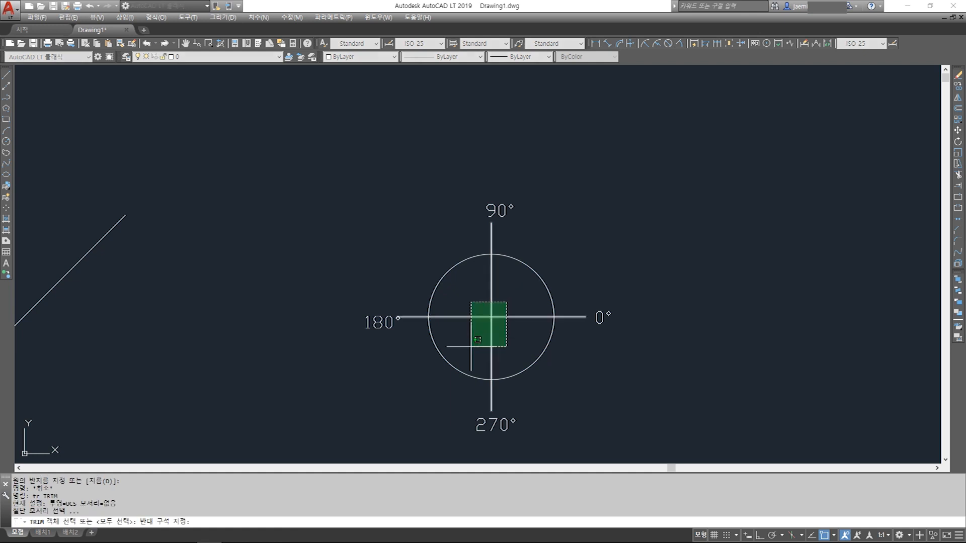
{"action": "left_click", "coordinate": [483, 331]}
{"action": "key", "text": "Return"}
{"action": "left_click", "coordinate": [464, 290]}
{"action": "left_click", "coordinate": [441, 264]}
{"action": "key", "text": "Escape"}
Step: Draw a short slanted line from the quarter arc's upper end as one side of an arrowhead
{"action": "scroll", "coordinate": [496, 251], "scroll_direction": "up", "scroll_amount": 2}
{"action": "type", "text": "l"}
{"action": "key", "text": "Return"}
{"action": "left_click", "coordinate": [492, 256]}
{"action": "key", "text": "F8"}
{"action": "scroll", "coordinate": [510, 250], "scroll_direction": "up", "scroll_amount": 3}
{"action": "key", "text": "F8"}
{"action": "scroll", "coordinate": [503, 251], "scroll_direction": "up", "scroll_amount": 2}
{"action": "left_click", "coordinate": [500, 252]}
{"action": "key", "text": "Escape"}
{"action": "type", "text": "3"}
{"action": "key", "text": "Return"}
{"action": "left_click", "coordinate": [464, 260]}
{"action": "key", "text": "Return"}
{"action": "left_click", "coordinate": [438, 267]}
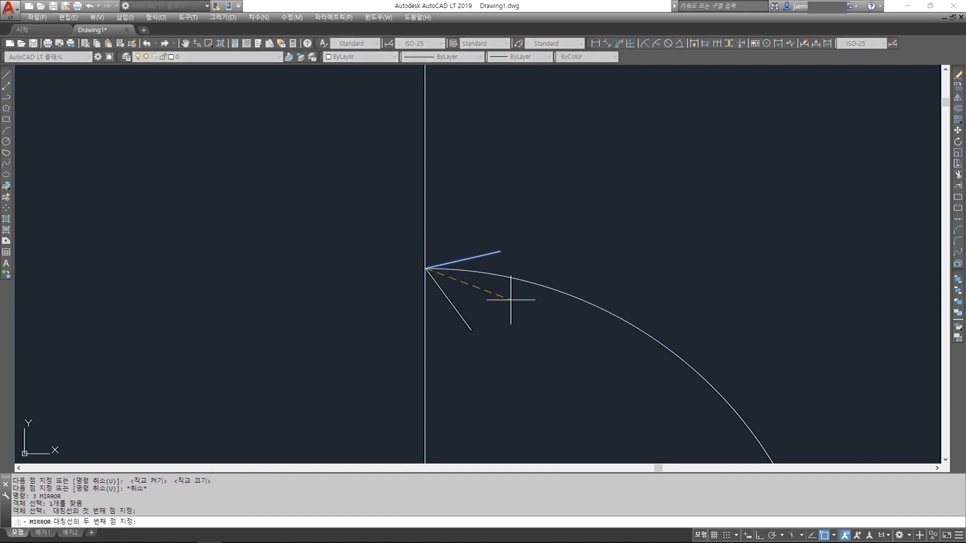
{"action": "left_click", "coordinate": [509, 302]}
{"action": "key", "text": "Escape"}
{"action": "scroll", "coordinate": [487, 211], "scroll_direction": "down", "scroll_amount": 4}
{"action": "scroll", "coordinate": [444, 224], "scroll_direction": "up", "scroll_amount": 3}
Step: Mirror the short arrowhead line about a slanted axis through the arc's upper end, keeping the original
{"action": "key", "text": "3"}
{"action": "key", "text": "Return"}
{"action": "left_click", "coordinate": [442, 229]}
{"action": "key", "text": "Return"}
{"action": "left_click", "coordinate": [397, 237]}
{"action": "left_click", "coordinate": [488, 277]}
{"action": "key", "text": "Return"}
{"action": "scroll", "coordinate": [485, 281], "scroll_direction": "down", "scroll_amount": 3}
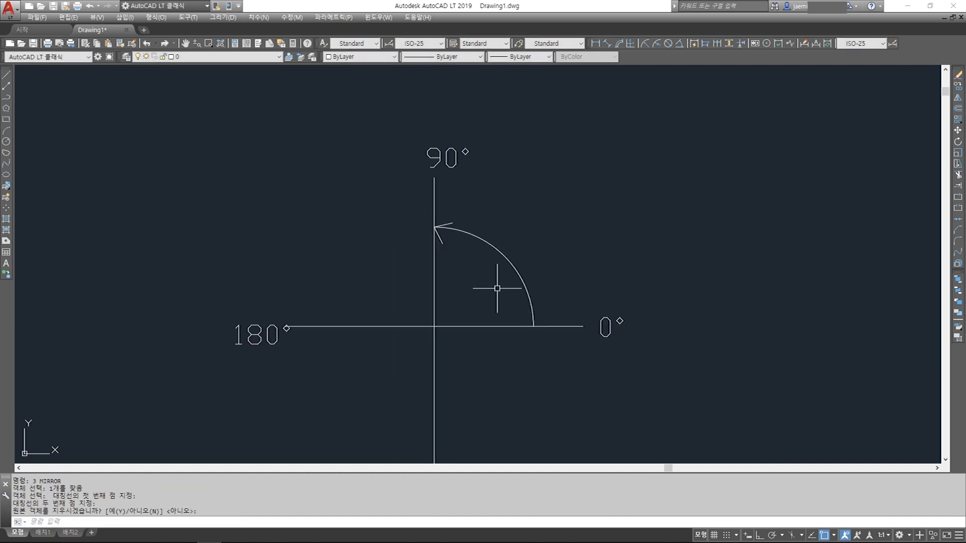
{"action": "scroll", "coordinate": [536, 323], "scroll_direction": "down", "scroll_amount": 2}
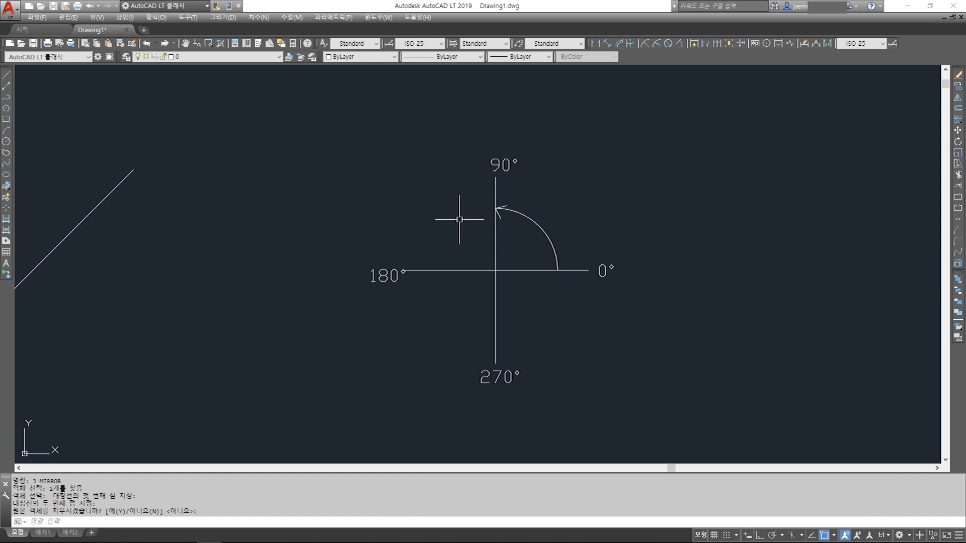
Step: Copy the 90° text to just outside the quarter arc and change the copy to a + sign
{"action": "type", "text": "co"}
{"action": "key", "text": "space"}
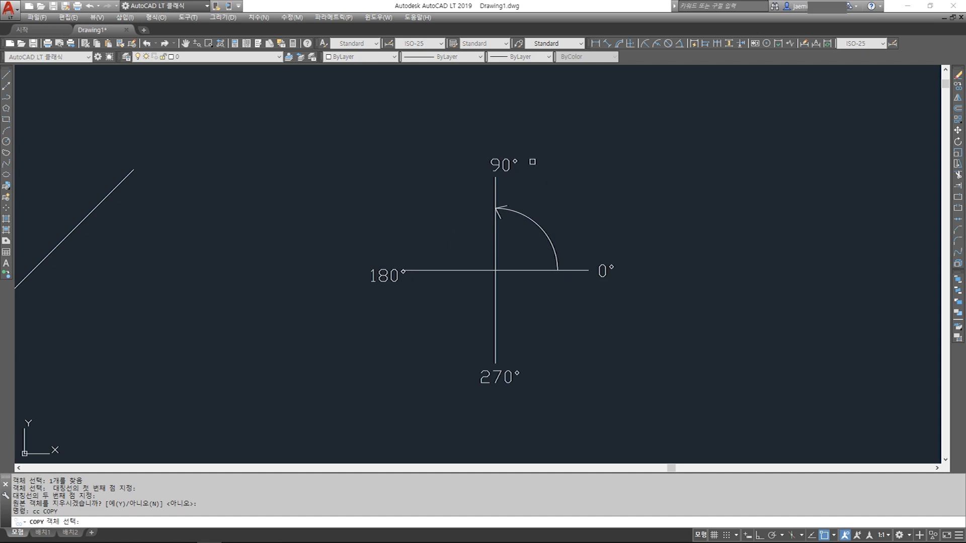
{"action": "left_click", "coordinate": [514, 166]}
{"action": "key", "text": "space"}
{"action": "left_click", "coordinate": [514, 168]}
{"action": "left_click", "coordinate": [570, 218]}
{"action": "key", "text": "Escape"}
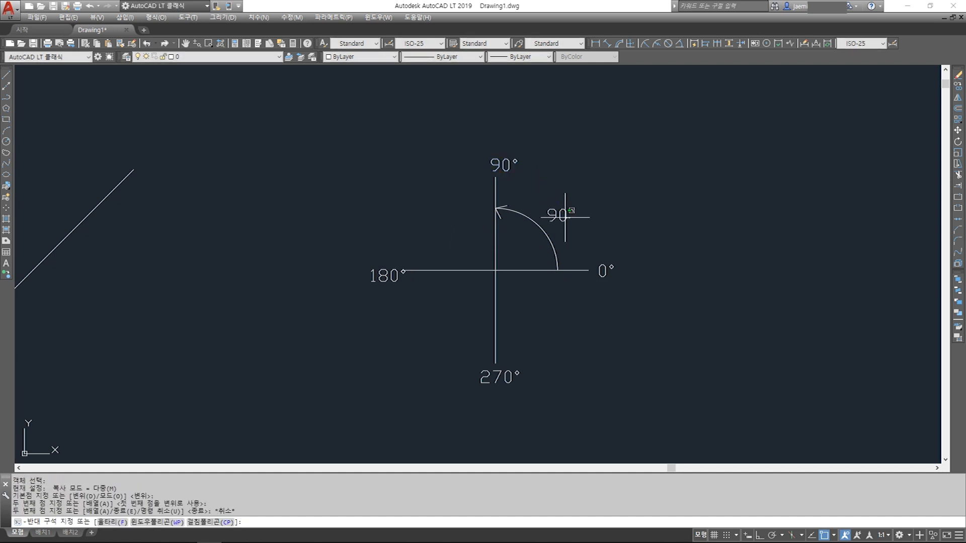
{"action": "double_click", "coordinate": [562, 217]}
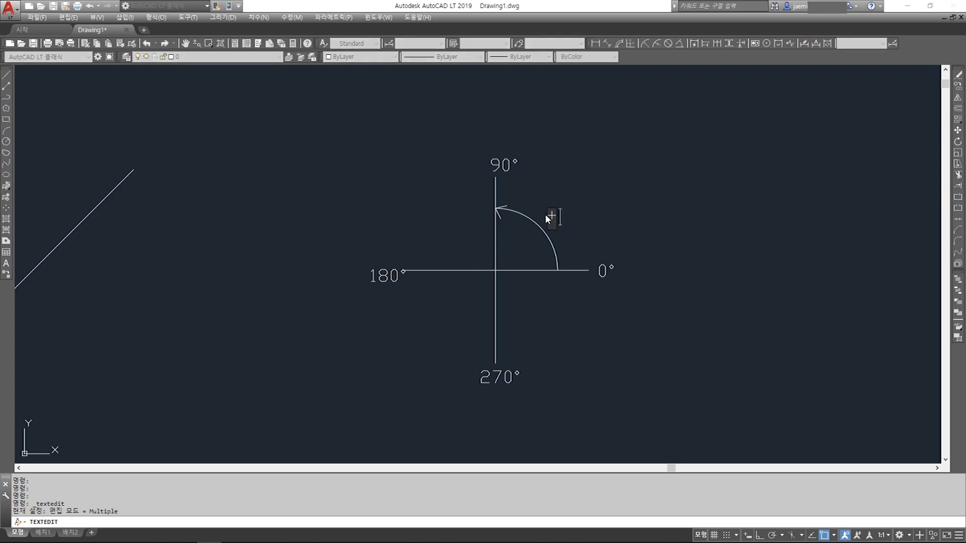
{"action": "key", "text": "Escape"}
Step: Mirror the quarter arc, its arrowhead and the + sign about the horizontal line with ortho mode on, keeping the originals
{"action": "type", "text": "mi"}
{"action": "key", "text": "space"}
{"action": "left_click", "coordinate": [477, 194]}
{"action": "left_click", "coordinate": [576, 285]}
{"action": "key", "text": "space"}
{"action": "left_click", "coordinate": [592, 271]}
{"action": "key", "text": "F8"}
{"action": "left_click", "coordinate": [690, 280]}
{"action": "key", "text": "space"}
{"action": "key", "text": "Escape"}
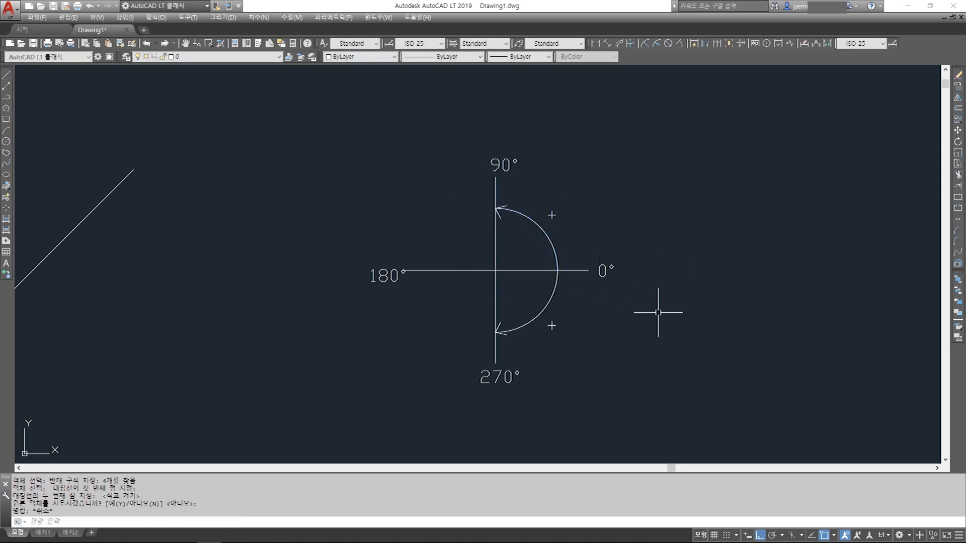
Step: Change the mirrored + sign beside the lower arc to a − sign
{"action": "double_click", "coordinate": [551, 325]}
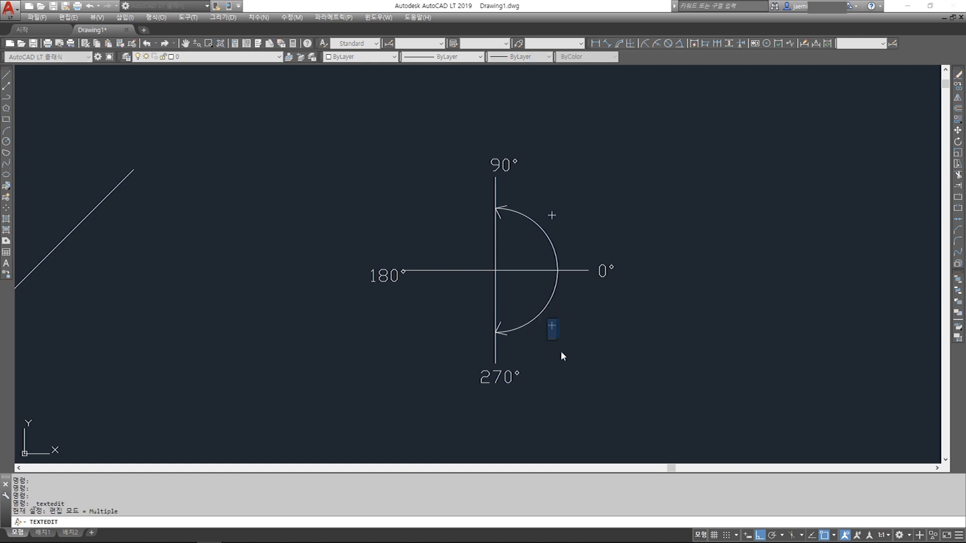
{"action": "left_click", "coordinate": [619, 359]}
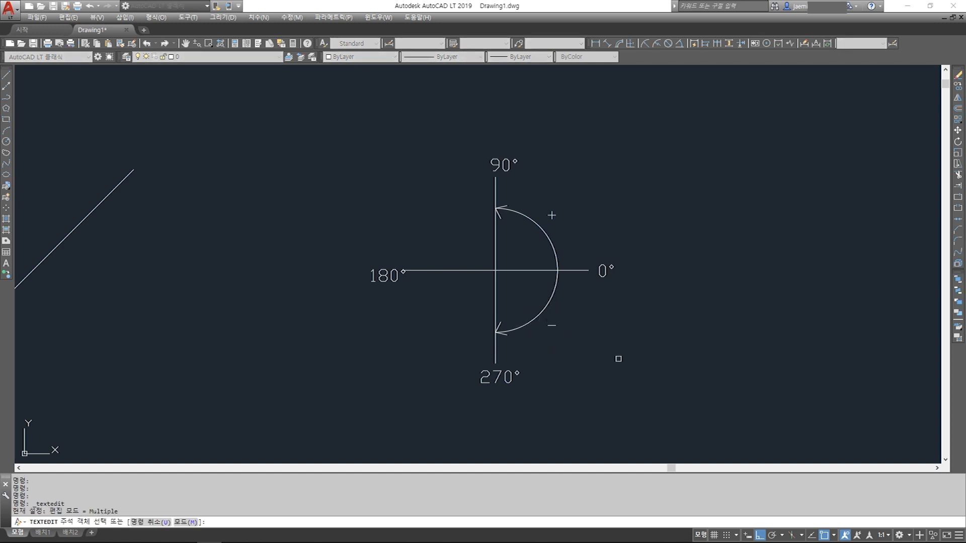
{"action": "key", "text": "Escape"}
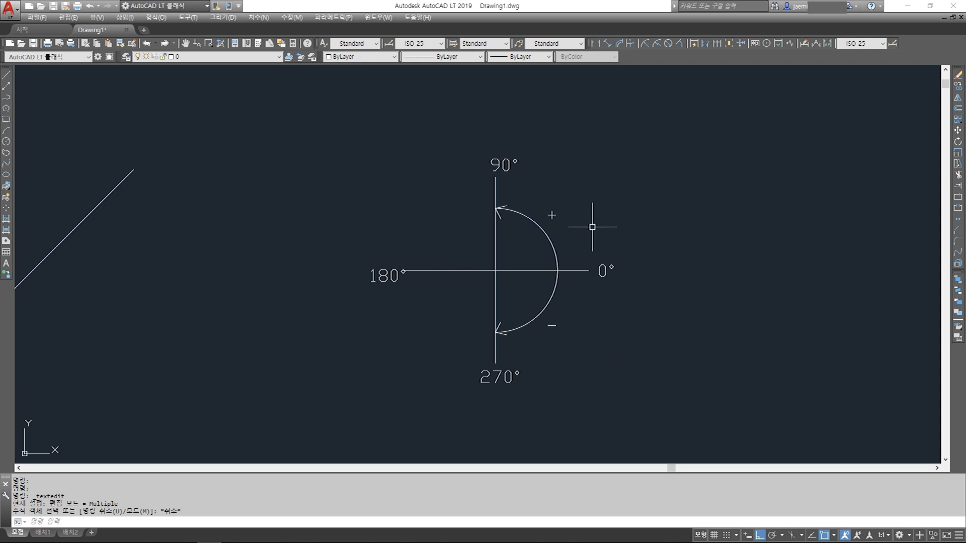
Step: Set the colour of the whole labelled direction diagram to green
{"action": "left_click", "coordinate": [613, 146]}
{"action": "left_click", "coordinate": [373, 348]}
{"action": "left_click", "coordinate": [359, 57]}
{"action": "left_click", "coordinate": [354, 82]}
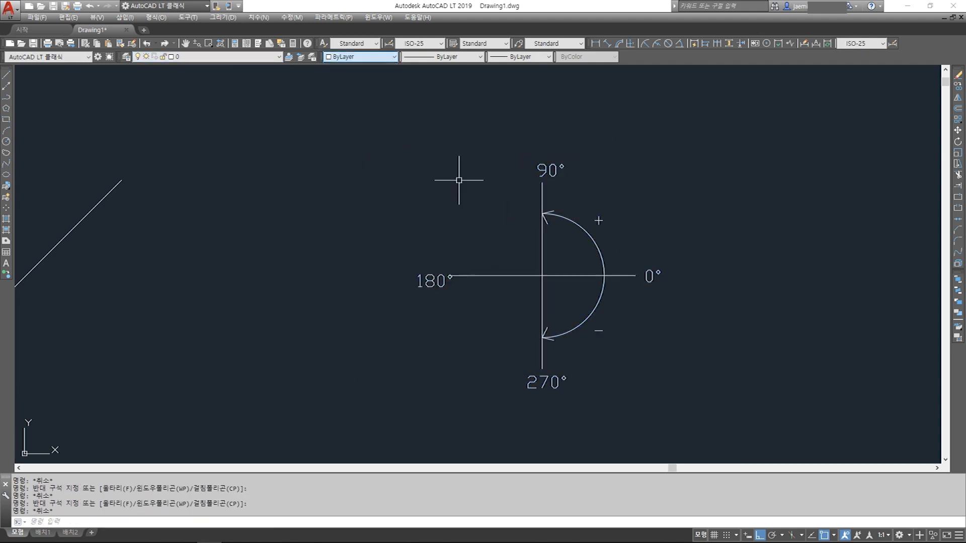
Step: Scale the direction diagram by a factor of 0.5 from the centre of the cross
{"action": "type", "text": "sc"}
{"action": "left_click", "coordinate": [554, 266]}
{"action": "type", "text": "0.5"}
{"action": "key", "text": "Return"}
Step: Move the direction diagram so its centre sits on the lower end of the separate angled line, with ortho mode off
{"action": "type", "text": "m"}
{"action": "left_click", "coordinate": [554, 266]}
{"action": "key", "text": "F8"}
{"action": "scroll", "coordinate": [386, 238], "scroll_direction": "up", "scroll_amount": 4}
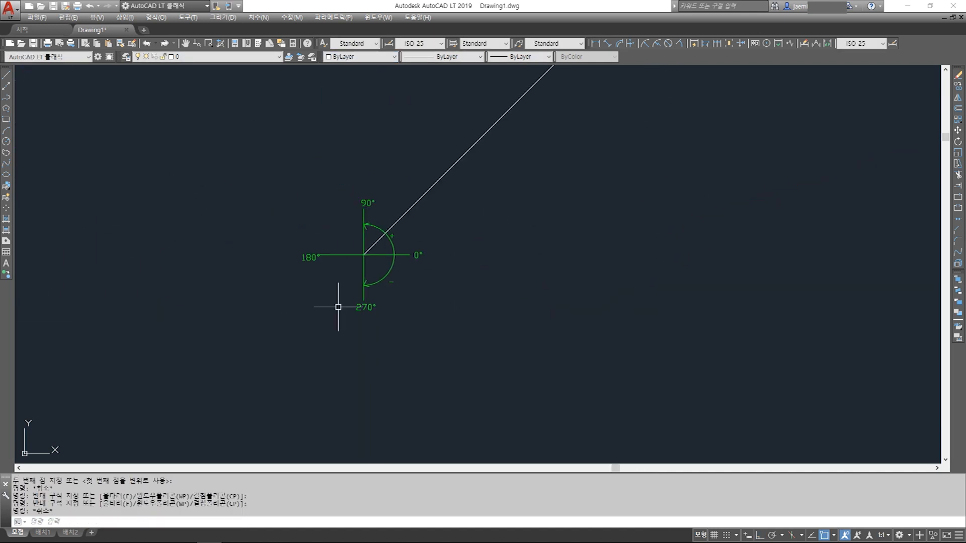
{"action": "left_click", "coordinate": [485, 278]}
{"action": "left_click", "coordinate": [363, 254]}
{"action": "key", "text": "Escape"}
Step: Examine the direction diagram's angle labels and its + and − arcs at the start of the angled line
{"action": "middle_click_drag", "start_coordinate": [453, 275], "coordinate": [420, 373]}
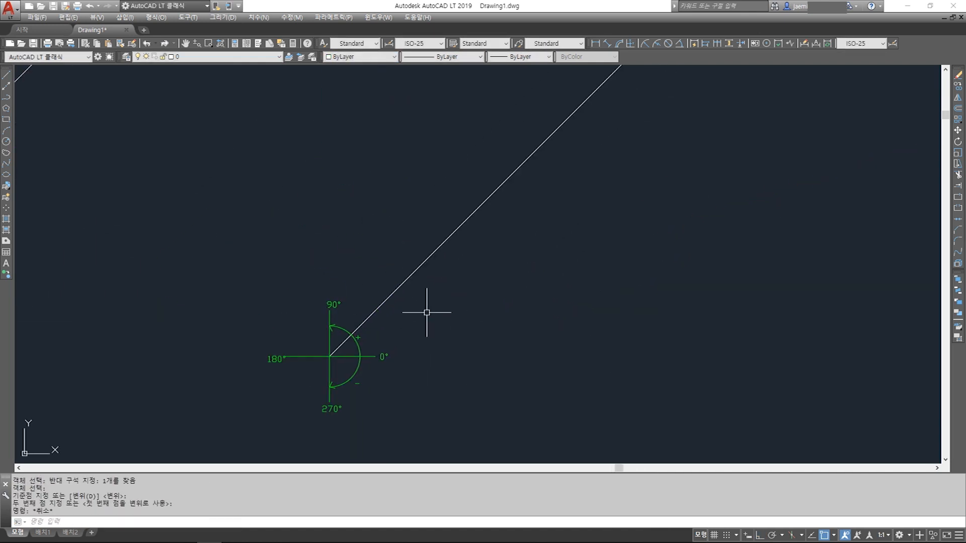
{"action": "scroll", "coordinate": [443, 284], "scroll_direction": "down", "scroll_amount": 5}
{"action": "scroll", "coordinate": [425, 312], "scroll_direction": "up", "scroll_amount": 3}
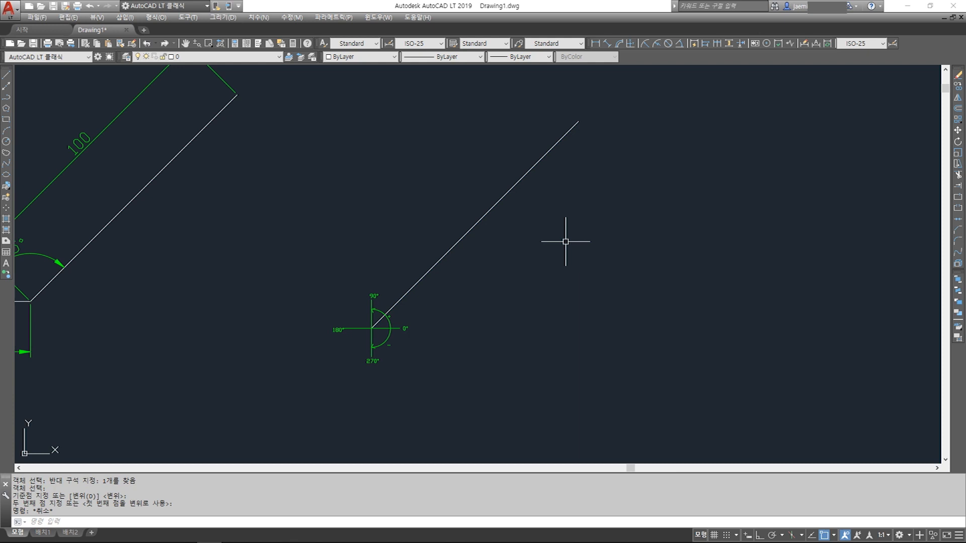
{"action": "scroll", "coordinate": [353, 339], "scroll_direction": "up", "scroll_amount": 7}
{"action": "mouse_move", "coordinate": [535, 293]}
{"action": "middle_mouse_down"}
{"action": "mouse_move", "coordinate": [415, 312]}
{"action": "mouse_move", "coordinate": [403, 338]}
{"action": "middle_mouse_up"}
{"action": "middle_click_drag", "start_coordinate": [498, 317], "coordinate": [499, 324]}
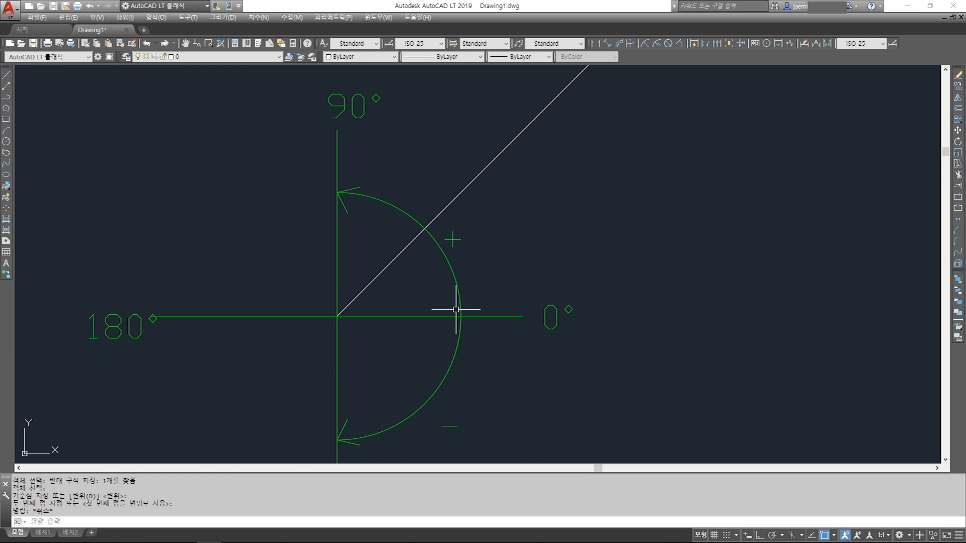
{"action": "scroll", "coordinate": [457, 283], "scroll_direction": "down", "scroll_amount": 6}
{"action": "key", "text": "Escape"}
{"action": "type", "text": "3"}
{"action": "key", "text": "space"}
{"action": "key", "text": "Escape"}
{"action": "type", "text": "1"}
{"action": "key", "text": "space"}
{"action": "key", "text": "Escape"}
Step: Draw a line 100 long at -45° from the centre of the direction diagram
{"action": "key", "text": "space"}
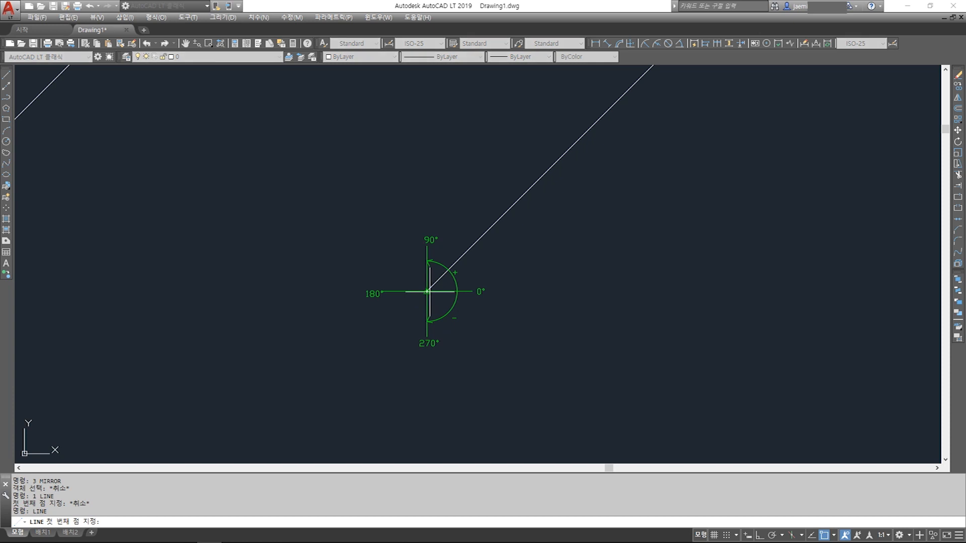
{"action": "left_click", "coordinate": [426, 290]}
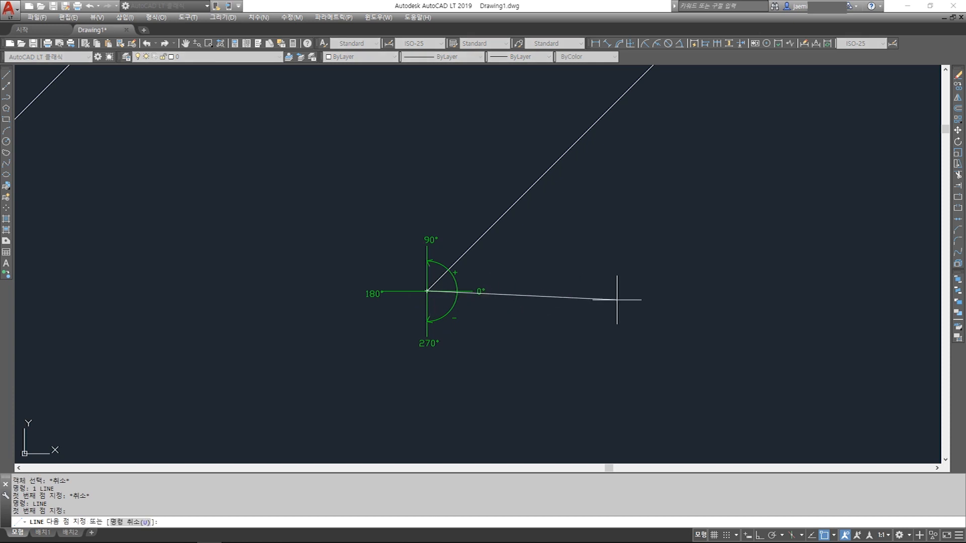
{"action": "key", "text": "F8"}
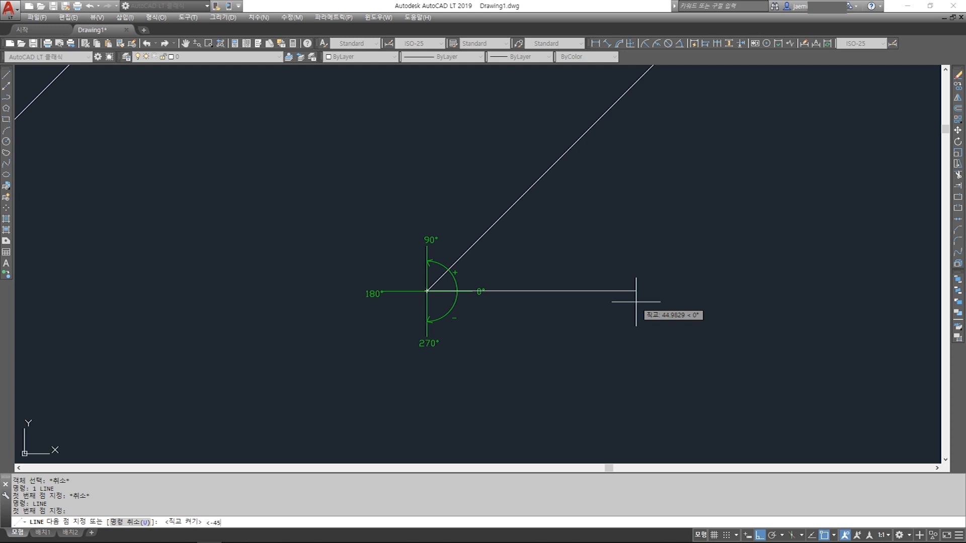
{"action": "type", "text": "<-45"}
{"action": "key", "text": "Return"}
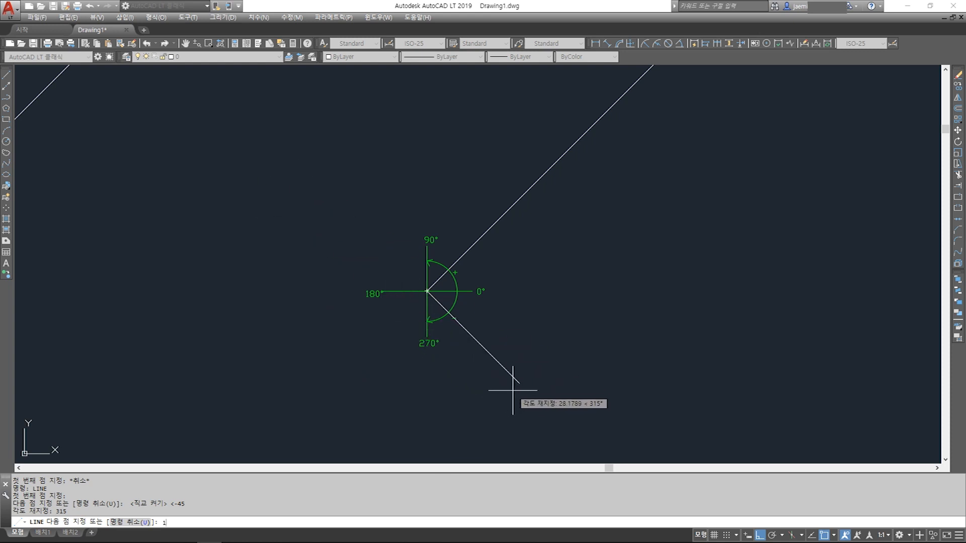
{"action": "type", "text": "0"}
{"action": "key", "text": "Return"}
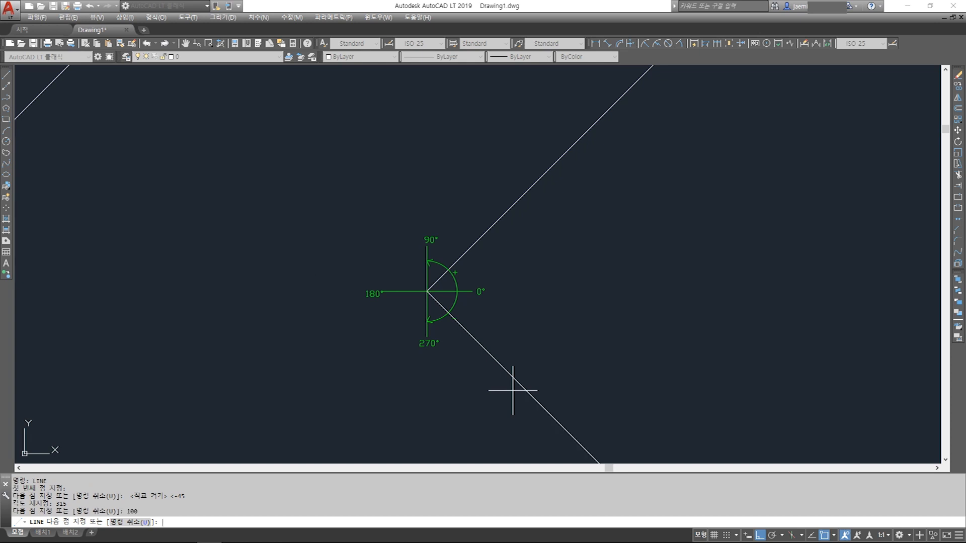
{"action": "key", "text": "Escape"}
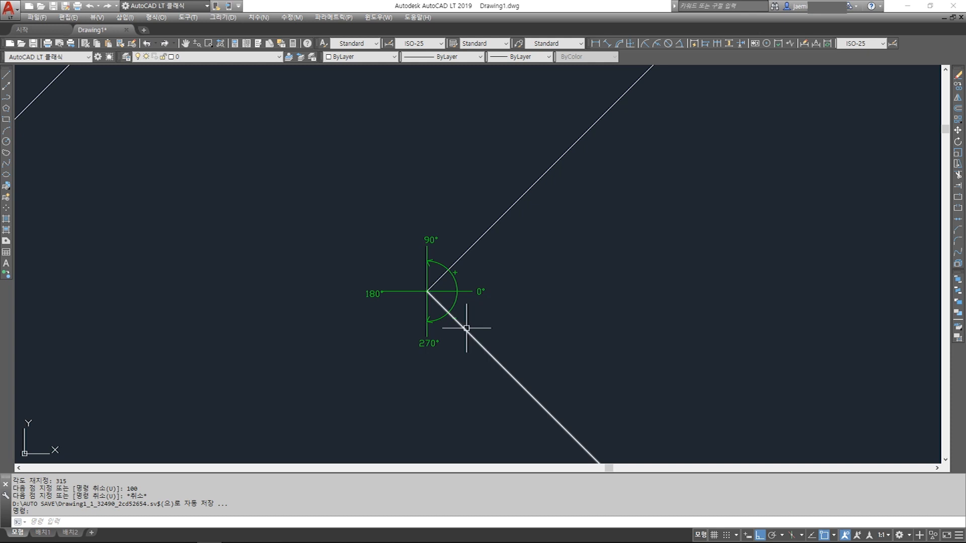
Step: Copy the direction diagram from its centre to the vertex of the two lines dimensioned at 135°
{"action": "mouse_move", "coordinate": [521, 382]}
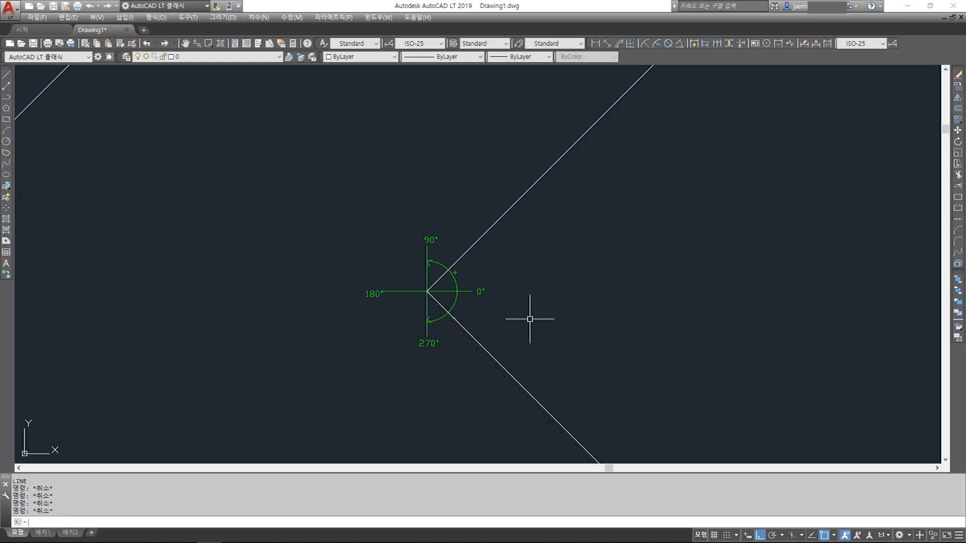
{"action": "scroll", "coordinate": [530, 319], "scroll_direction": "down", "scroll_amount": 5}
{"action": "middle_click_drag", "start_coordinate": [405, 312], "coordinate": [495, 323]}
{"action": "middle_click_drag", "start_coordinate": [425, 345], "coordinate": [376, 345]}
{"action": "middle_click_drag", "start_coordinate": [472, 353], "coordinate": [479, 398]}
{"action": "middle_click_drag", "start_coordinate": [499, 313], "coordinate": [481, 325]}
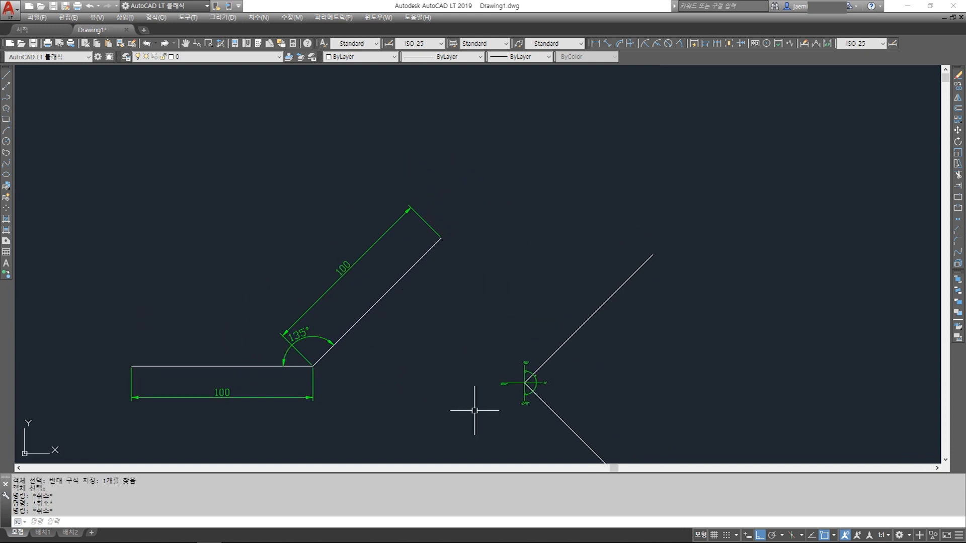
{"action": "key", "text": "Escape"}
{"action": "type", "text": "cc"}
{"action": "key", "text": "Return"}
{"action": "left_click", "coordinate": [513, 377]}
{"action": "key", "text": "space"}
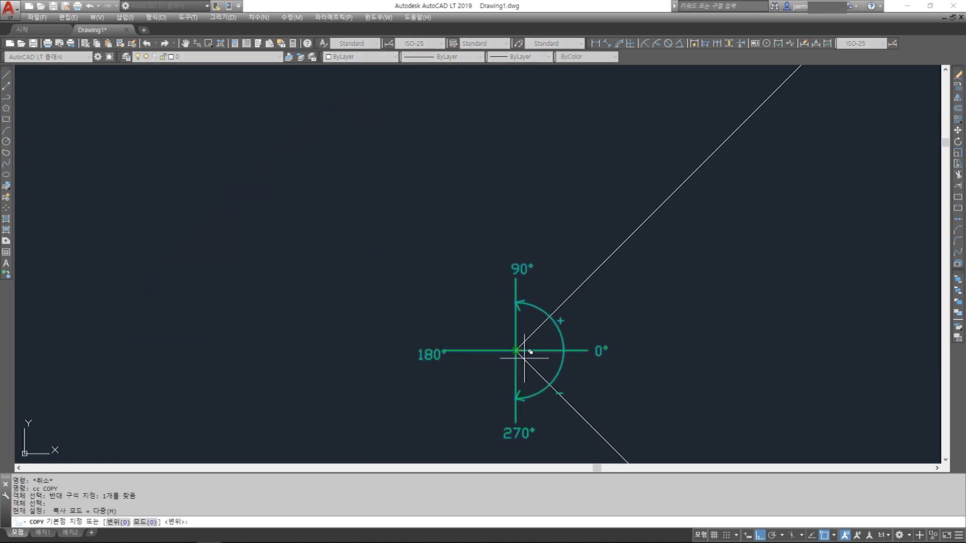
{"action": "left_click", "coordinate": [517, 351]}
{"action": "middle_click_drag", "start_coordinate": [434, 369], "coordinate": [679, 371]}
{"action": "middle_click_drag", "start_coordinate": [234, 322], "coordinate": [731, 323]}
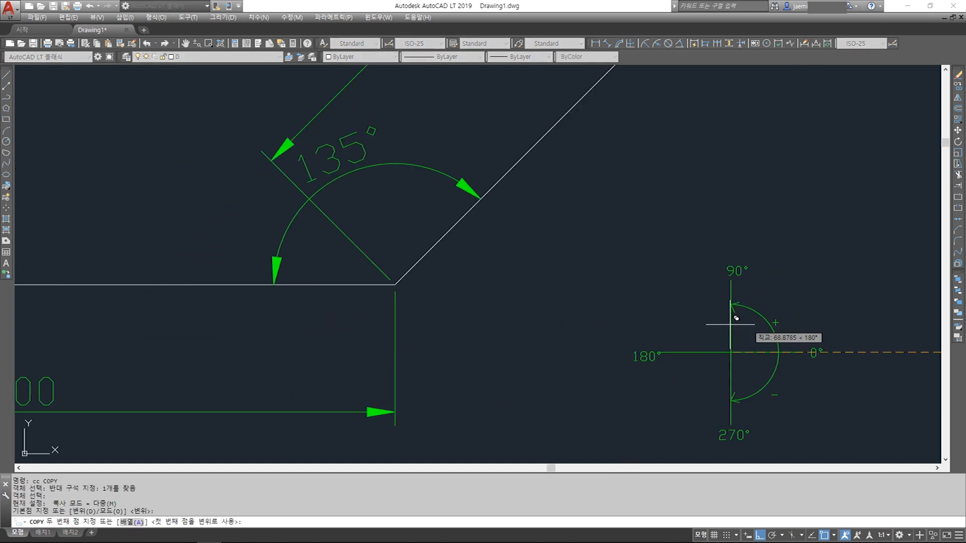
{"action": "left_click", "coordinate": [398, 283]}
{"action": "key", "text": "Escape"}
Step: Examine the copied direction diagram against the 135° angle at the vertex of the dimensioned lines
{"action": "scroll", "coordinate": [542, 360], "scroll_direction": "down", "scroll_amount": 3}
{"action": "middle_click_drag", "start_coordinate": [538, 360], "coordinate": [516, 376]}
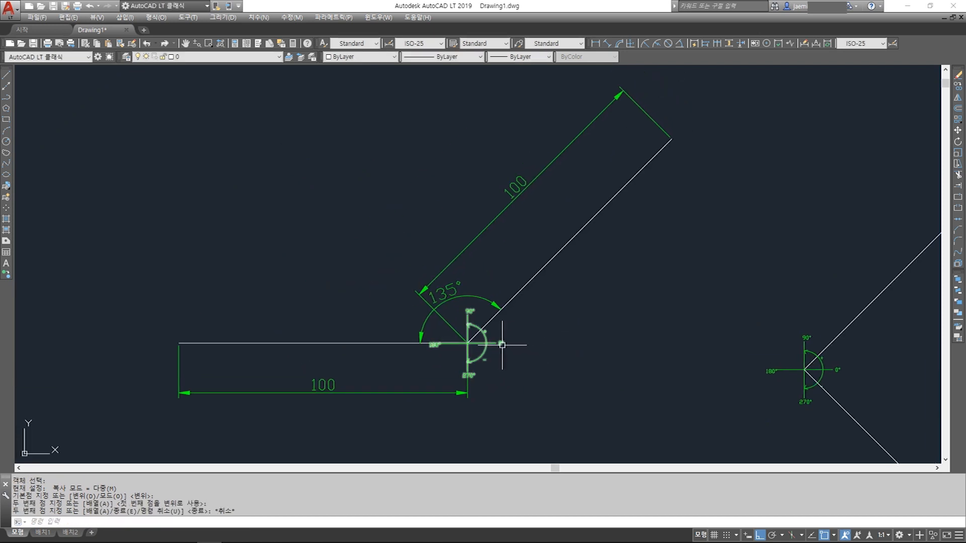
{"action": "scroll", "coordinate": [492, 344], "scroll_direction": "up", "scroll_amount": 2}
{"action": "scroll", "coordinate": [491, 346], "scroll_direction": "up", "scroll_amount": 2}
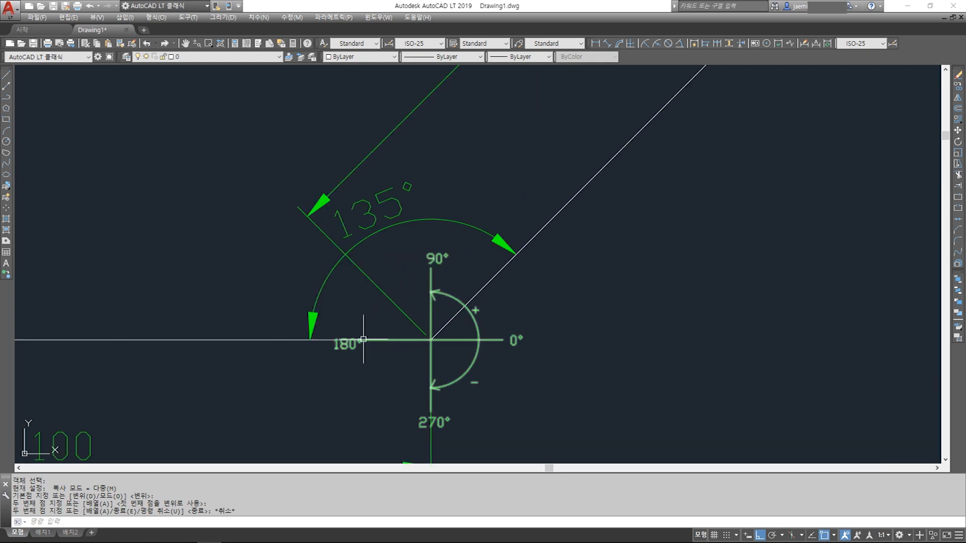
{"action": "mouse_move", "coordinate": [491, 276]}
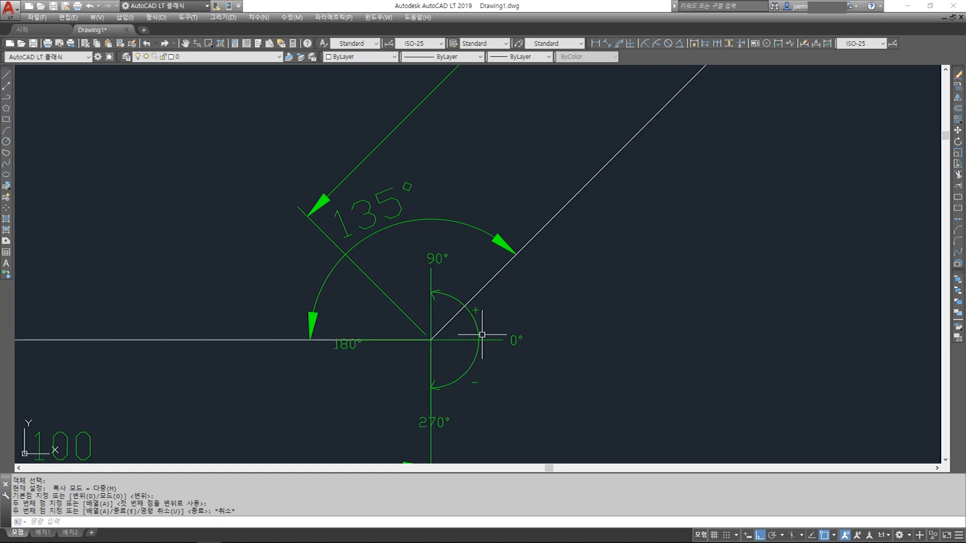
Step: Draw a horizontal line 100 long towards 0° in the empty area above the dimensioned 135° lines
{"action": "scroll", "coordinate": [482, 335], "scroll_direction": "down", "scroll_amount": 4}
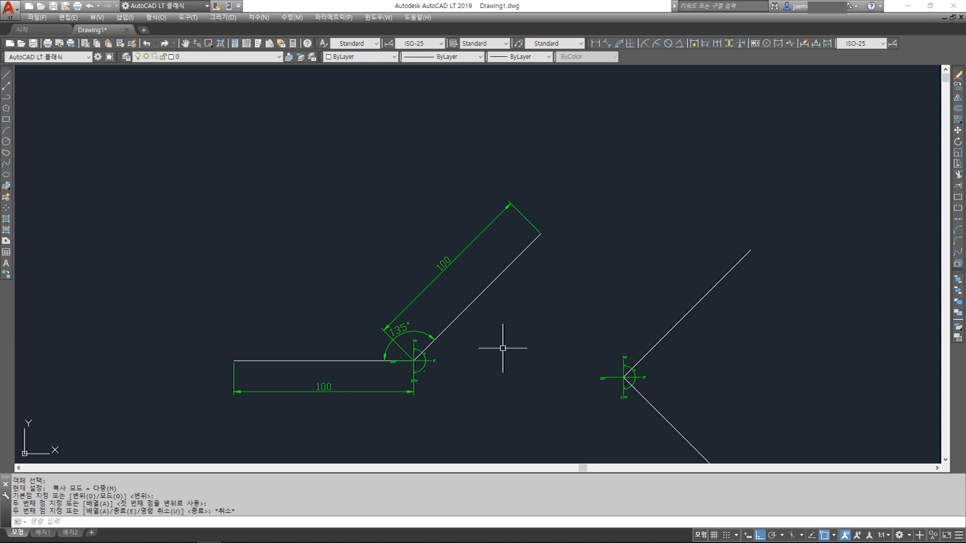
{"action": "type", "text": "l"}
{"action": "key", "text": "Return"}
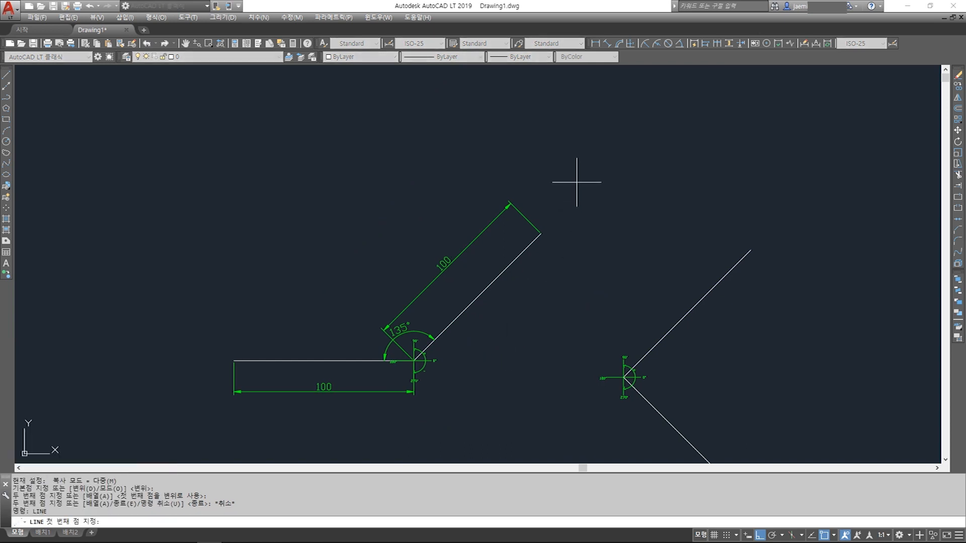
{"action": "left_click", "coordinate": [236, 169]}
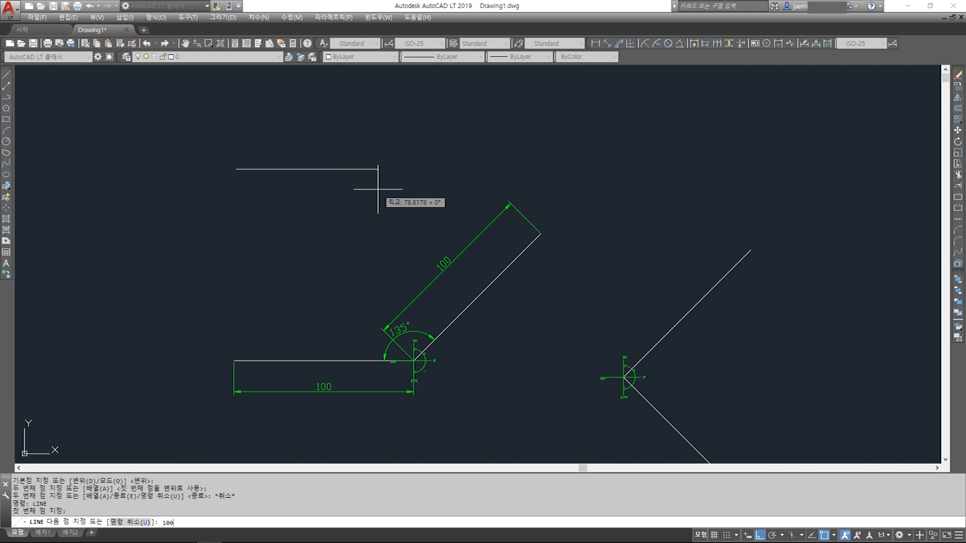
{"action": "type", "text": "100"}
{"action": "key", "text": "Return"}
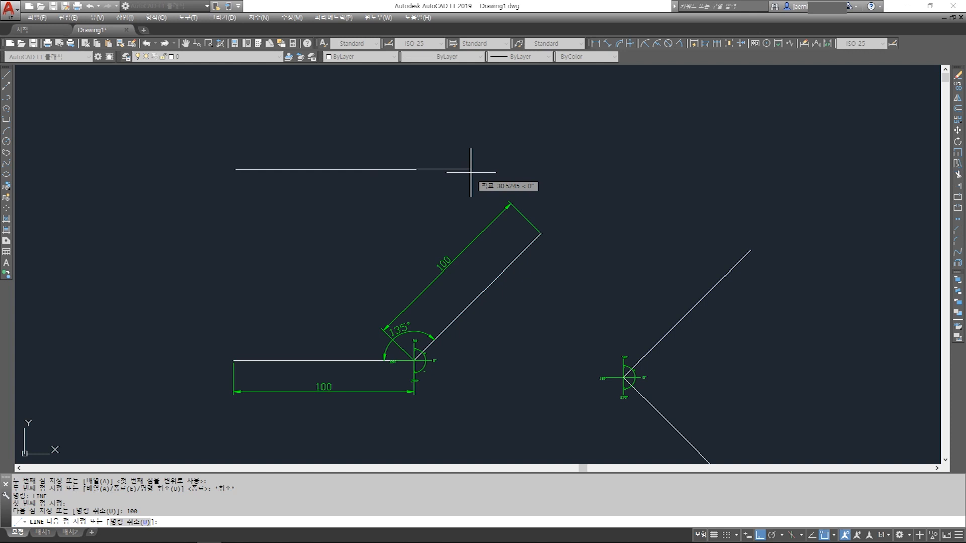
Step: Continue from the horizontal line's end with a segment 100 long at 45° and finish the line
{"action": "key", "text": "Menu"}
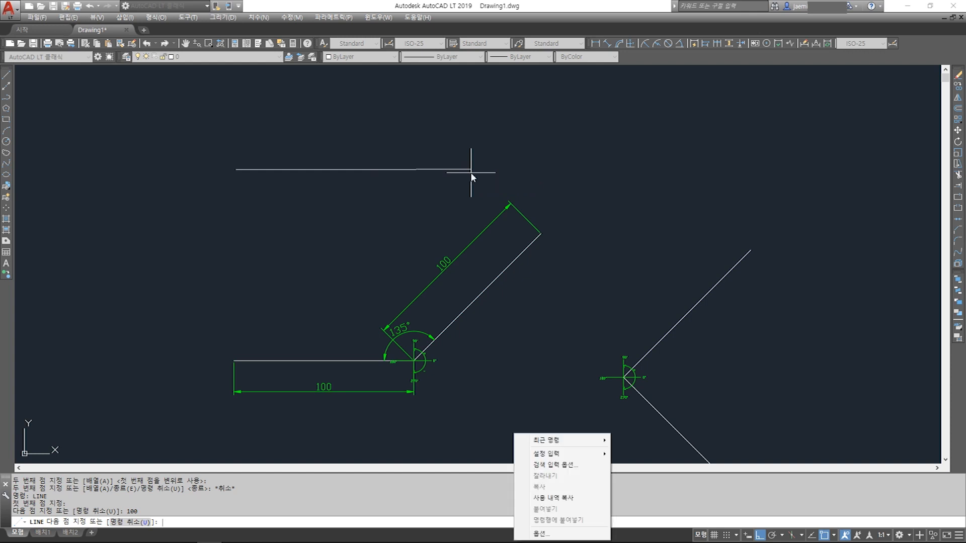
{"action": "left_click", "coordinate": [164, 522]}
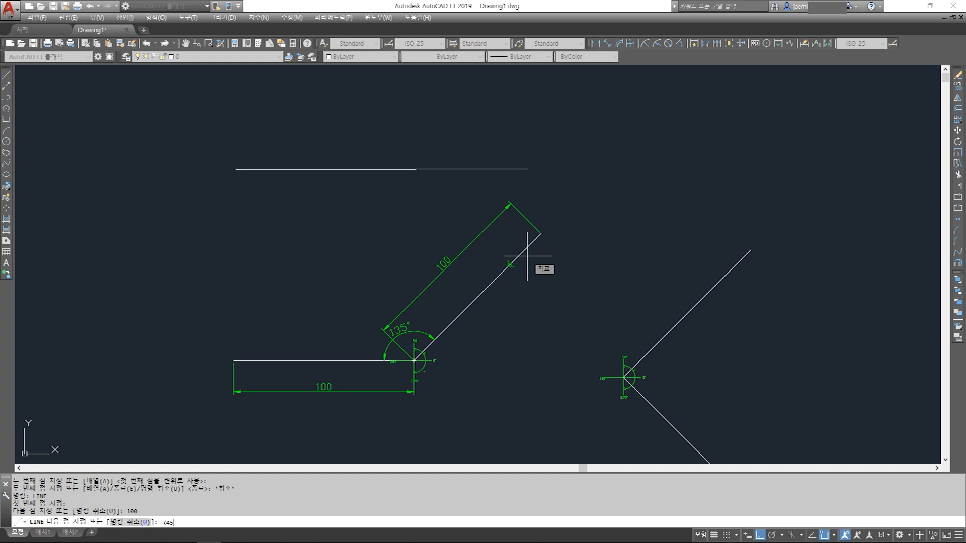
{"action": "key", "text": "Return"}
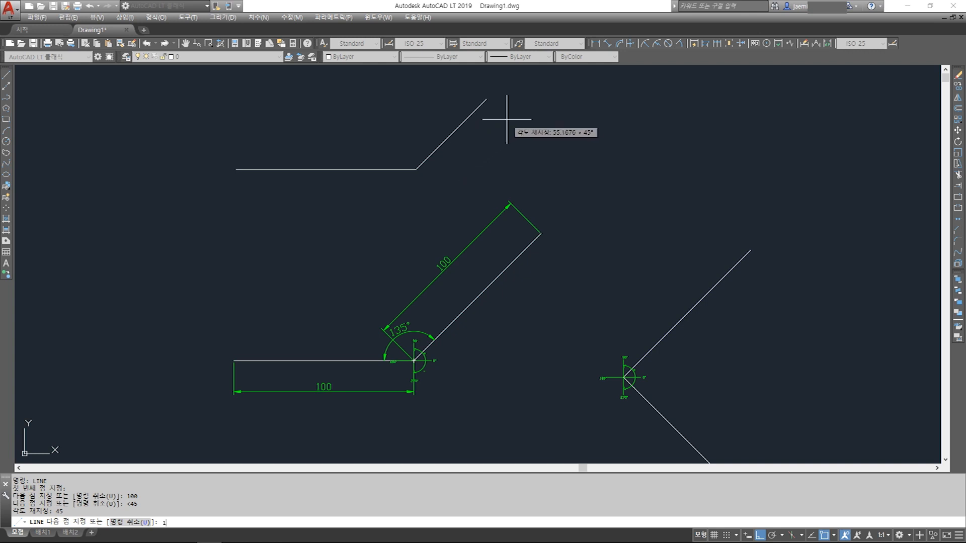
{"action": "key", "text": "Return"}
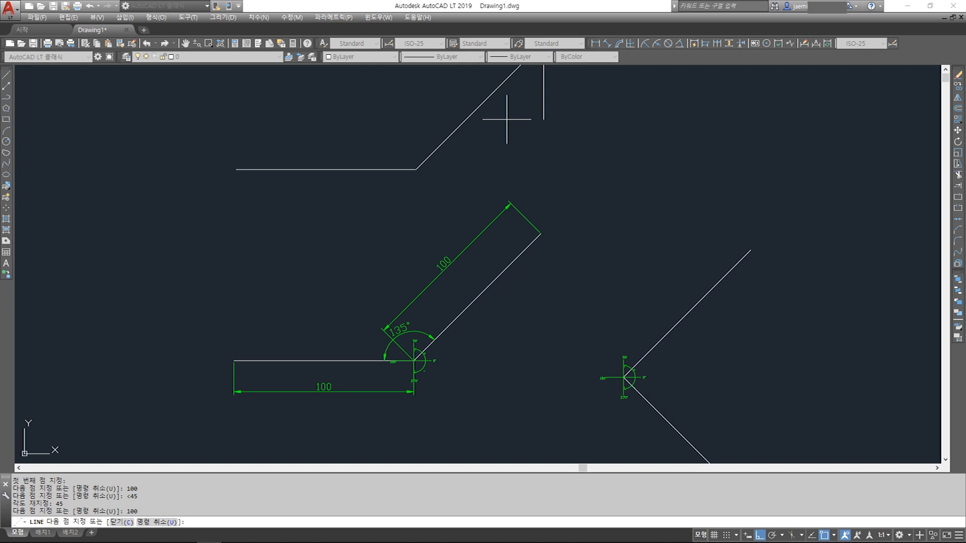
{"action": "key", "text": "Escape"}
{"action": "middle_click_drag", "start_coordinate": [507, 119], "coordinate": [487, 211]}
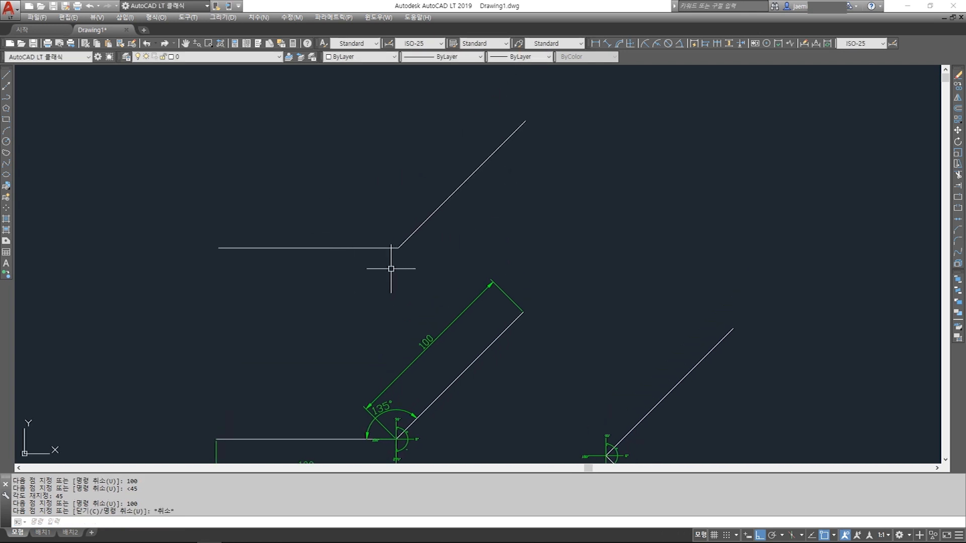
Step: Draw a horizontal line about 100 long in the empty area beyond the new 45° segment
{"action": "mouse_move", "coordinate": [689, 270]}
{"action": "middle_mouse_down"}
{"action": "mouse_move", "coordinate": [505, 286]}
{"action": "mouse_move", "coordinate": [395, 276]}
{"action": "middle_mouse_up"}
{"action": "type", "text": "l"}
{"action": "key", "text": "Return"}
{"action": "left_click", "coordinate": [448, 195]}
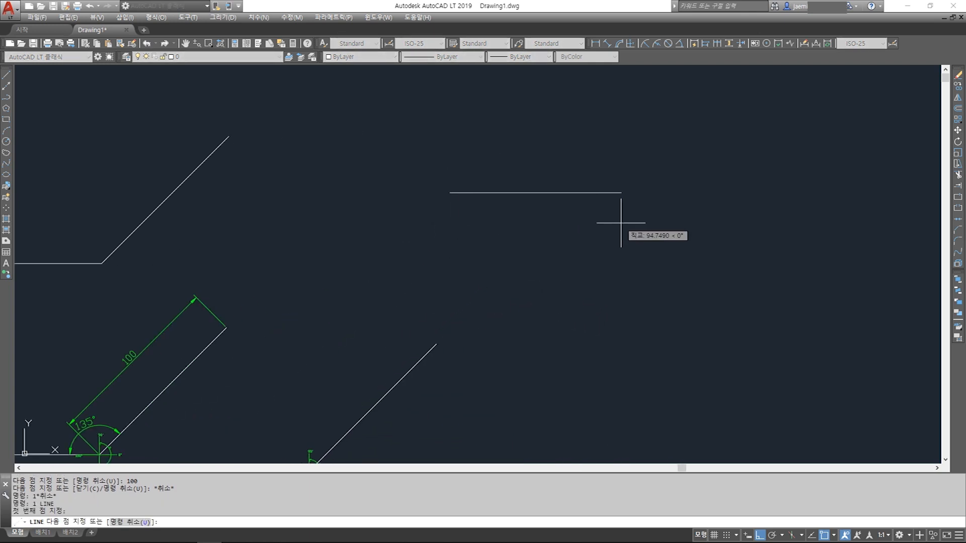
{"action": "left_click", "coordinate": [627, 194]}
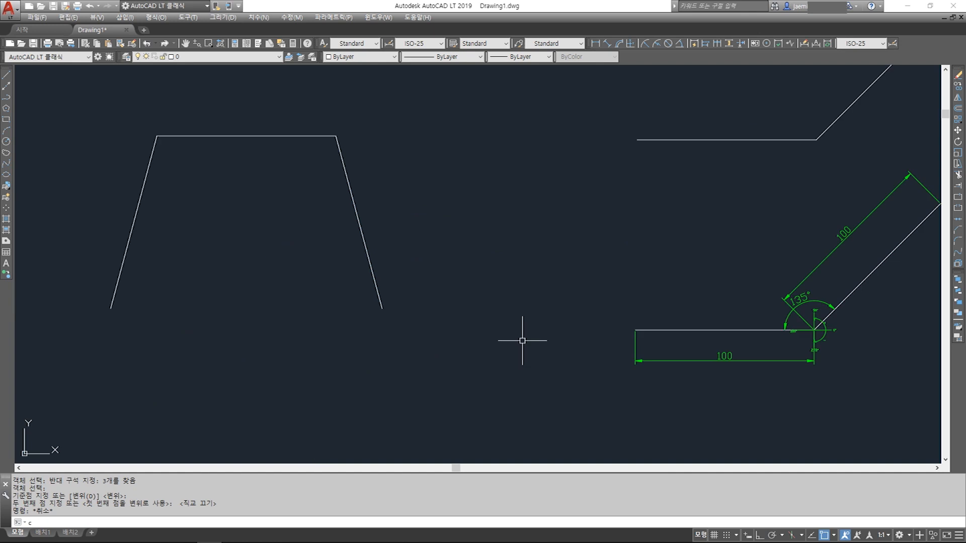
Step: Add a linear dimension above the horizontal top line of the three-line open shape
{"action": "left_click", "coordinate": [595, 44]}
{"action": "left_click", "coordinate": [277, 160]}
{"action": "left_click", "coordinate": [455, 160]}
{"action": "left_click", "coordinate": [365, 120]}
Step: Dimension the left leg's aligned length and its angle to the top line
{"action": "left_click", "coordinate": [607, 43]}
{"action": "left_click", "coordinate": [203, 289]}
{"action": "left_click", "coordinate": [679, 44]}
{"action": "left_click", "coordinate": [312, 207]}
Step: Mirror the left leg's dimensions about the vertical line through the top line's midpoint
{"action": "type", "text": "mi"}
{"action": "key", "text": "Return"}
{"action": "left_click", "coordinate": [365, 160]}
{"action": "left_click", "coordinate": [371, 282]}
Step: Match the properties of the shape's annotations to those of the green reference annotations
{"action": "type", "text": "ma"}
{"action": "key", "text": "Return"}
{"action": "key", "text": "Escape"}
{"action": "scroll", "coordinate": [395, 167], "scroll_direction": "up", "scroll_amount": 3}
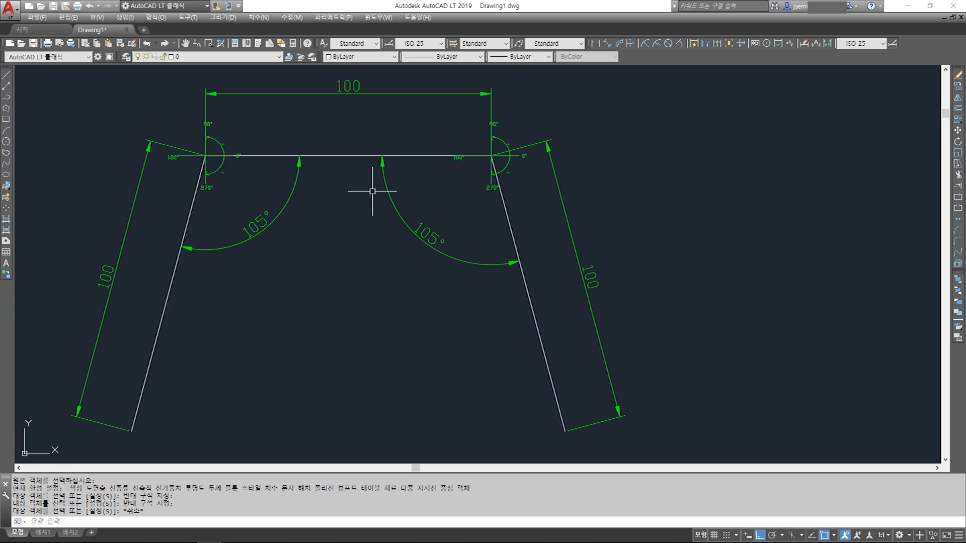
{"action": "type", "text": "cc"}
{"action": "key", "text": "Return"}
{"action": "left_click", "coordinate": [205, 159]}
{"action": "key", "text": "Return"}
{"action": "key", "text": "Escape"}
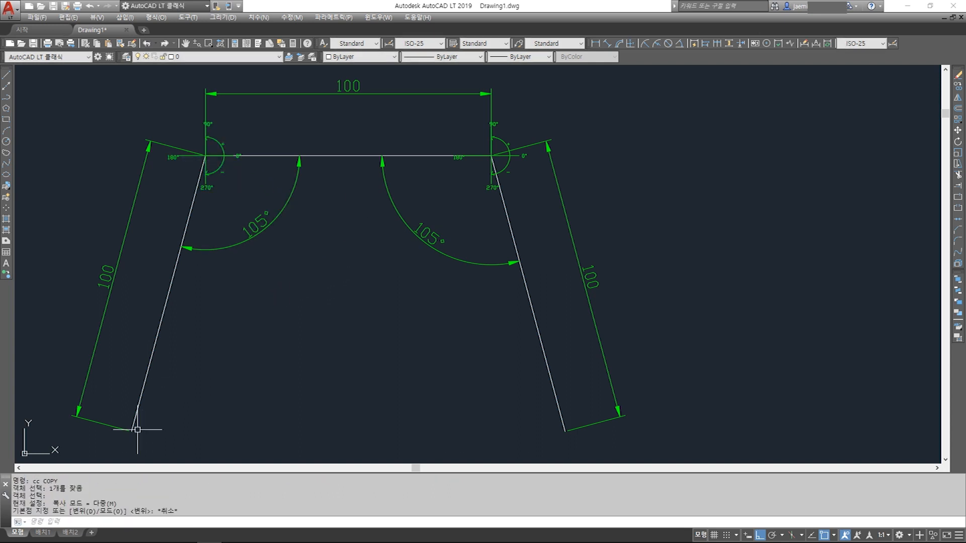
Step: Copy the direction diagram from the upper-left vertex to the lower end of the left leg
{"action": "key", "text": "Return"}
{"action": "left_click", "coordinate": [206, 156]}
{"action": "key", "text": "Return"}
{"action": "left_click", "coordinate": [205, 156]}
{"action": "left_click", "coordinate": [132, 431]}
{"action": "key", "text": "Escape"}
{"action": "mouse_move", "coordinate": [246, 412]}
{"action": "middle_mouse_down"}
{"action": "mouse_move", "coordinate": [338, 362]}
{"action": "mouse_move", "coordinate": [316, 403]}
{"action": "middle_mouse_up"}
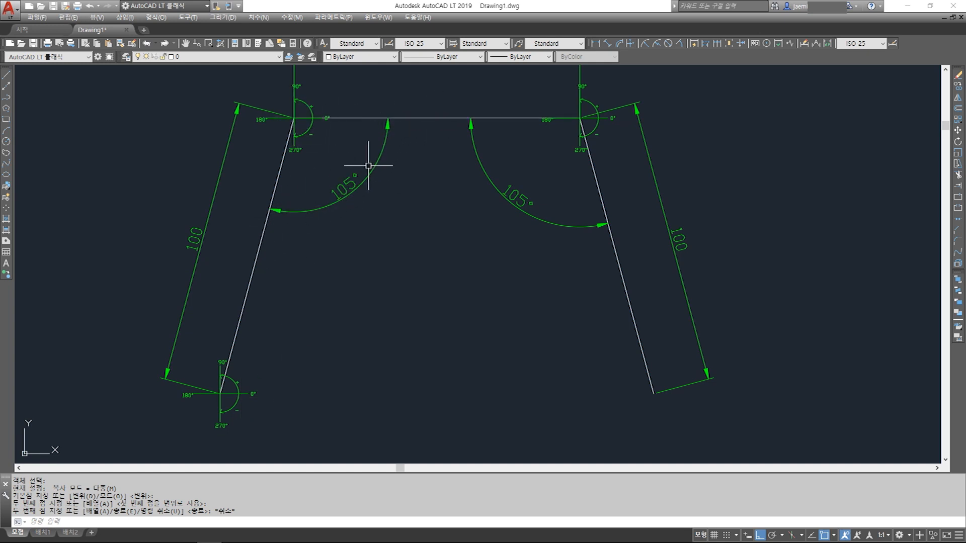
Step: Examine the left leg's direction against the 0° and 90° axes of the diagram at its lower end
{"action": "scroll", "coordinate": [217, 416], "scroll_direction": "up", "scroll_amount": 3}
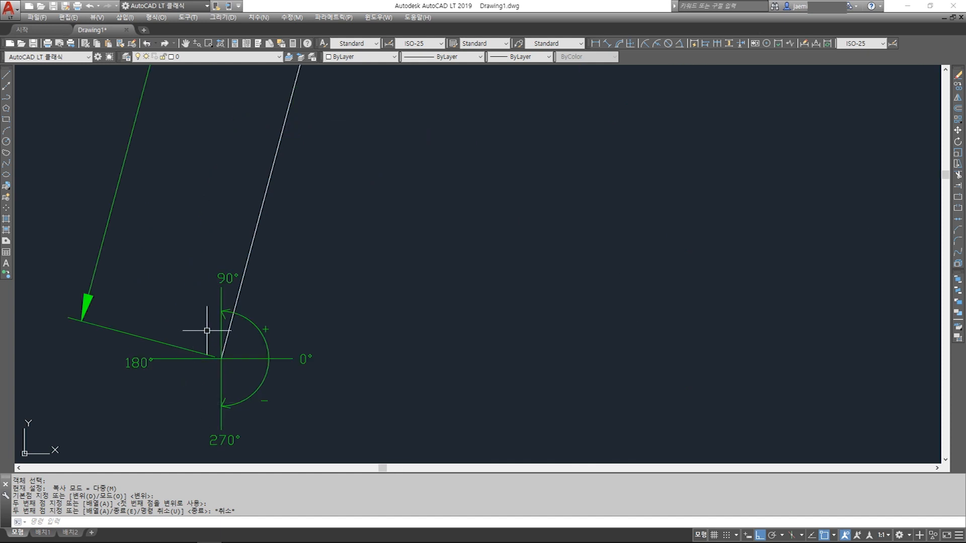
{"action": "left_click", "coordinate": [234, 306]}
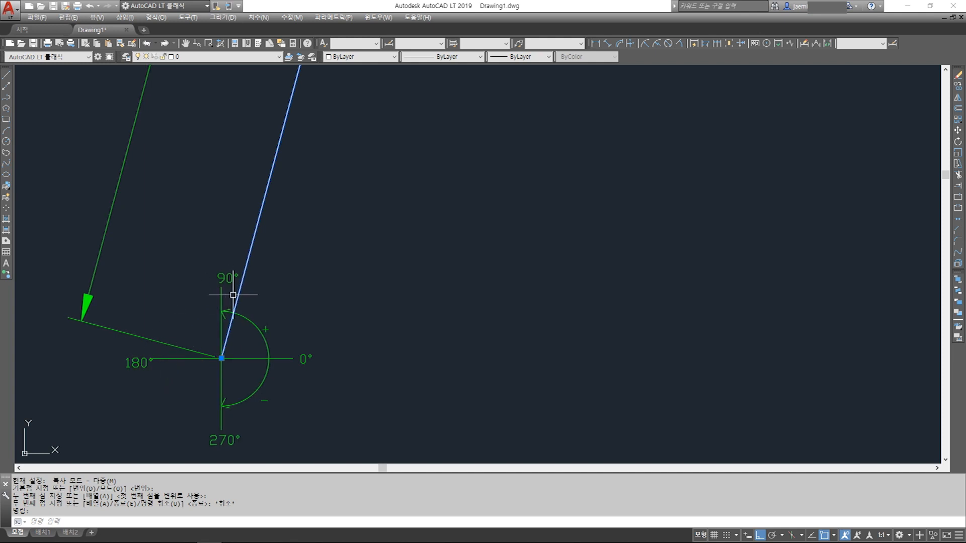
{"action": "key", "text": "Escape"}
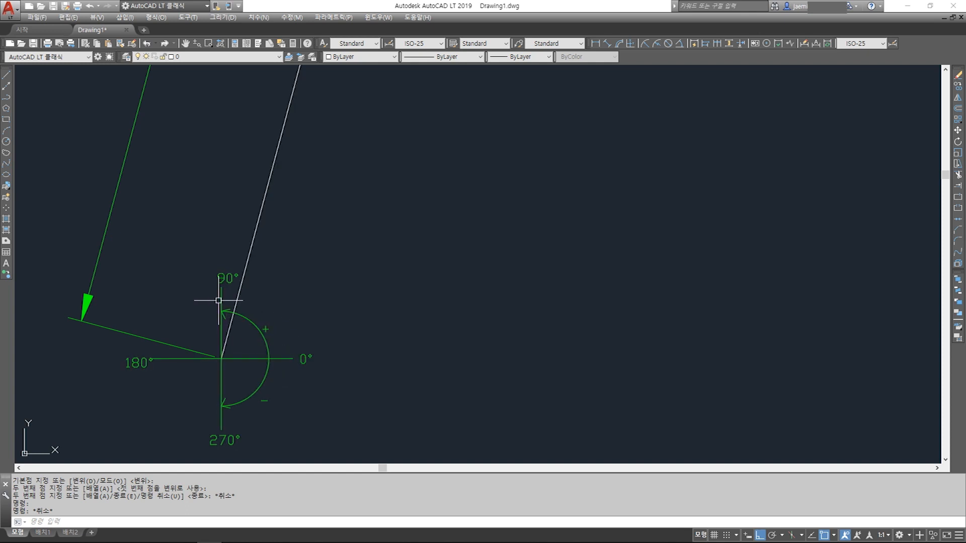
{"action": "mouse_move", "coordinate": [239, 300]}
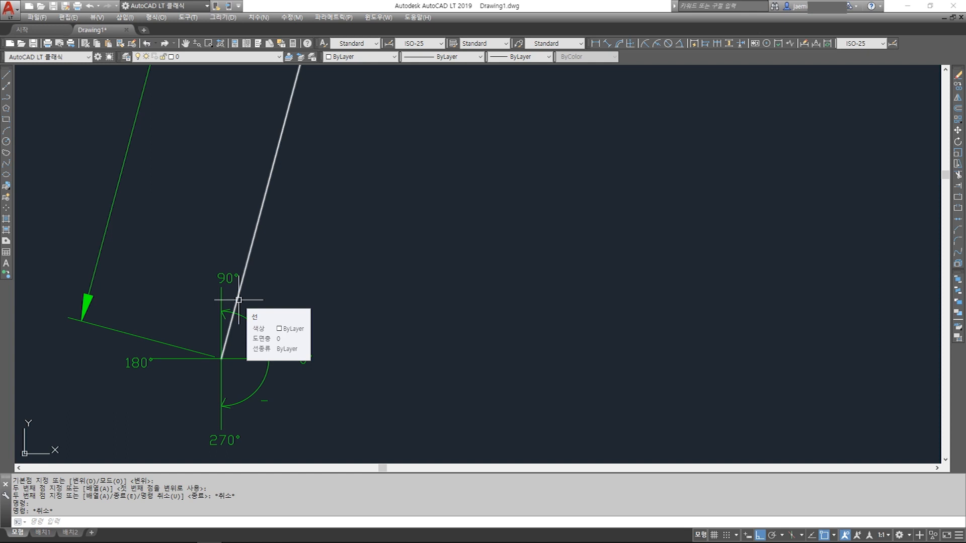
{"action": "scroll", "coordinate": [241, 308], "scroll_direction": "down", "scroll_amount": 8}
{"action": "middle_click_drag", "start_coordinate": [260, 334], "coordinate": [301, 345]}
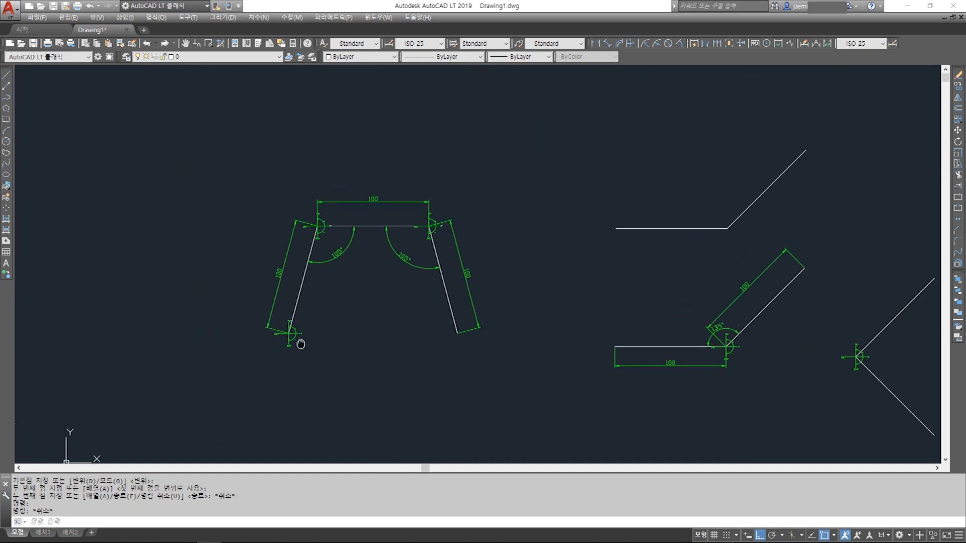
{"action": "mouse_move", "coordinate": [331, 273]}
{"action": "middle_mouse_down"}
{"action": "mouse_move", "coordinate": [297, 340]}
{"action": "mouse_move", "coordinate": [204, 292]}
{"action": "middle_mouse_up"}
{"action": "type", "text": "l"}
{"action": "key", "text": "space"}
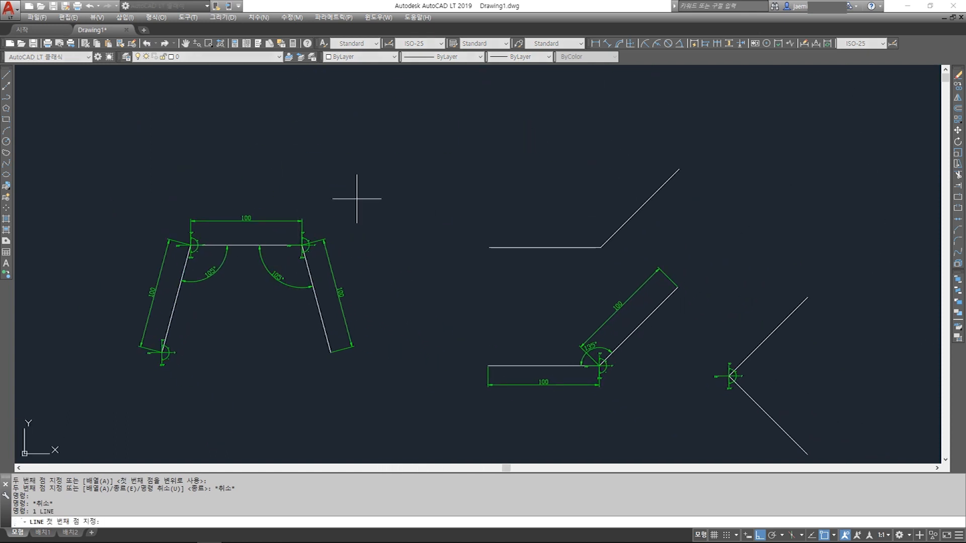
{"action": "key", "text": "Escape"}
{"action": "key", "text": "Escape"}
{"action": "type", "text": "l"}
{"action": "key", "text": "space"}
{"action": "key", "text": "Escape"}
{"action": "type", "text": "l"}
{"action": "key", "text": "space"}
{"action": "key", "text": "Escape"}
Step: Draw a line 100 long at 75° from a point above the dimensioned three-line shape
{"action": "key", "text": "space"}
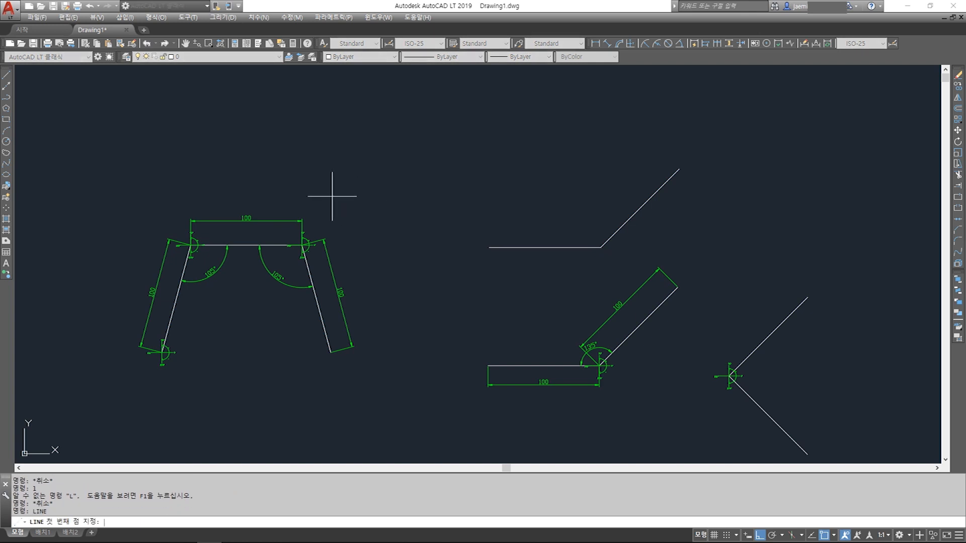
{"action": "left_click", "coordinate": [322, 180]}
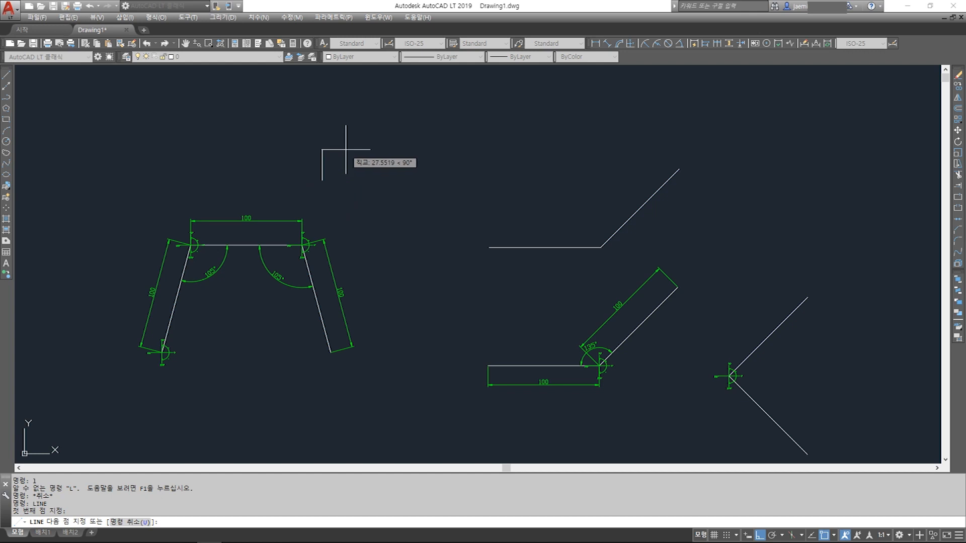
{"action": "key", "text": "F8"}
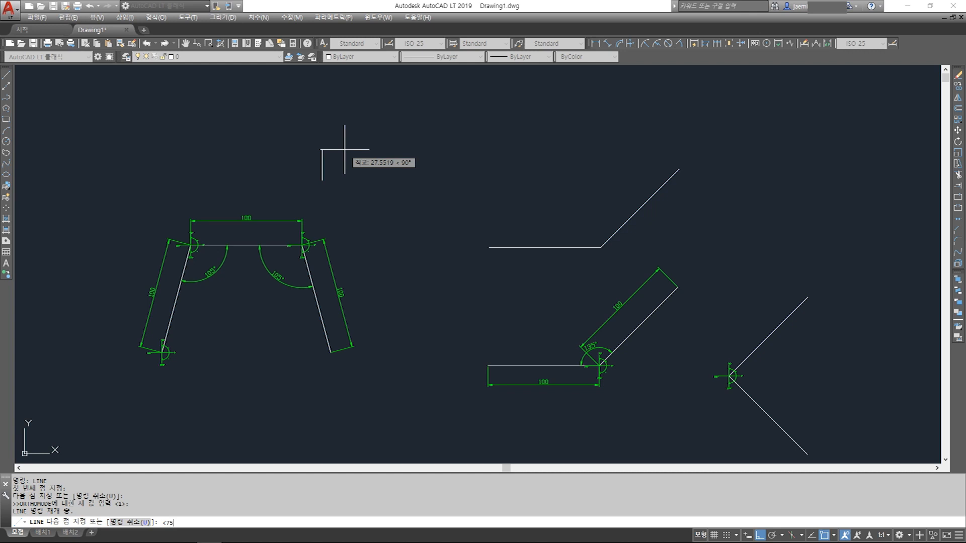
{"action": "key", "text": "Return"}
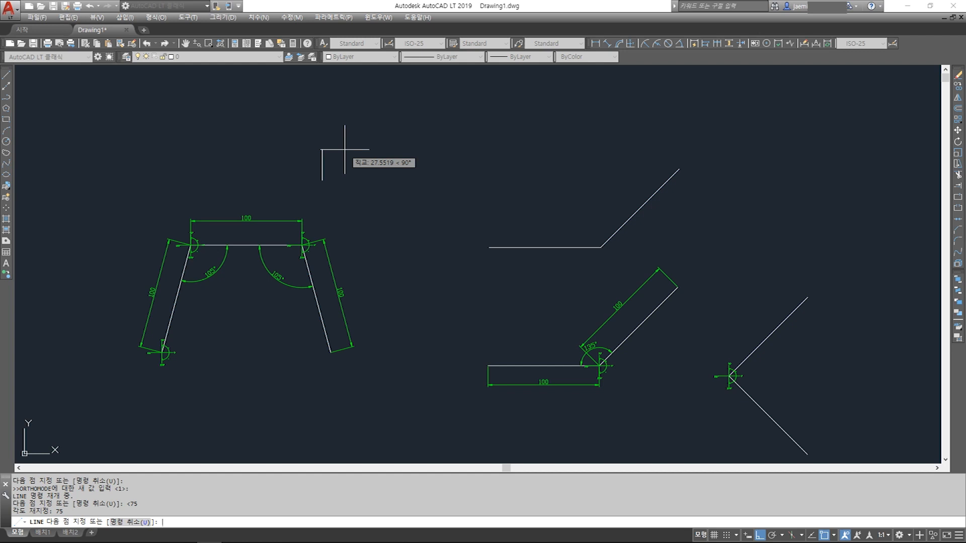
{"action": "key", "text": "Return"}
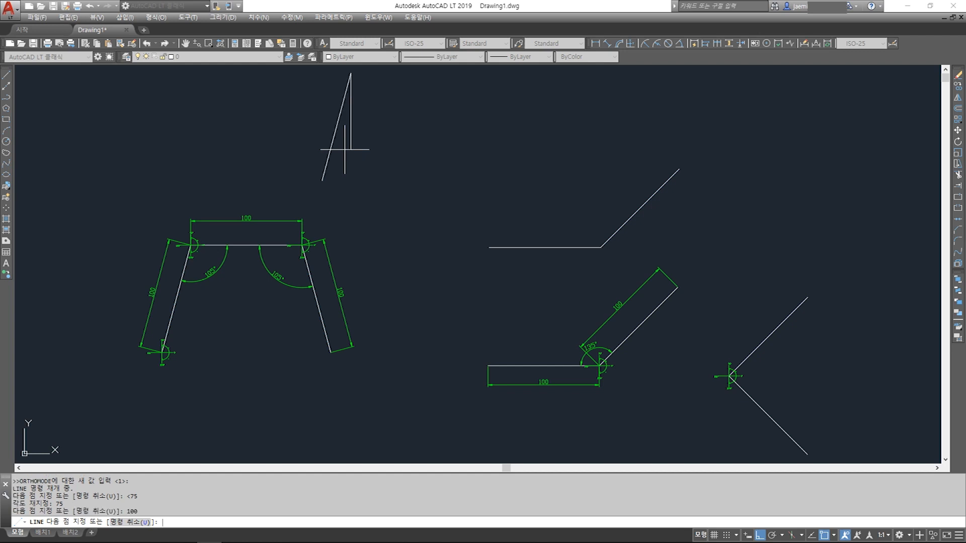
Step: Continue from the 75° line's upper end with a horizontal segment 100 long towards 0° and finish the line
{"action": "middle_click_drag", "start_coordinate": [296, 182], "coordinate": [276, 198]}
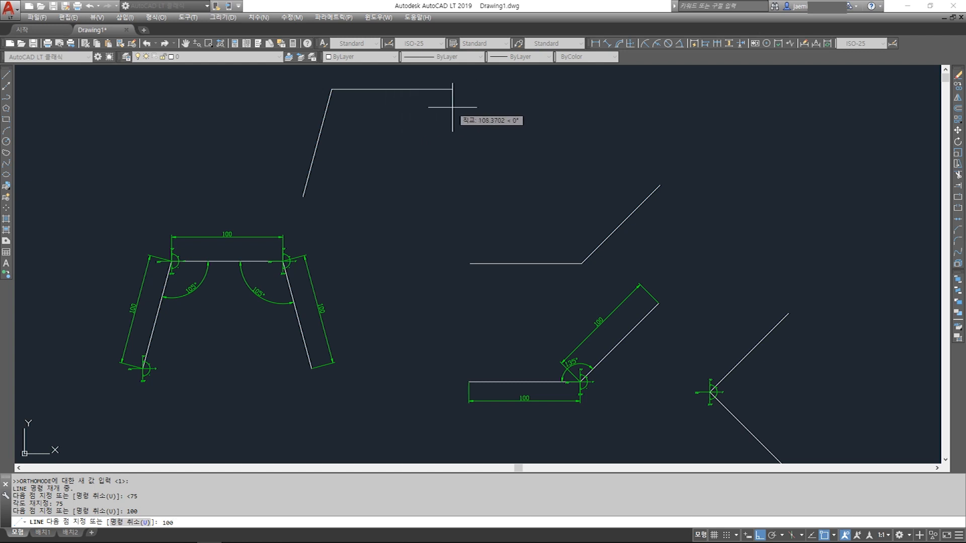
{"action": "key", "text": "Return"}
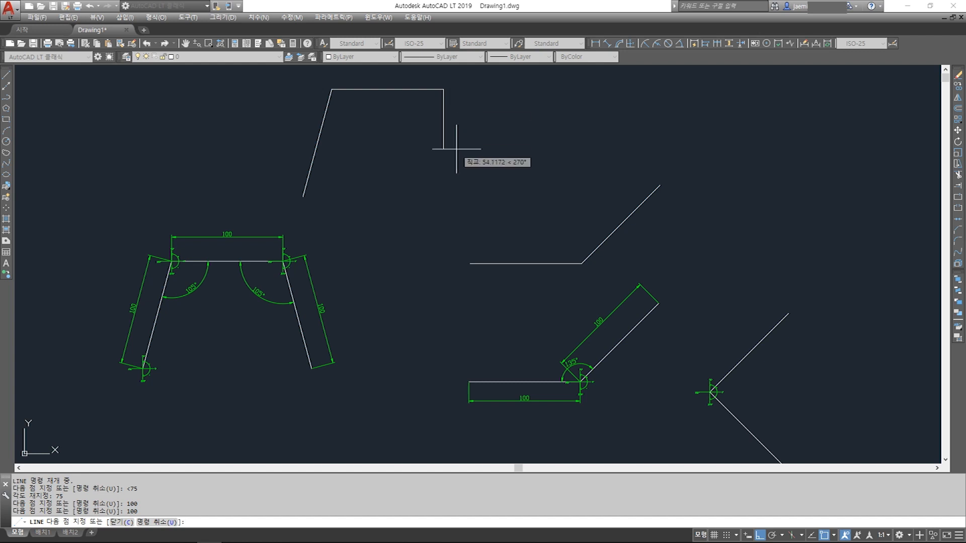
{"action": "key", "text": "Escape"}
Step: Examine the direction diagram at the dimensioned shape's upper-right vertex for the right leg's negative angle
{"action": "scroll", "coordinate": [276, 263], "scroll_direction": "up", "scroll_amount": 8}
{"action": "mouse_move", "coordinate": [278, 289]}
{"action": "middle_mouse_down"}
{"action": "mouse_move", "coordinate": [283, 272]}
{"action": "mouse_move", "coordinate": [284, 288]}
{"action": "mouse_move", "coordinate": [292, 280]}
{"action": "middle_mouse_up"}
{"action": "scroll", "coordinate": [283, 274], "scroll_direction": "down", "scroll_amount": 4}
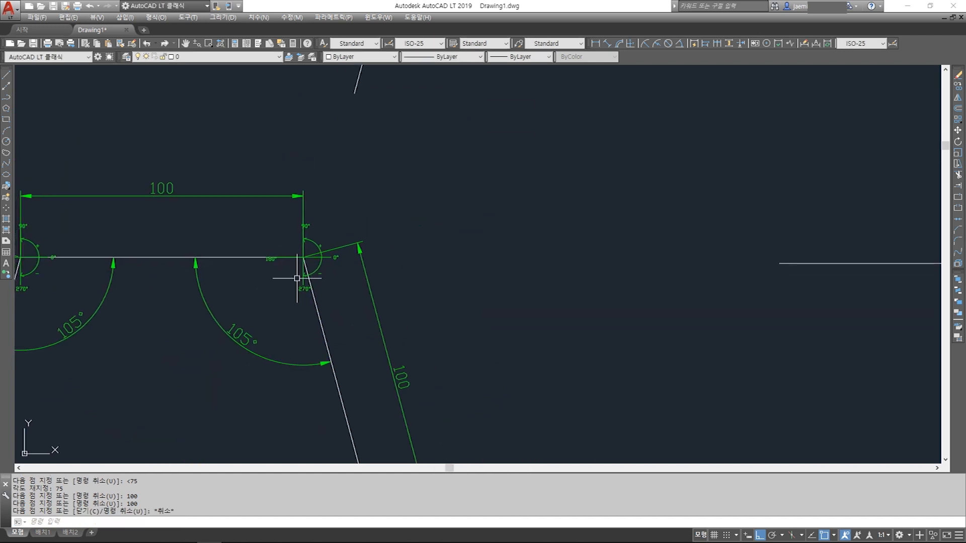
{"action": "scroll", "coordinate": [294, 276], "scroll_direction": "up", "scroll_amount": 4}
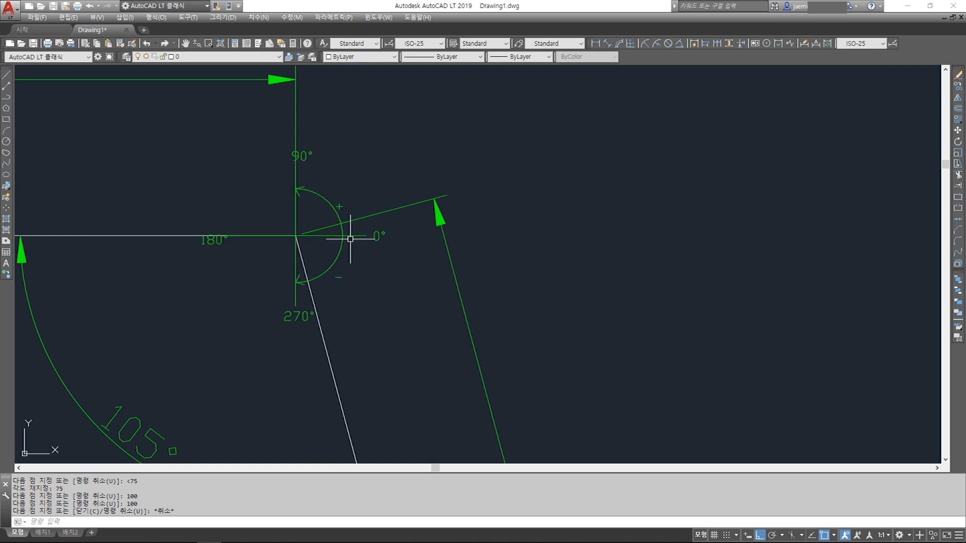
{"action": "scroll", "coordinate": [322, 267], "scroll_direction": "down", "scroll_amount": 4}
Step: Draw a line 100 long at -75° from the right end of the new horizontal segment
{"action": "scroll", "coordinate": [381, 369], "scroll_direction": "down", "scroll_amount": 4}
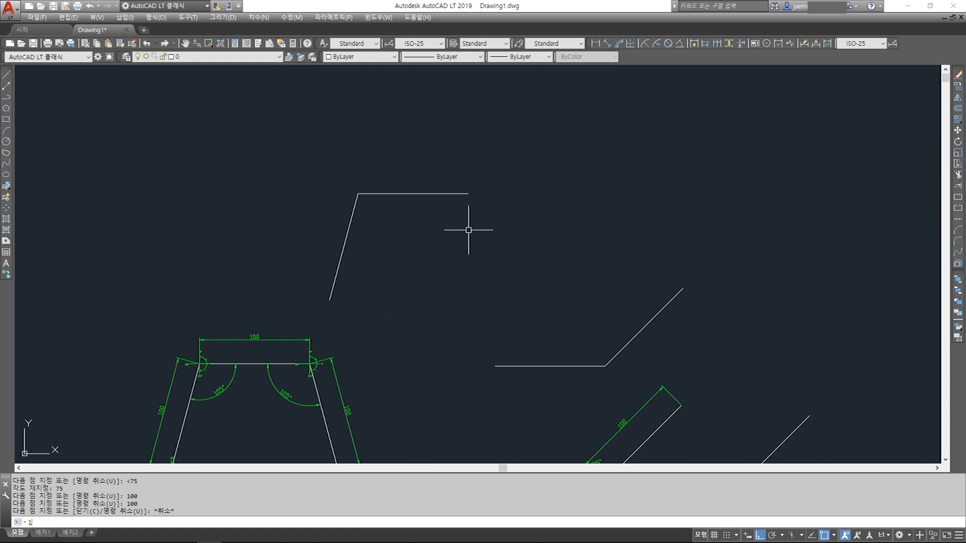
{"action": "key", "text": "Return"}
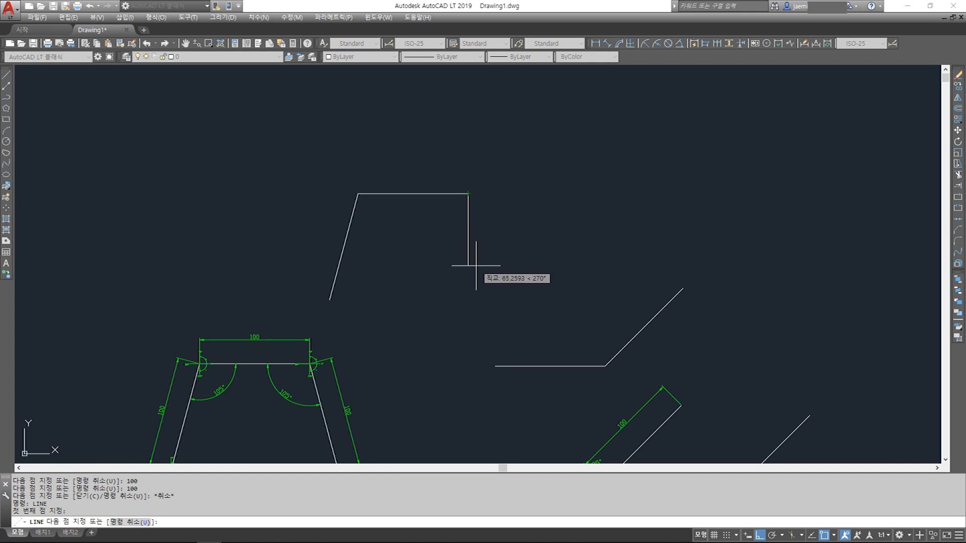
{"action": "left_click", "coordinate": [760, 534]}
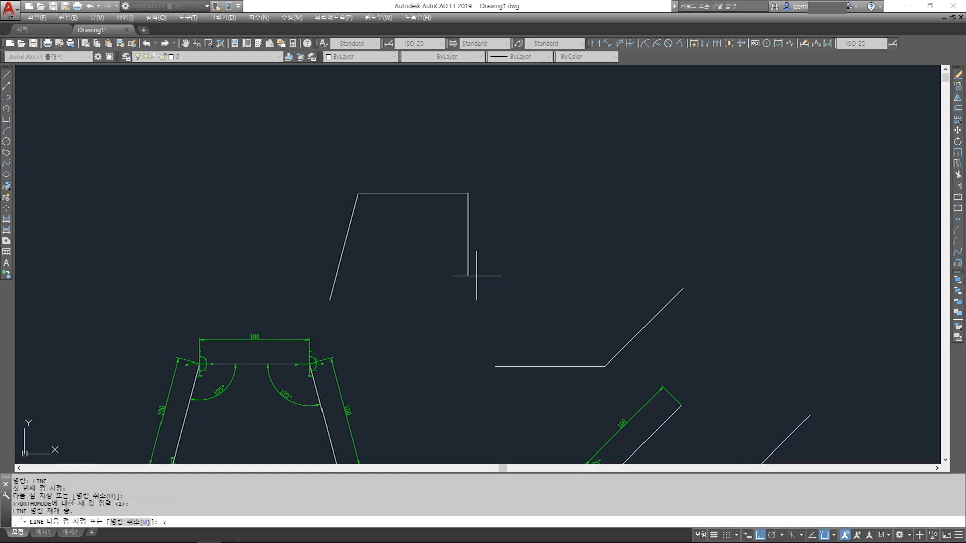
{"action": "type", "text": "<-75"}
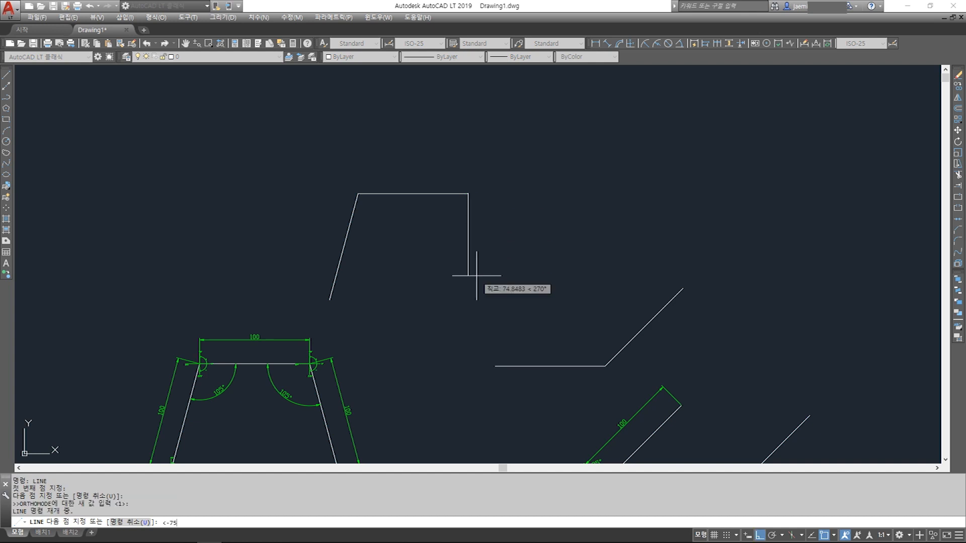
{"action": "key", "text": "Return"}
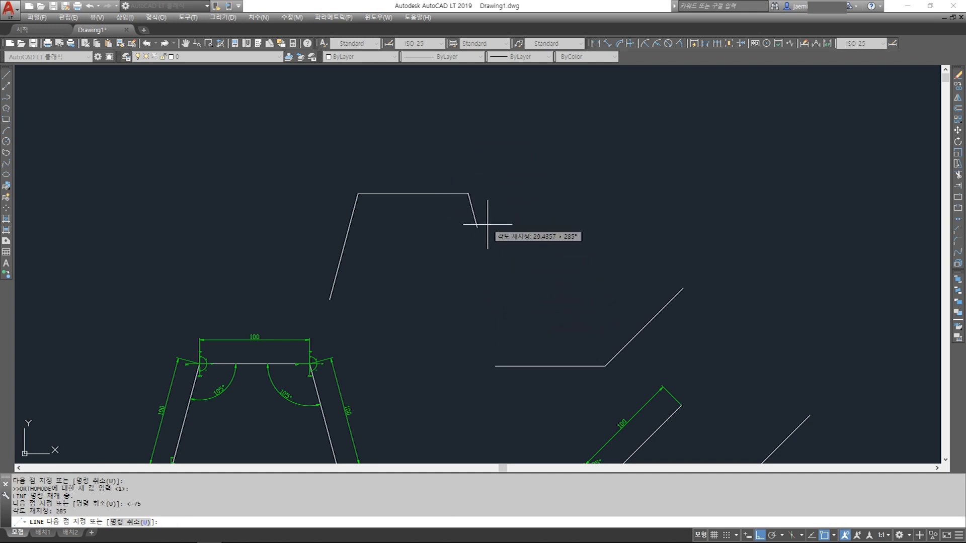
{"action": "type", "text": "100"}
{"action": "key", "text": "Return"}
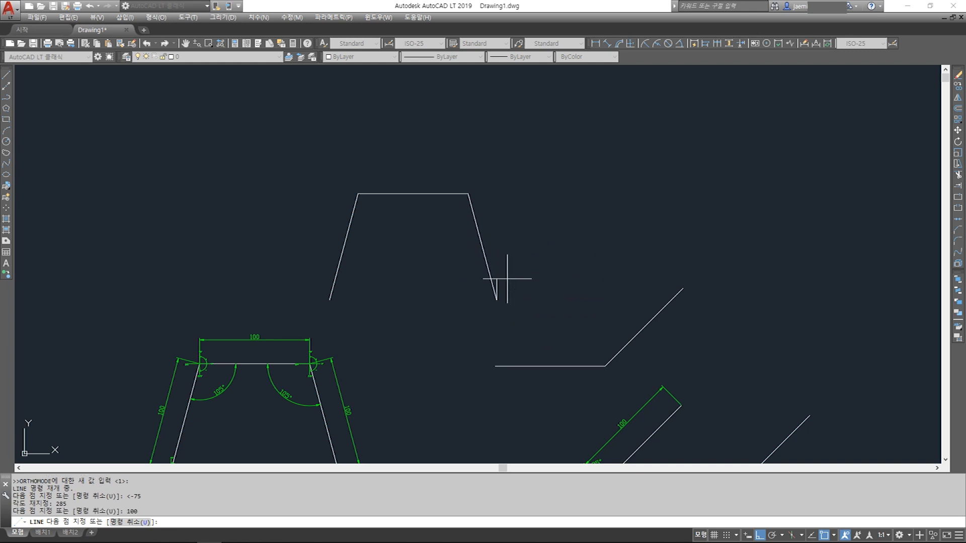
Step: End the line command after the -75° segment of the new three-line shape
{"action": "key", "text": "Escape"}
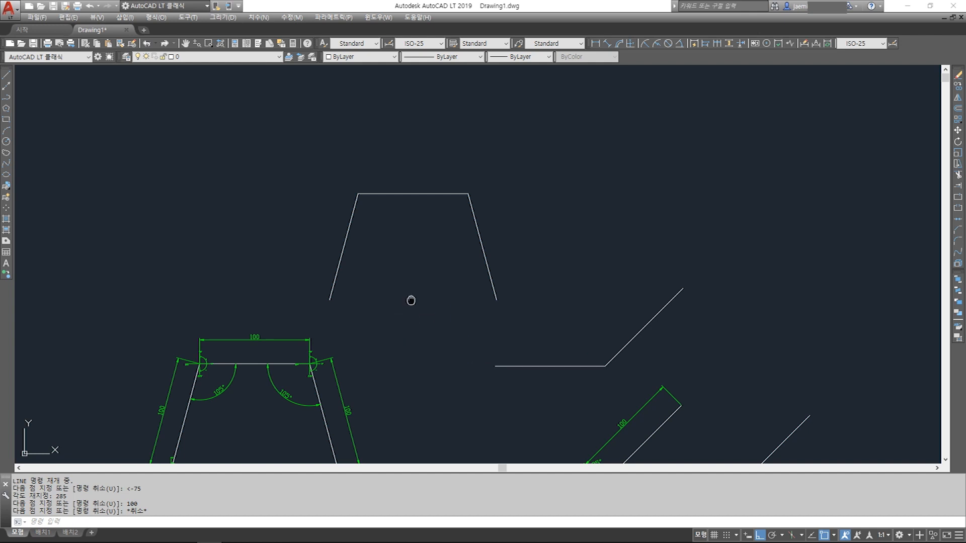
{"action": "middle_click_drag", "start_coordinate": [409, 310], "coordinate": [428, 241]}
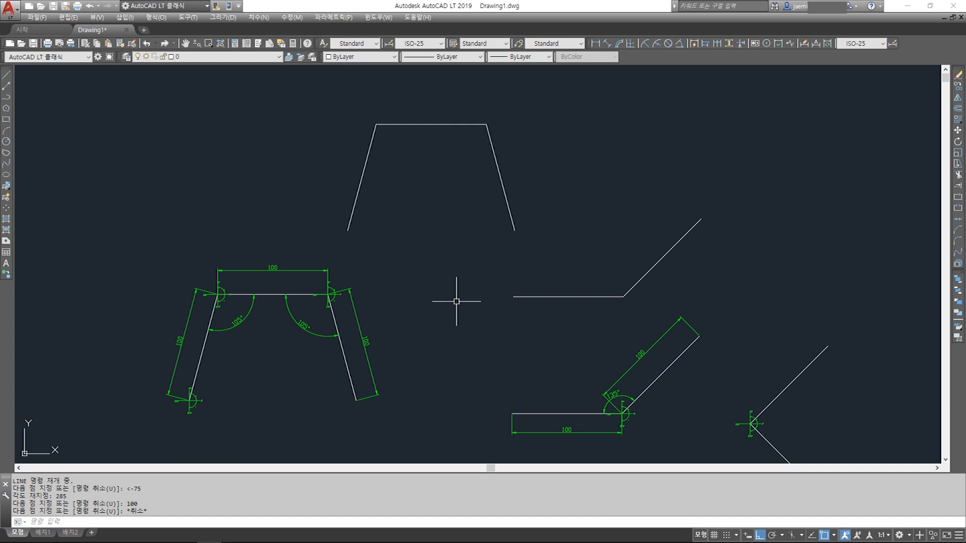
{"action": "type", "text": "z"}
{"action": "key", "text": "Return"}
{"action": "type", "text": "a"}
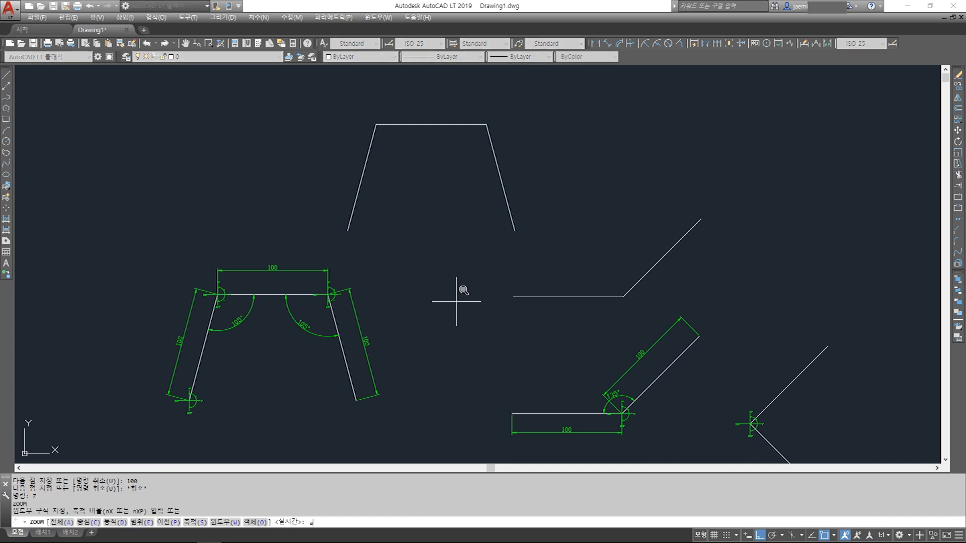
{"action": "key", "text": "Escape"}
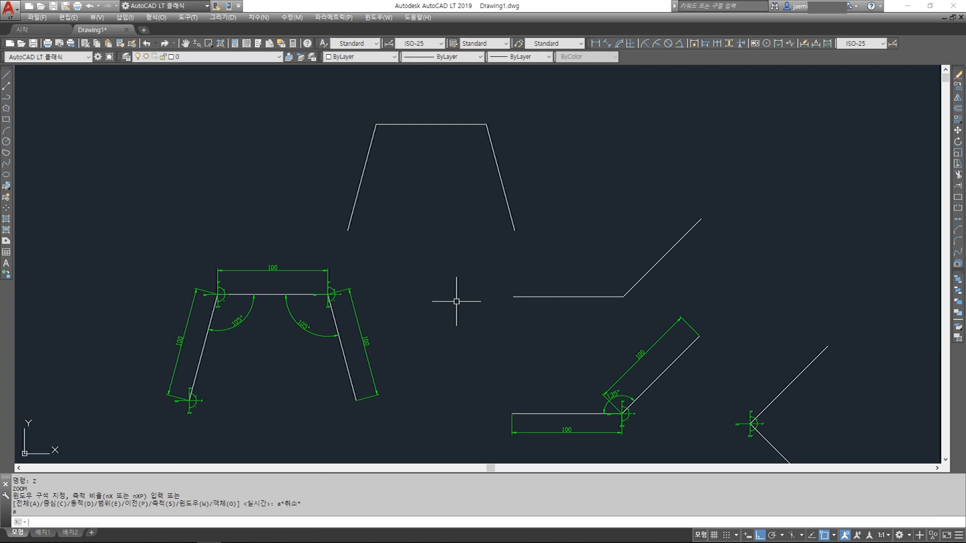
Step: Zoom the view with the All option
{"action": "type", "text": "z"}
{"action": "key", "text": "Return"}
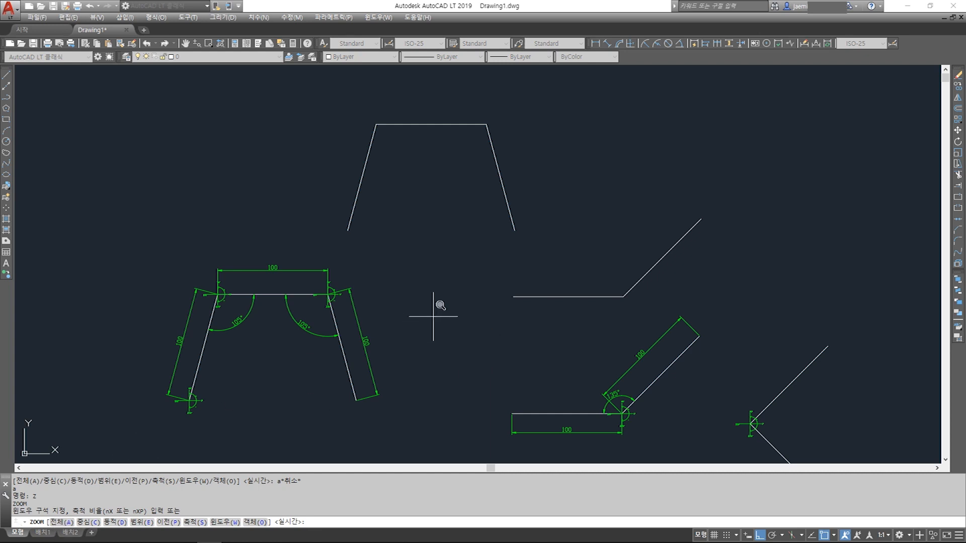
{"action": "key", "text": "Return"}
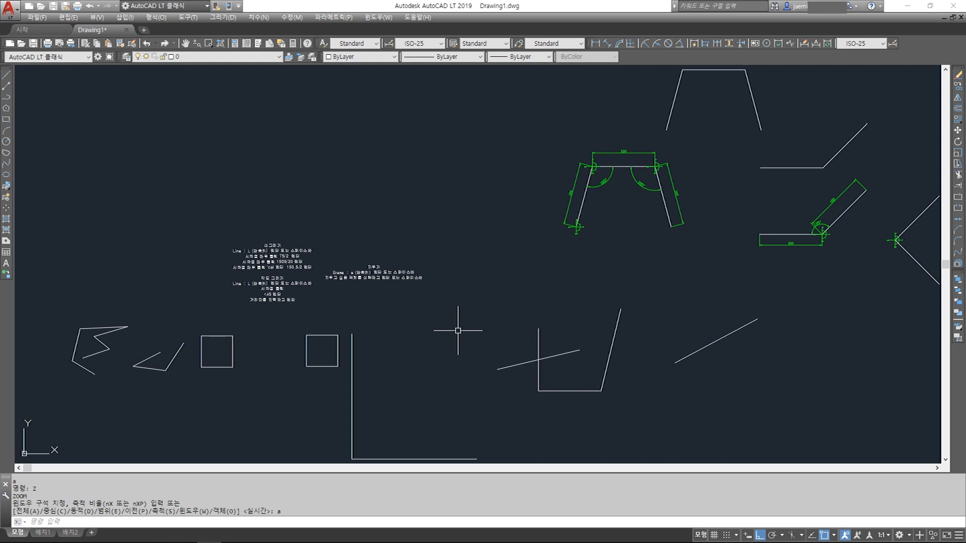
{"action": "key", "text": "Escape"}
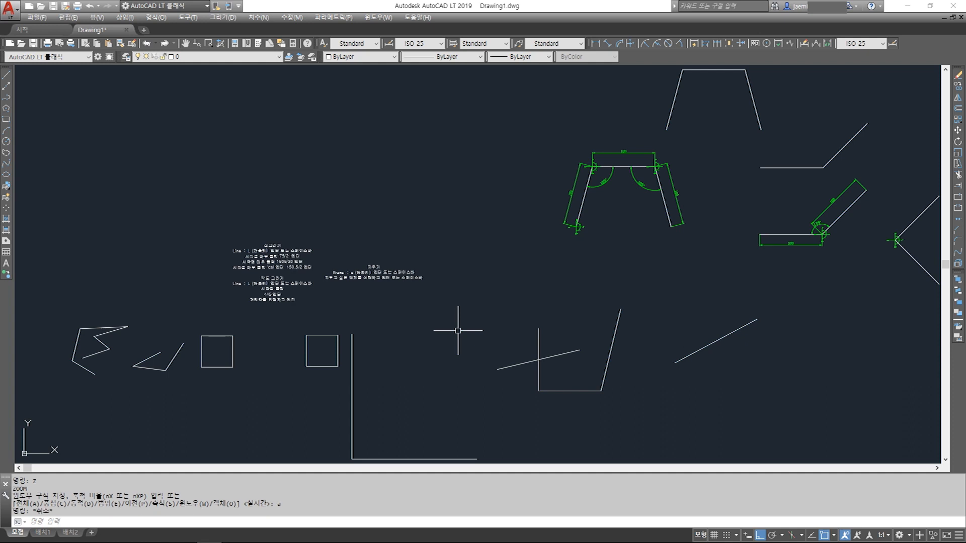
Step: Set the drawing limits with LIMITS, keeping the lower-left corner at 0,0 and entering 7000,7000 for the upper-right corner
{"action": "type", "text": "LIMI"}
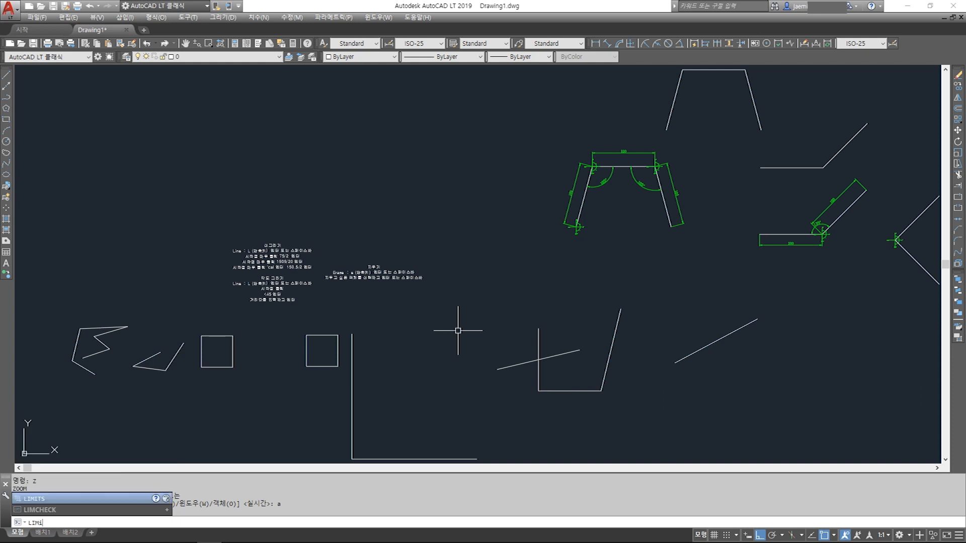
{"action": "type", "text": "ts"}
{"action": "key", "text": "Return"}
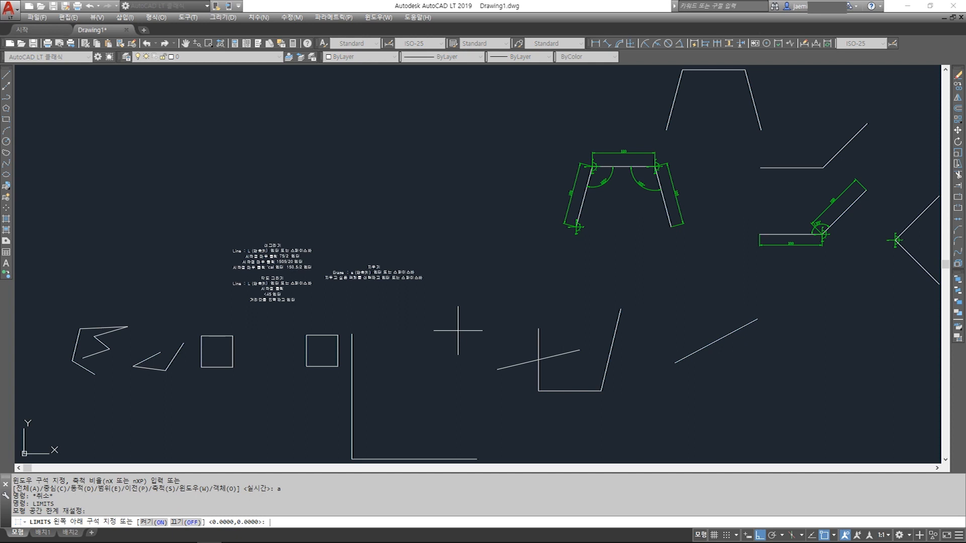
{"action": "key", "text": "Return"}
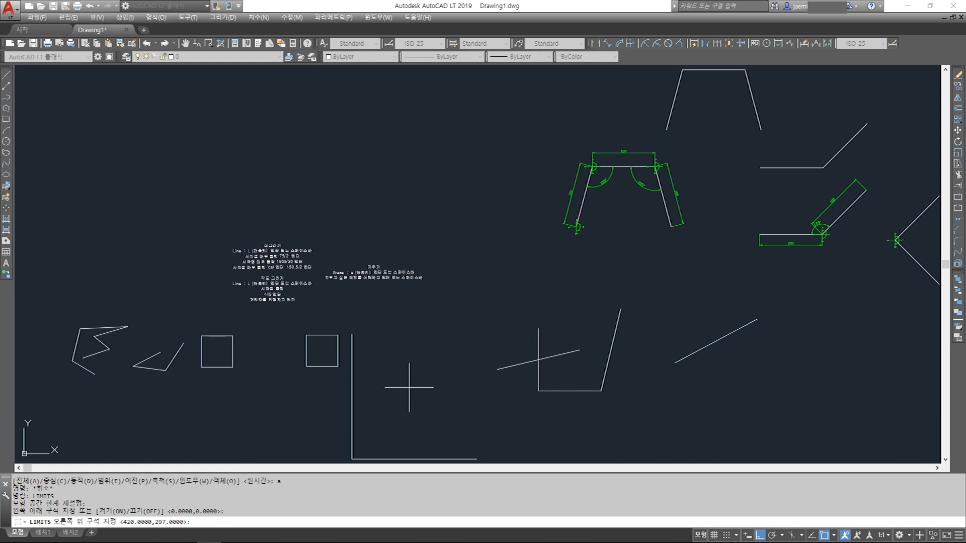
{"action": "type", "text": "7000,7000"}
{"action": "key", "text": "Return"}
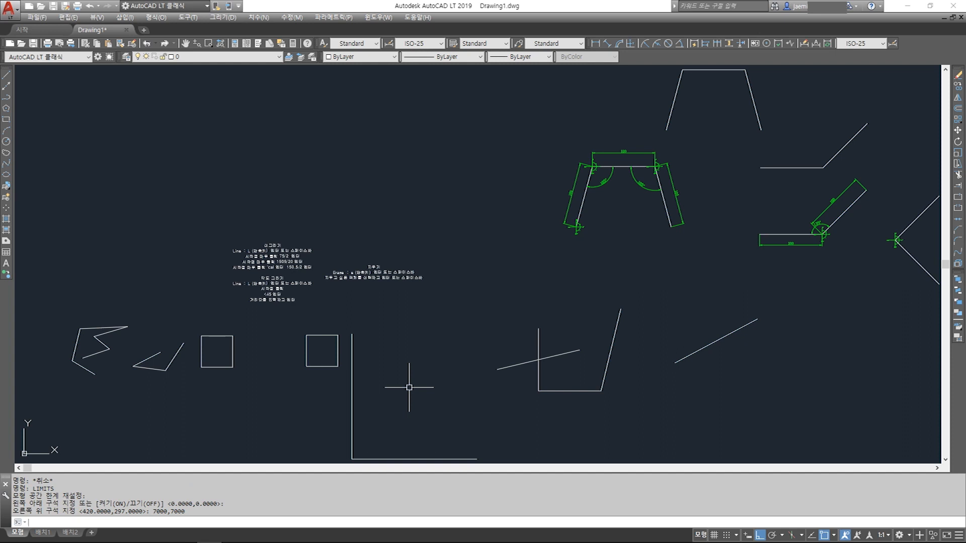
Step: Rerun LIMITS to check the stored corners, accepting both existing values
{"action": "key", "text": "Return"}
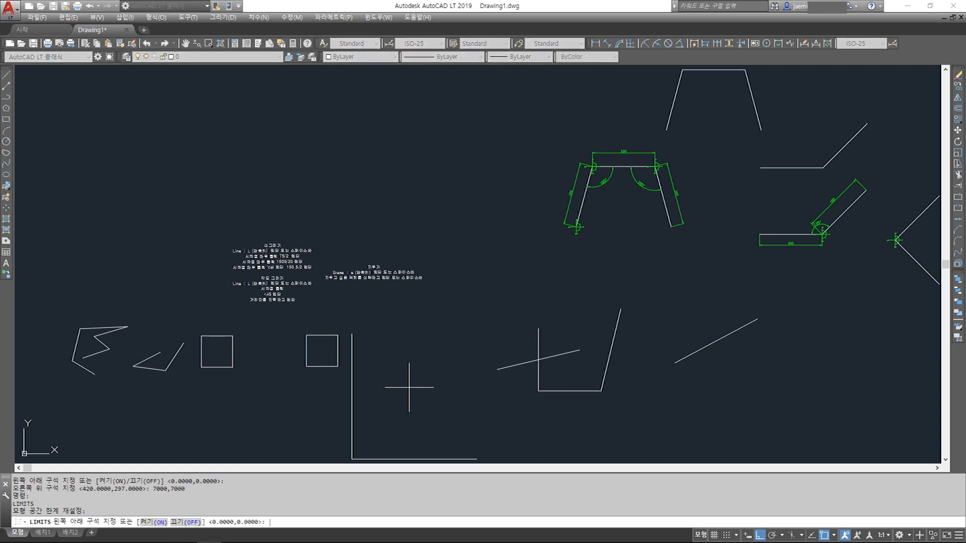
{"action": "key", "text": "Return"}
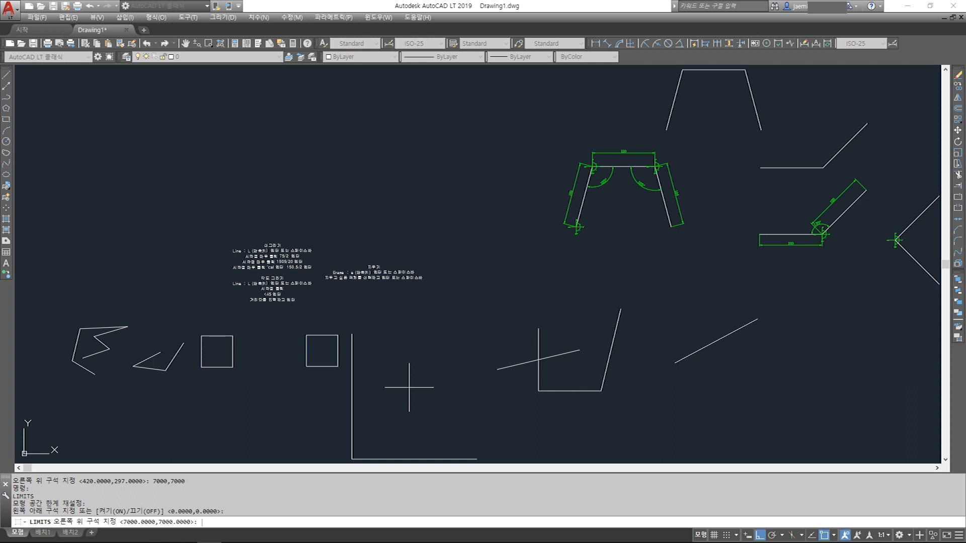
{"action": "key", "text": "Return"}
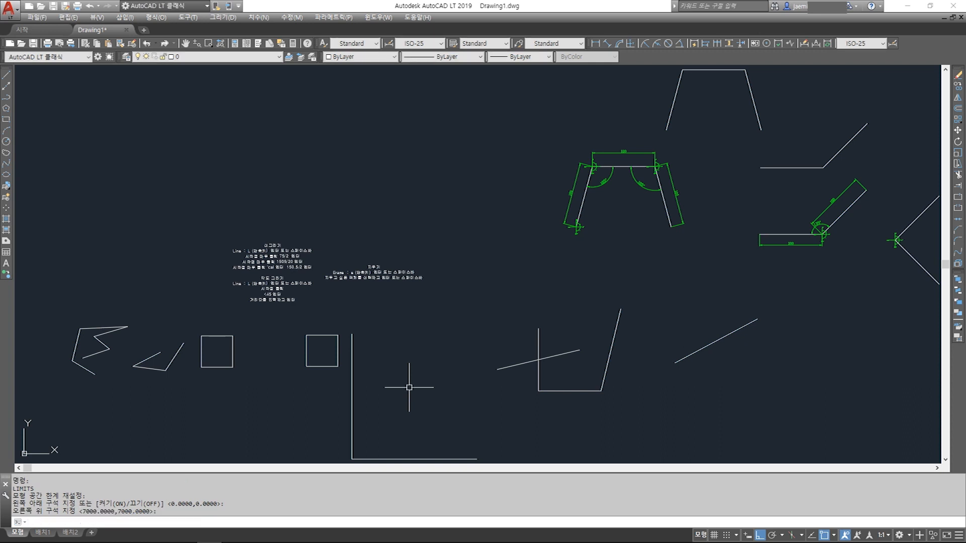
Step: Zoom with the All option to view the entire area of the new drawing limits
{"action": "type", "text": "z"}
{"action": "key", "text": "Return"}
{"action": "type", "text": "a"}
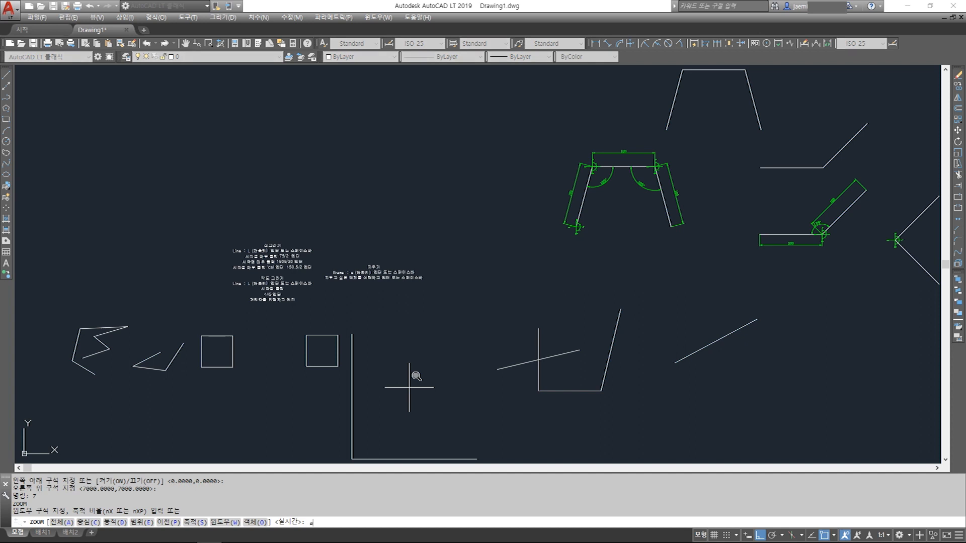
{"action": "key", "text": "Return"}
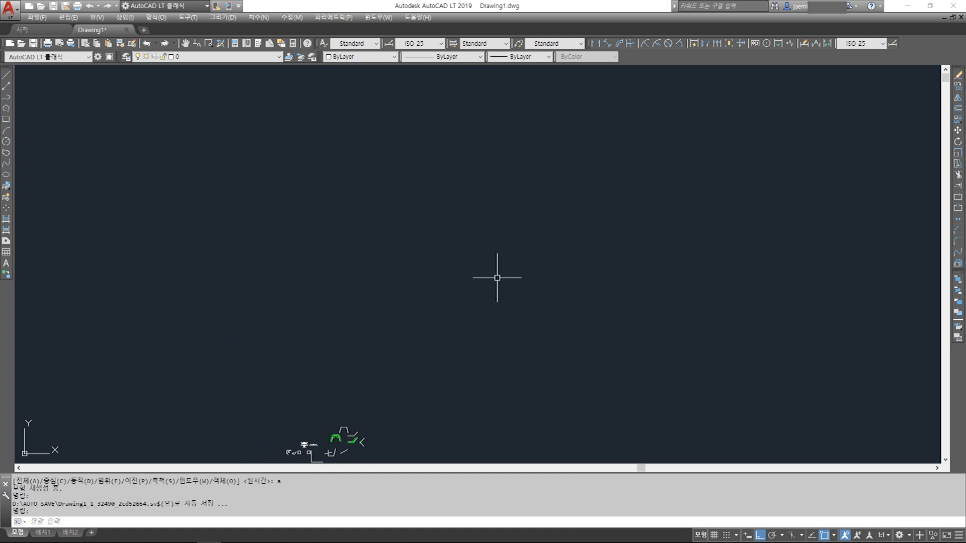
Step: Zoom to the drawing extents to bring all objects back into view, repeating it after moving away from them
{"action": "middle_click", "coordinate": [505, 272]}
{"action": "middle_click", "coordinate": [505, 272]}
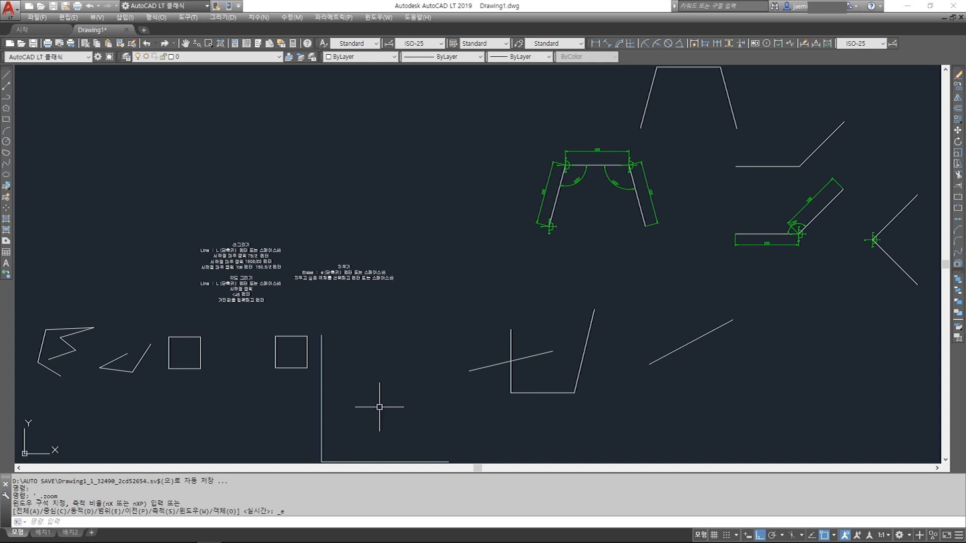
{"action": "mouse_move", "coordinate": [656, 243]}
{"action": "middle_mouse_down"}
{"action": "mouse_move", "coordinate": [436, 253]}
{"action": "mouse_move", "coordinate": [312, 281]}
{"action": "middle_mouse_up"}
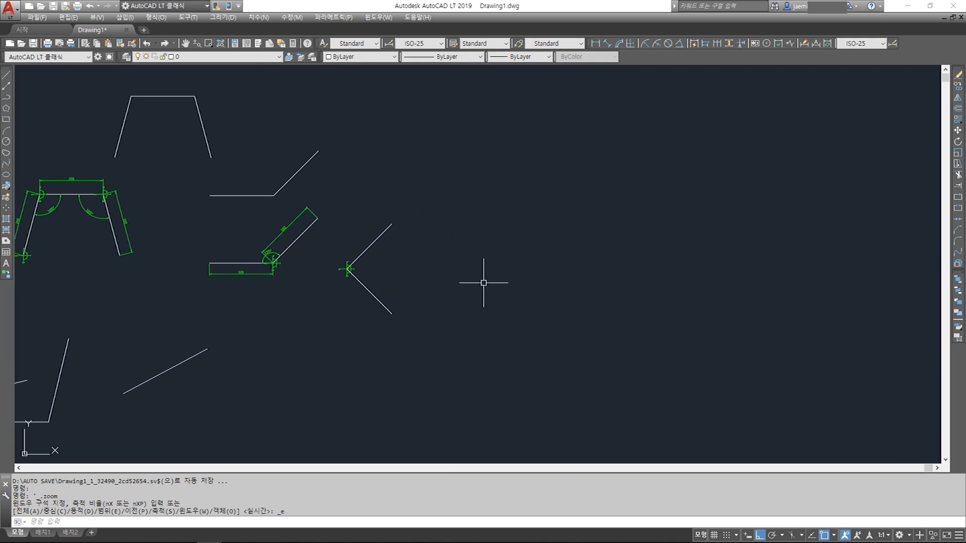
{"action": "middle_click", "coordinate": [324, 296]}
{"action": "middle_click", "coordinate": [324, 296]}
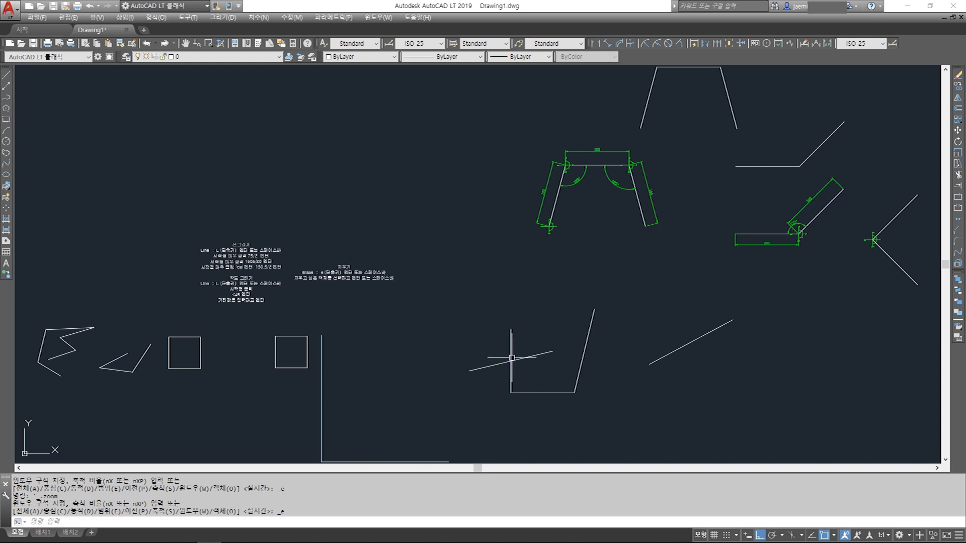
{"action": "mouse_move", "coordinate": [638, 302]}
{"action": "middle_mouse_down"}
{"action": "mouse_move", "coordinate": [584, 203]}
{"action": "mouse_move", "coordinate": [582, 337]}
{"action": "mouse_move", "coordinate": [649, 237]}
{"action": "mouse_move", "coordinate": [656, 174]}
{"action": "mouse_move", "coordinate": [647, 190]}
{"action": "mouse_move", "coordinate": [662, 159]}
{"action": "mouse_move", "coordinate": [645, 212]}
{"action": "mouse_move", "coordinate": [654, 108]}
{"action": "mouse_move", "coordinate": [655, 195]}
{"action": "middle_mouse_up"}
{"action": "mouse_move", "coordinate": [501, 205]}
{"action": "middle_mouse_down"}
{"action": "mouse_move", "coordinate": [226, 240]}
{"action": "mouse_move", "coordinate": [256, 238]}
{"action": "mouse_move", "coordinate": [240, 243]}
{"action": "middle_mouse_up"}
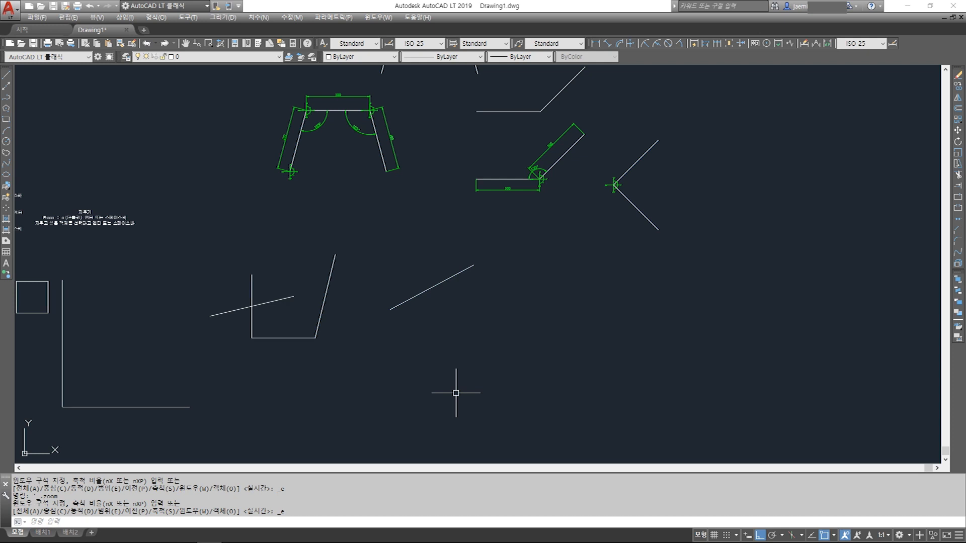
{"action": "middle_click", "coordinate": [463, 312]}
{"action": "middle_click_drag", "start_coordinate": [464, 313], "coordinate": [724, 368]}
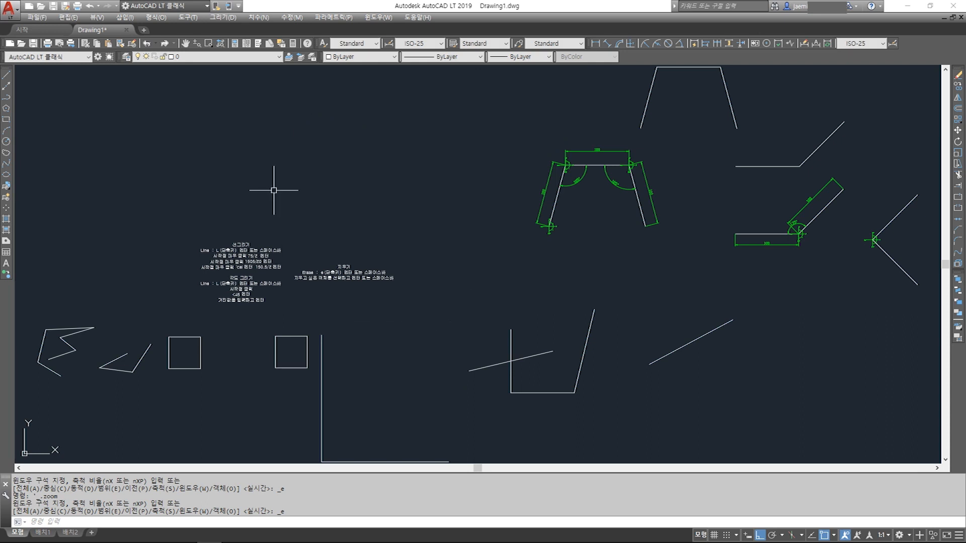
Step: Draw an open S-shaped chain of seven connected horizontal and vertical lines beside the lone diagonal line, and end the command
{"action": "middle_click_drag", "start_coordinate": [636, 256], "coordinate": [603, 318]}
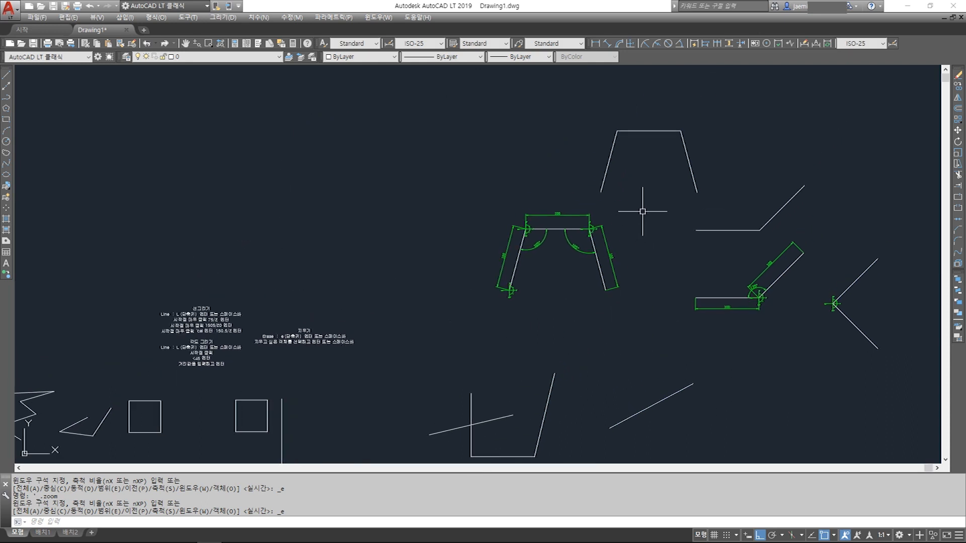
{"action": "scroll", "coordinate": [656, 161], "scroll_direction": "up", "scroll_amount": 2}
{"action": "middle_click_drag", "start_coordinate": [679, 344], "coordinate": [690, 216]}
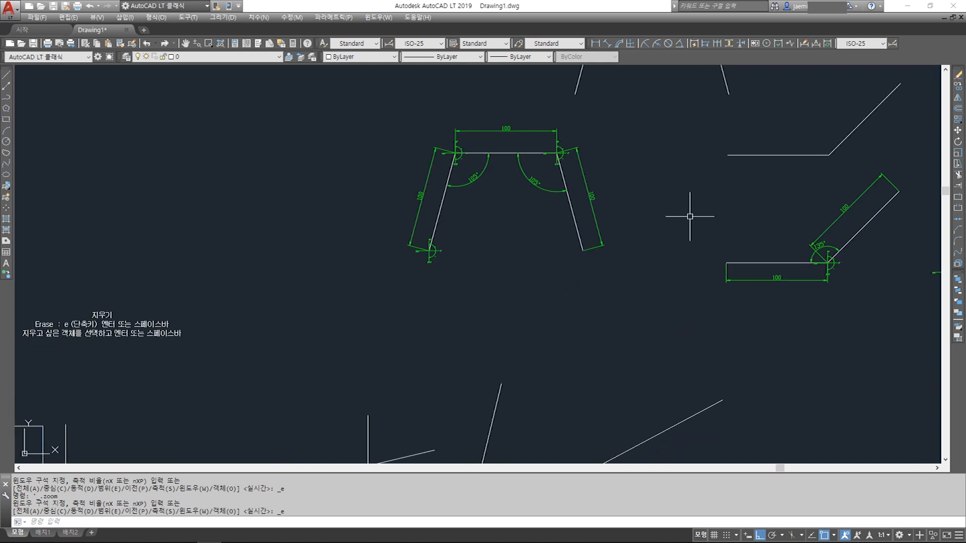
{"action": "middle_click_drag", "start_coordinate": [547, 308], "coordinate": [626, 205]}
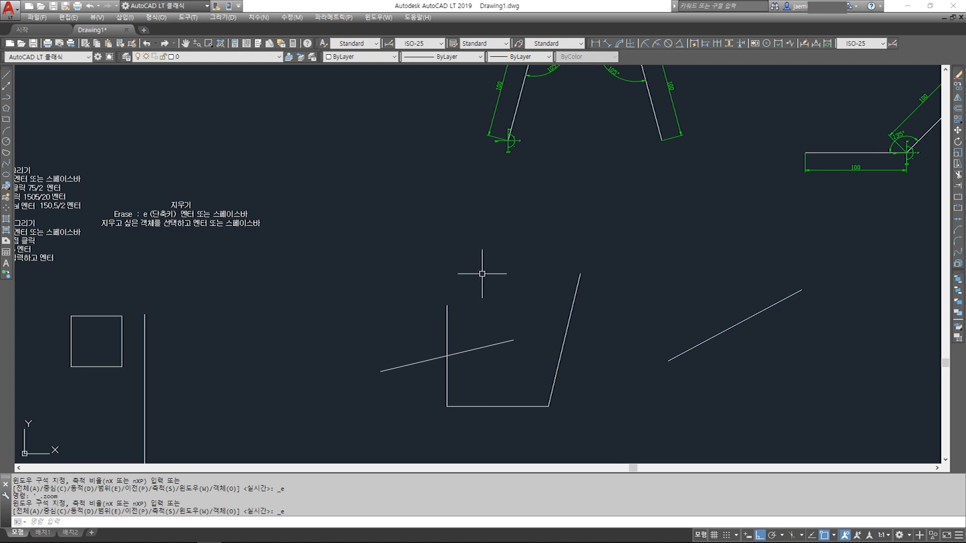
{"action": "mouse_move", "coordinate": [637, 360]}
{"action": "middle_mouse_down"}
{"action": "mouse_move", "coordinate": [554, 319]}
{"action": "mouse_move", "coordinate": [488, 312]}
{"action": "middle_mouse_up"}
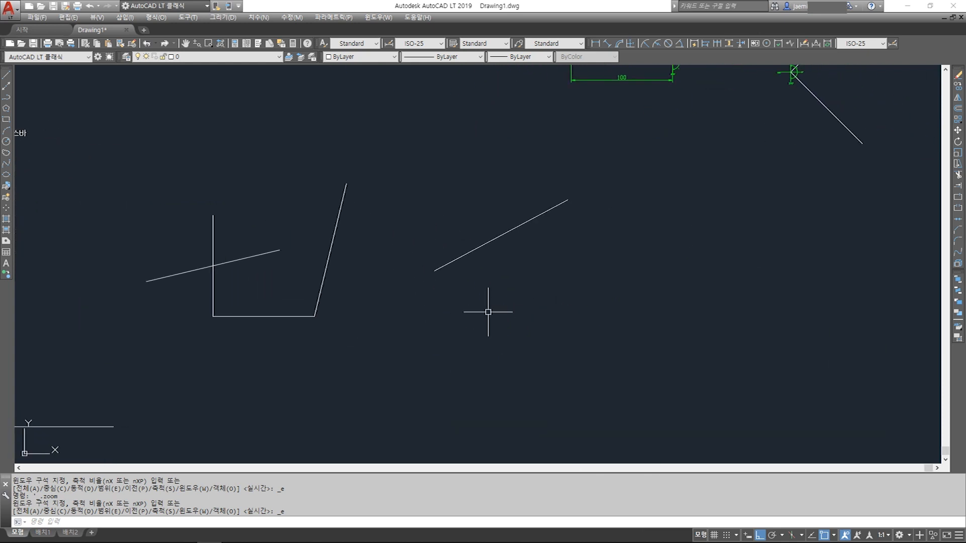
{"action": "type", "text": "l"}
{"action": "key", "text": "Return"}
{"action": "left_click", "coordinate": [577, 297]}
{"action": "left_click", "coordinate": [576, 367]}
{"action": "left_click", "coordinate": [705, 367]}
{"action": "left_click", "coordinate": [705, 242]}
{"action": "left_click", "coordinate": [577, 242]}
{"action": "left_click", "coordinate": [577, 166]}
{"action": "left_click", "coordinate": [763, 166]}
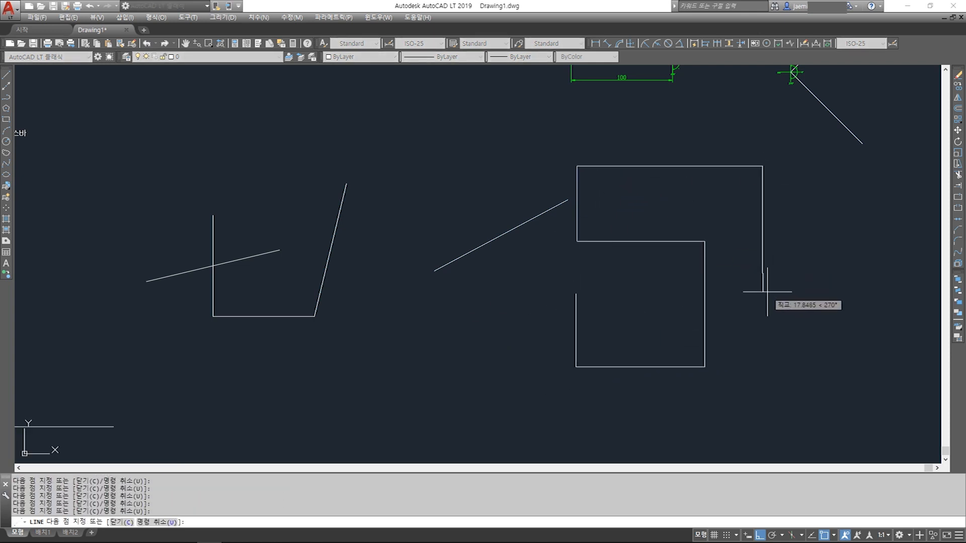
{"action": "key", "text": "Escape"}
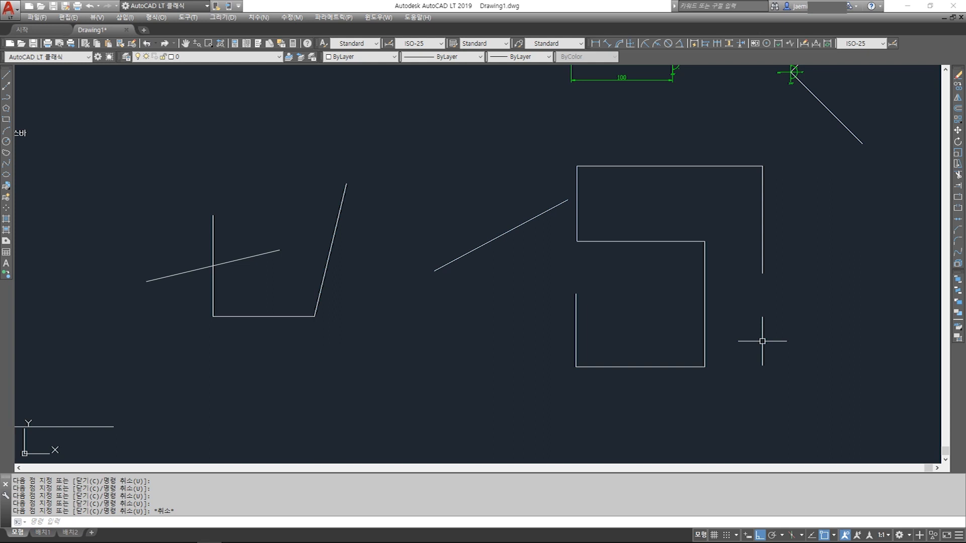
Step: Erase the short vertical line at the lower-left start of the S-shaped chain
{"action": "key", "text": "space"}
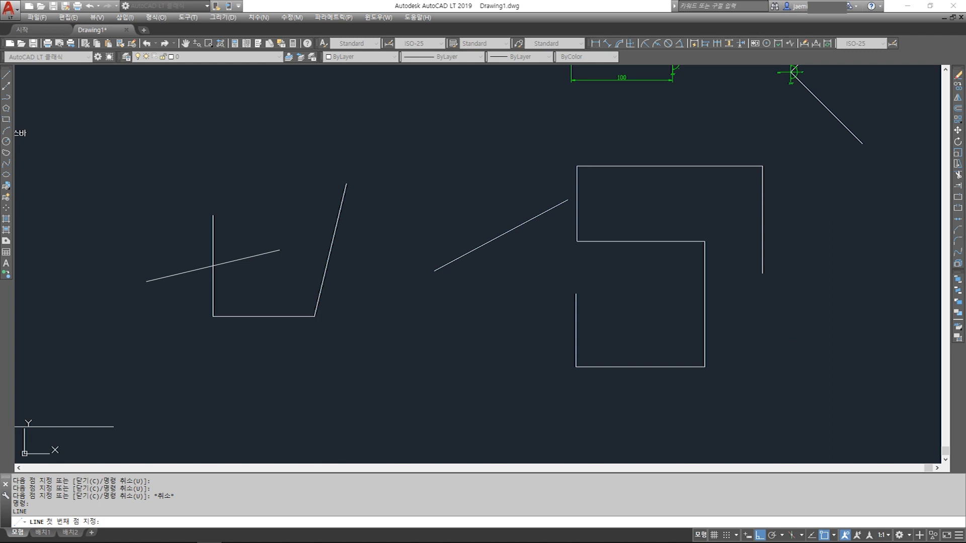
{"action": "key", "text": "Escape"}
{"action": "type", "text": "E"}
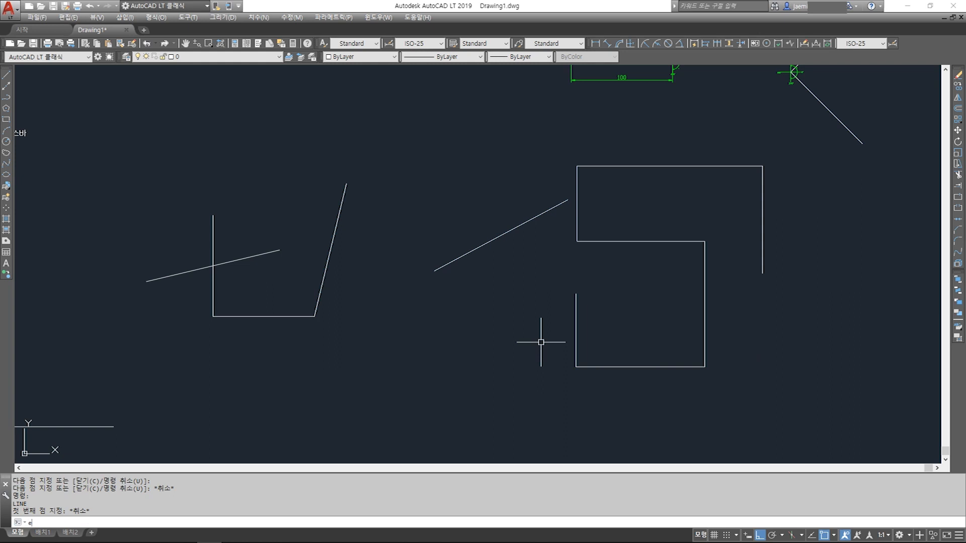
{"action": "key", "text": "Return"}
{"action": "left_click", "coordinate": [579, 317]}
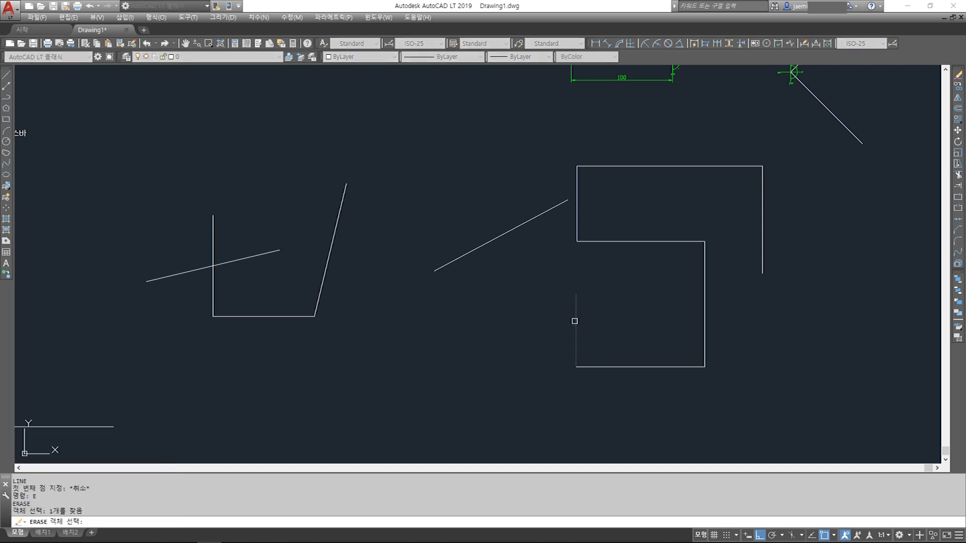
{"action": "key", "text": "Return"}
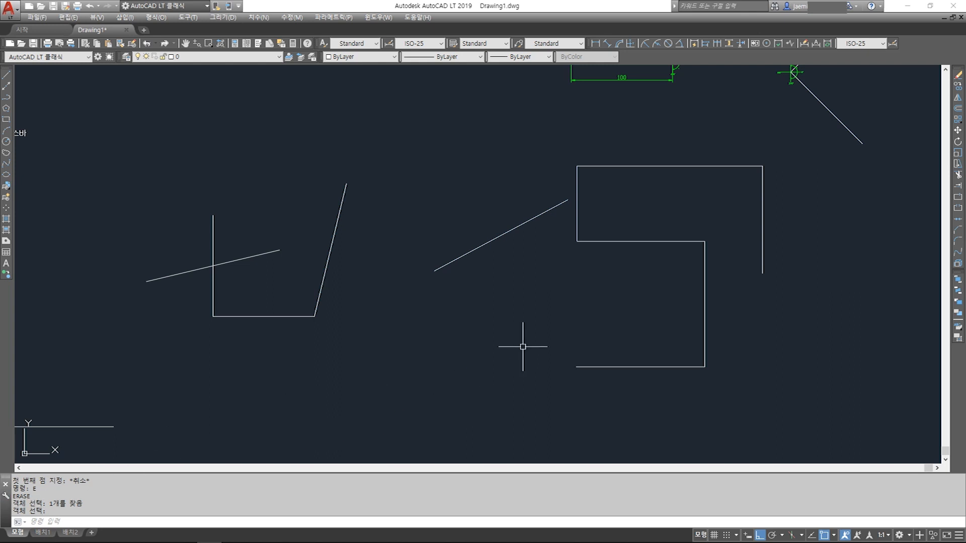
Step: Erase the lowest and the middle horizontal lines of the S-shaped chain, one after the other
{"action": "key", "text": "Return"}
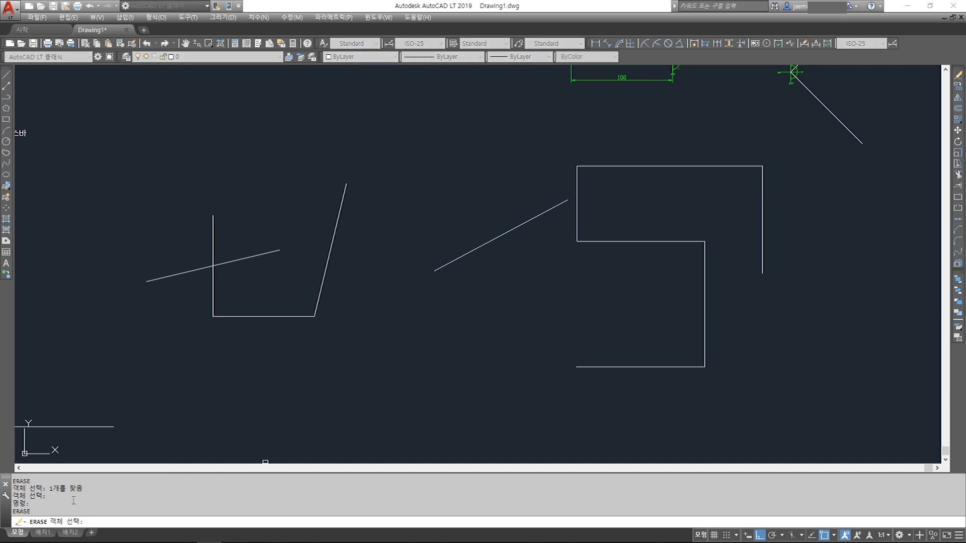
{"action": "left_click", "coordinate": [604, 370]}
{"action": "left_click", "coordinate": [592, 360]}
{"action": "key", "text": "Return"}
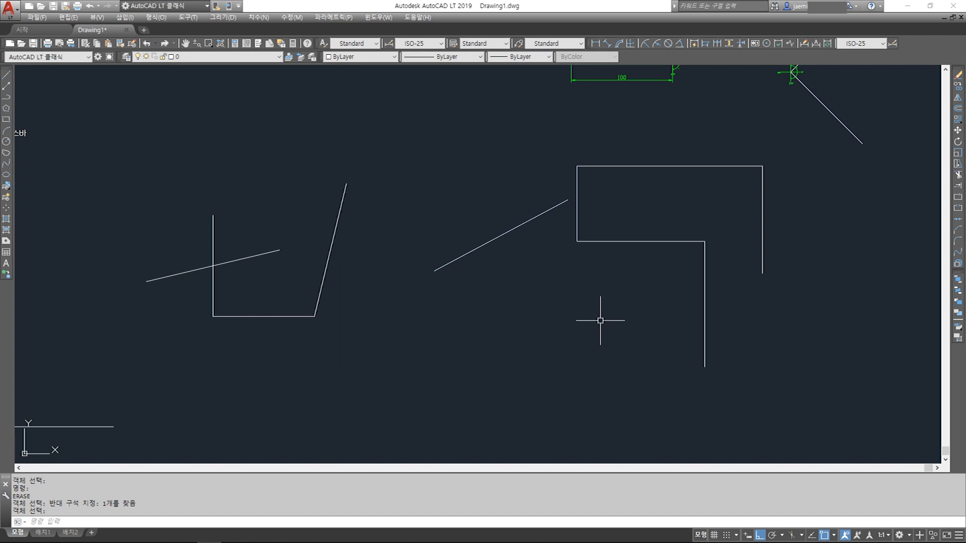
{"action": "key", "text": "Return"}
{"action": "left_click", "coordinate": [614, 241]}
{"action": "key", "text": "Return"}
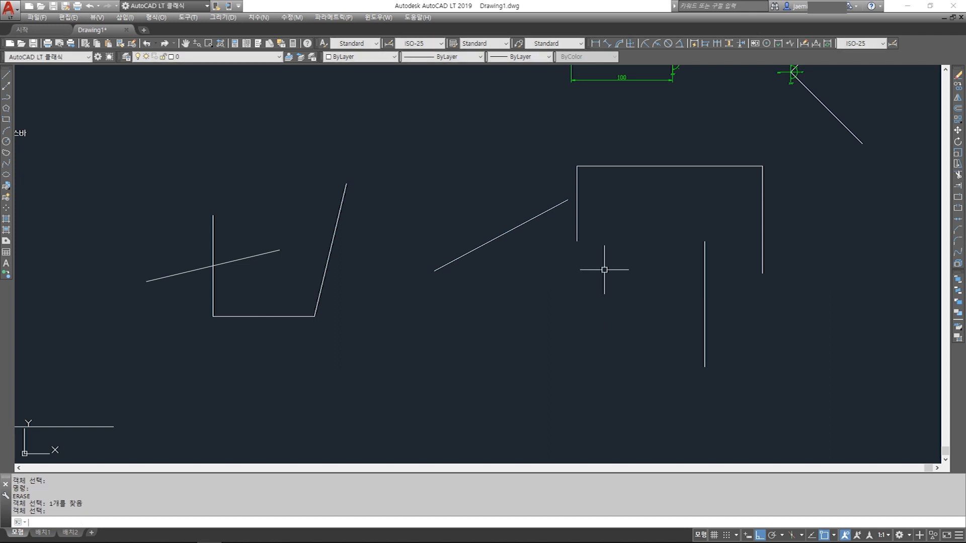